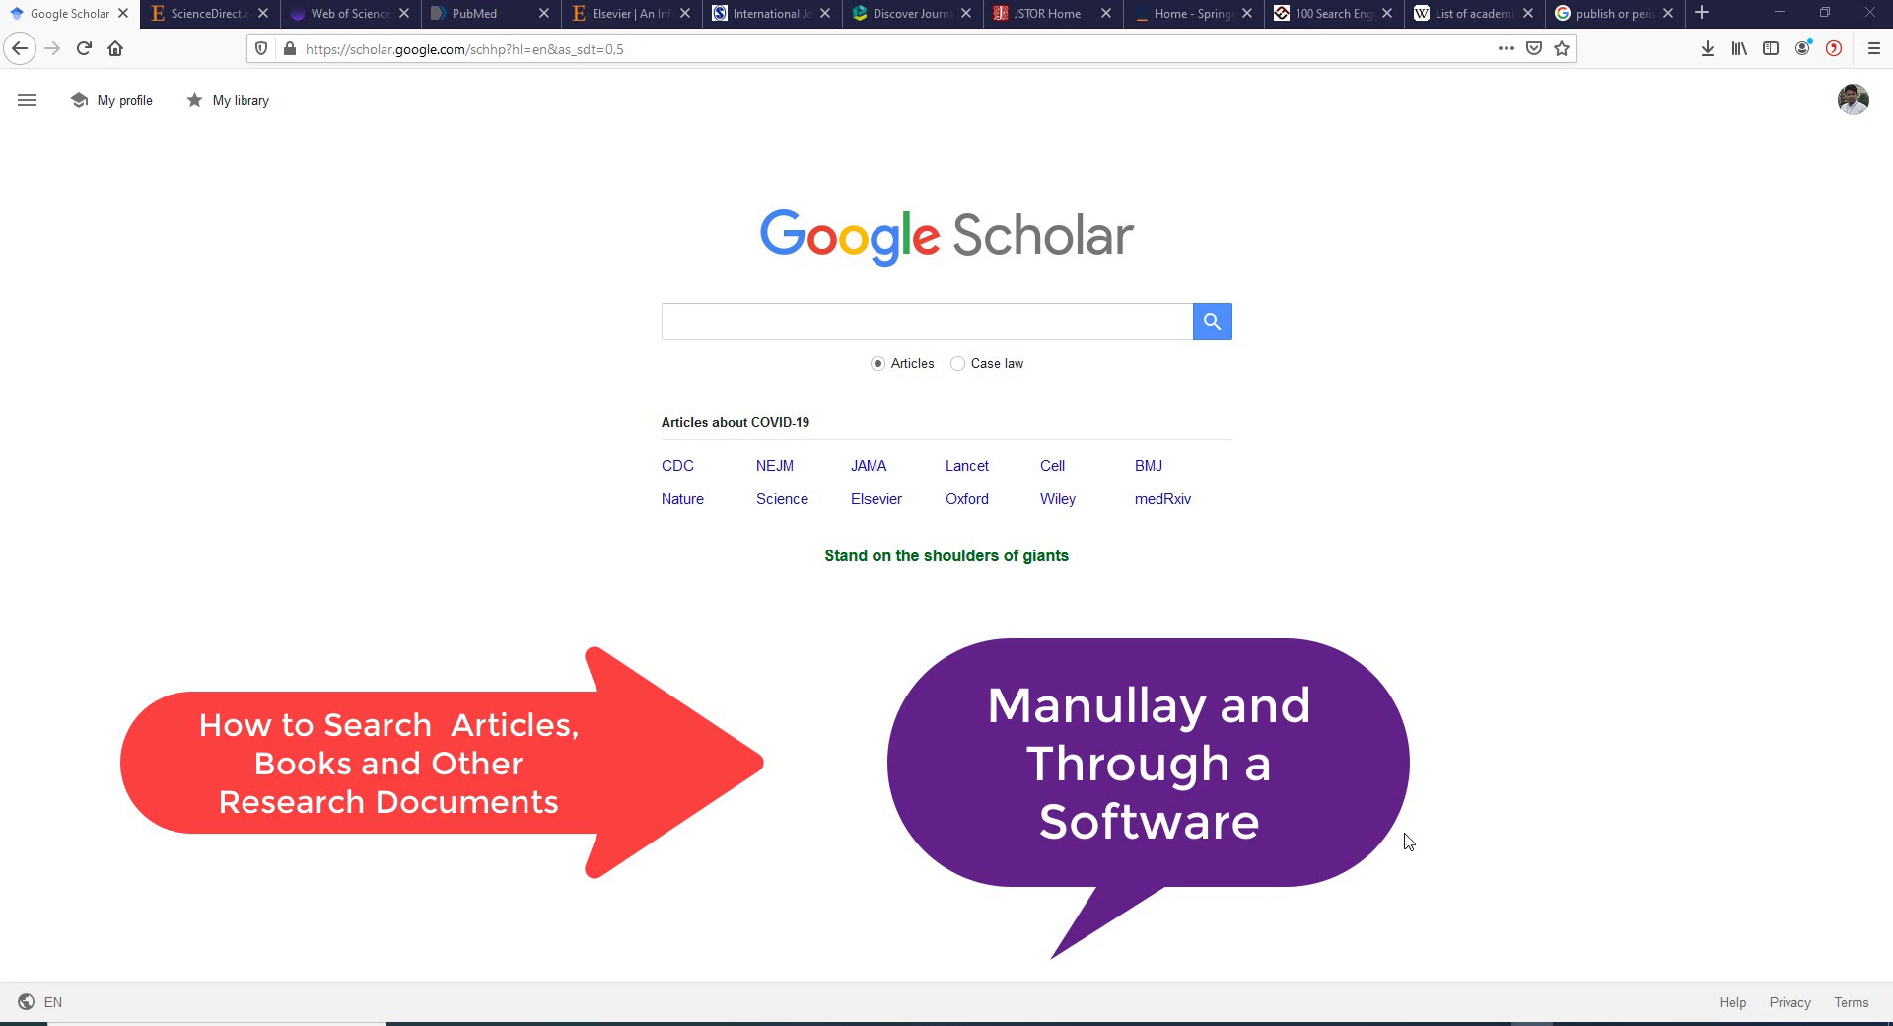
Search Google Scholar for articles on "obesity and insomnia".
{"action": "left_click", "coordinate": [886, 330]}
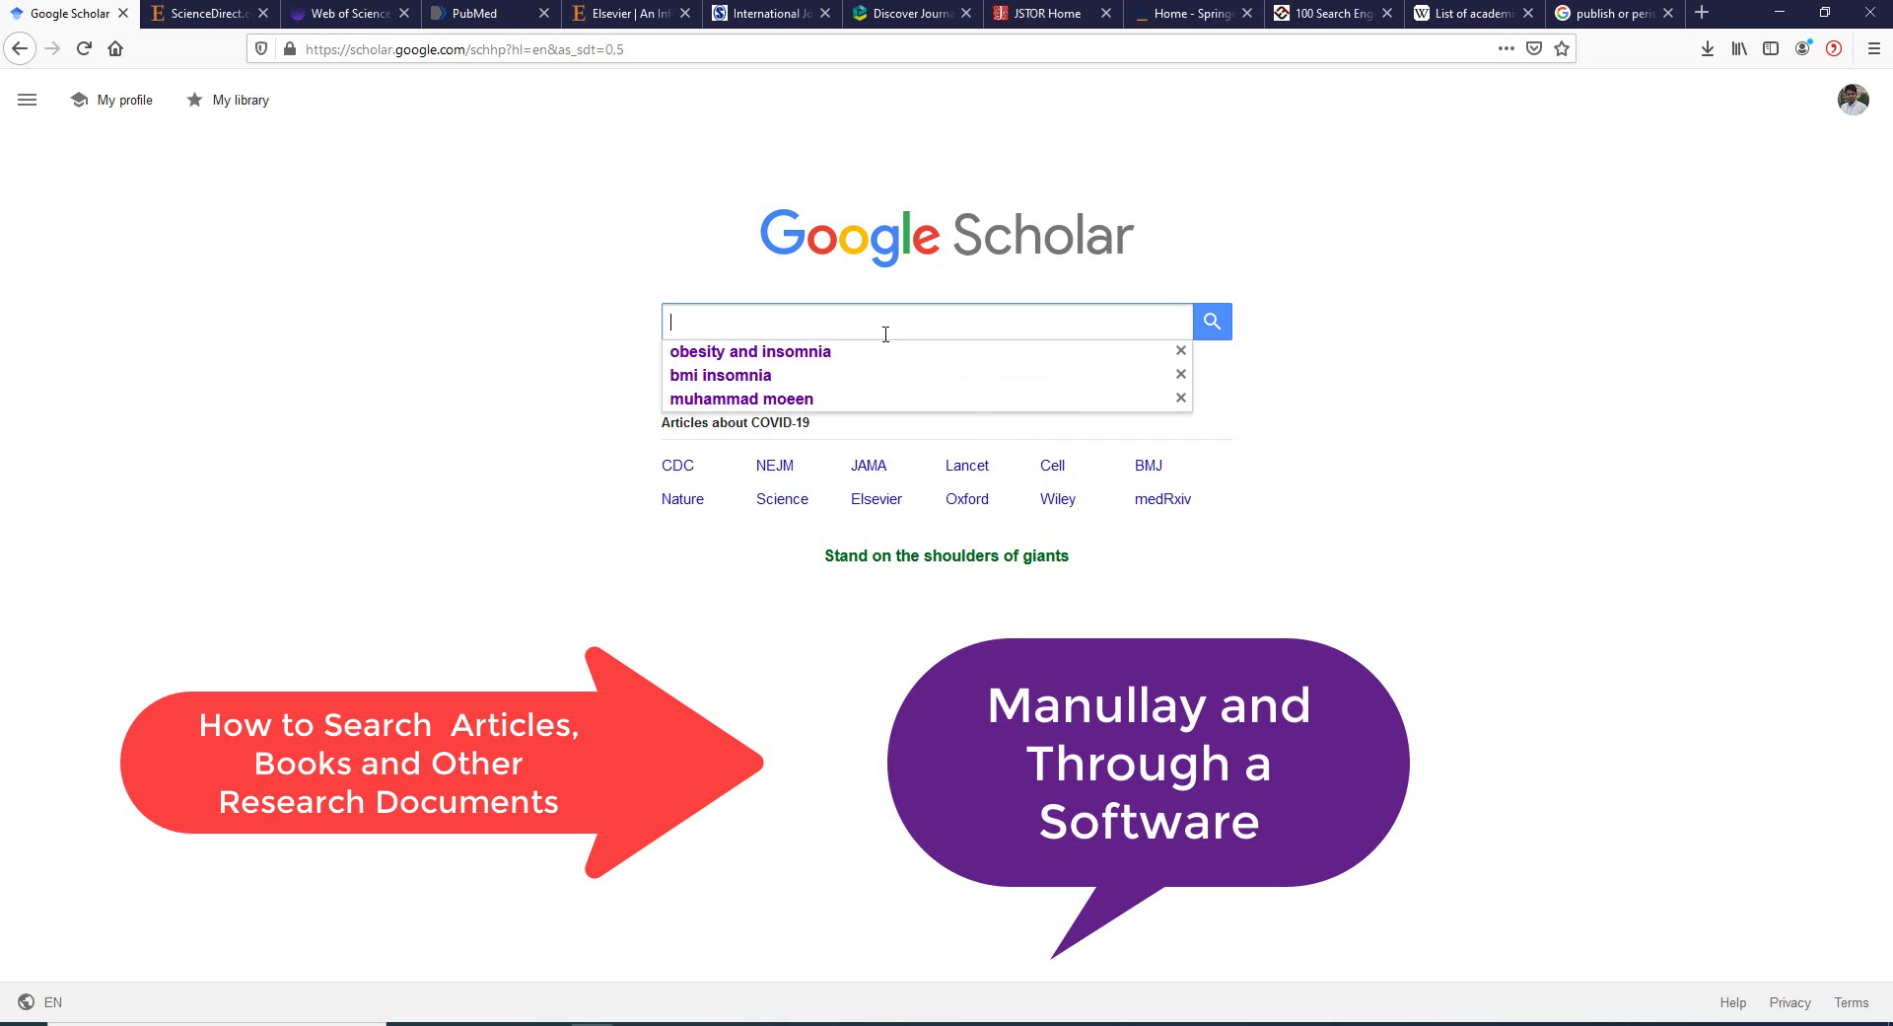
{"action": "left_click", "coordinate": [1335, 450]}
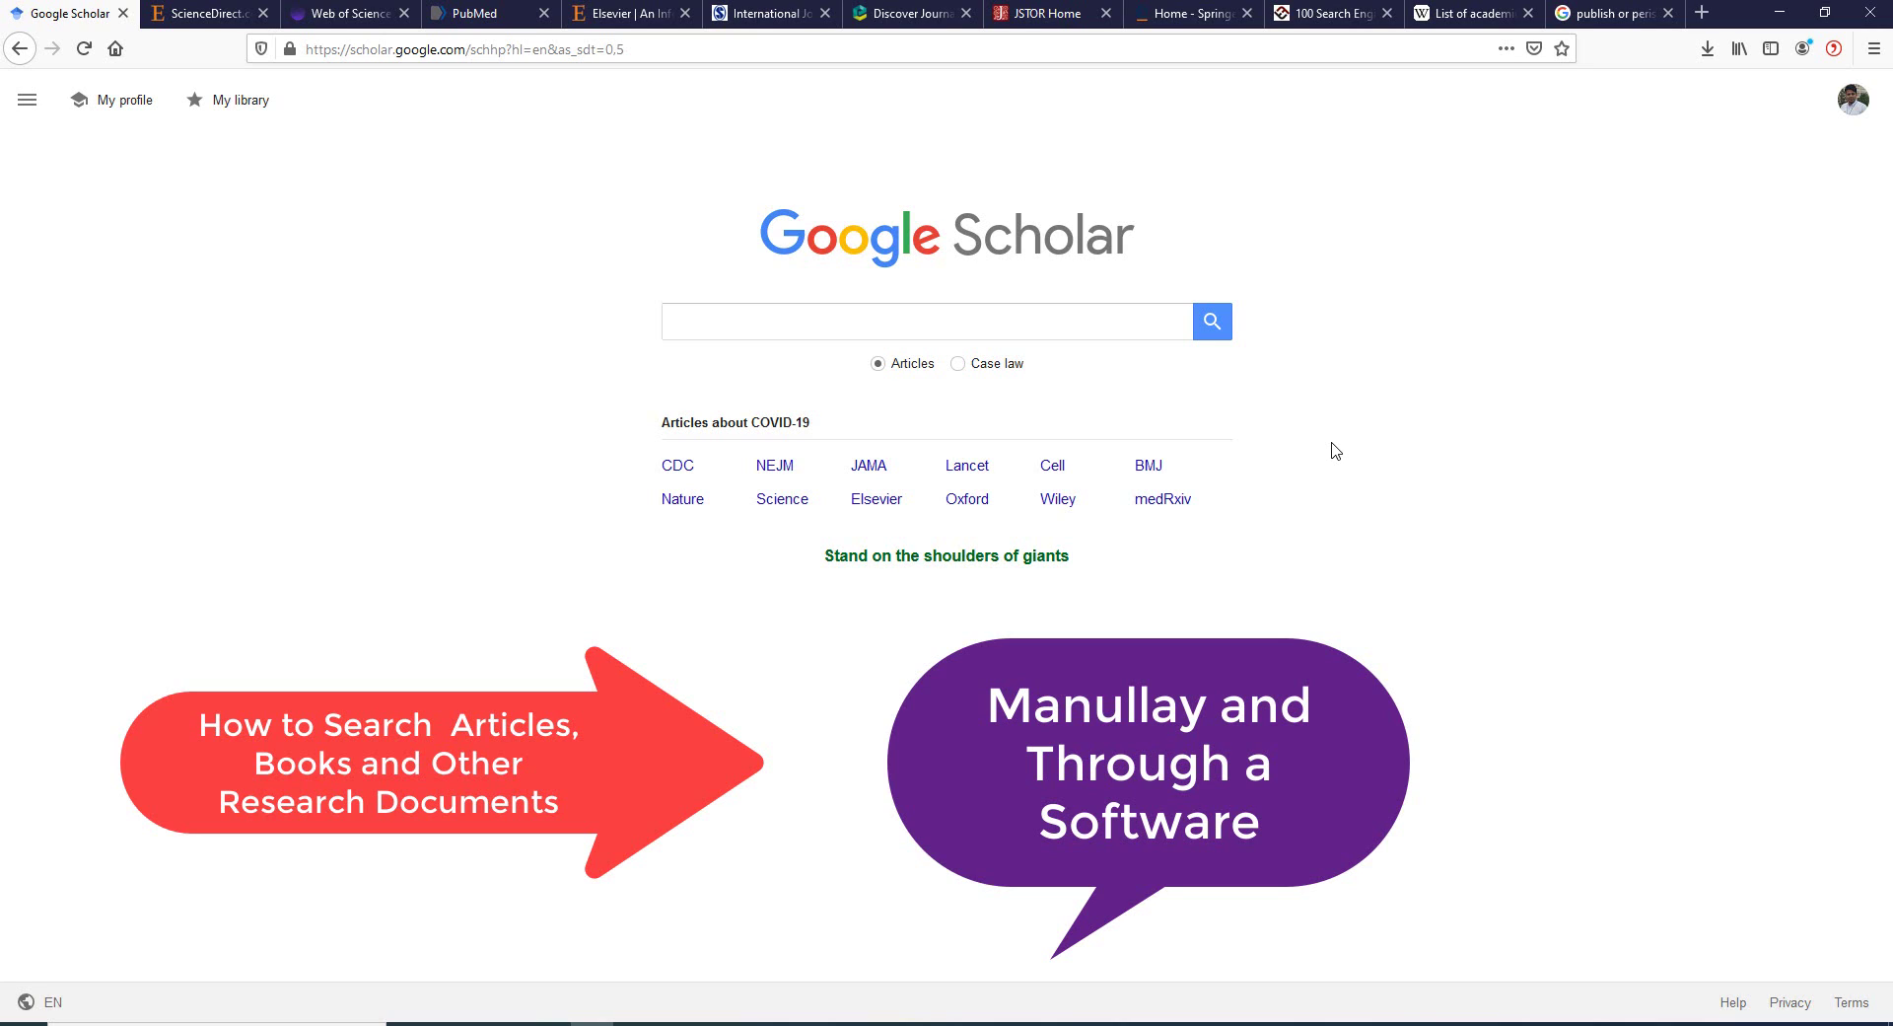
{"action": "left_click", "coordinate": [804, 328]}
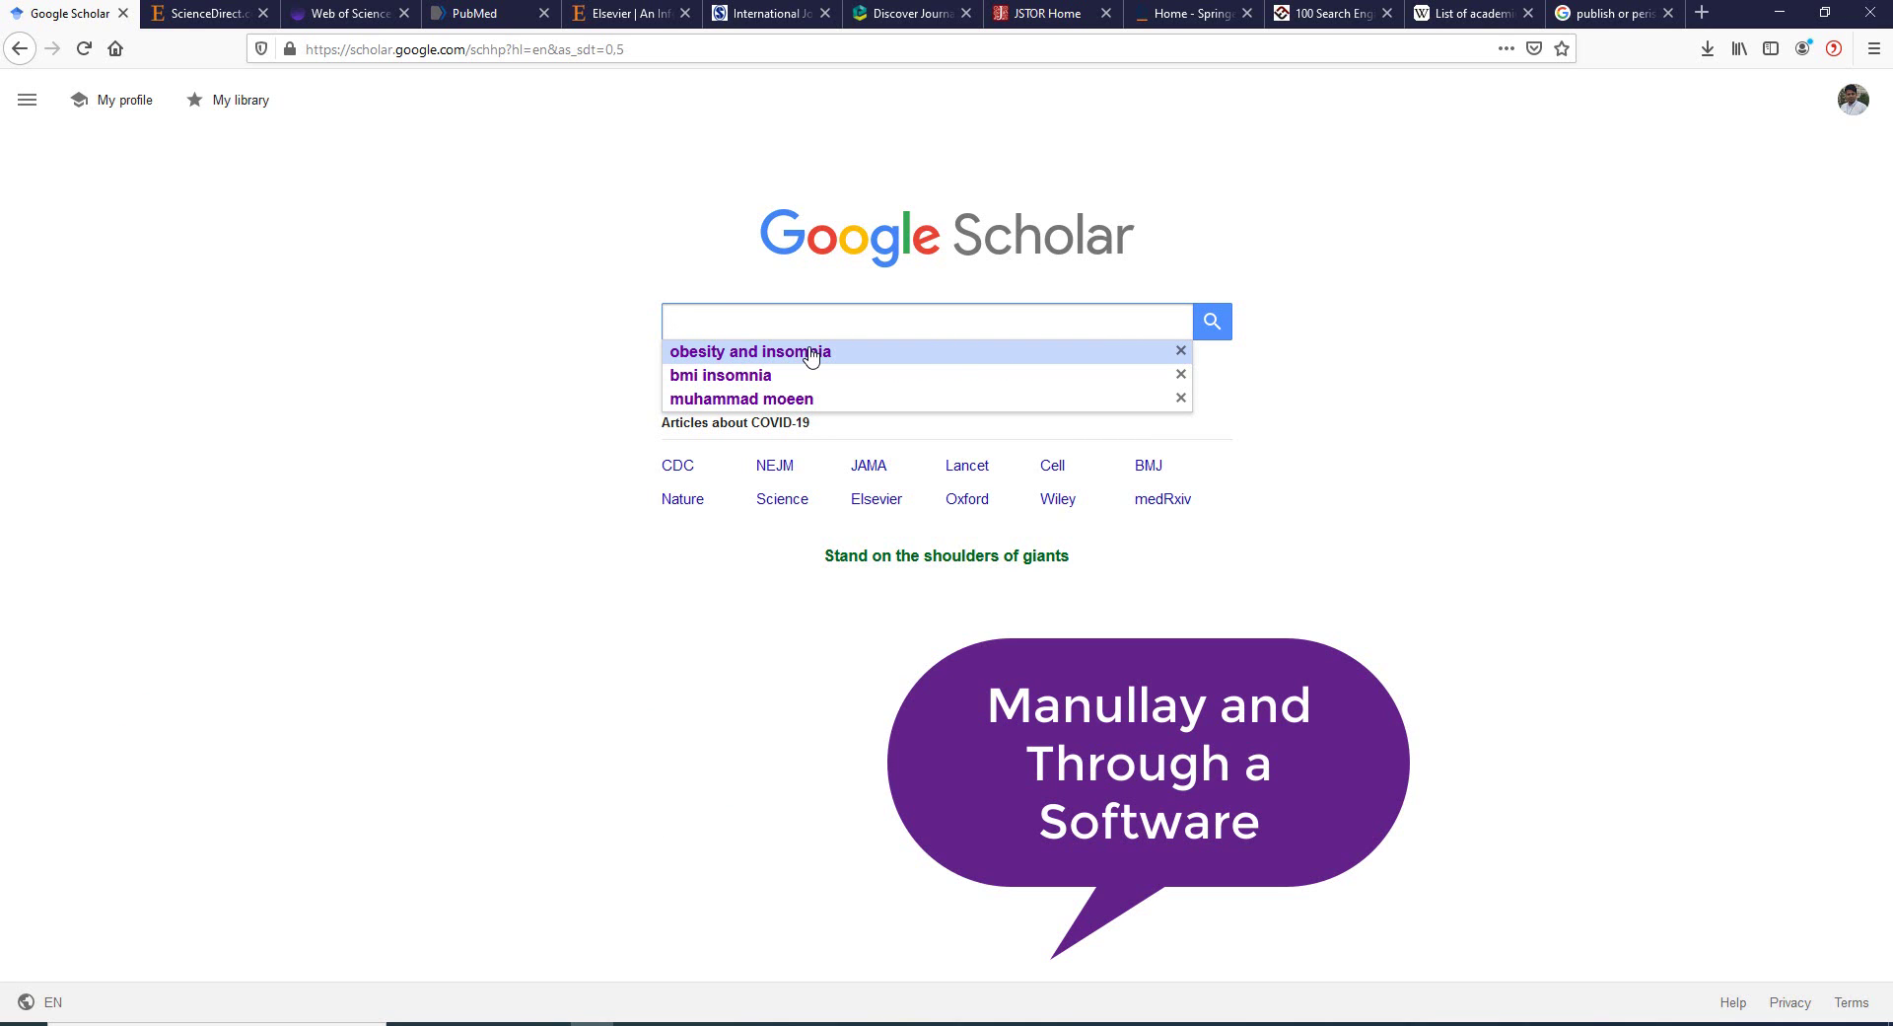
{"action": "left_click", "coordinate": [811, 353]}
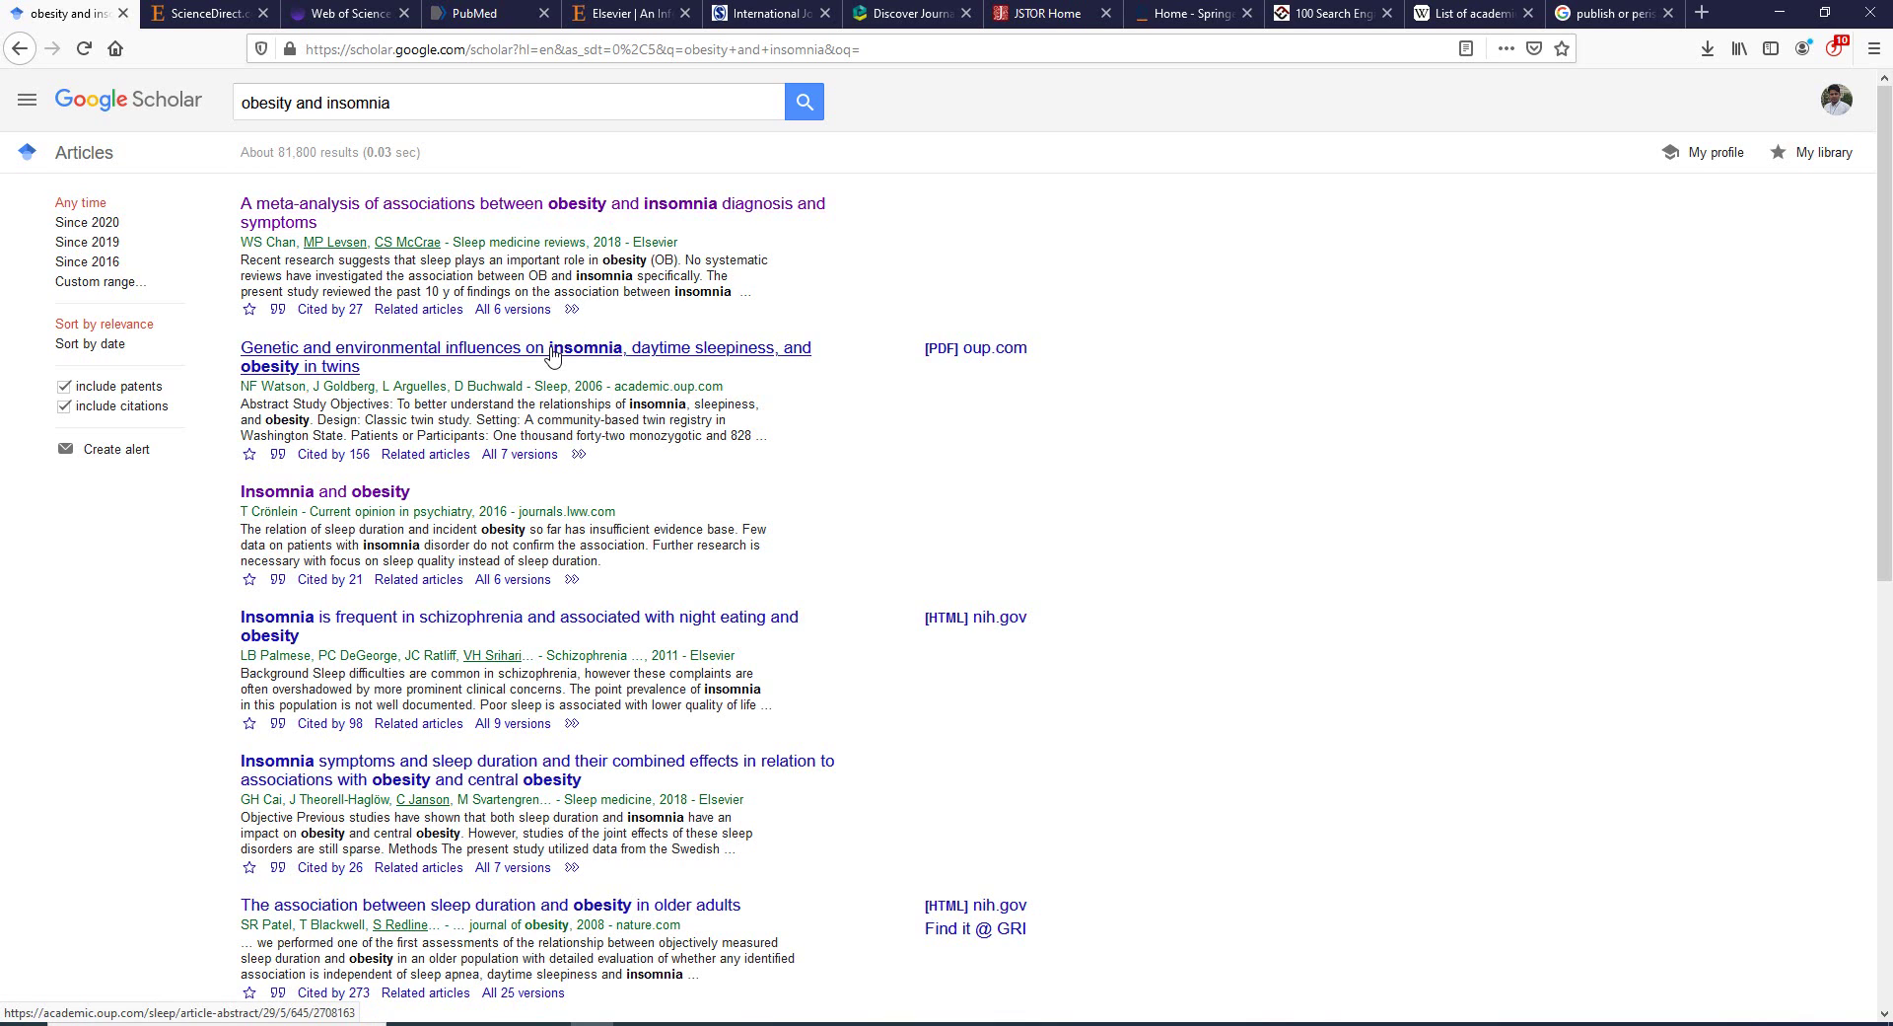
Open the article on genetic and environmental influences on insomnia and obesity in twins in a separate tab and read through its abstract.
{"action": "right_click", "coordinate": [552, 355]}
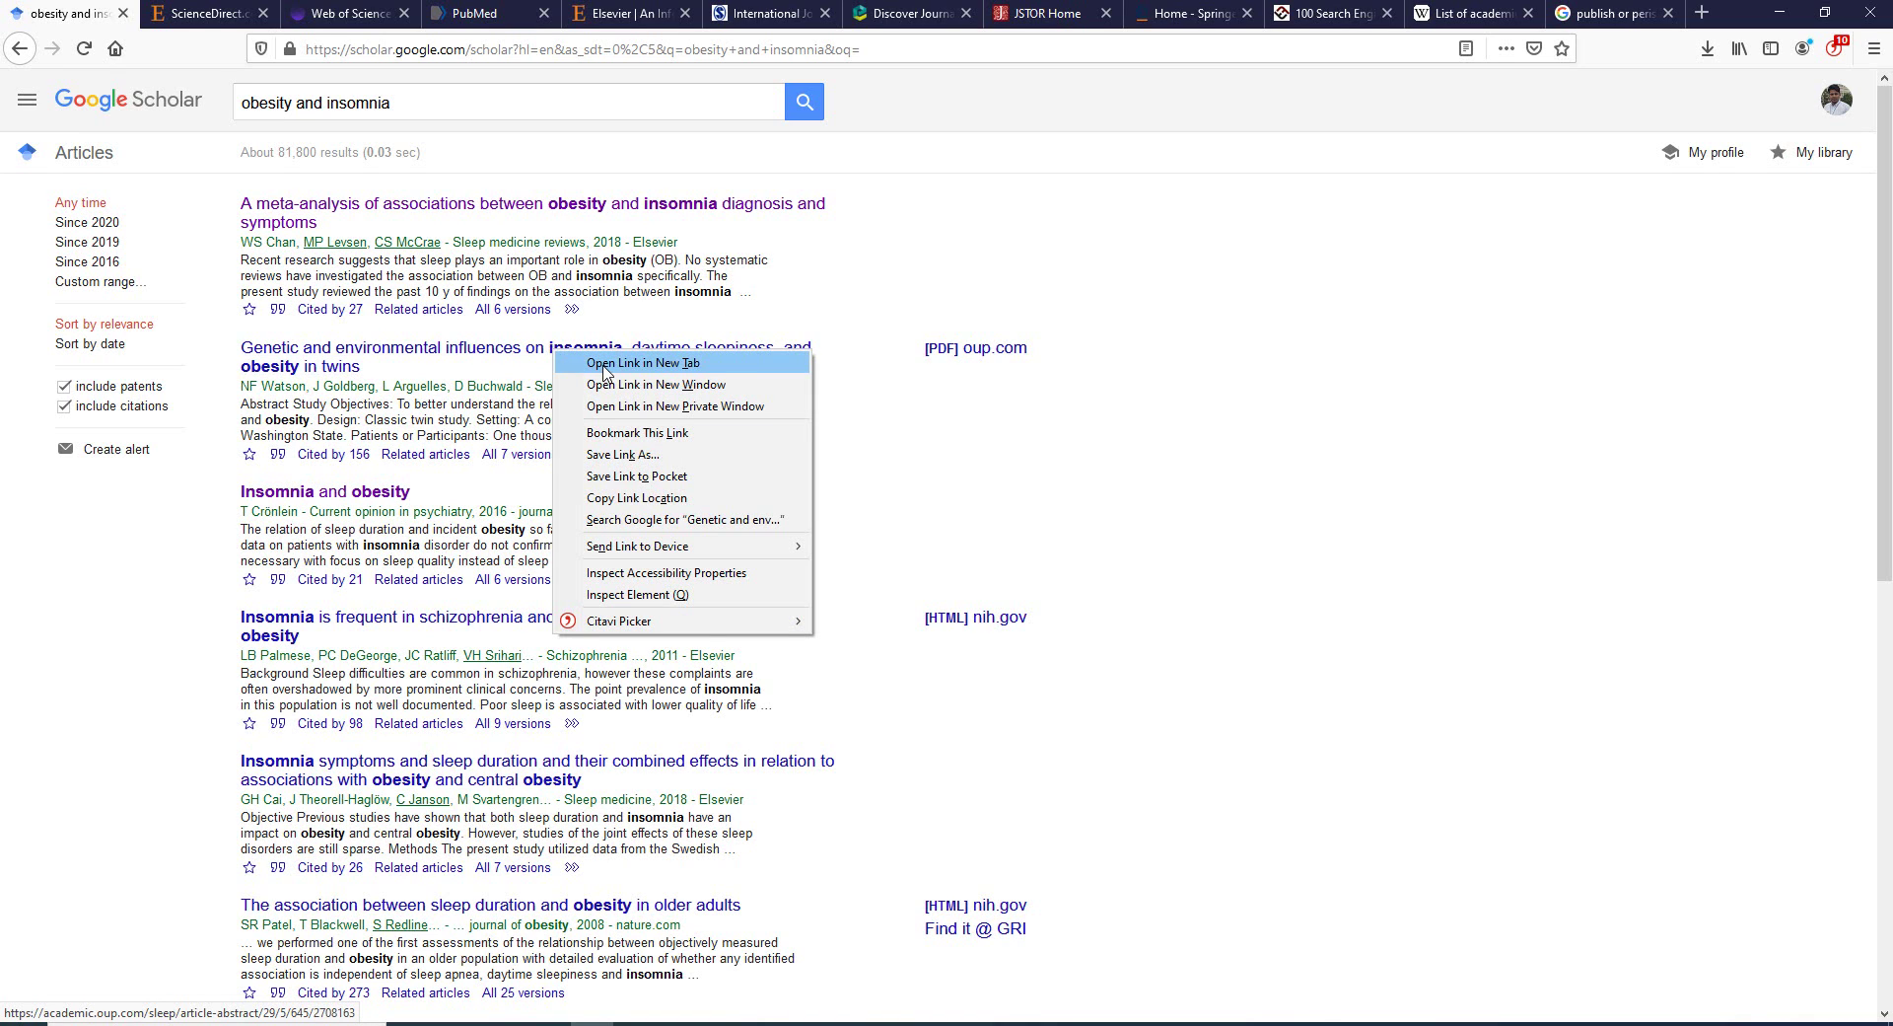
{"action": "left_click", "coordinate": [603, 363]}
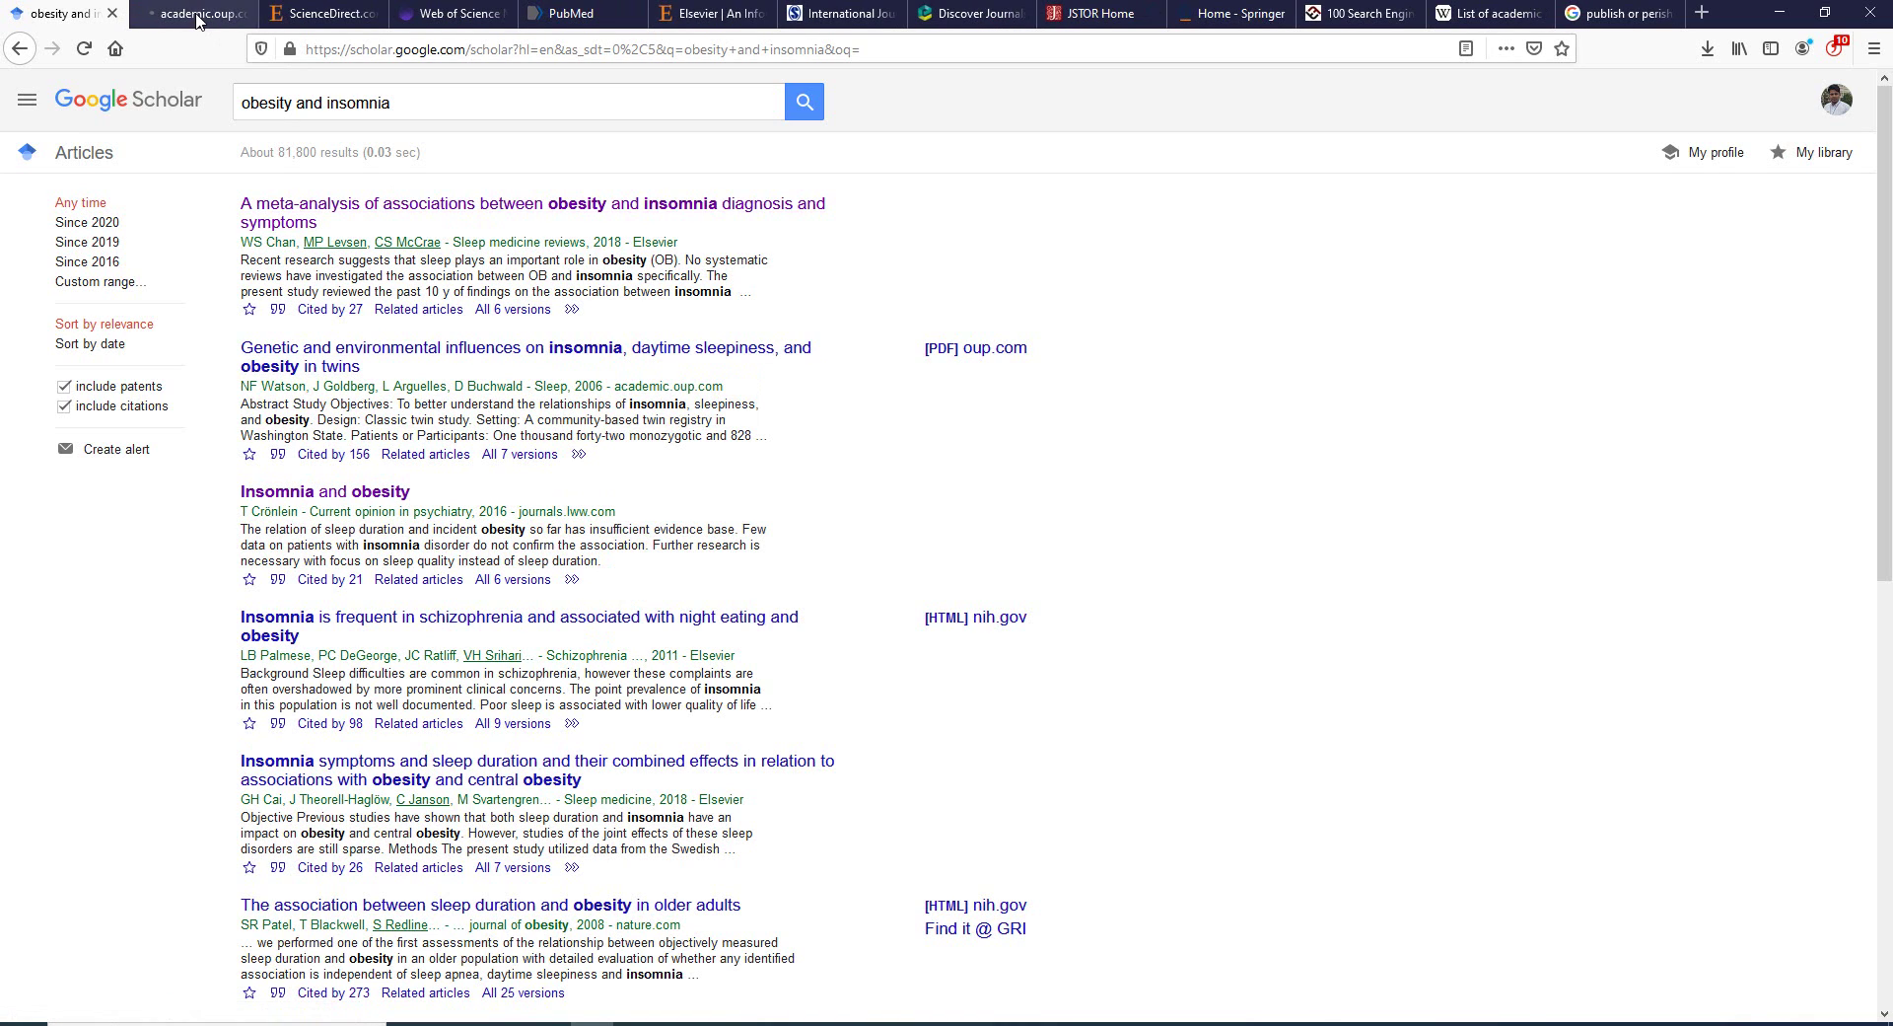
{"action": "left_click", "coordinate": [196, 15]}
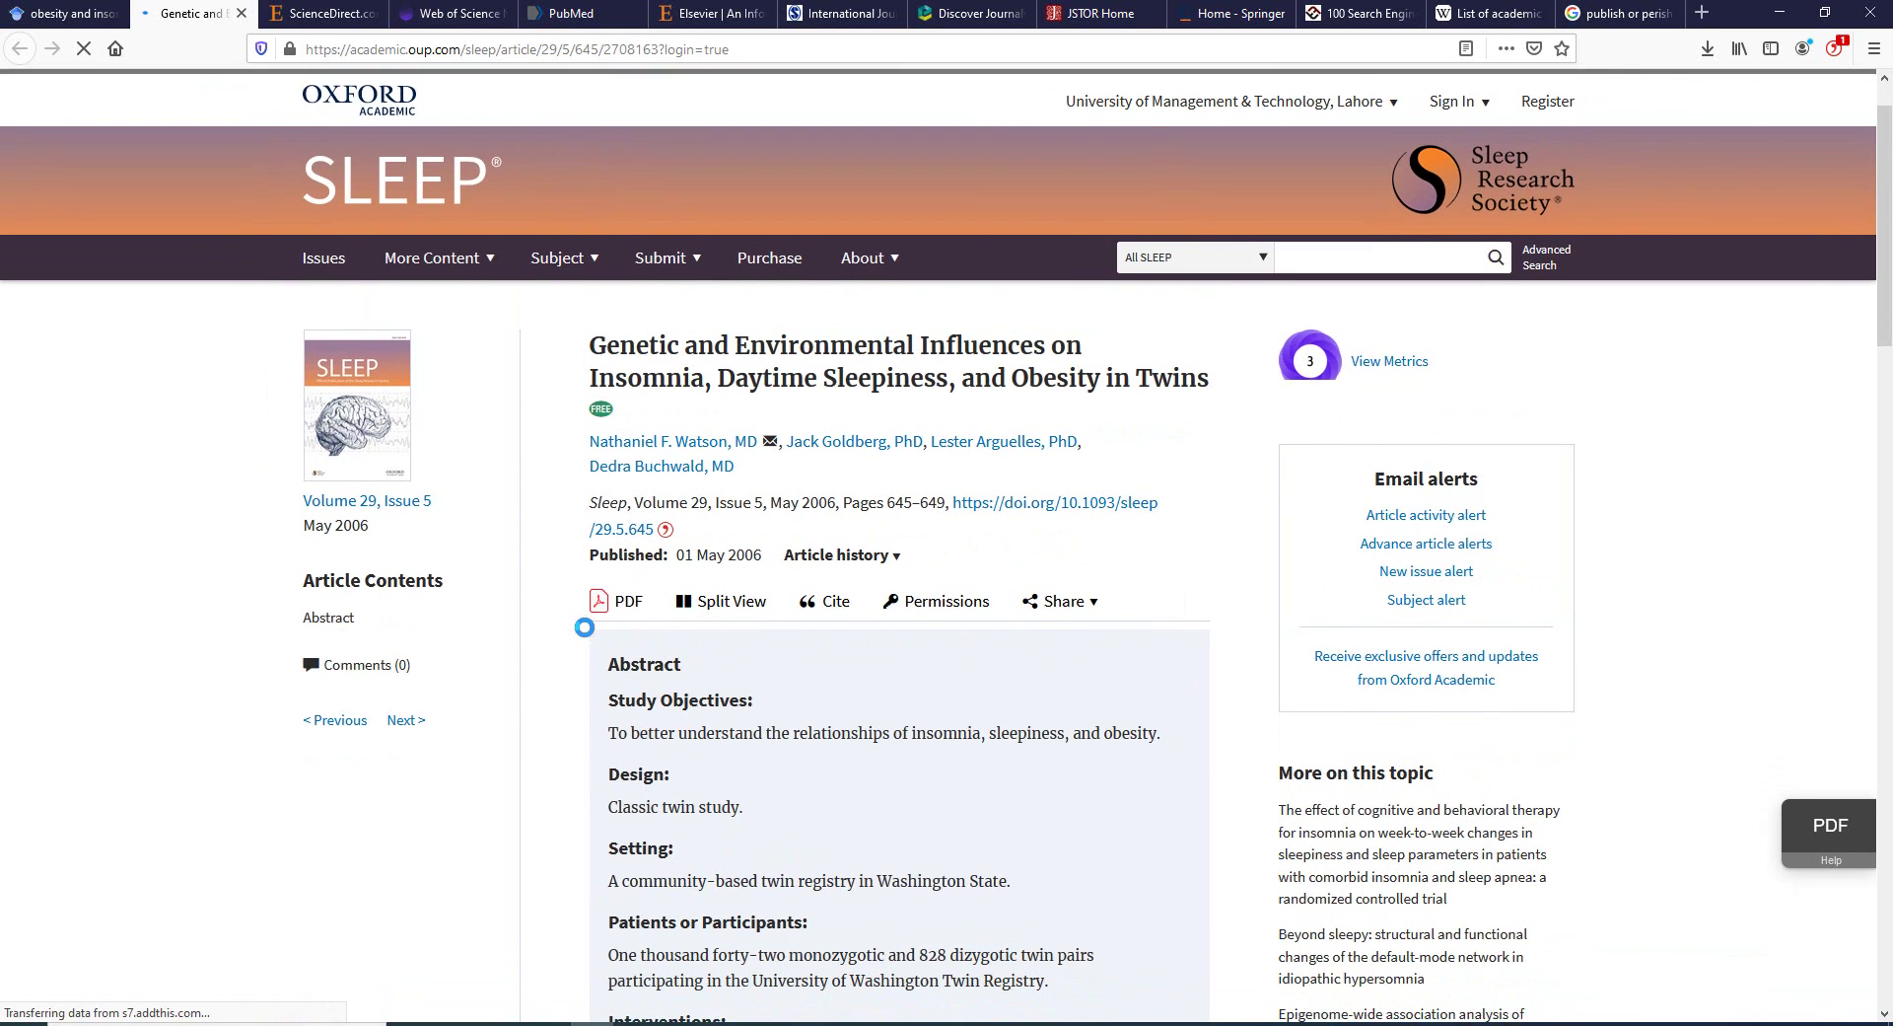
{"action": "scroll", "coordinate": [584, 627], "scroll_direction": "down", "scroll_amount": 3}
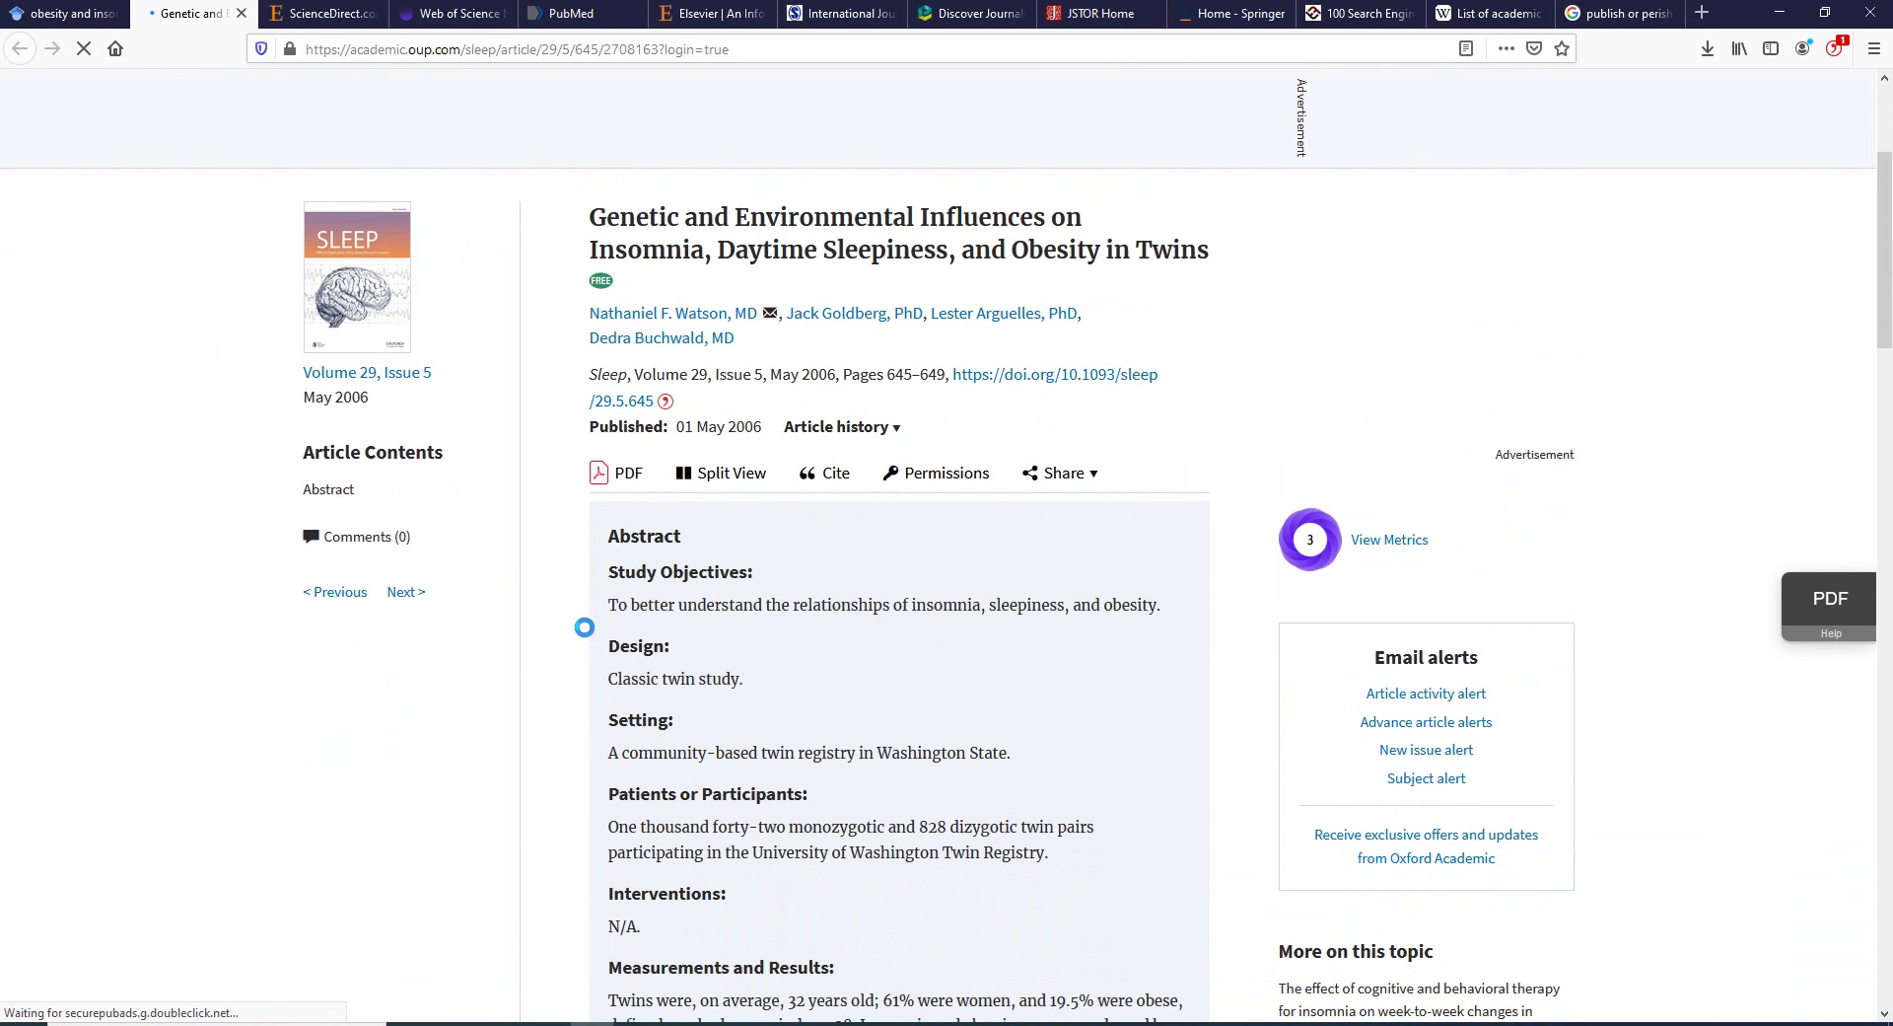
{"action": "scroll", "coordinate": [585, 628], "scroll_direction": "down", "scroll_amount": 9}
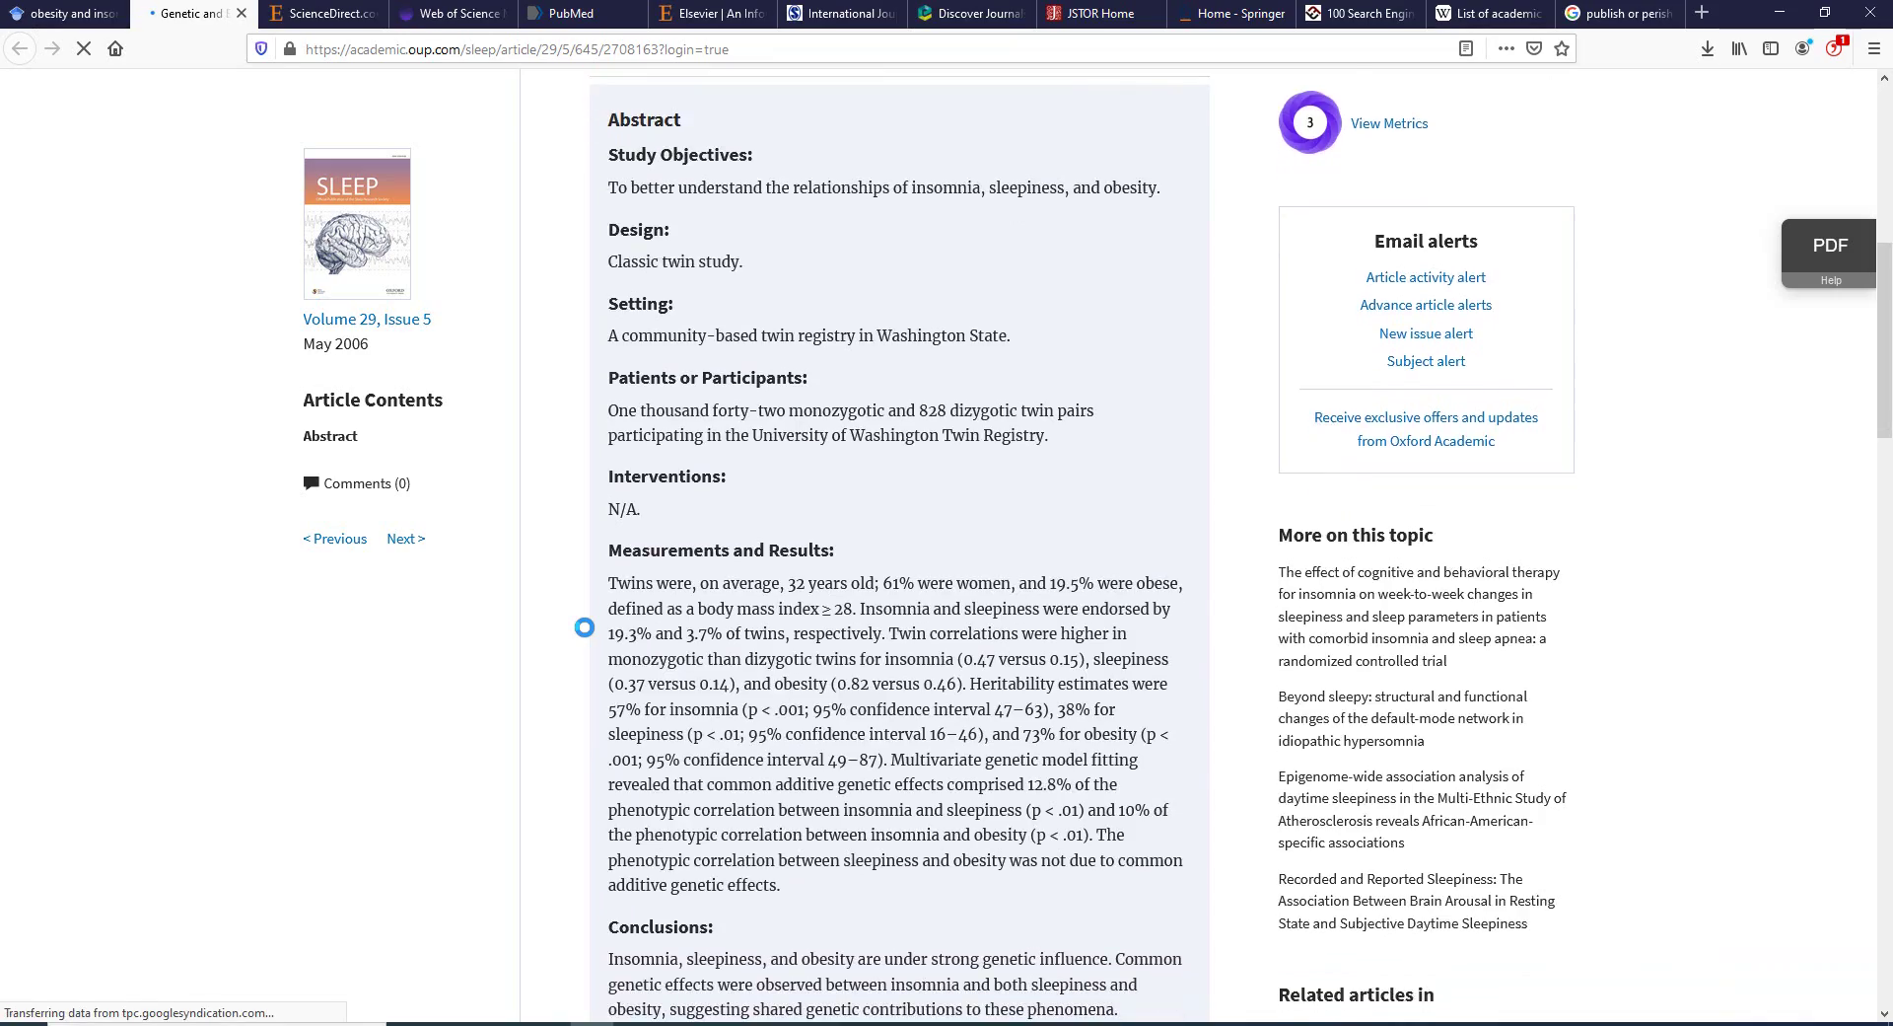
{"action": "scroll", "coordinate": [585, 627], "scroll_direction": "up", "scroll_amount": 6}
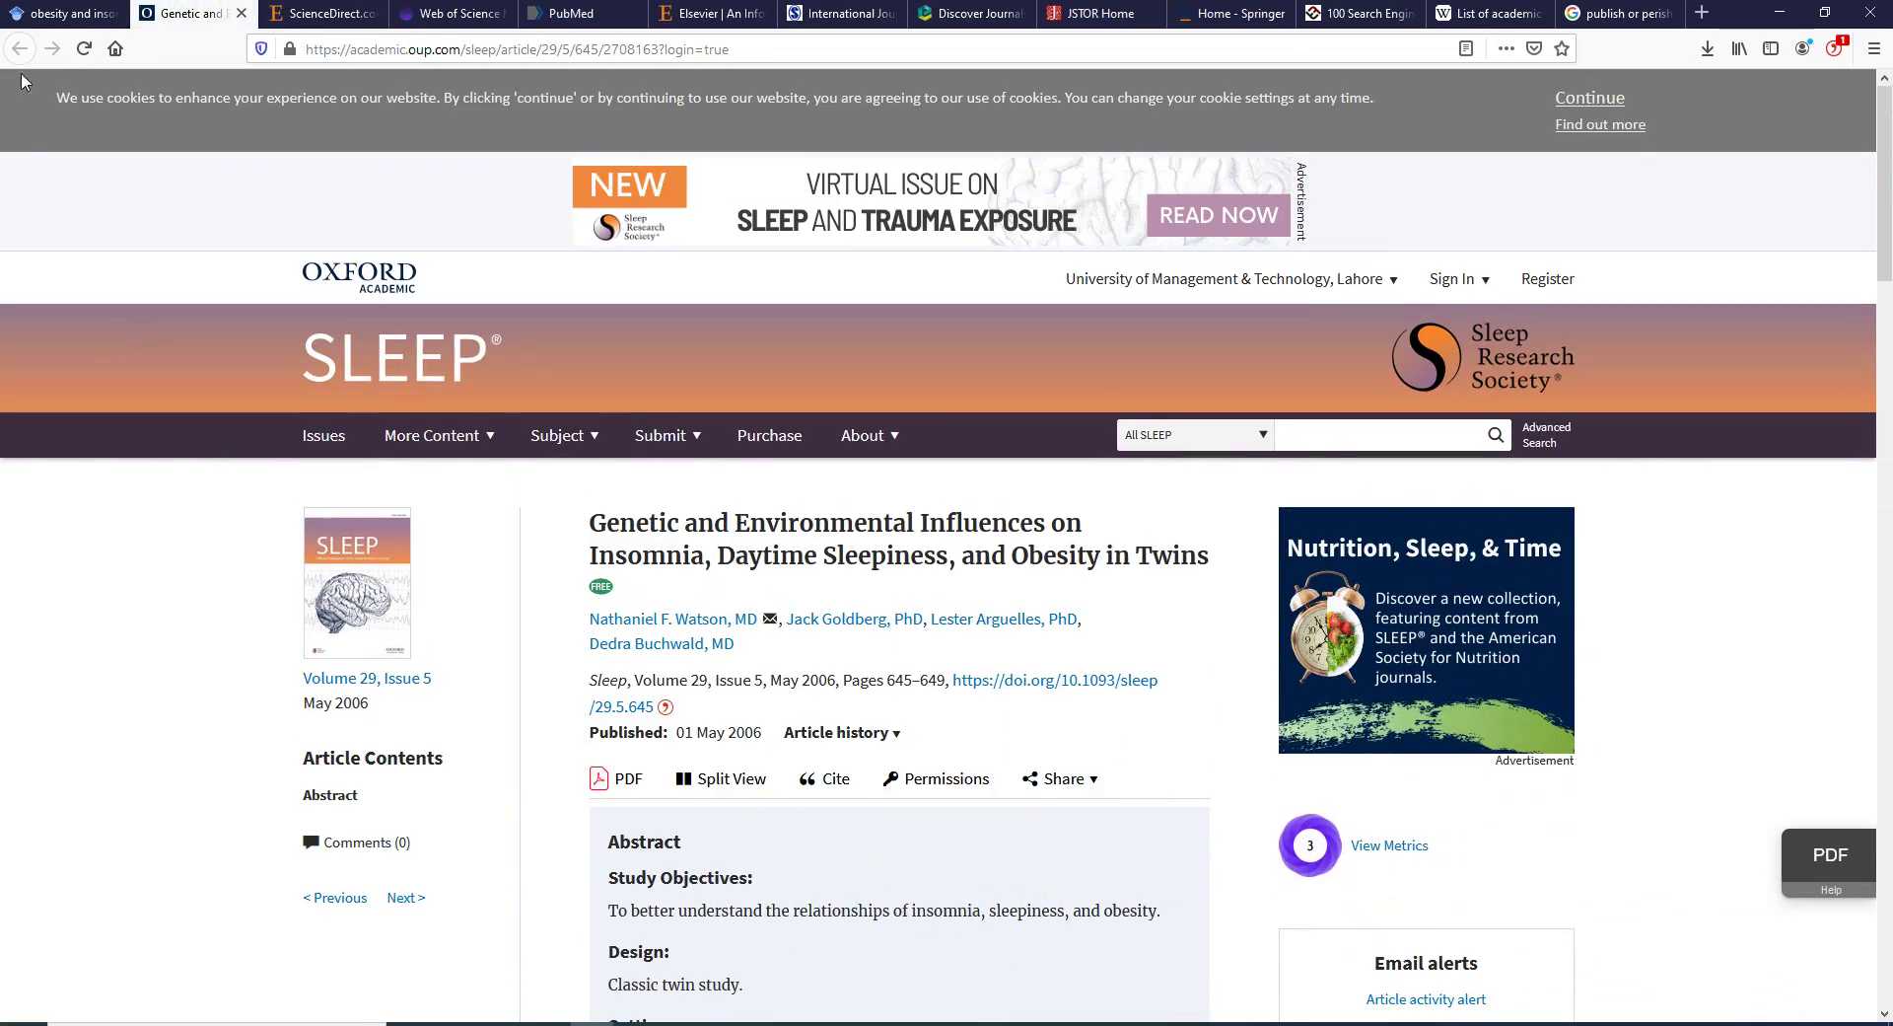
Return to the Google Scholar results and select the APA citation of the meta-analysis on obesity and insomnia diagnosis.
{"action": "left_click", "coordinate": [67, 28]}
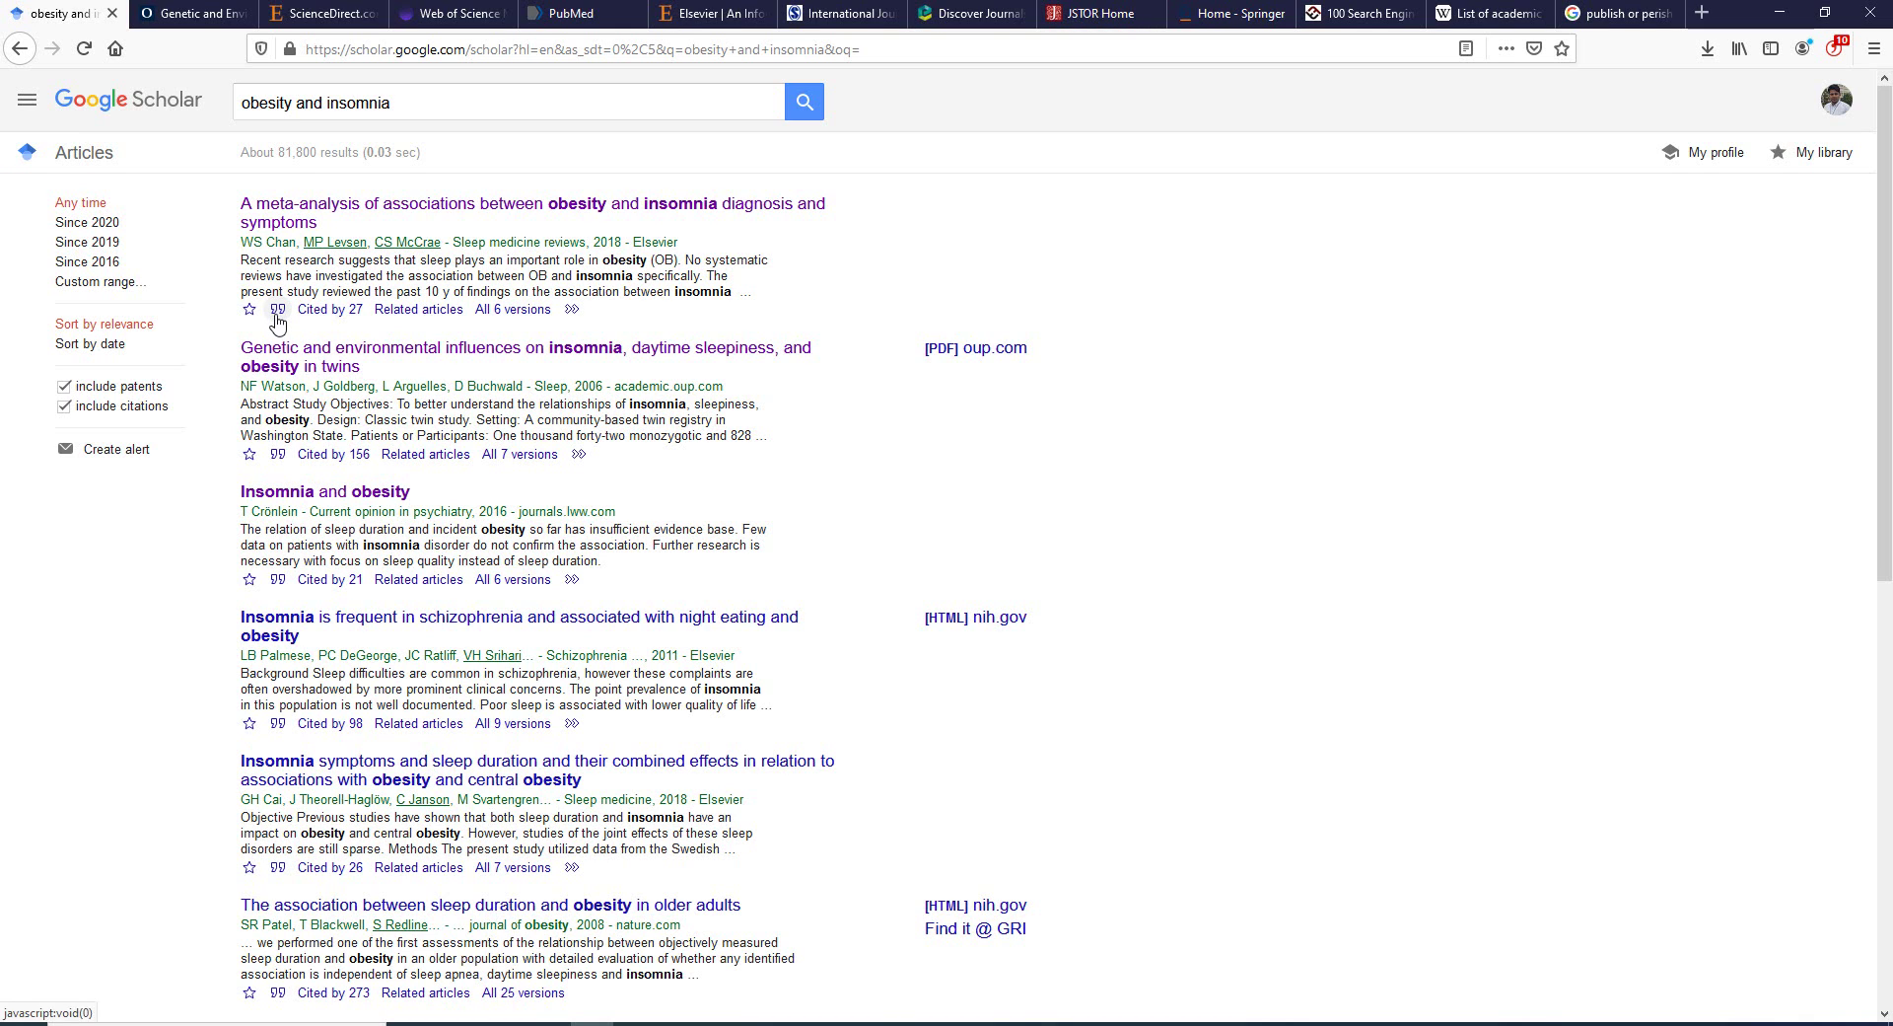
{"action": "left_click", "coordinate": [277, 312]}
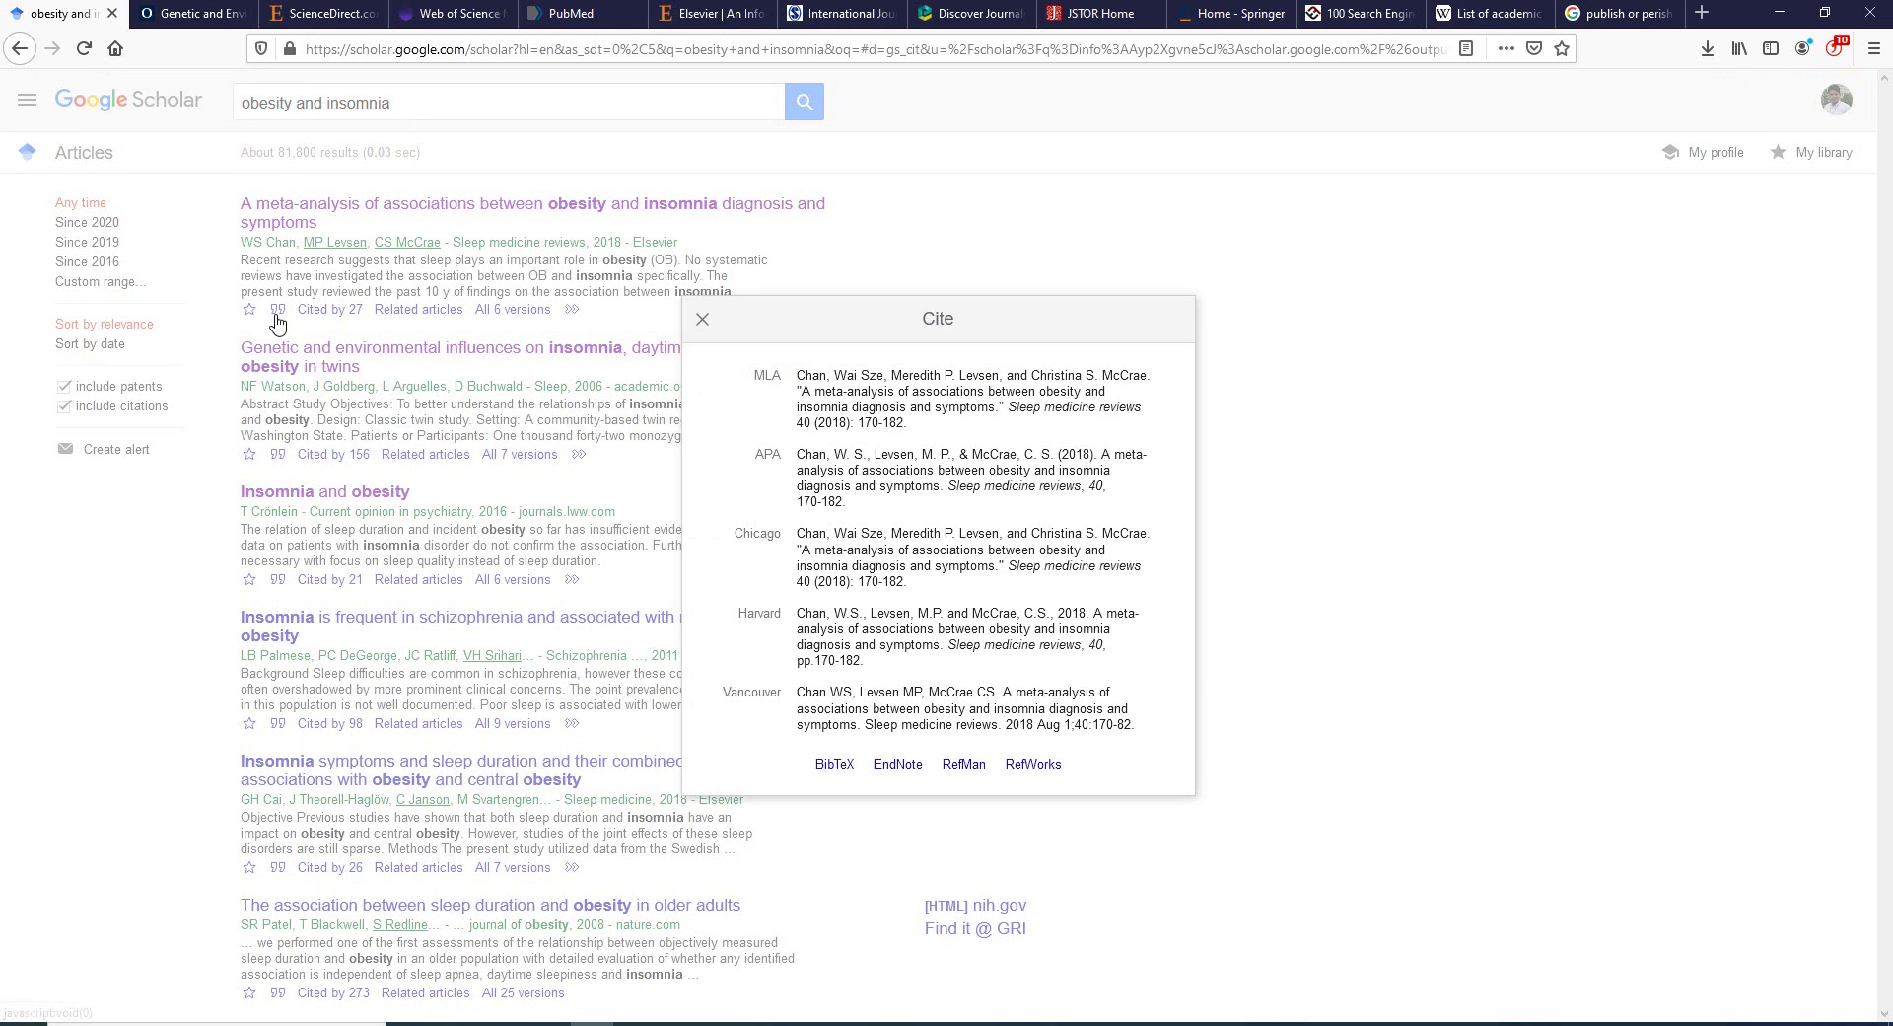
{"action": "left_click", "coordinate": [922, 496]}
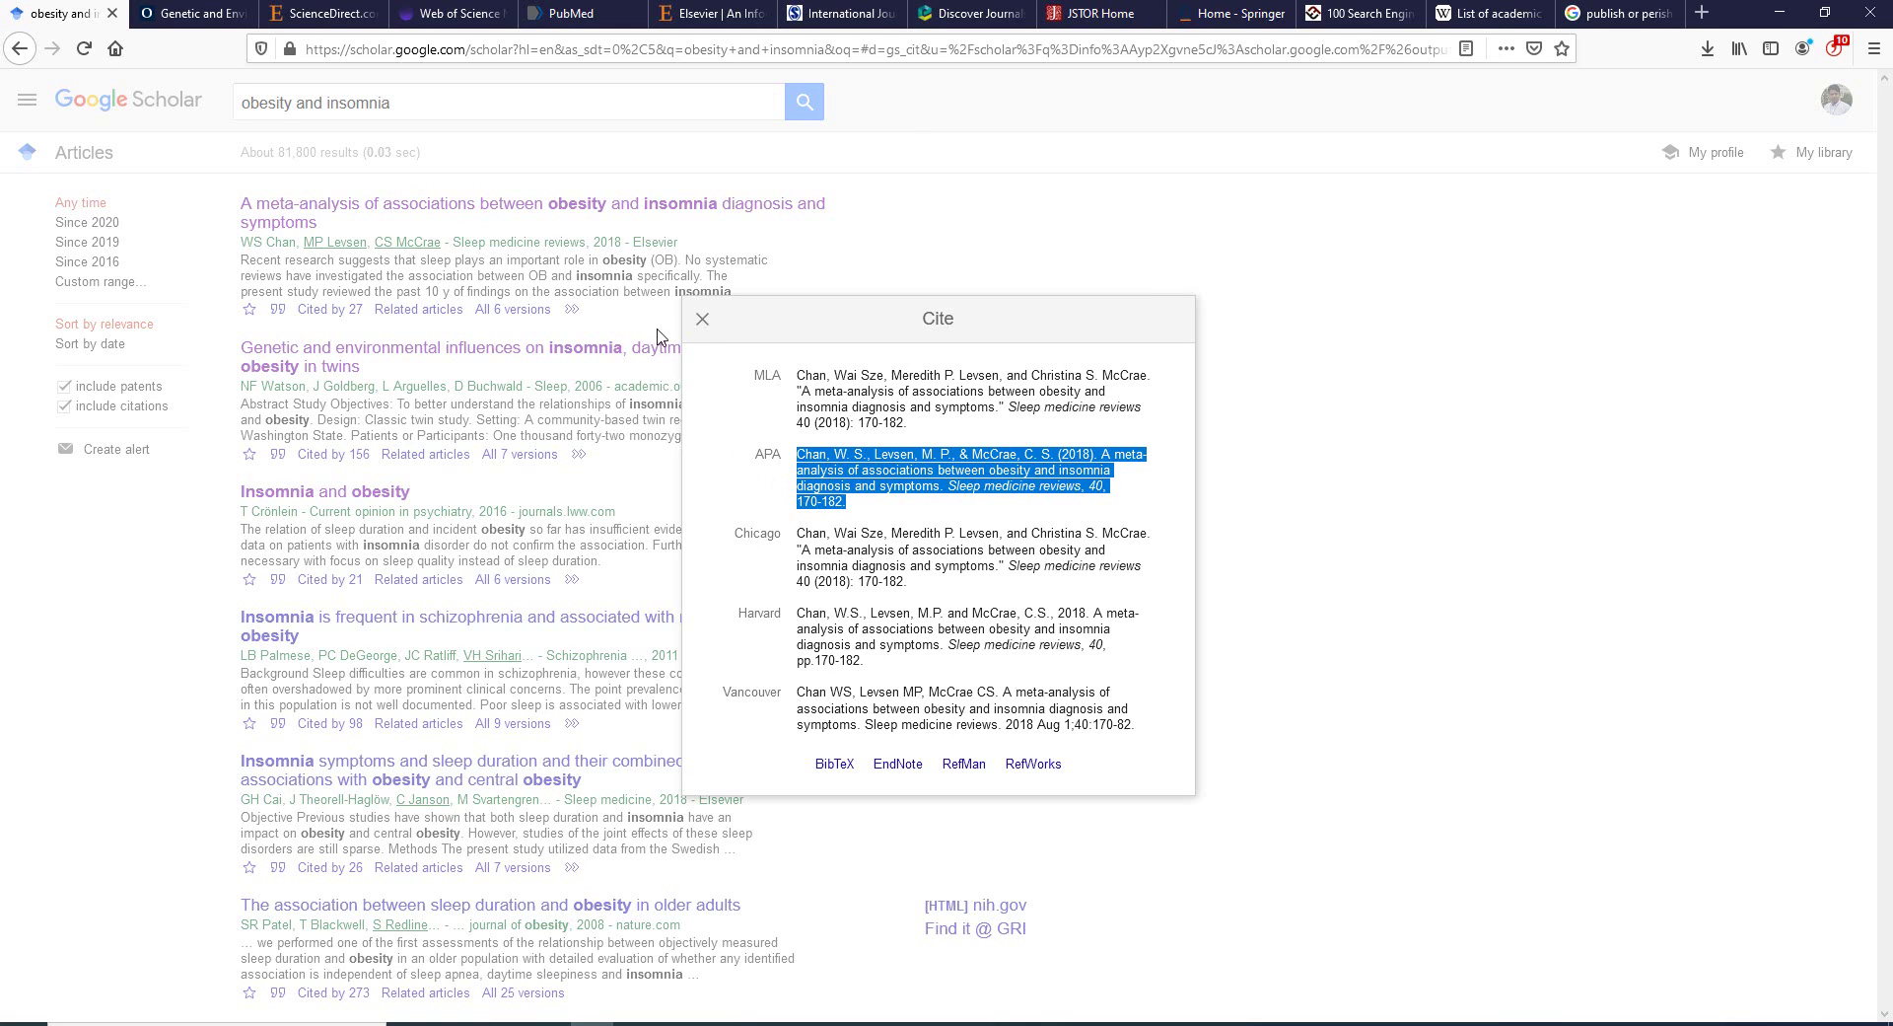
{"action": "left_click", "coordinate": [703, 319]}
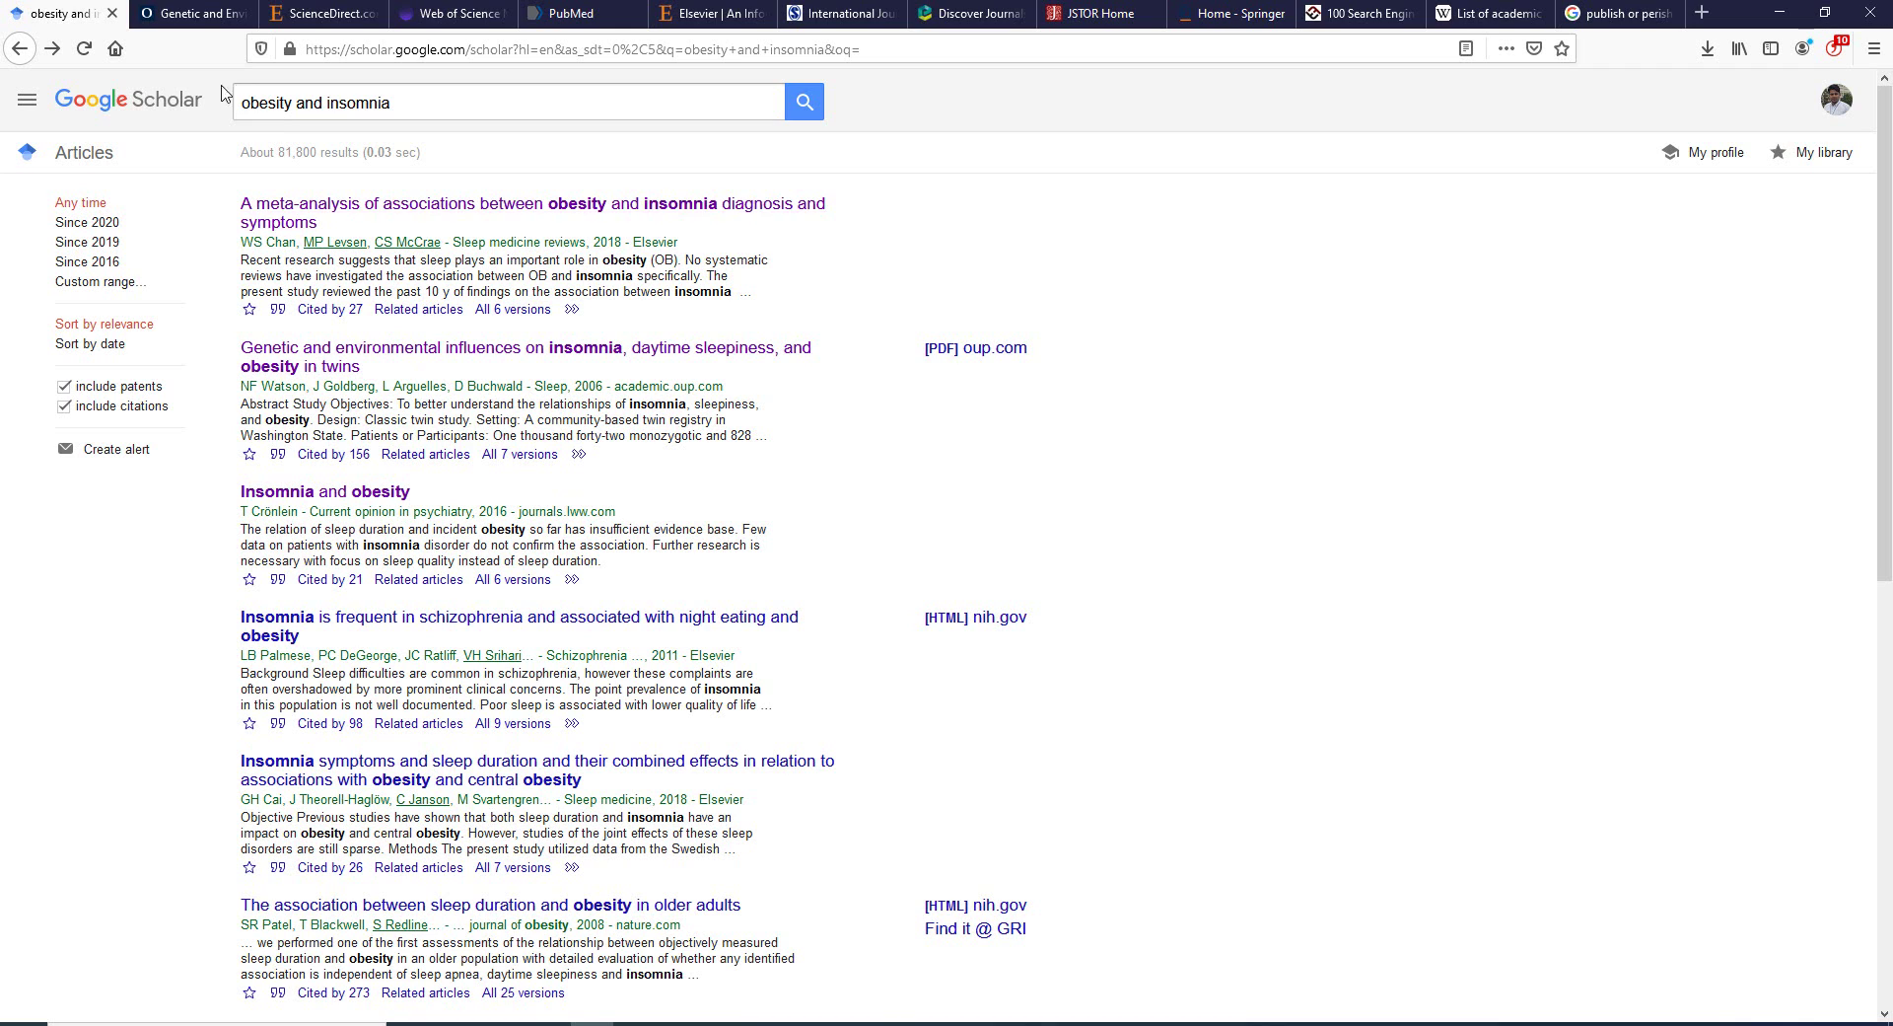
{"action": "left_click", "coordinate": [315, 15]}
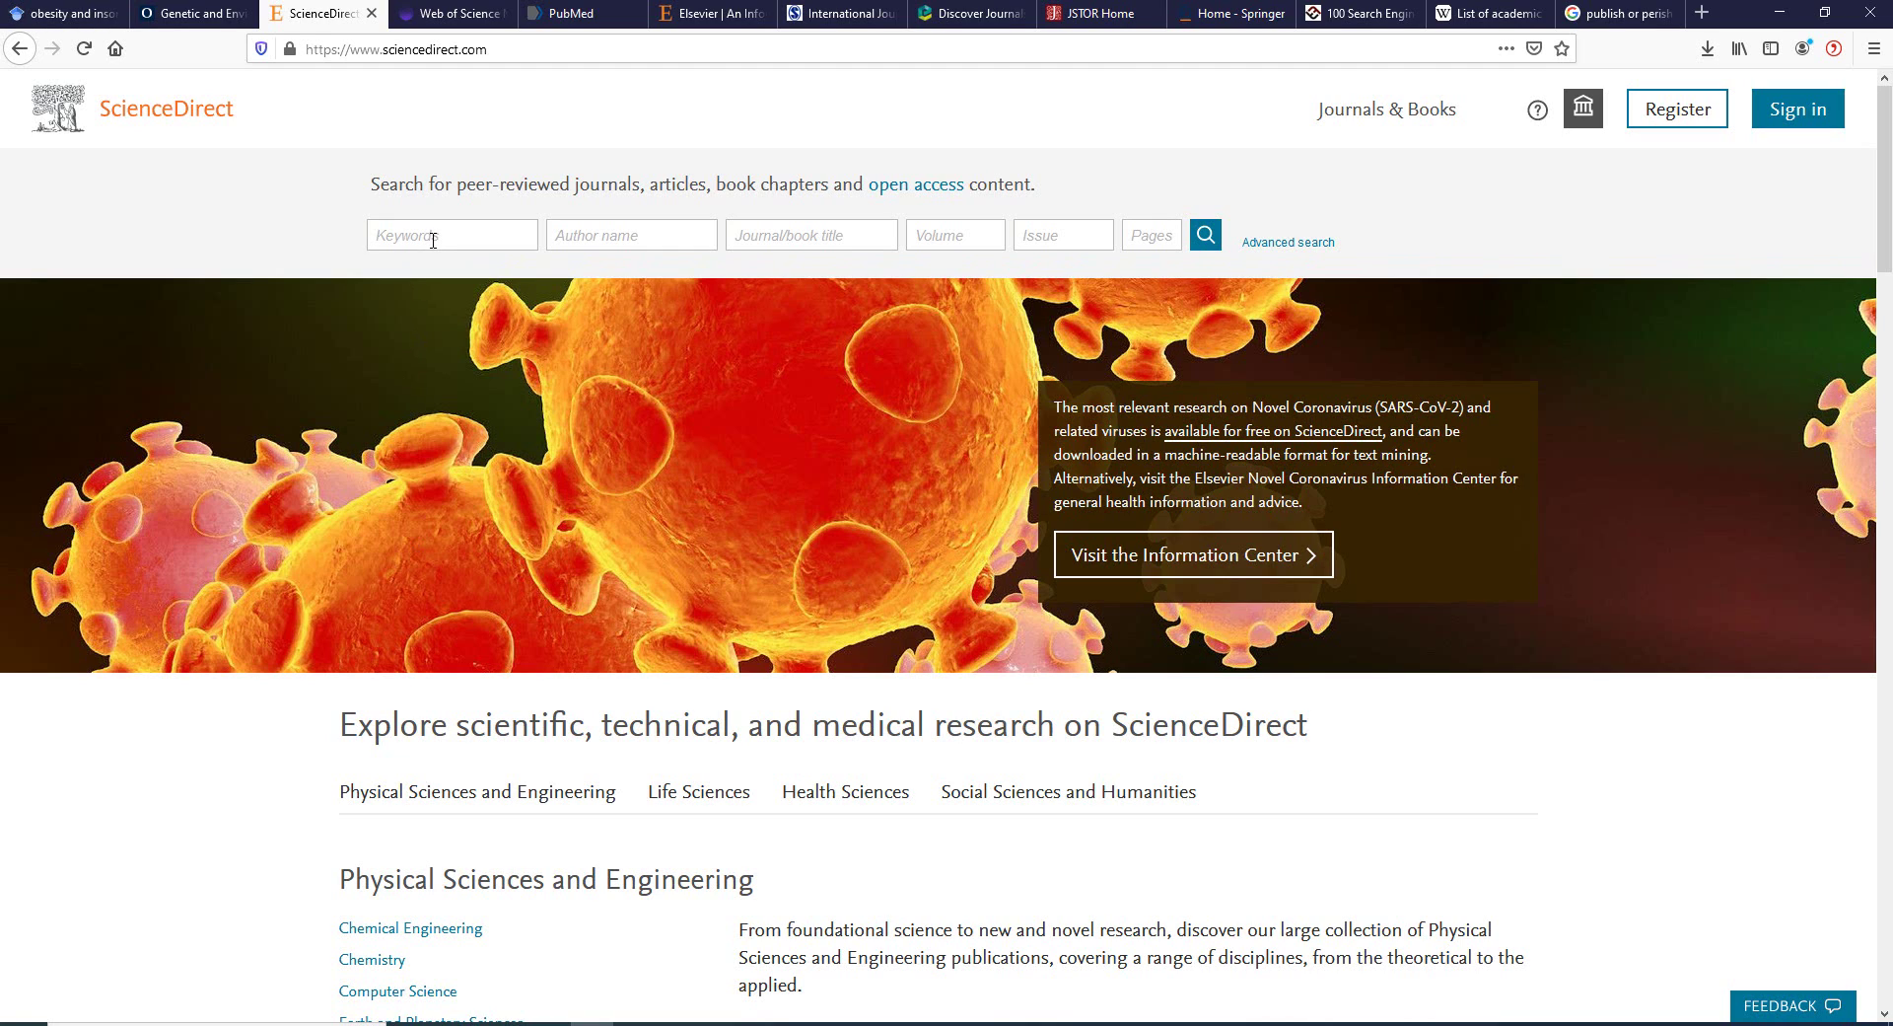
{"action": "key", "text": "ctrl+v"}
{"action": "key", "text": "ctrl+a"}
{"action": "key", "text": "BackSpace"}
Copy the query "obesity and insomnia" from Google Scholar, search ScienceDirect for it as keywords and look through the results.
{"action": "left_click", "coordinate": [64, 13]}
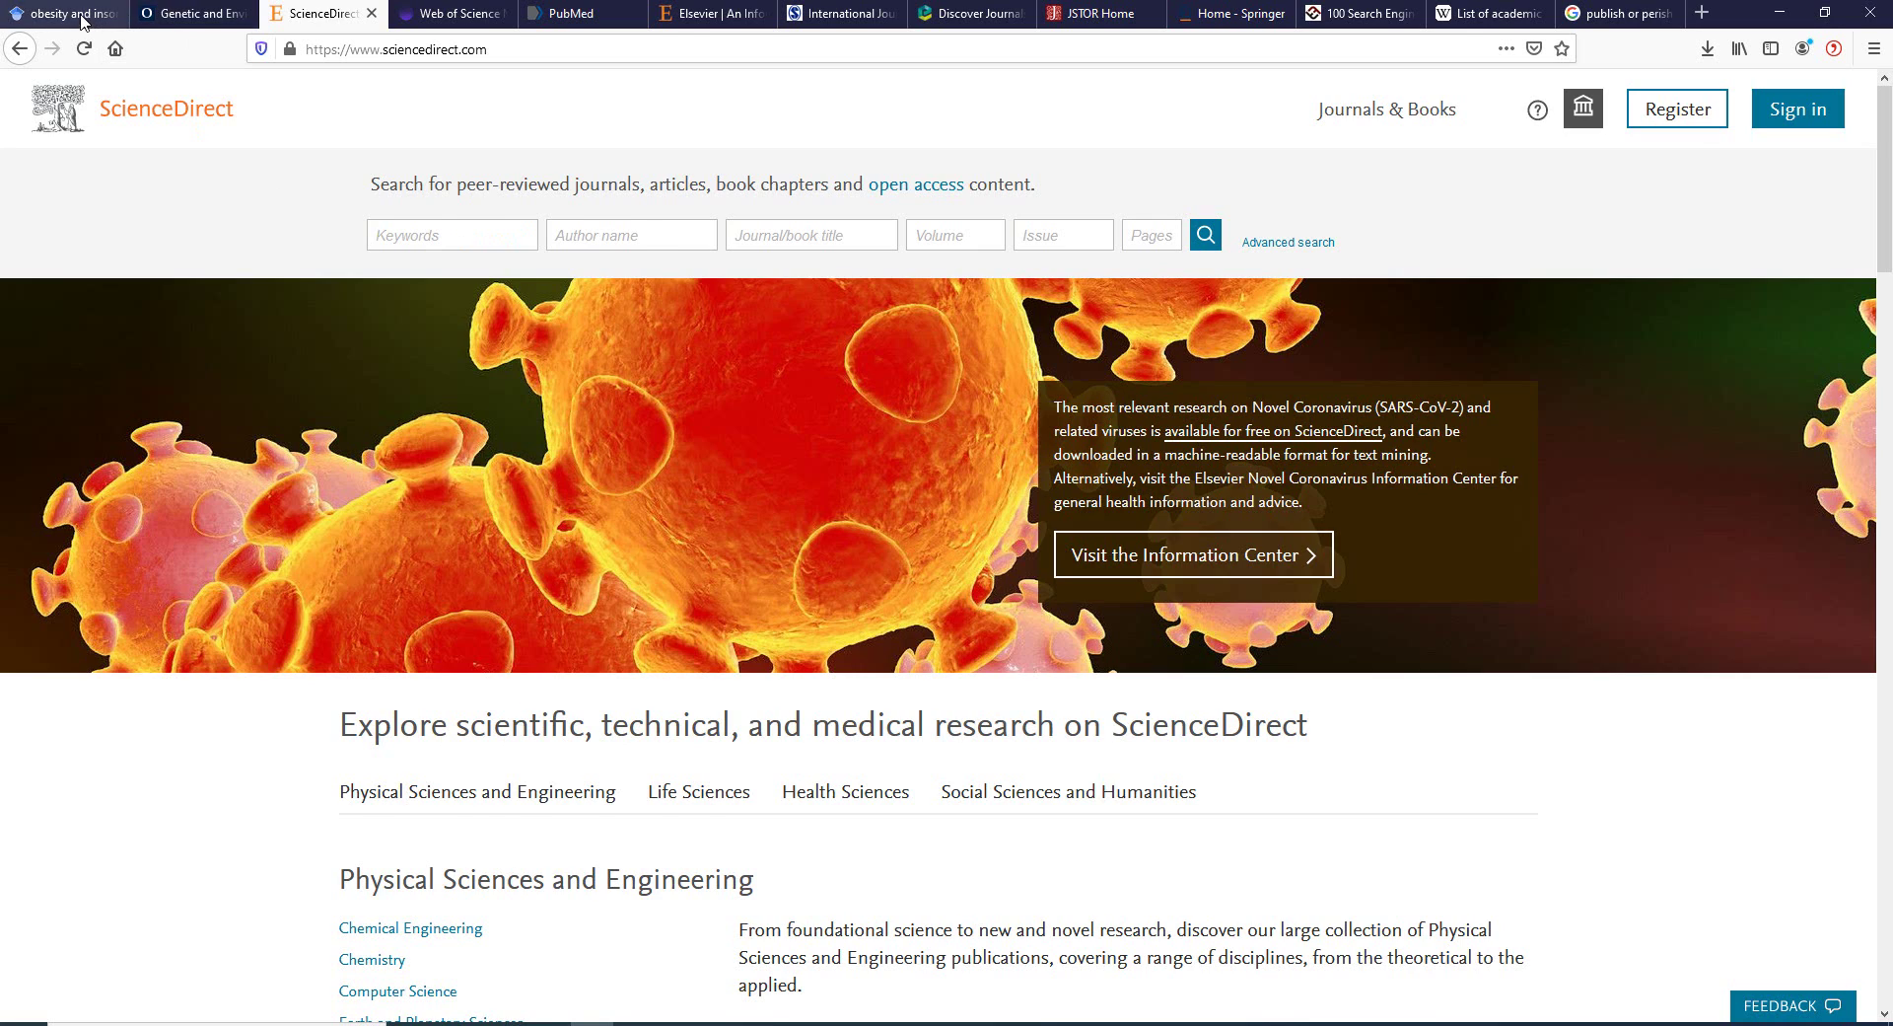
{"action": "triple_click", "coordinate": [392, 114]}
{"action": "key", "text": "ctrl+c"}
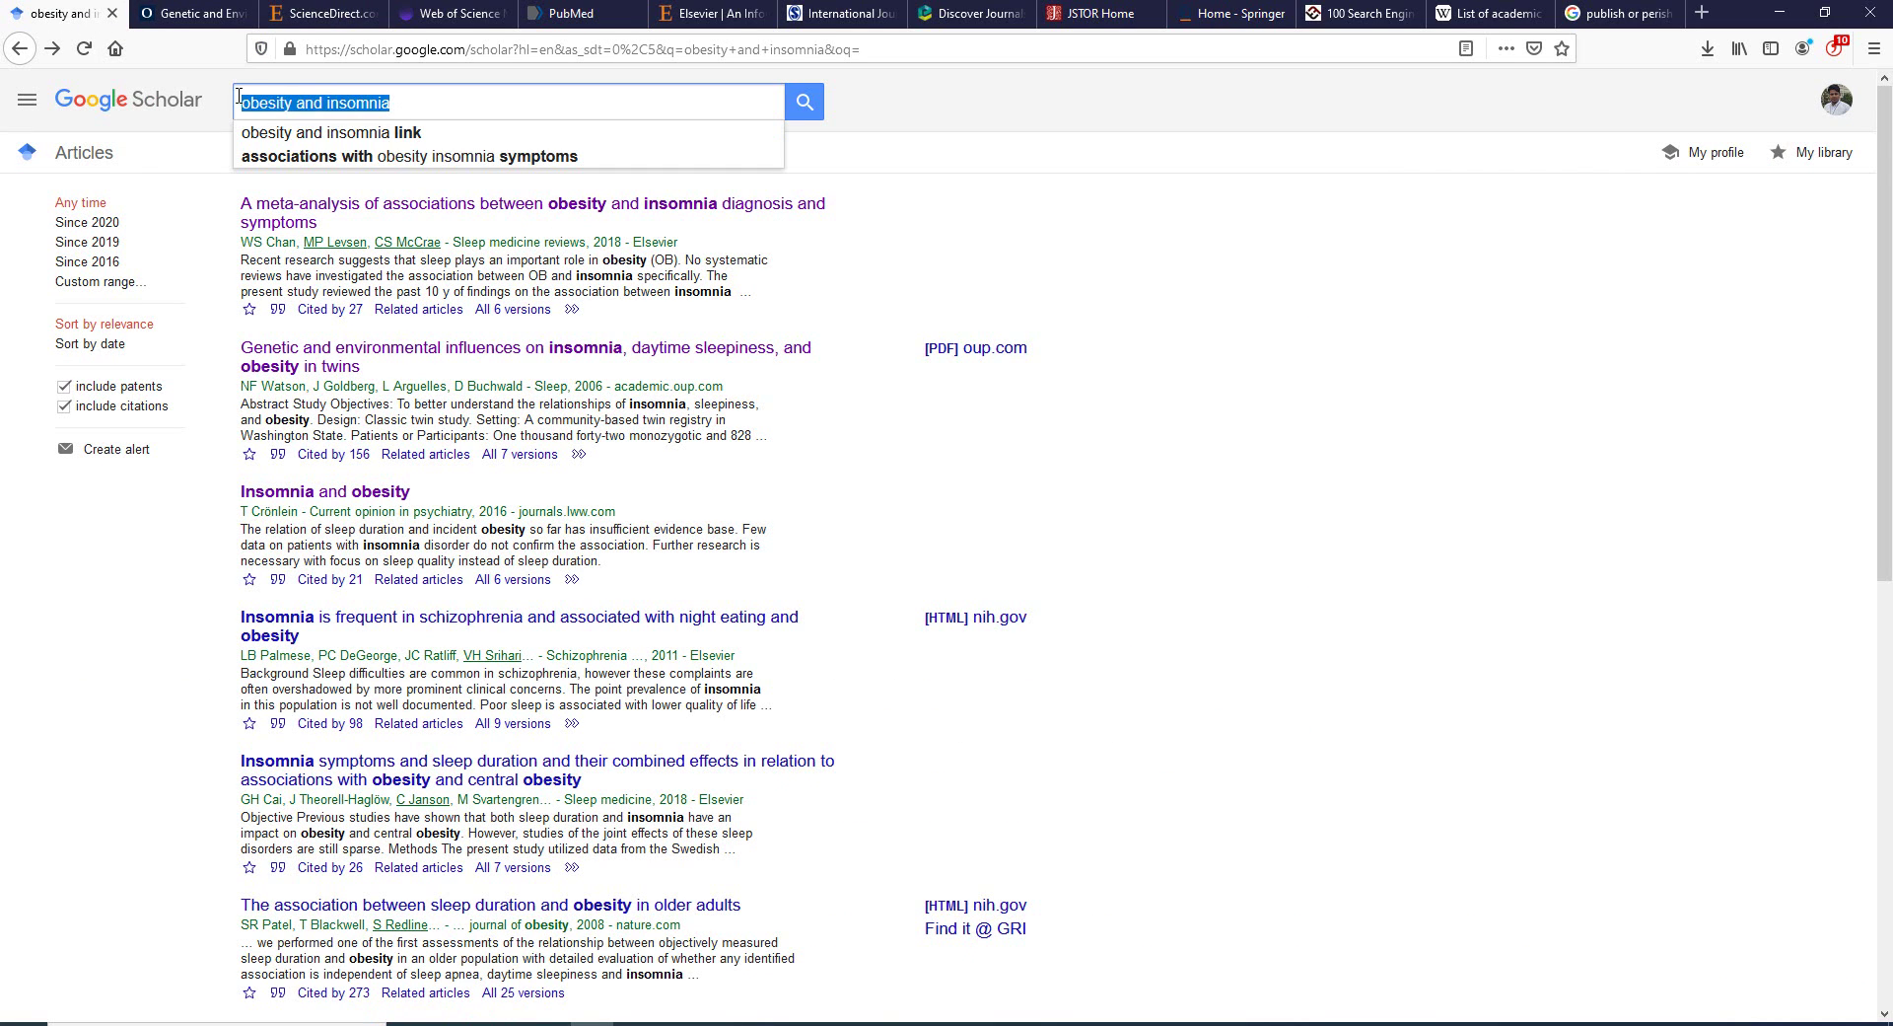
{"action": "left_click", "coordinate": [315, 13]}
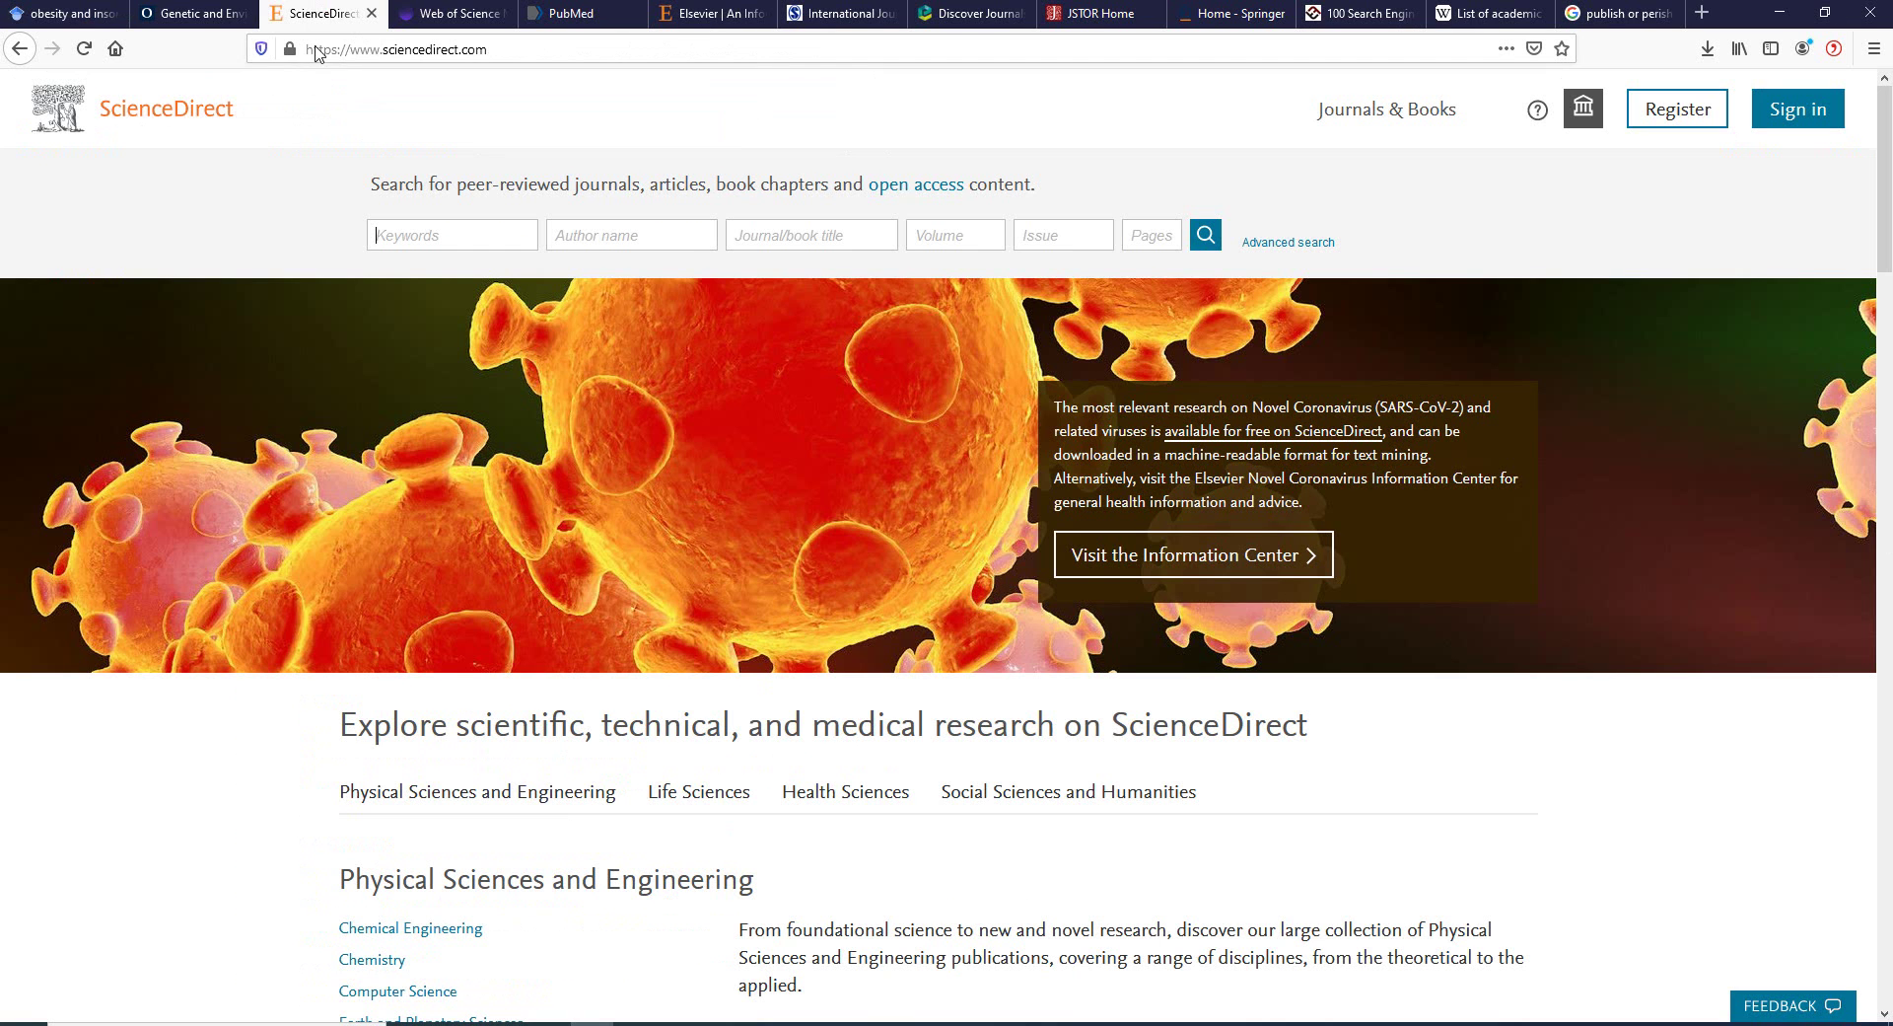
{"action": "left_click", "coordinate": [419, 231]}
{"action": "key", "text": "ctrl+v"}
{"action": "left_click", "coordinate": [1209, 239]}
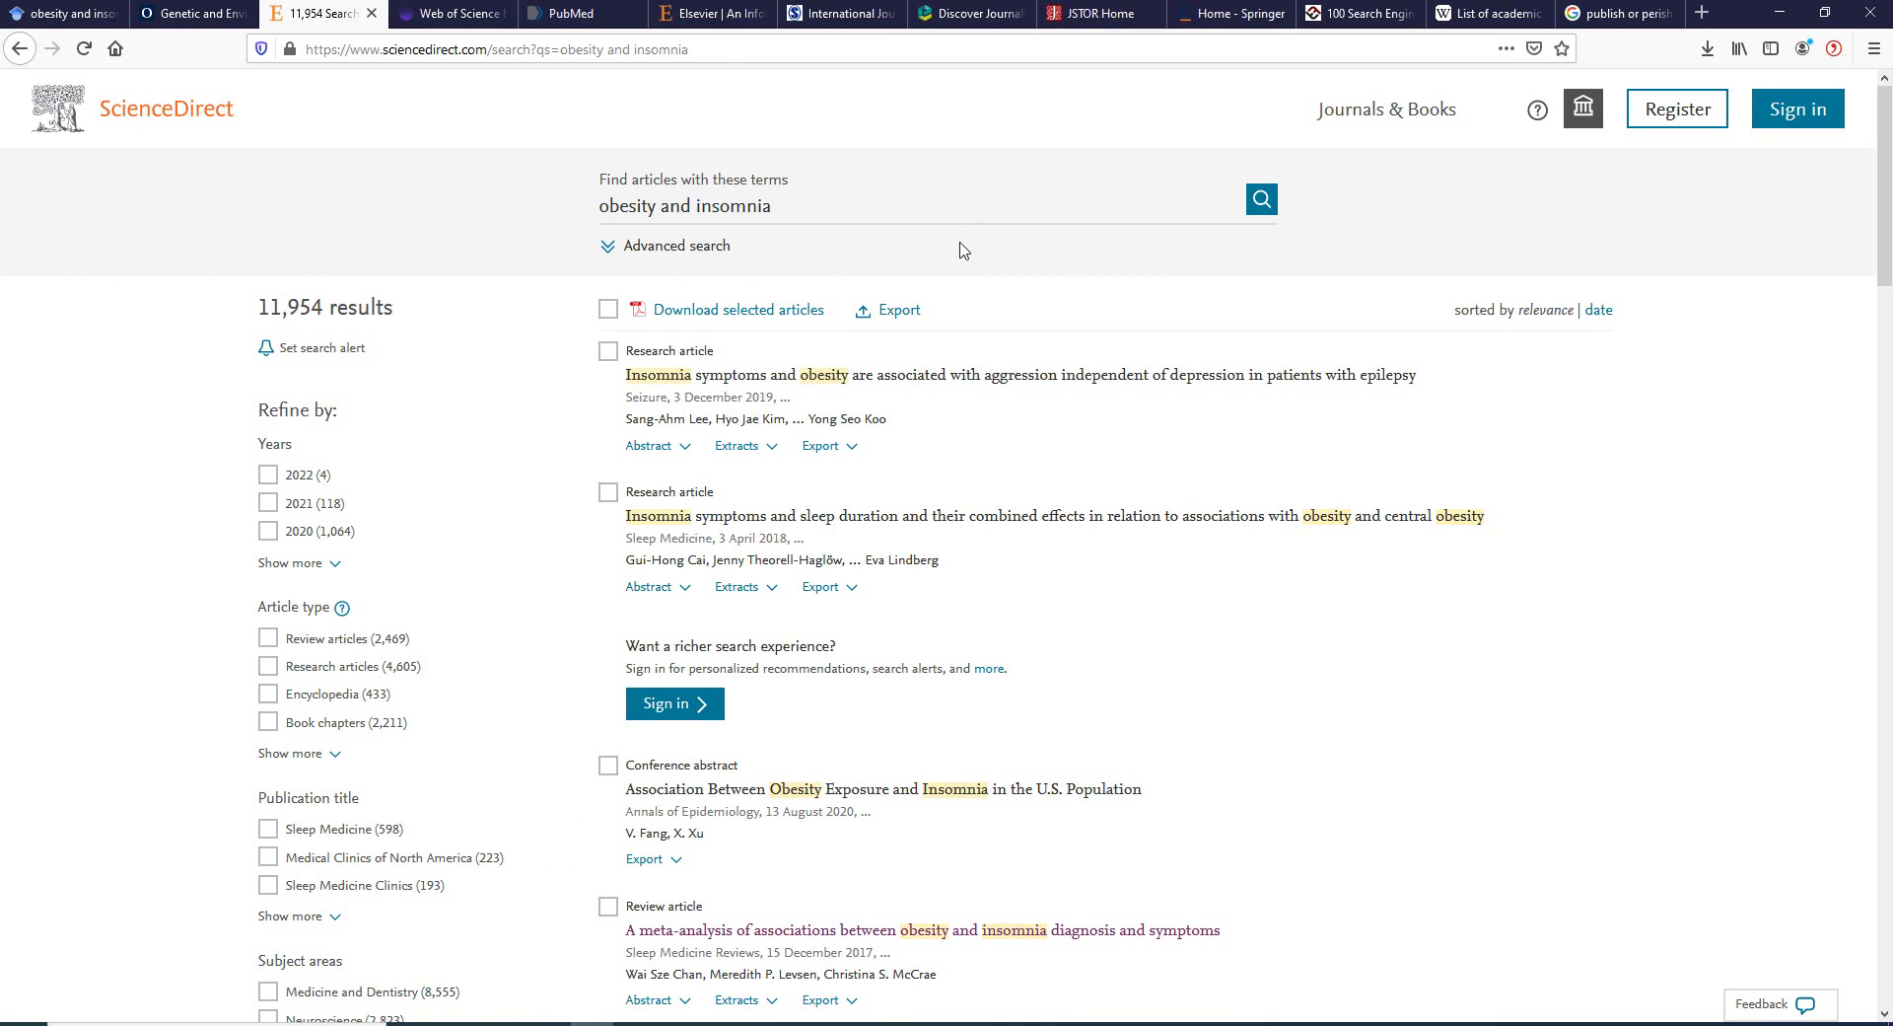
{"action": "scroll", "coordinate": [1018, 621], "scroll_direction": "down", "scroll_amount": 3}
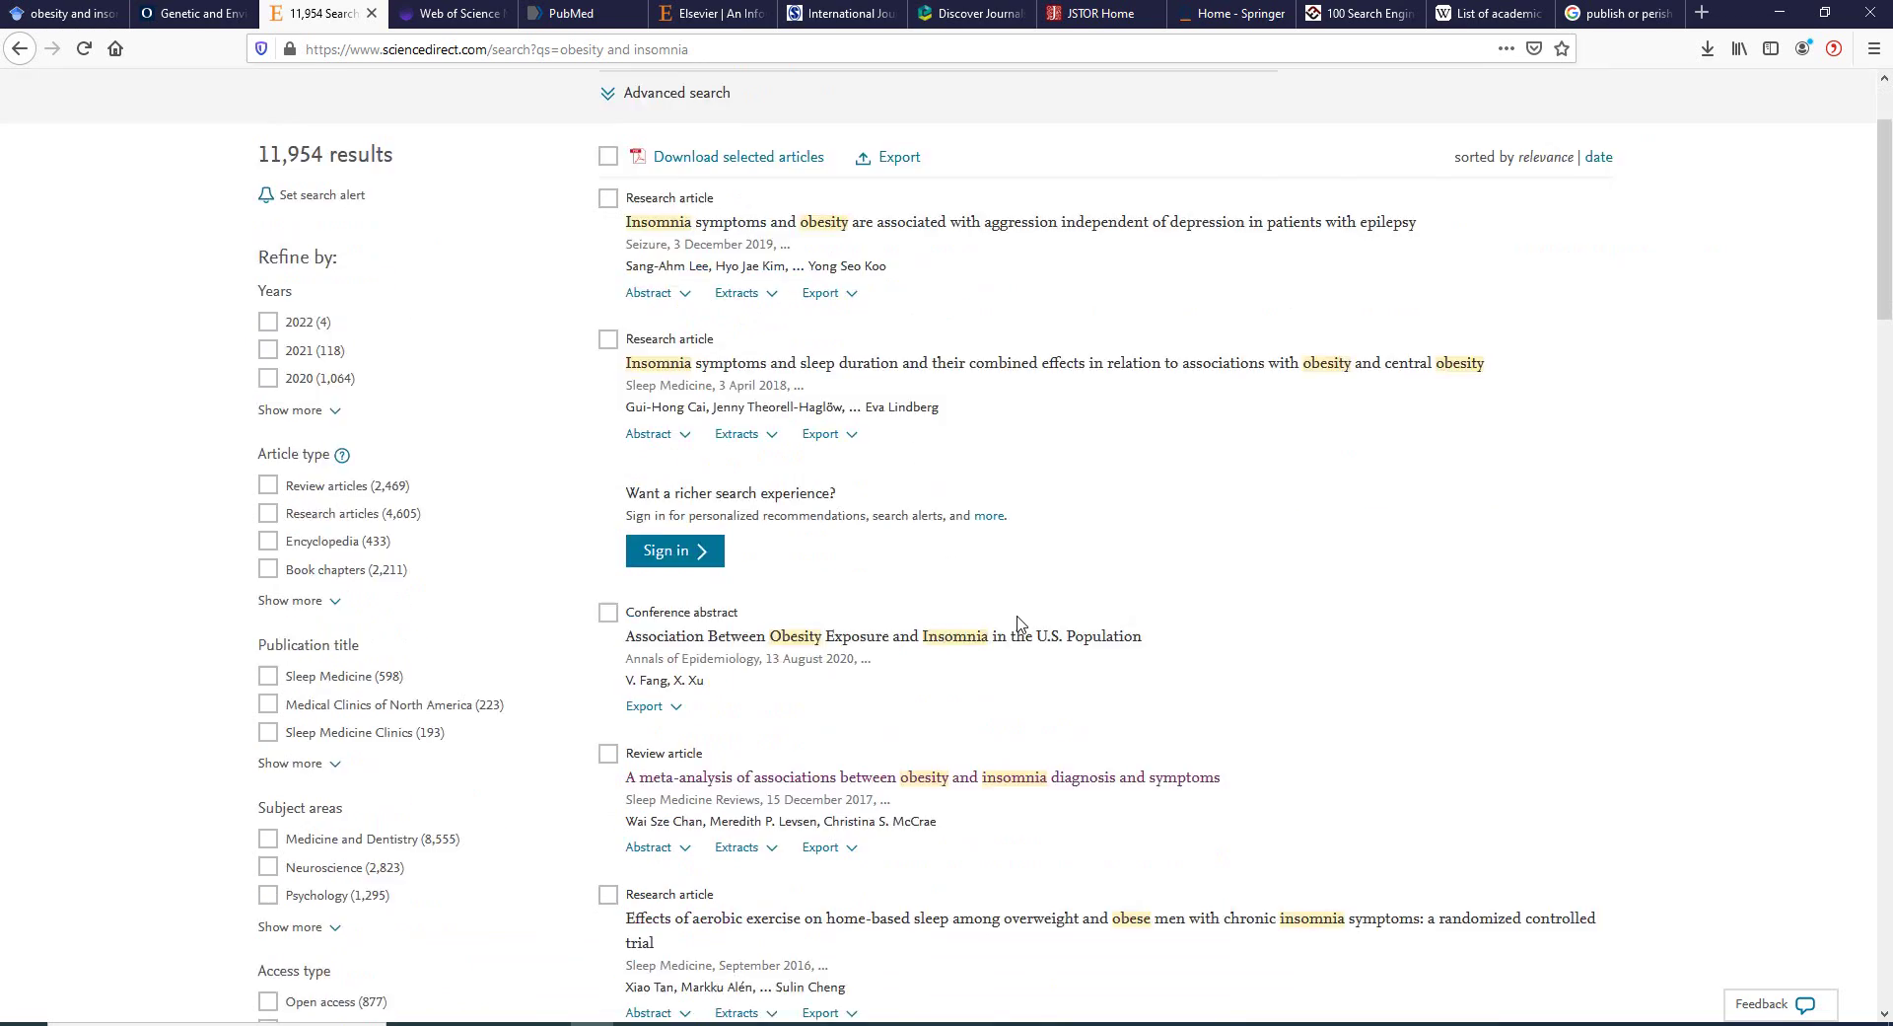
{"action": "scroll", "coordinate": [1019, 622], "scroll_direction": "down", "scroll_amount": 10}
{"action": "scroll", "coordinate": [1021, 623], "scroll_direction": "up", "scroll_amount": 13}
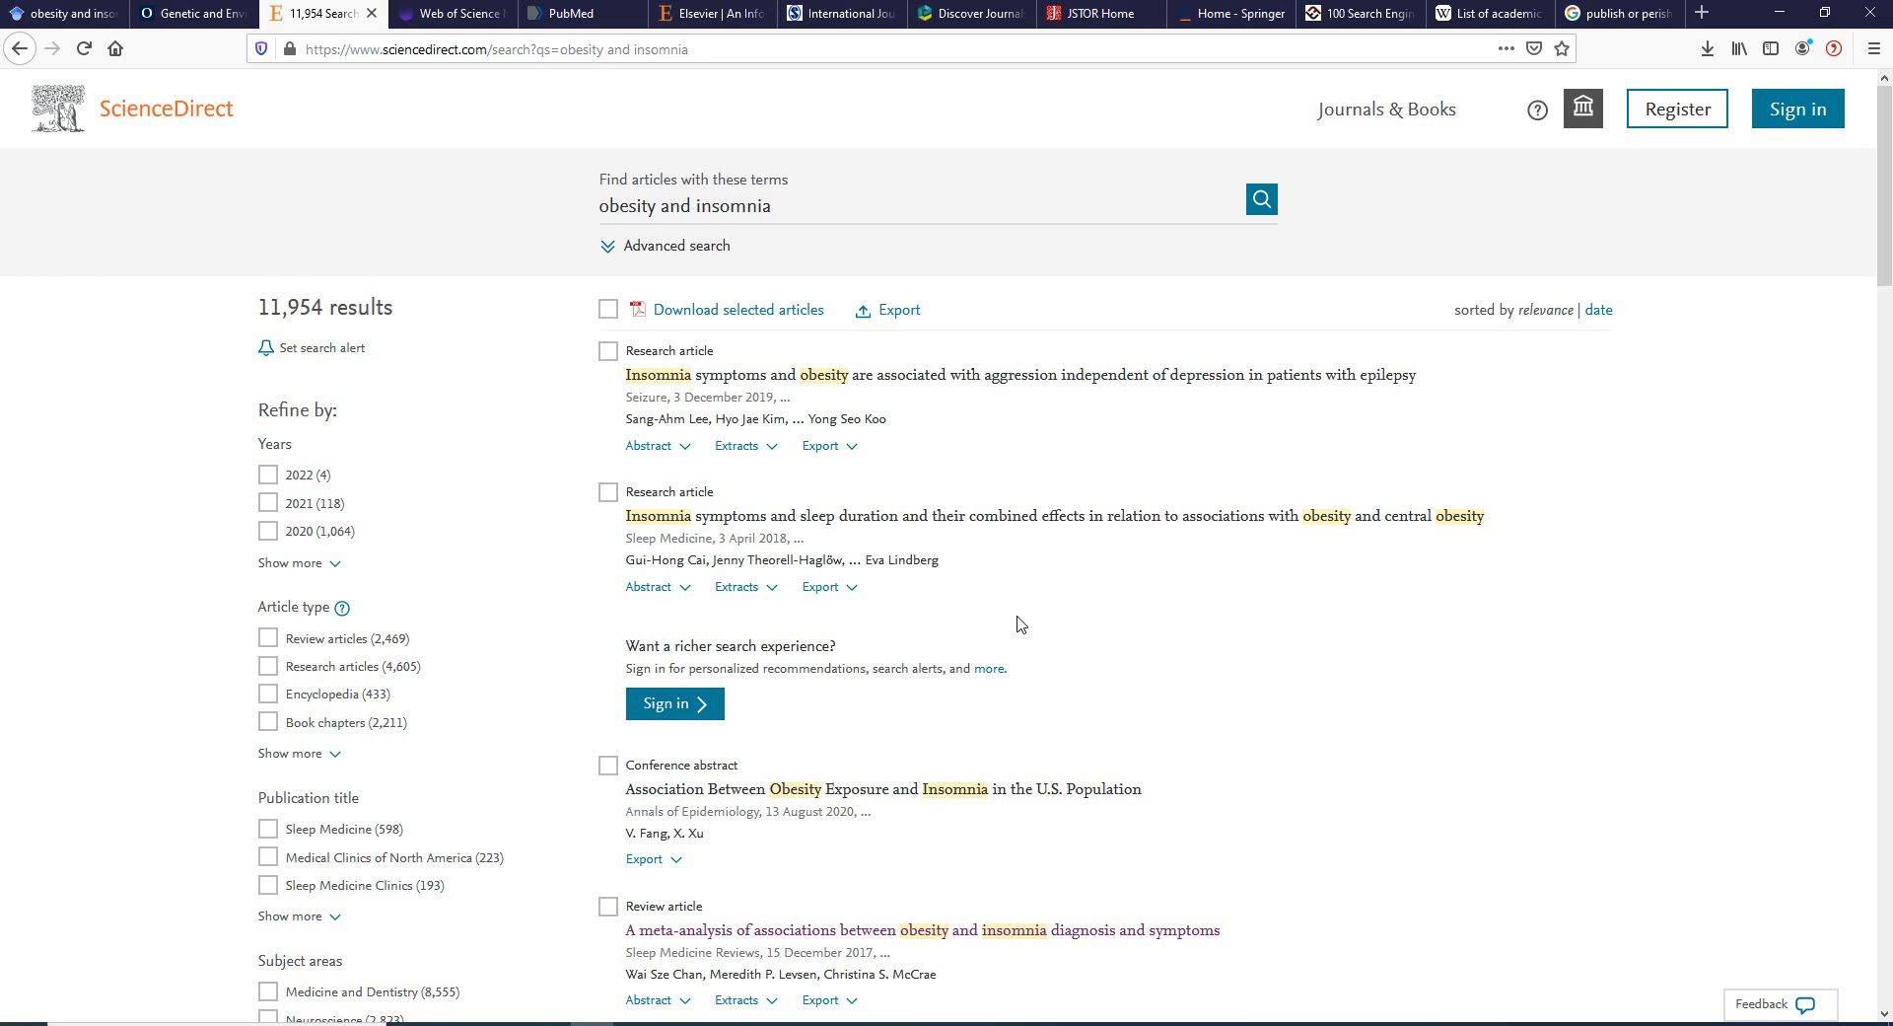
Search the Web of Science Master Journal List for journals matching "obesity and insomnia".
{"action": "left_click", "coordinate": [460, 12]}
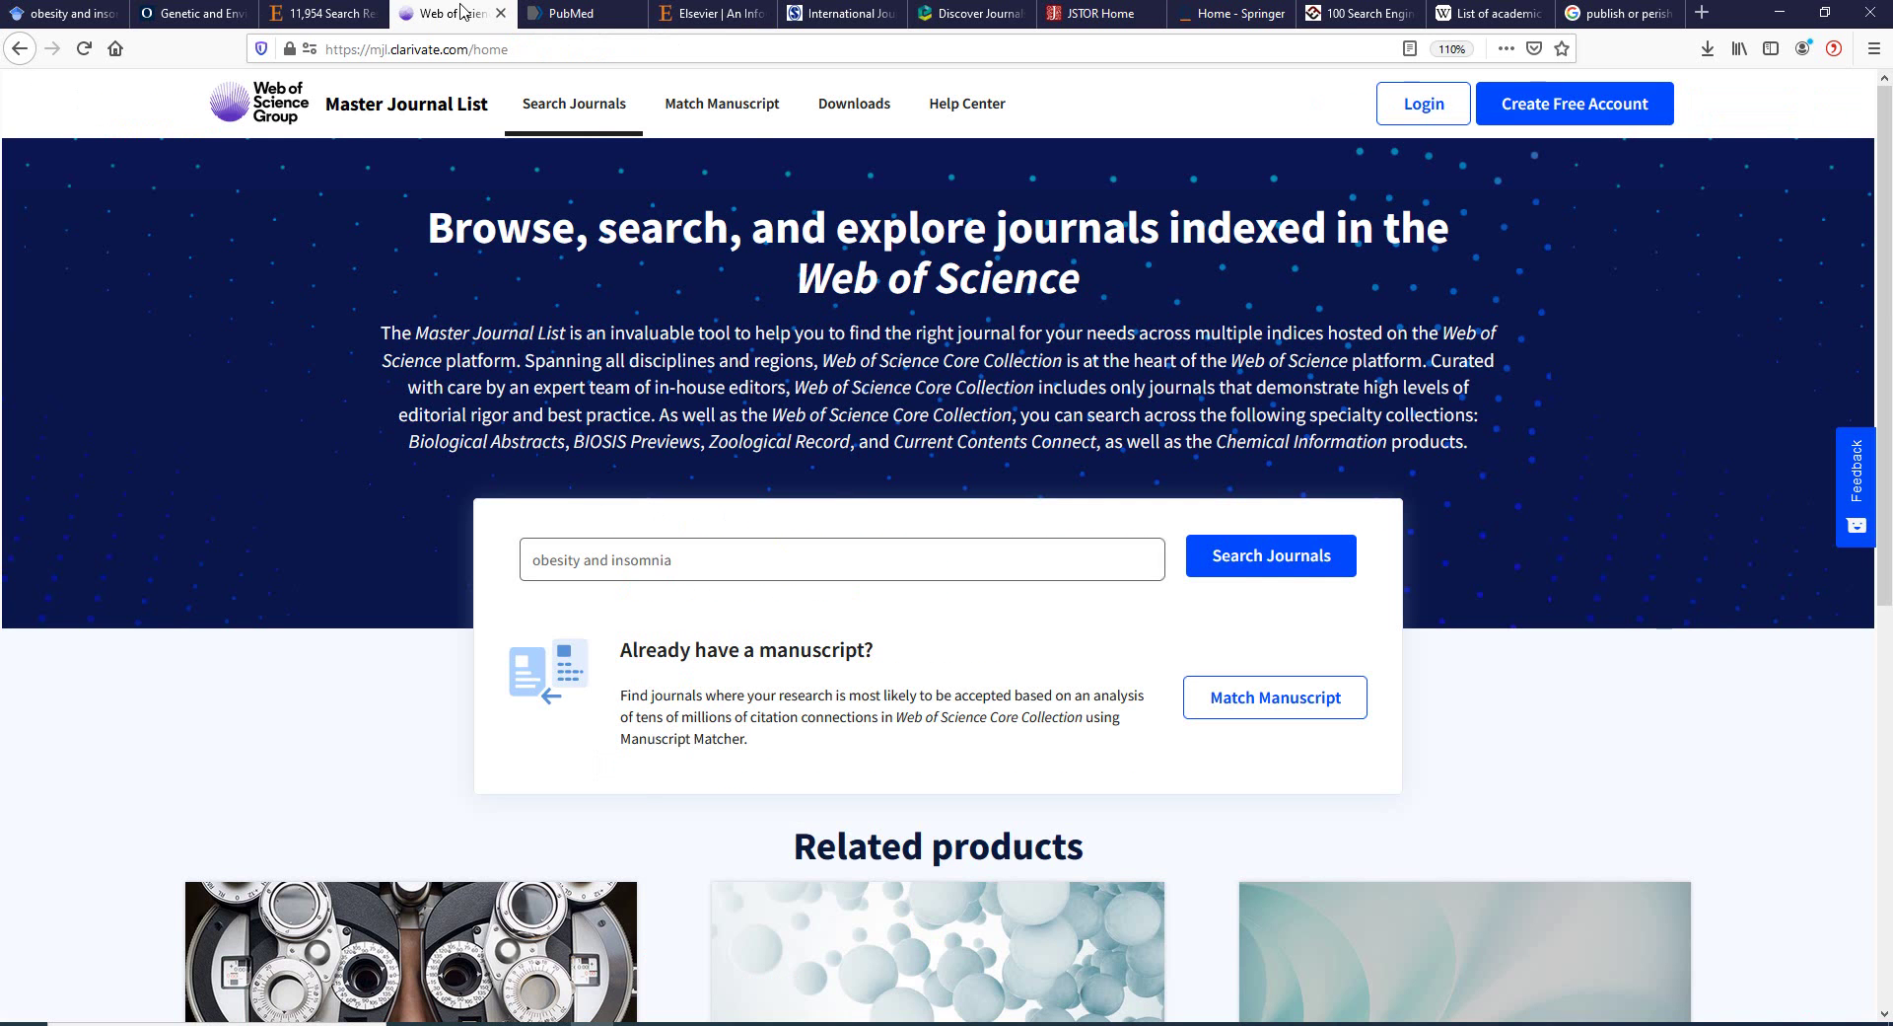
{"action": "left_click", "coordinate": [663, 561]}
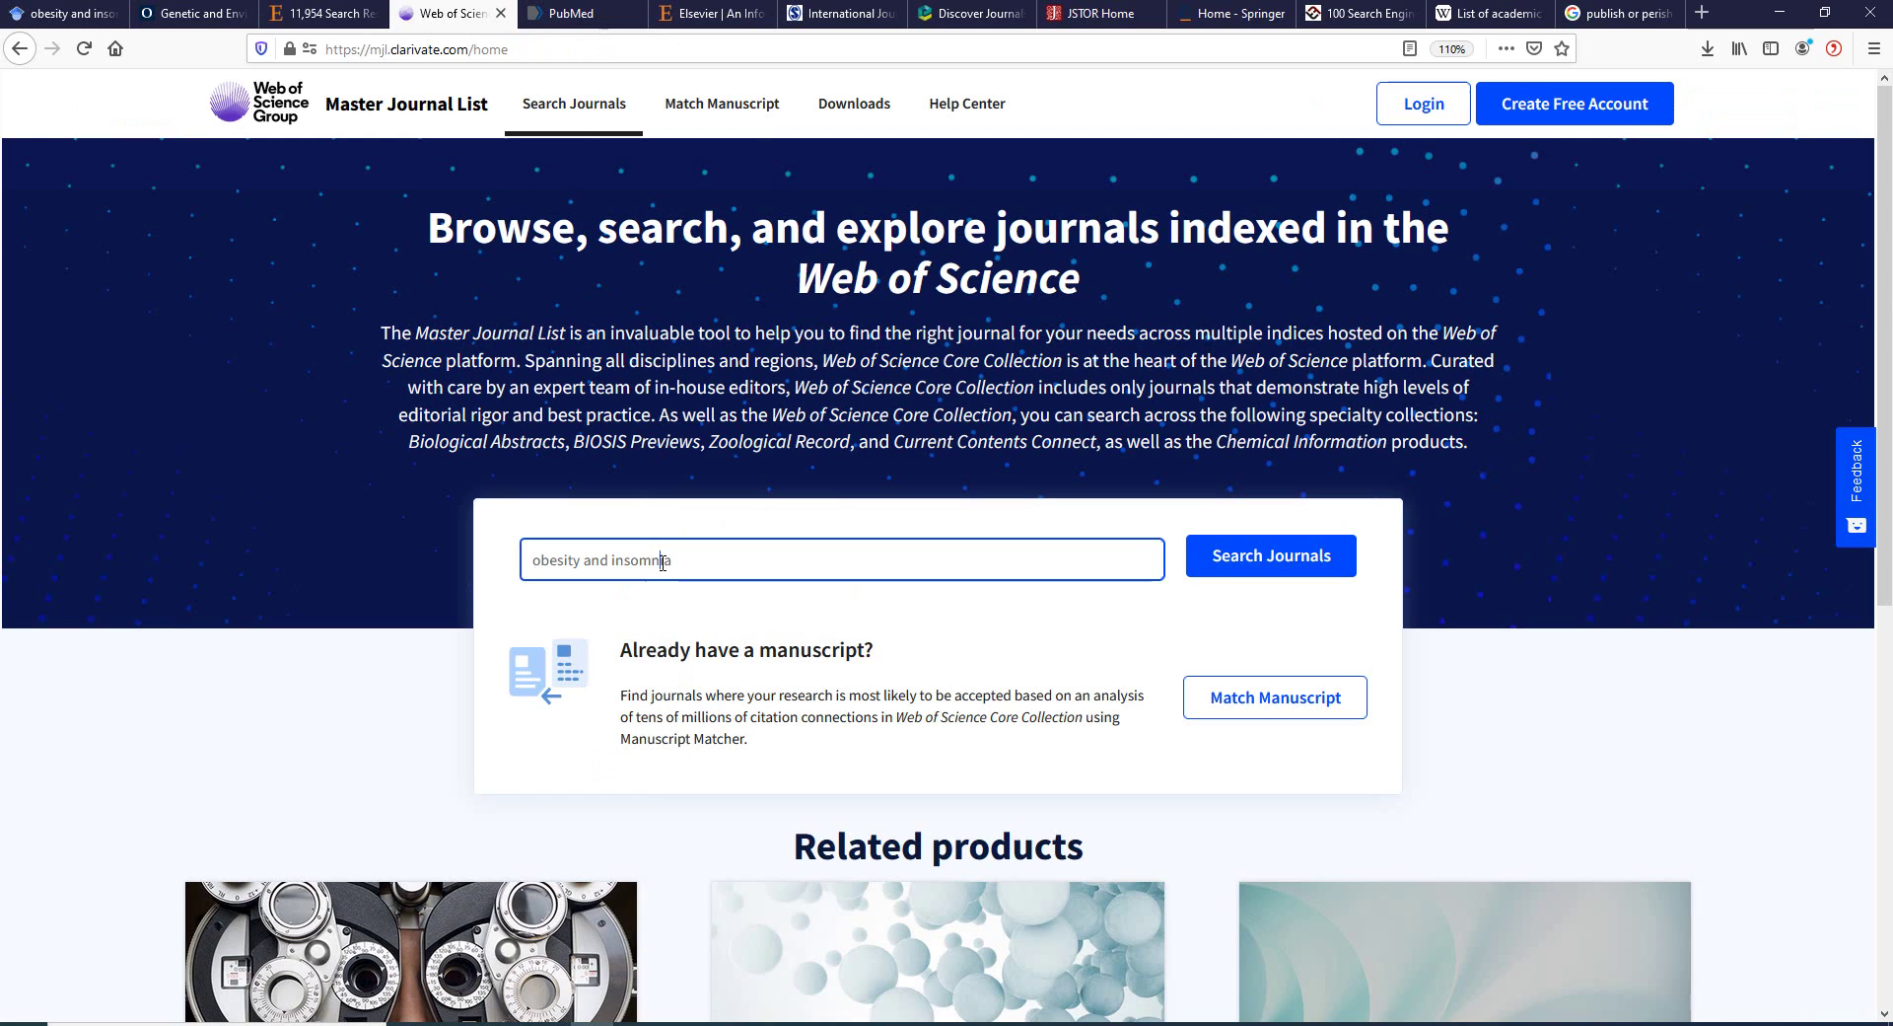
{"action": "left_click_drag", "start_coordinate": [693, 562], "coordinate": [493, 563]}
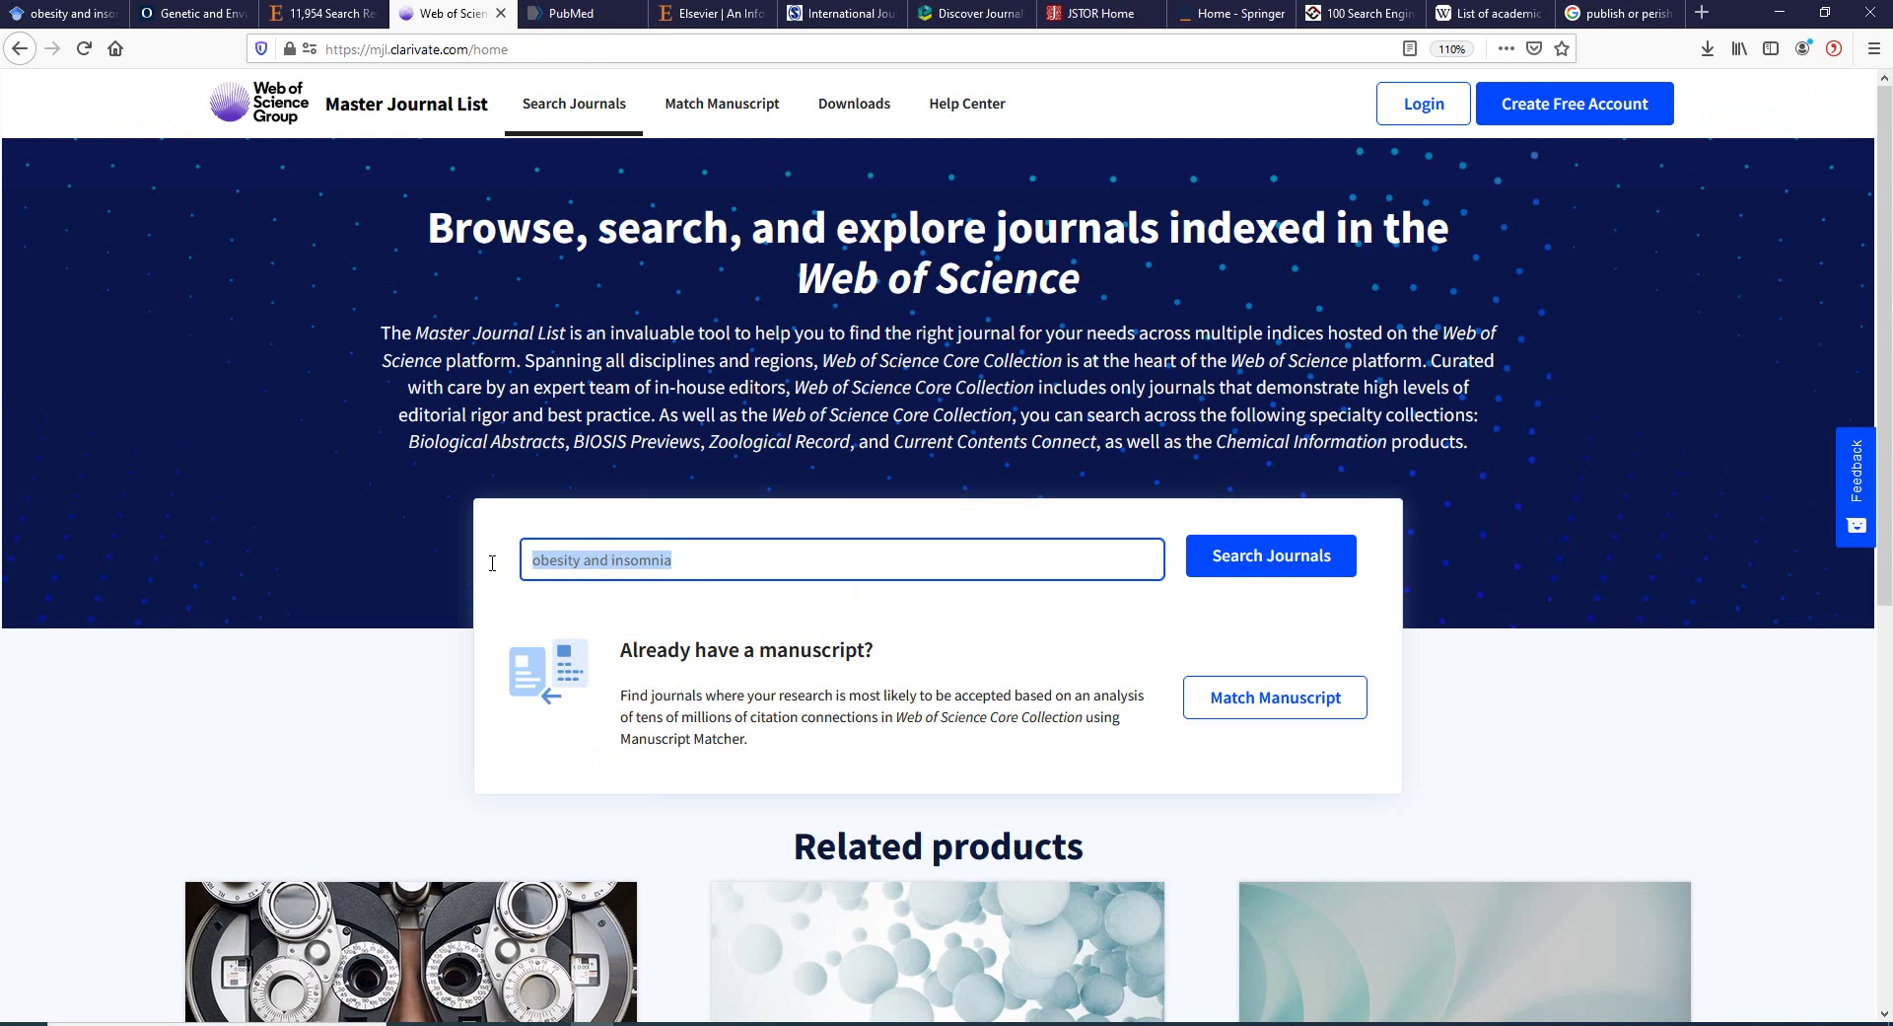
{"action": "left_click", "coordinate": [726, 569]}
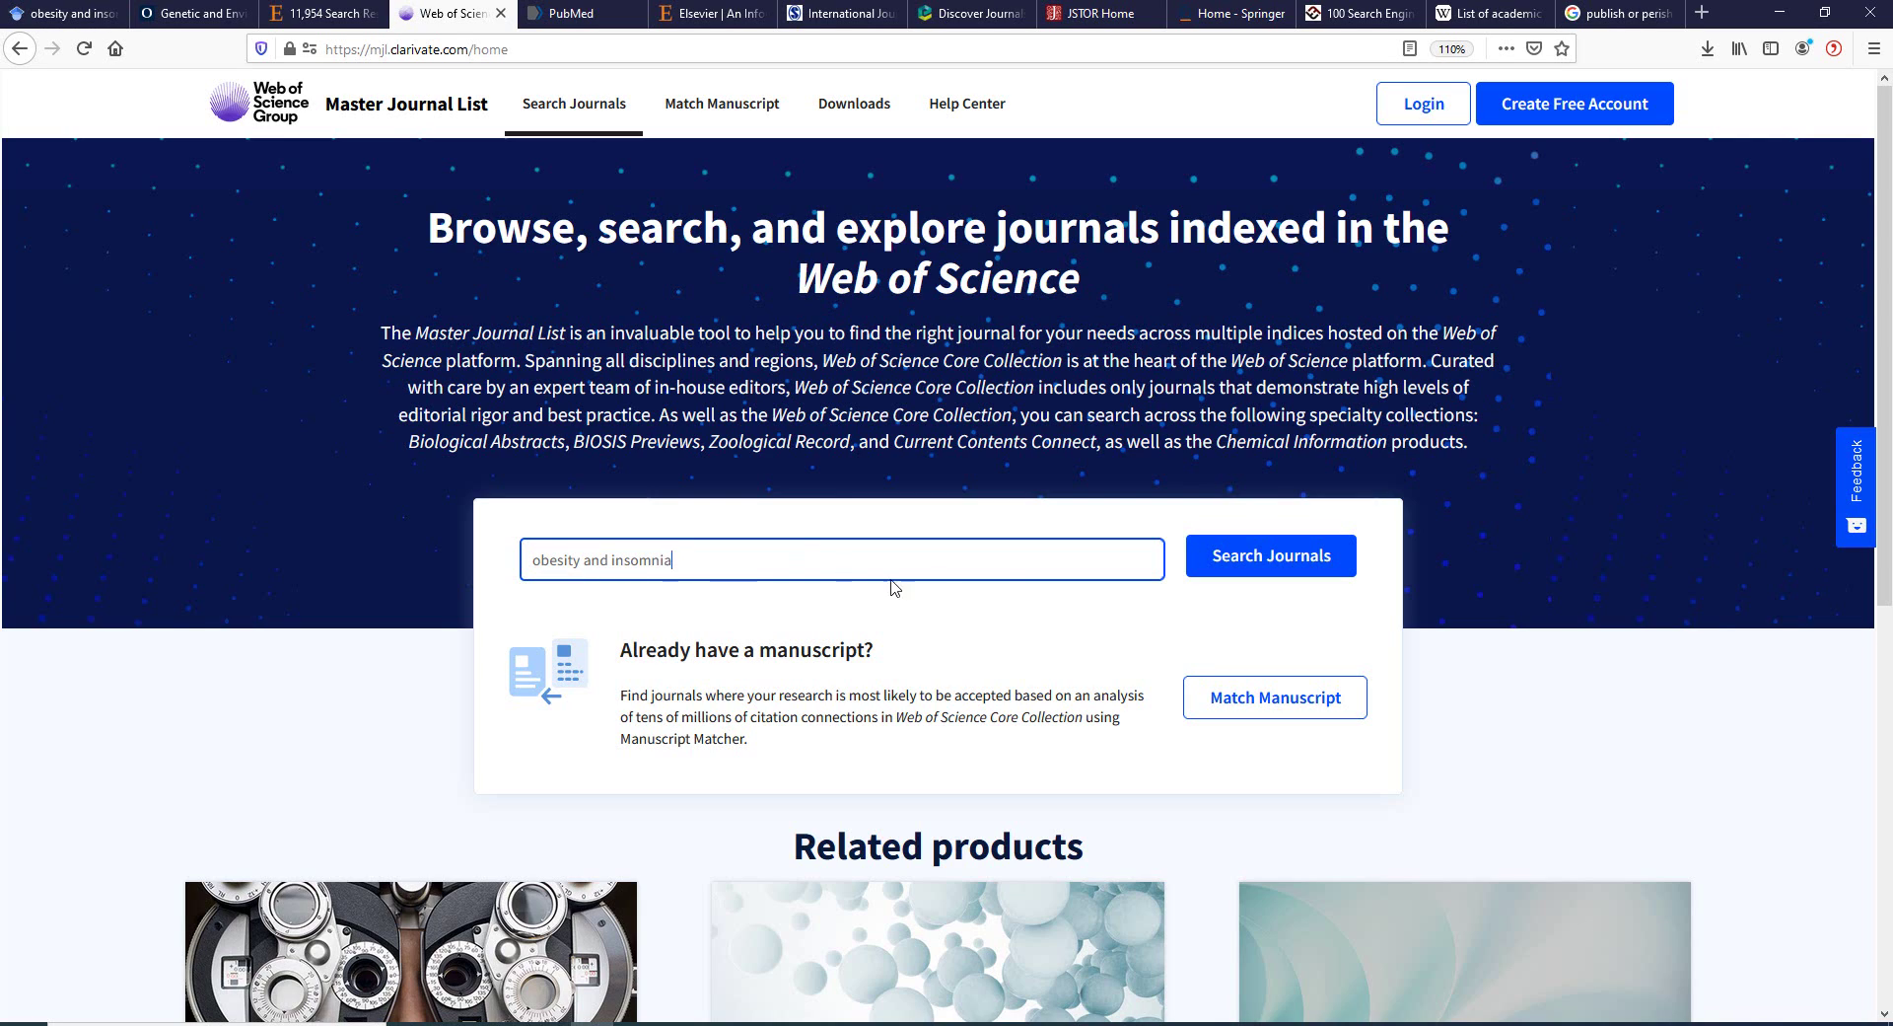
{"action": "scroll", "coordinate": [1247, 572], "scroll_direction": "down", "scroll_amount": 1}
{"action": "scroll", "coordinate": [1247, 572], "scroll_direction": "up", "scroll_amount": 1}
{"action": "left_click", "coordinate": [1205, 569]}
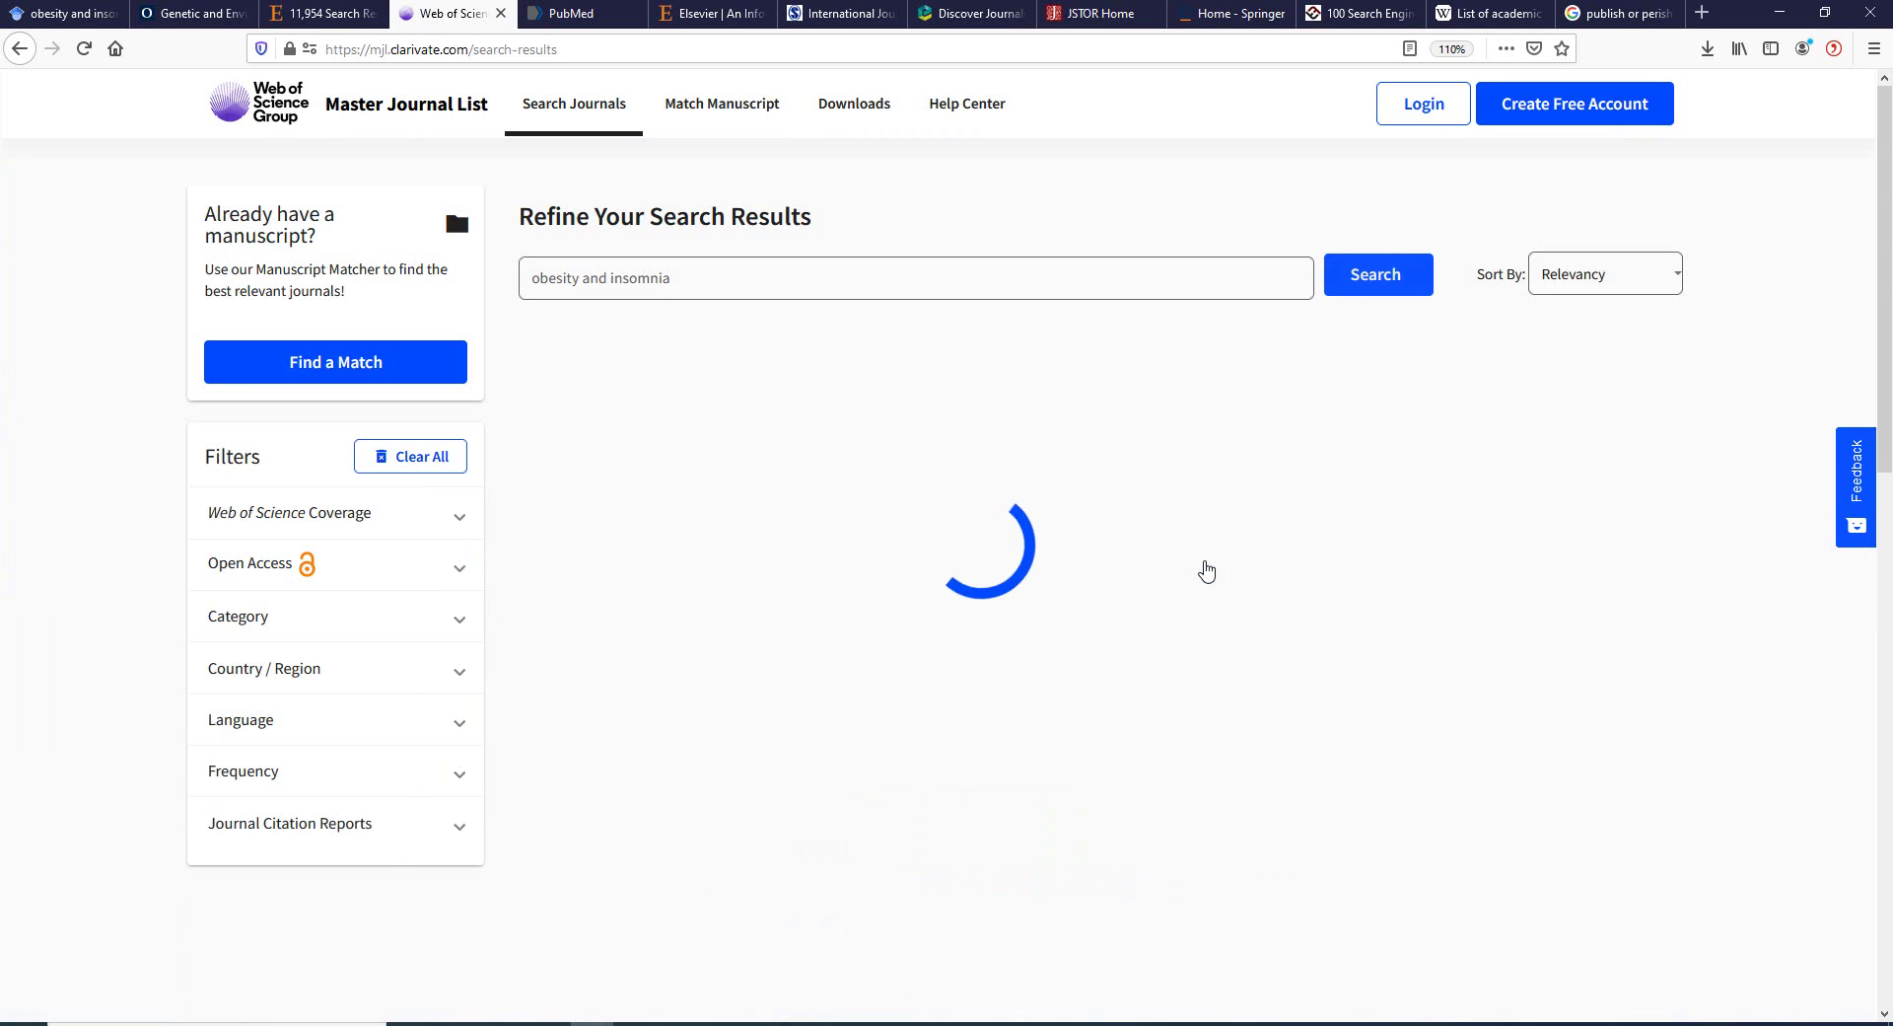
Look over the matching journals and request the profile page of Diabetes Metabolic Syndrome and Obesity-Targets and Therapy.
{"action": "scroll", "coordinate": [1205, 569], "scroll_direction": "down", "scroll_amount": 2}
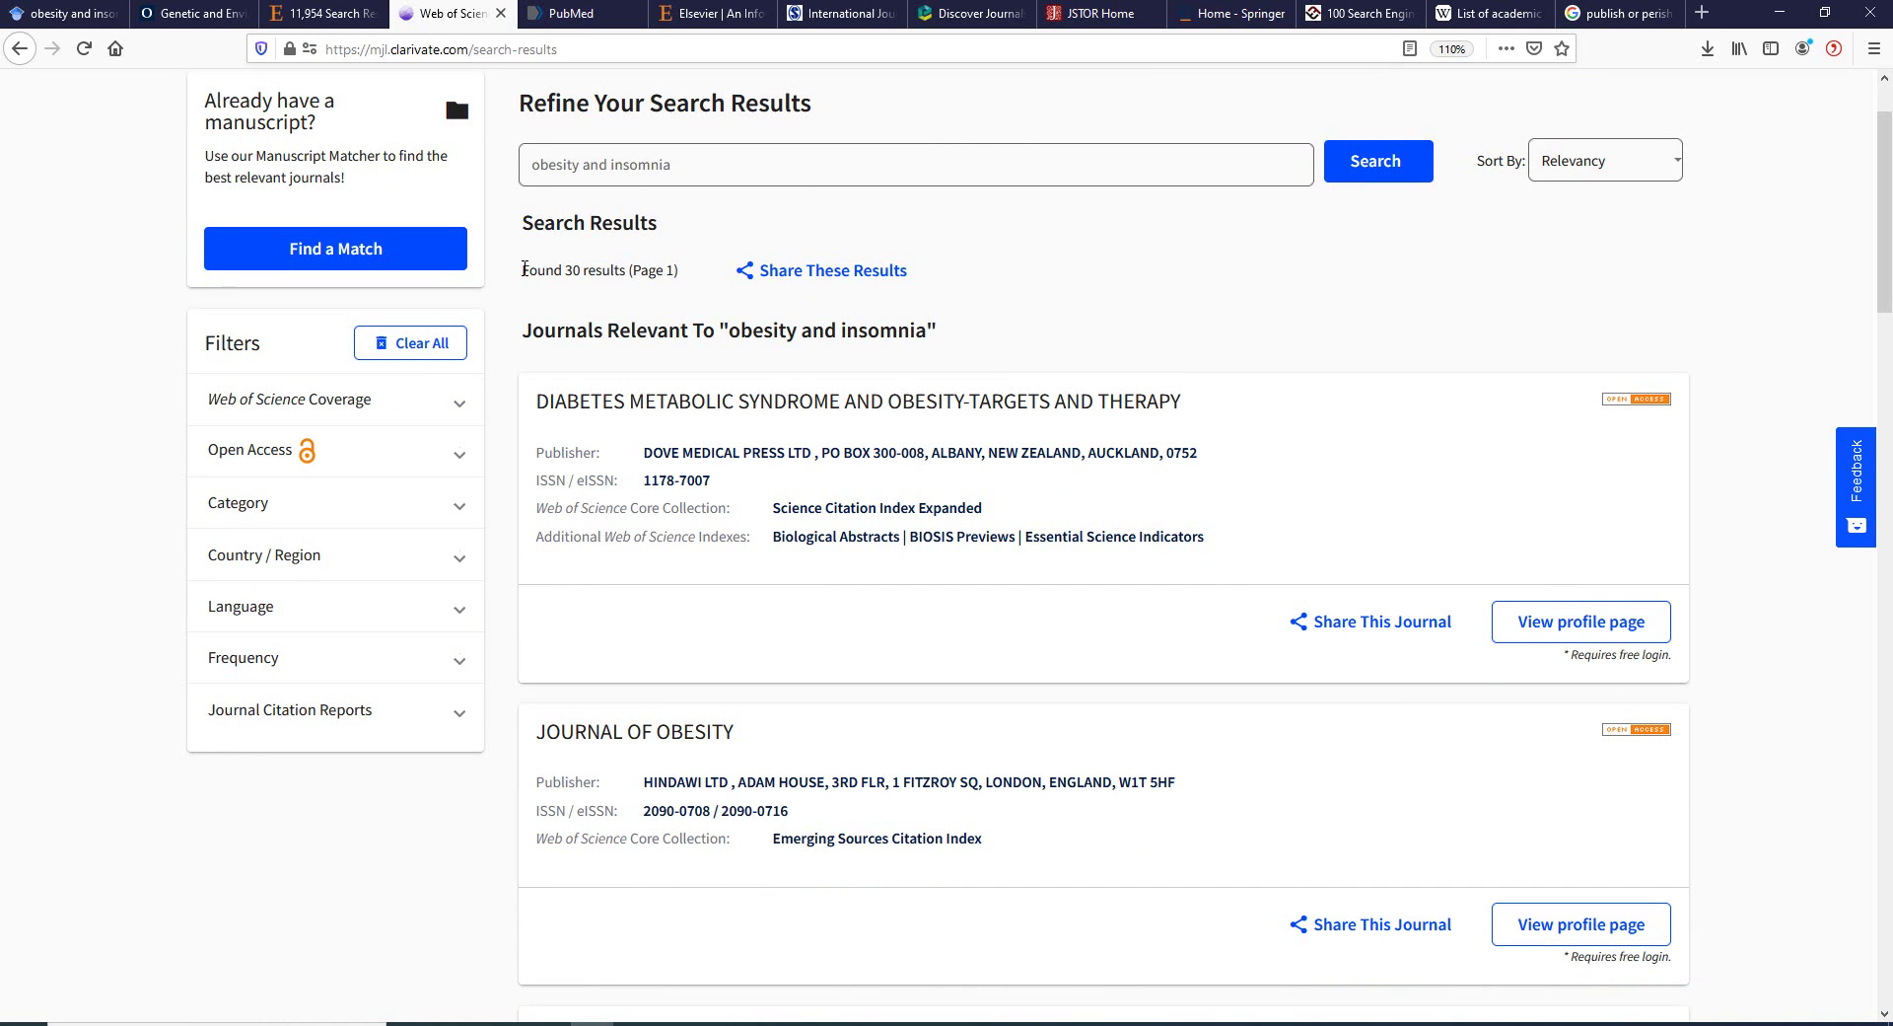
{"action": "left_click_drag", "start_coordinate": [524, 268], "coordinate": [577, 267]}
{"action": "scroll", "coordinate": [878, 469], "scroll_direction": "down", "scroll_amount": 1}
{"action": "scroll", "coordinate": [887, 449], "scroll_direction": "up", "scroll_amount": 1}
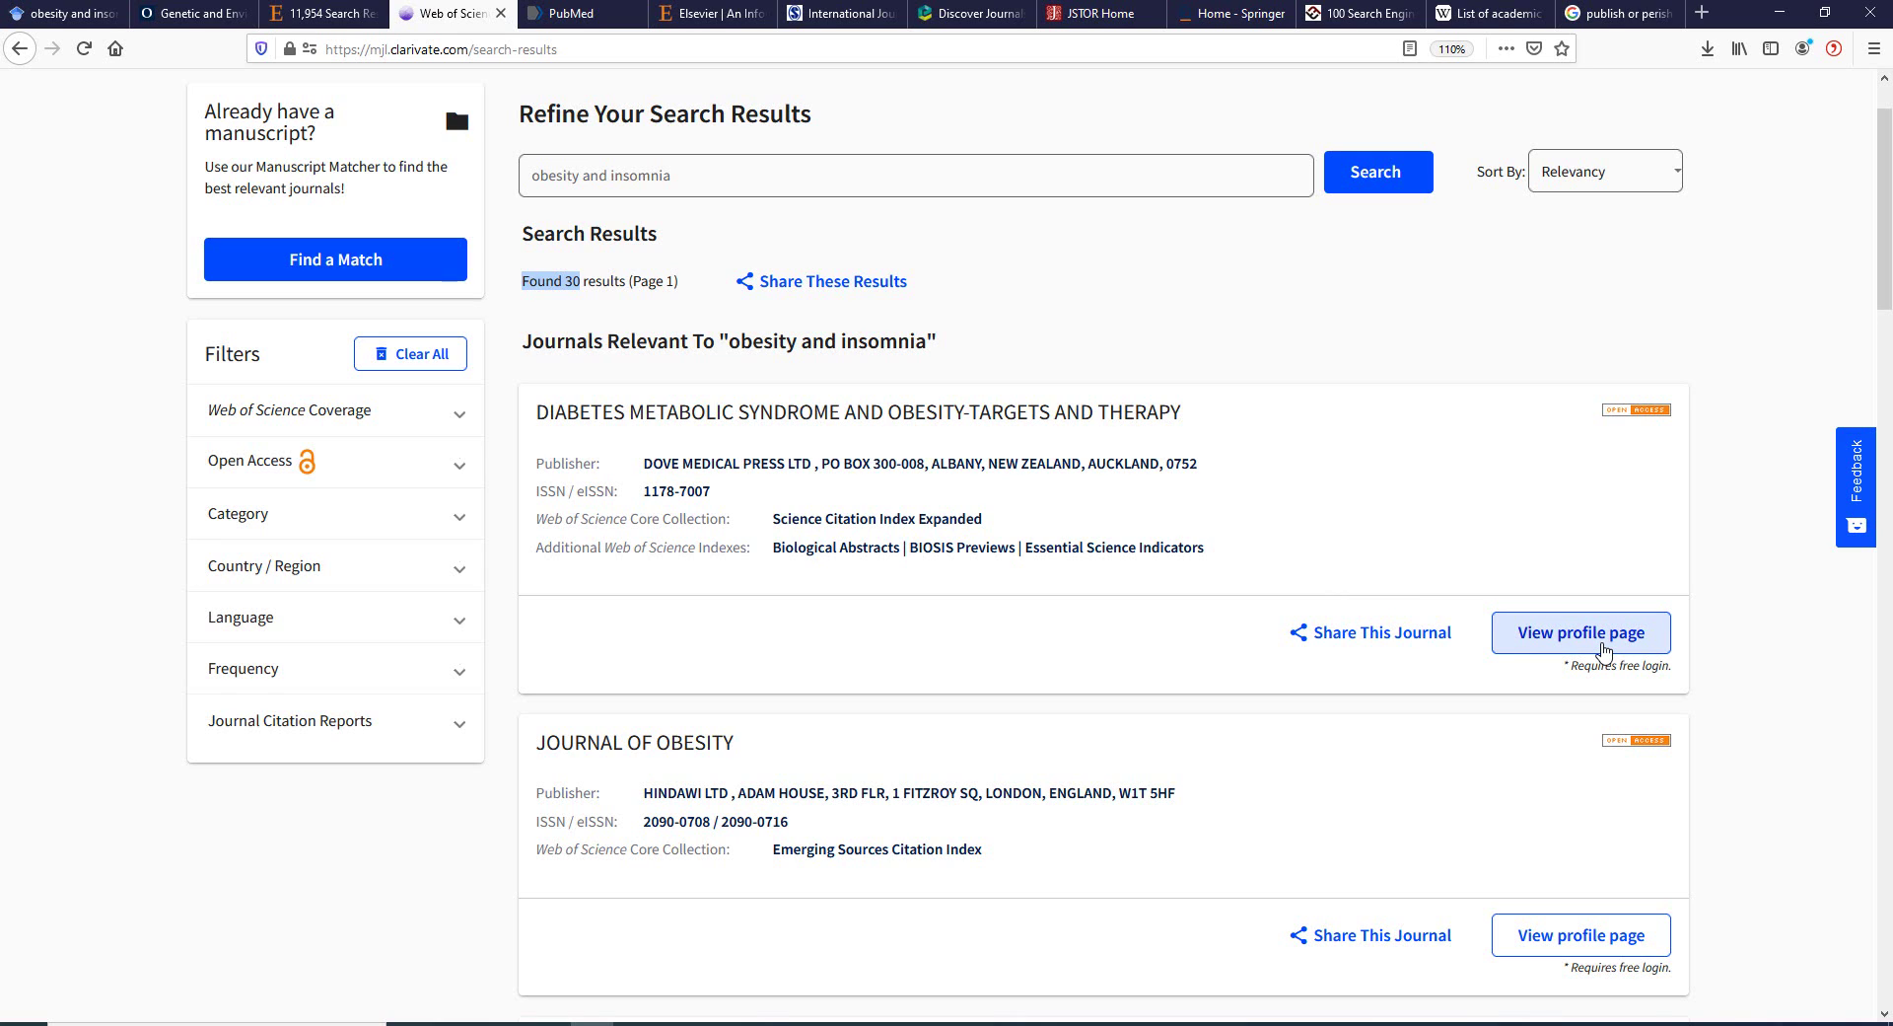
{"action": "left_click", "coordinate": [1602, 651]}
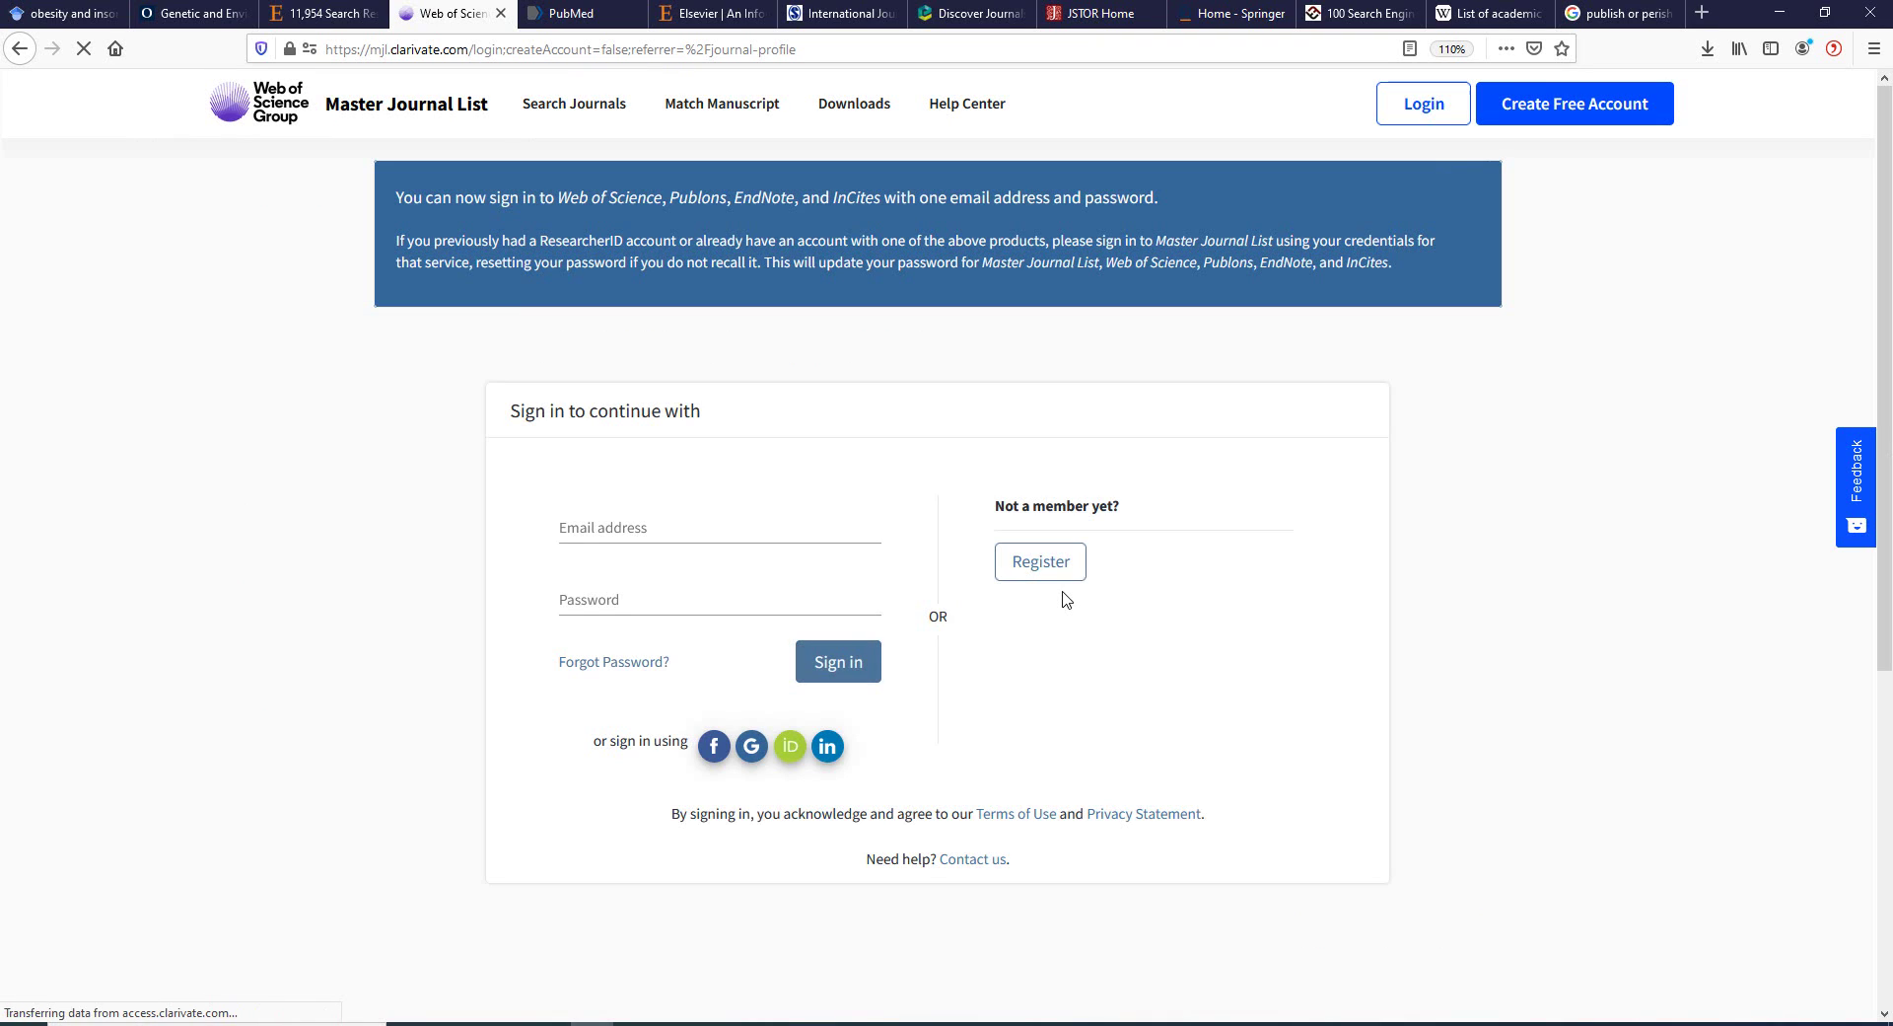
Sign in to the Master Journal List with the saved account e-mail and password.
{"action": "left_click", "coordinate": [665, 531]}
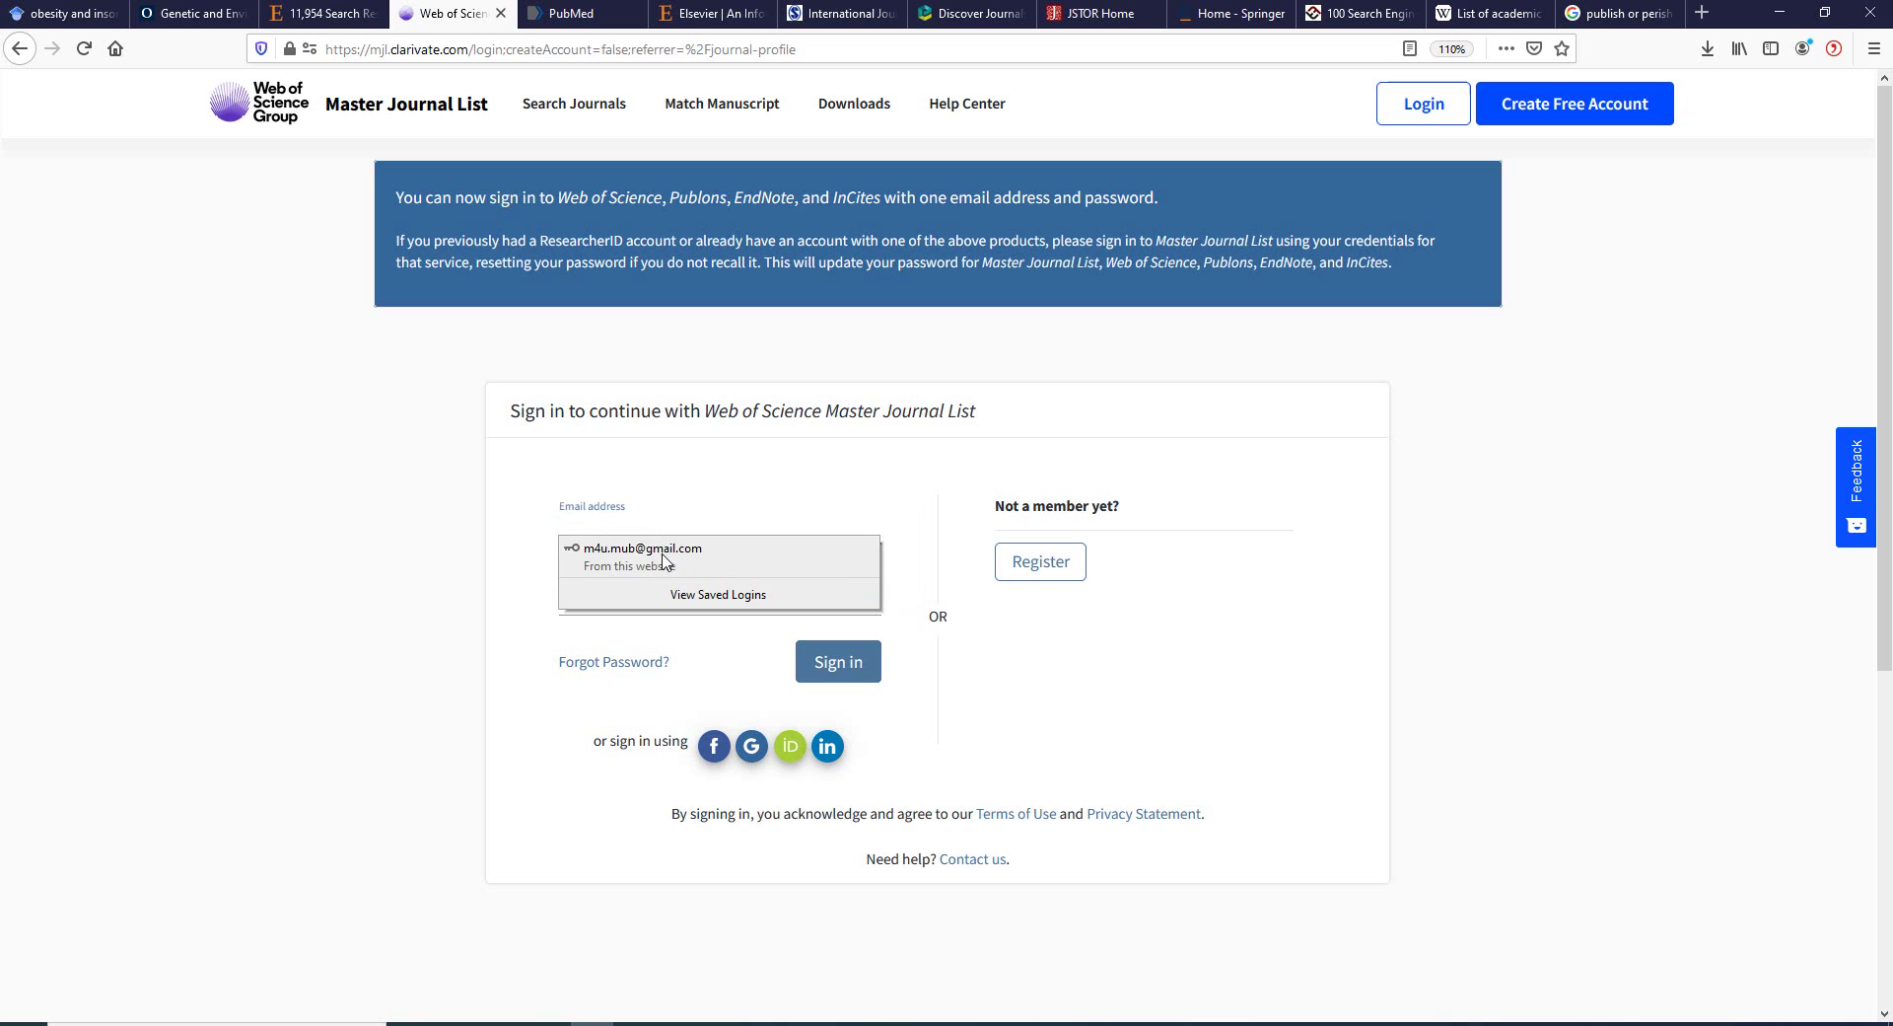
{"action": "left_click", "coordinate": [665, 545]}
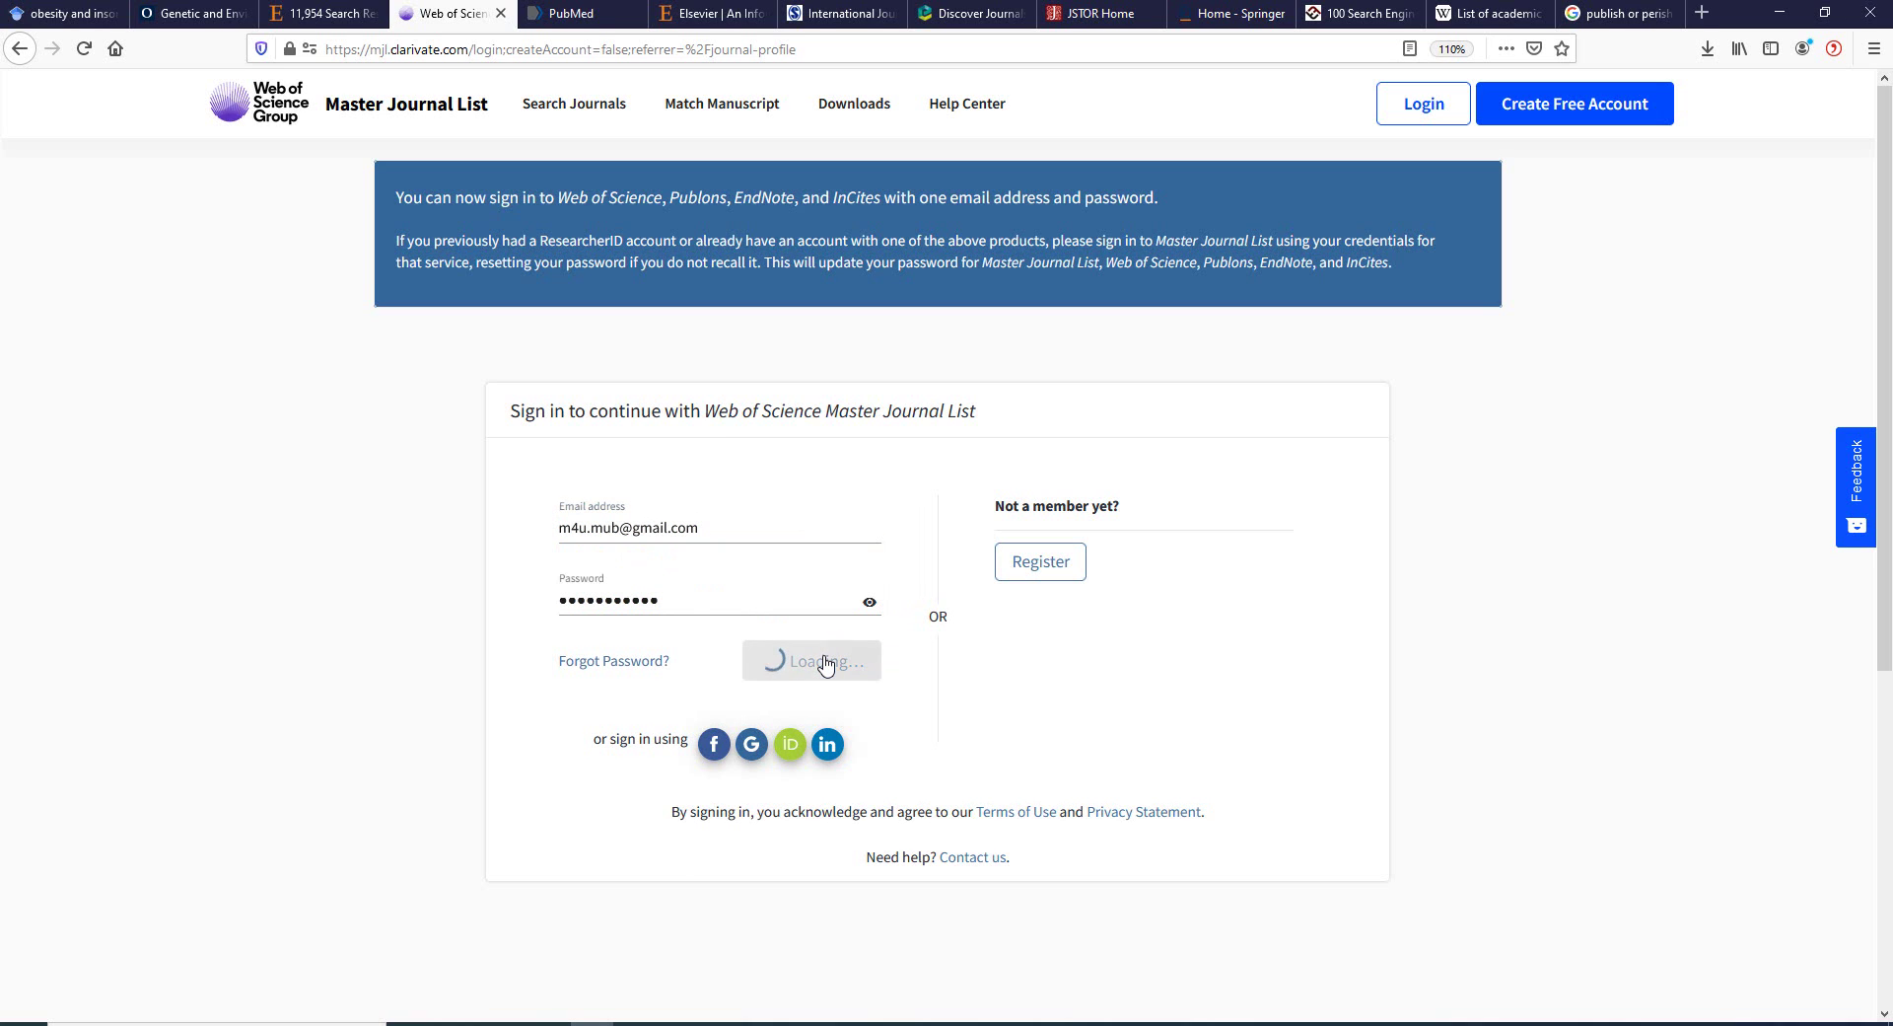
{"action": "left_click", "coordinate": [826, 664]}
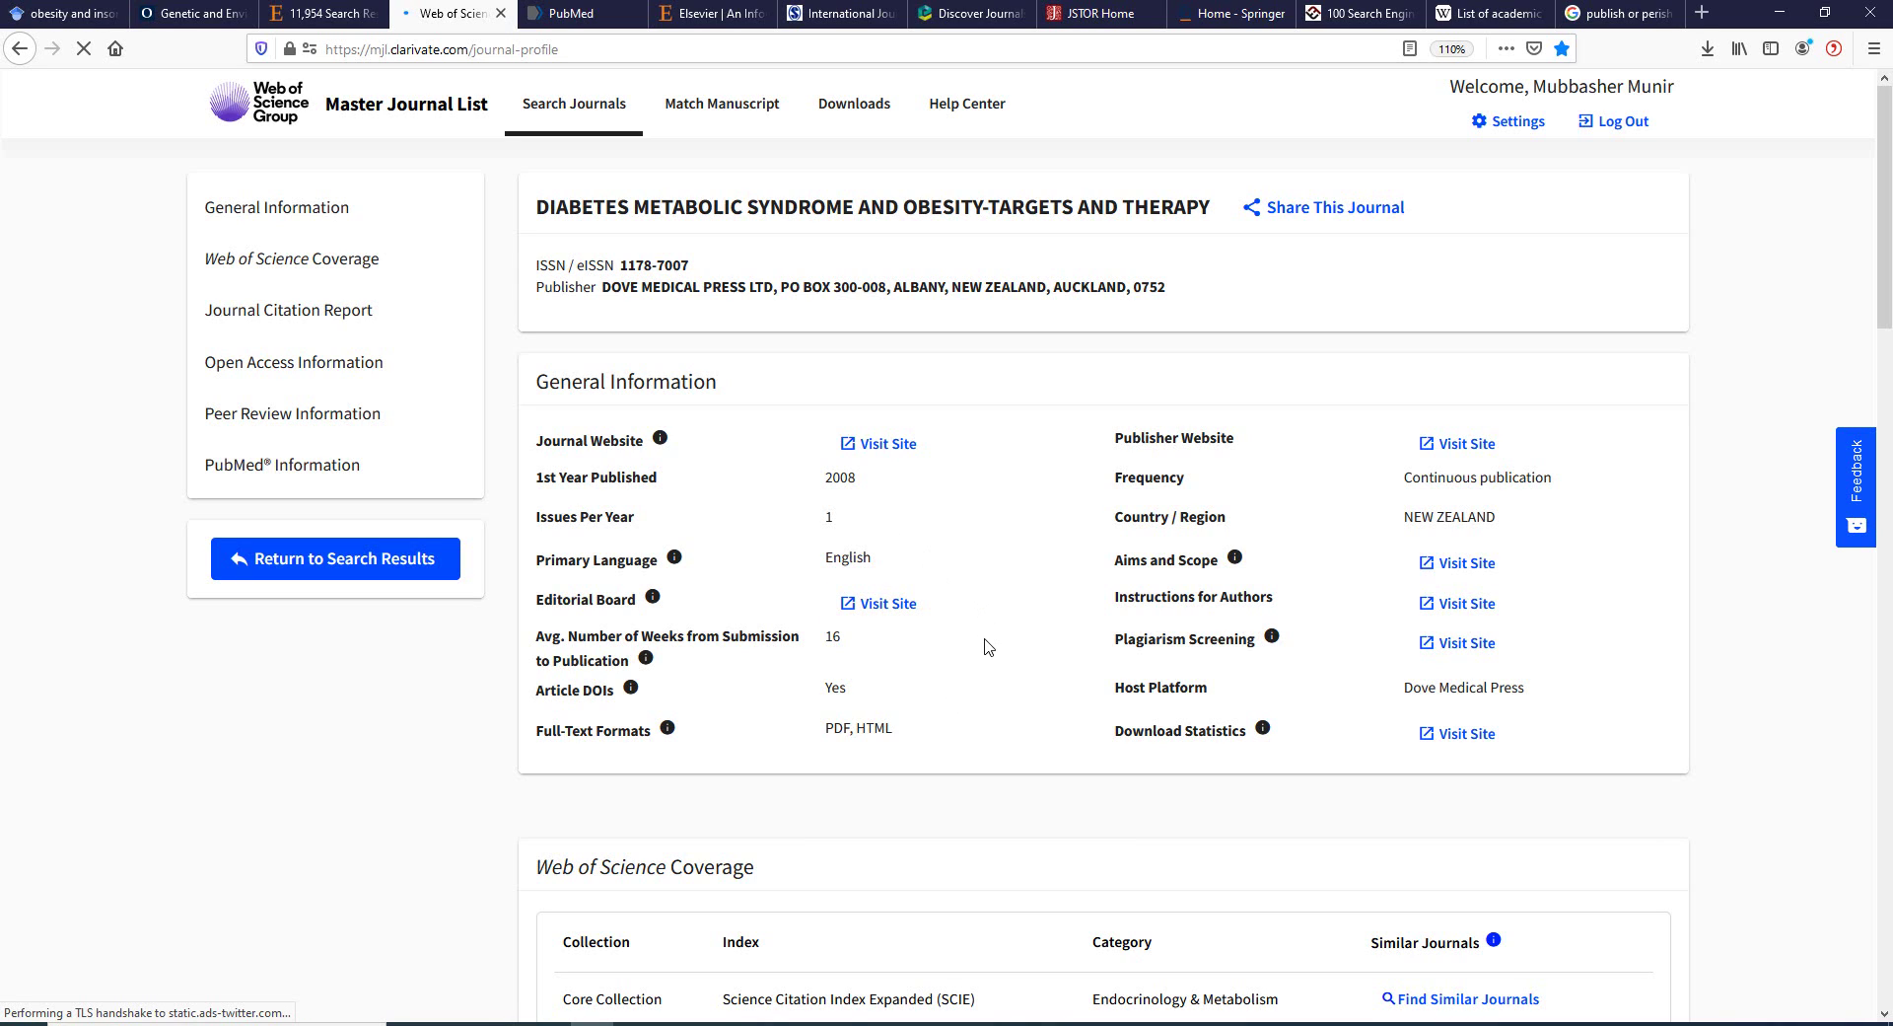
Examine the journal's profile, including its country, Web of Science coverage, impact factor and open access information.
{"action": "scroll", "coordinate": [993, 668], "scroll_direction": "down", "scroll_amount": 1}
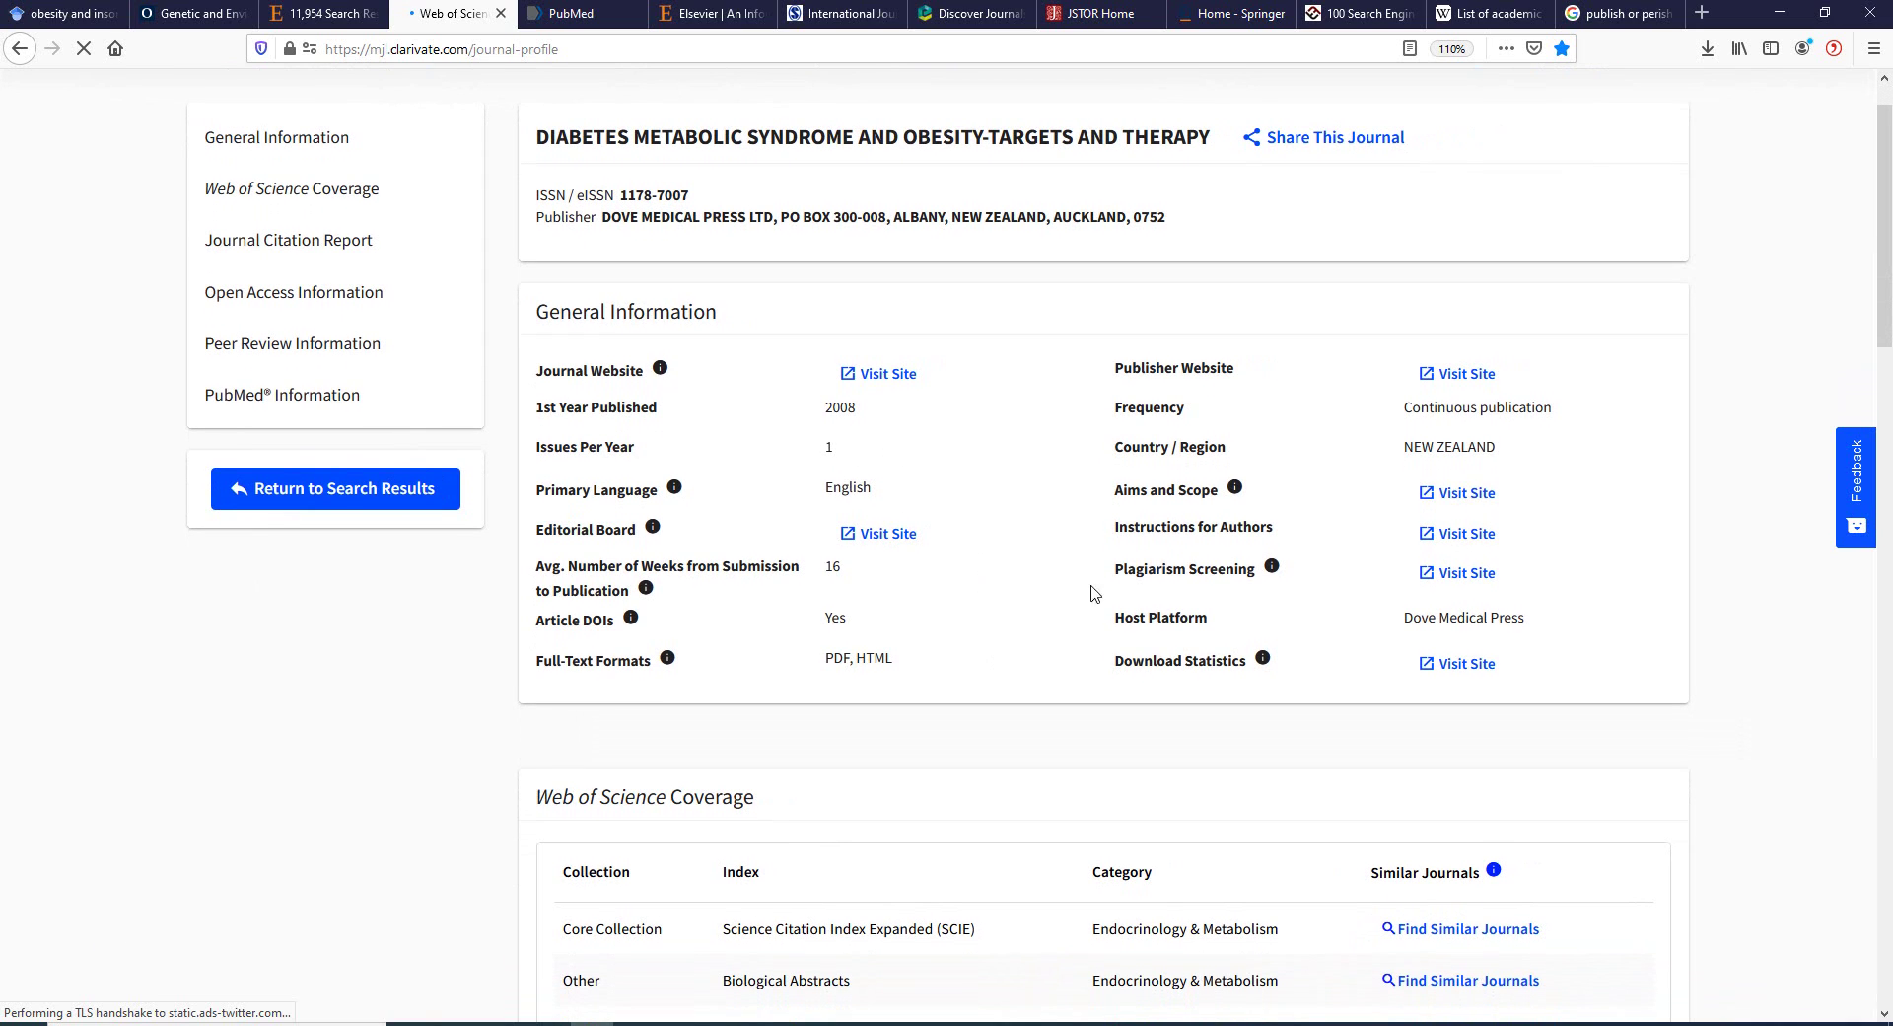
{"action": "left_click_drag", "start_coordinate": [1487, 450], "coordinate": [1331, 455]}
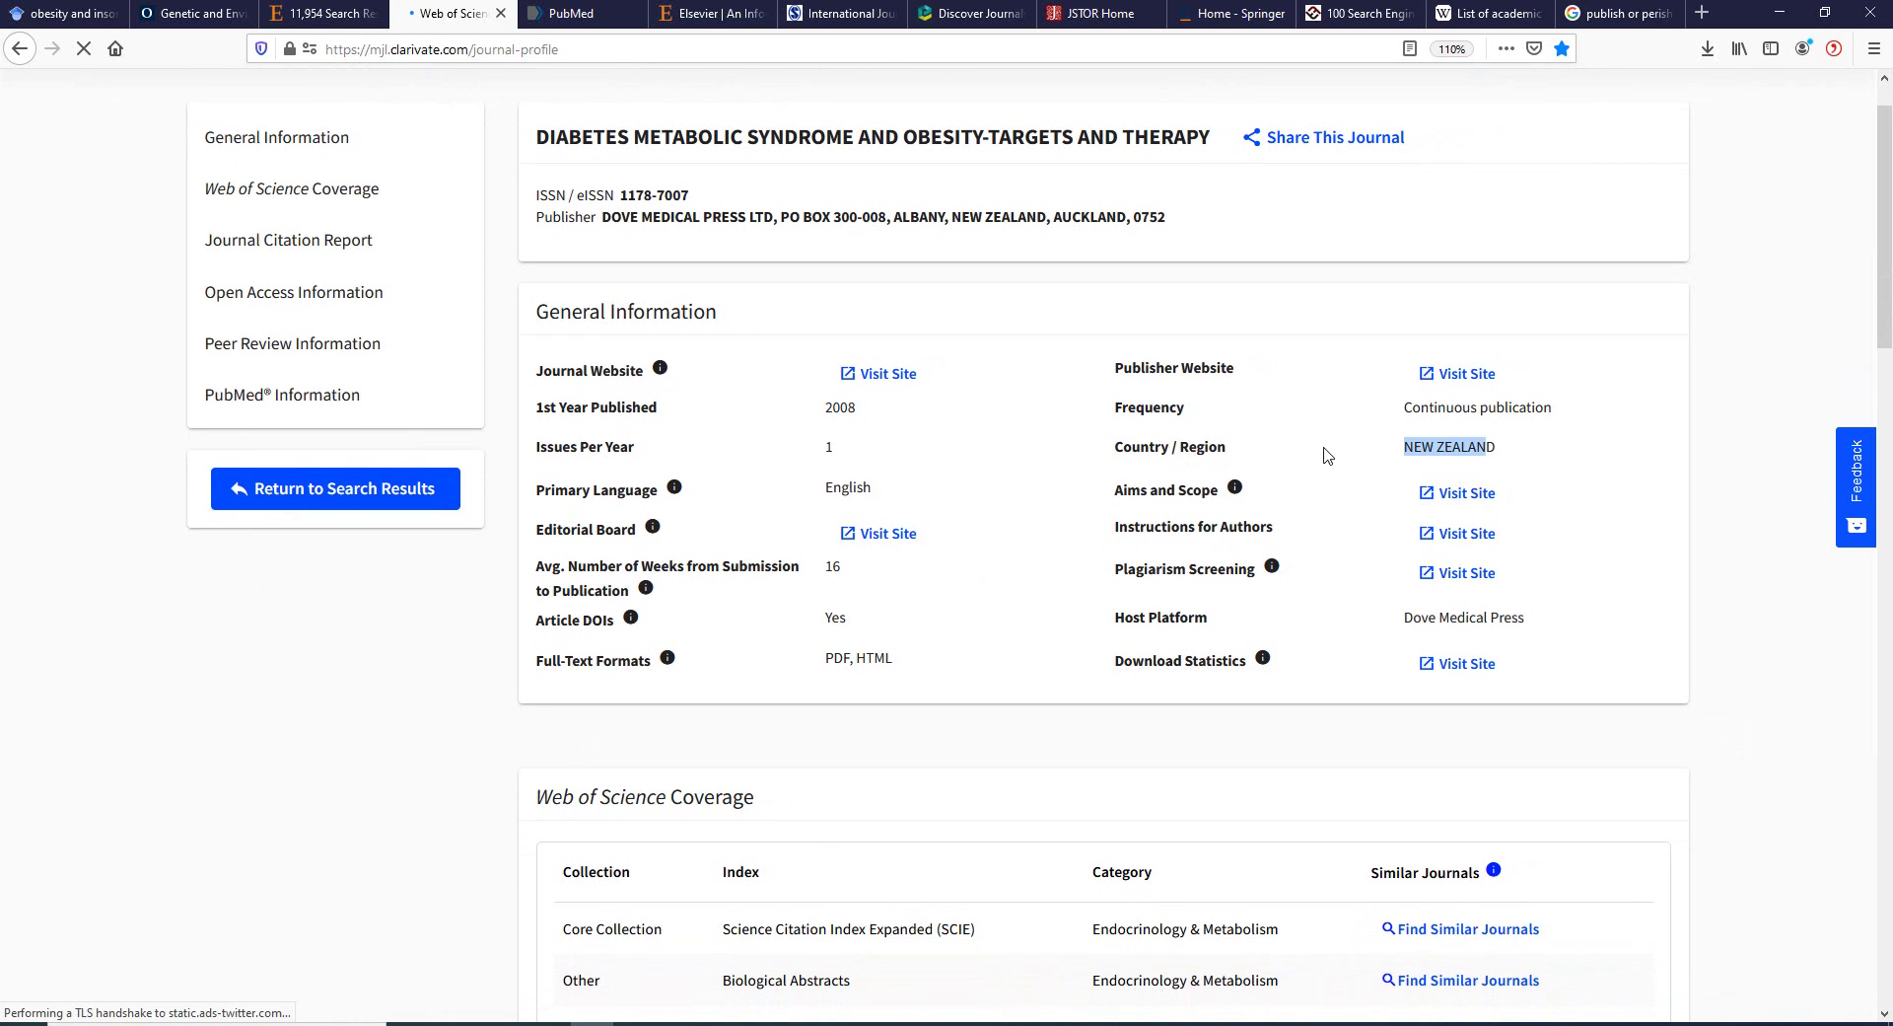
{"action": "scroll", "coordinate": [1185, 718], "scroll_direction": "down", "scroll_amount": 2}
{"action": "scroll", "coordinate": [1185, 718], "scroll_direction": "down", "scroll_amount": 3}
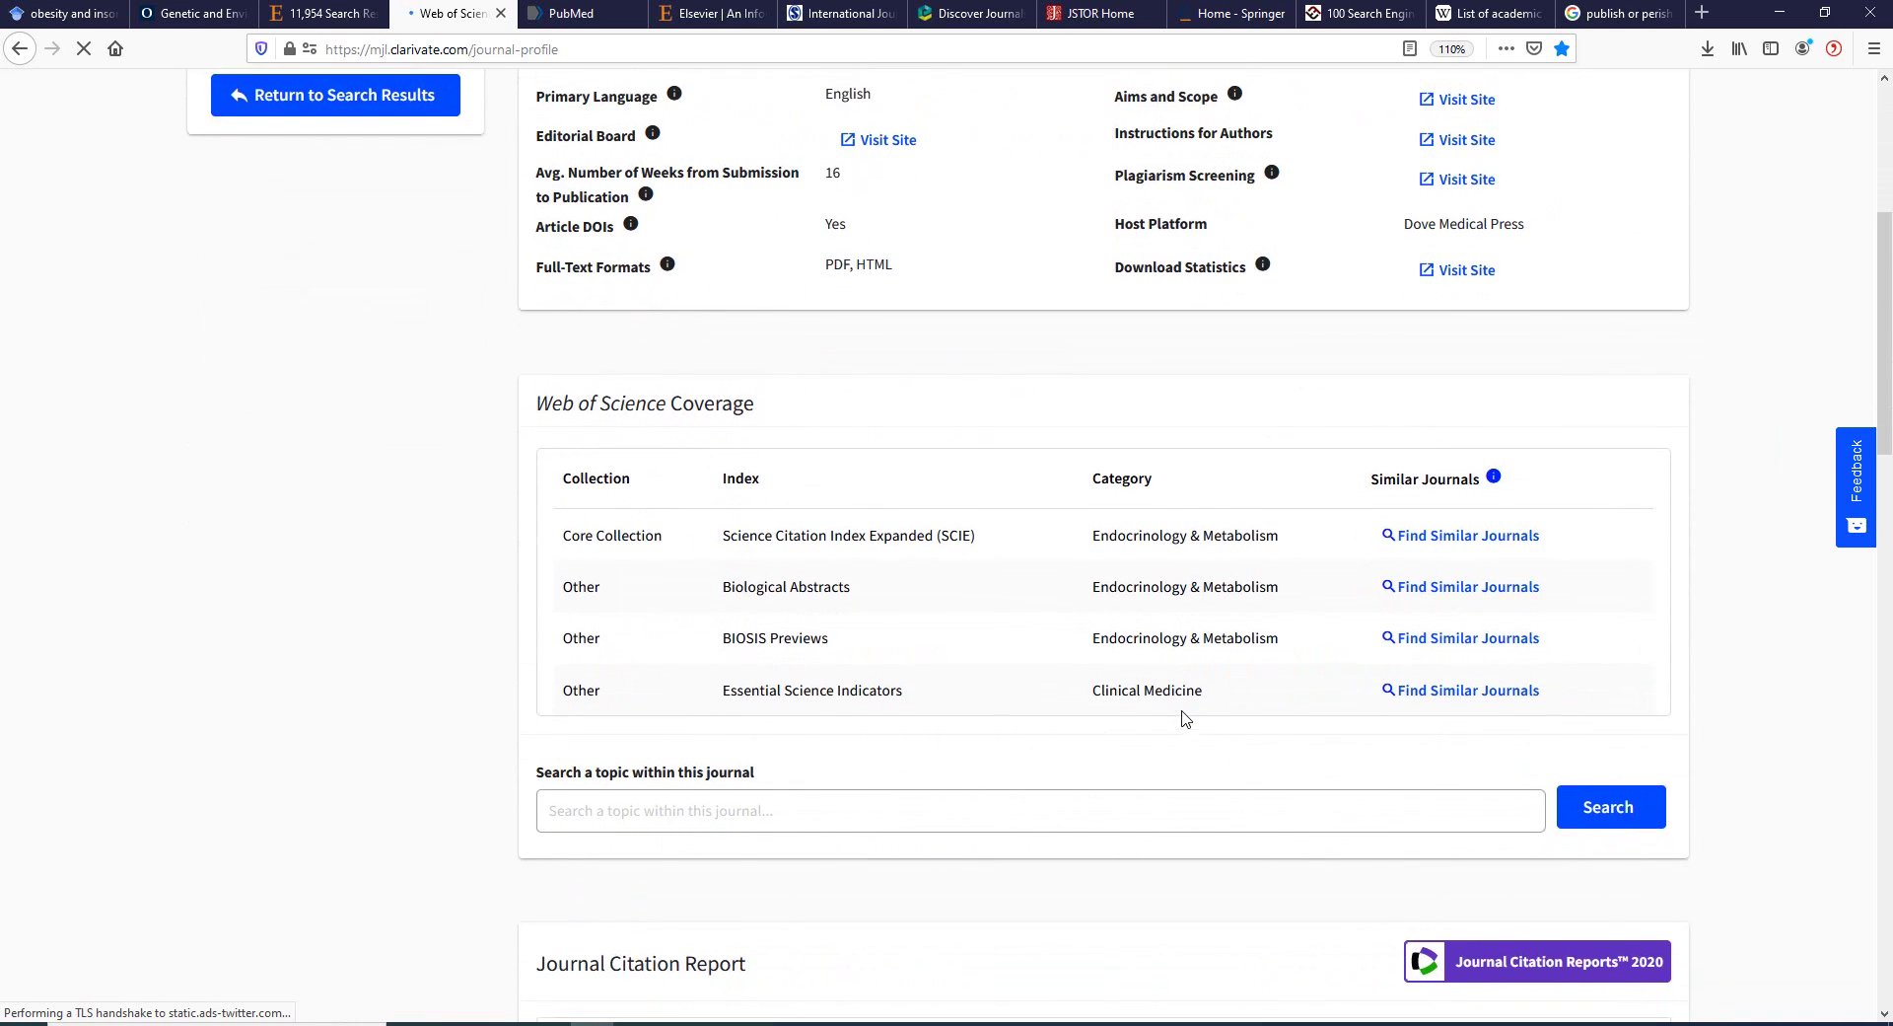
{"action": "scroll", "coordinate": [1185, 718], "scroll_direction": "up", "scroll_amount": 6}
{"action": "scroll", "coordinate": [1183, 717], "scroll_direction": "down", "scroll_amount": 15}
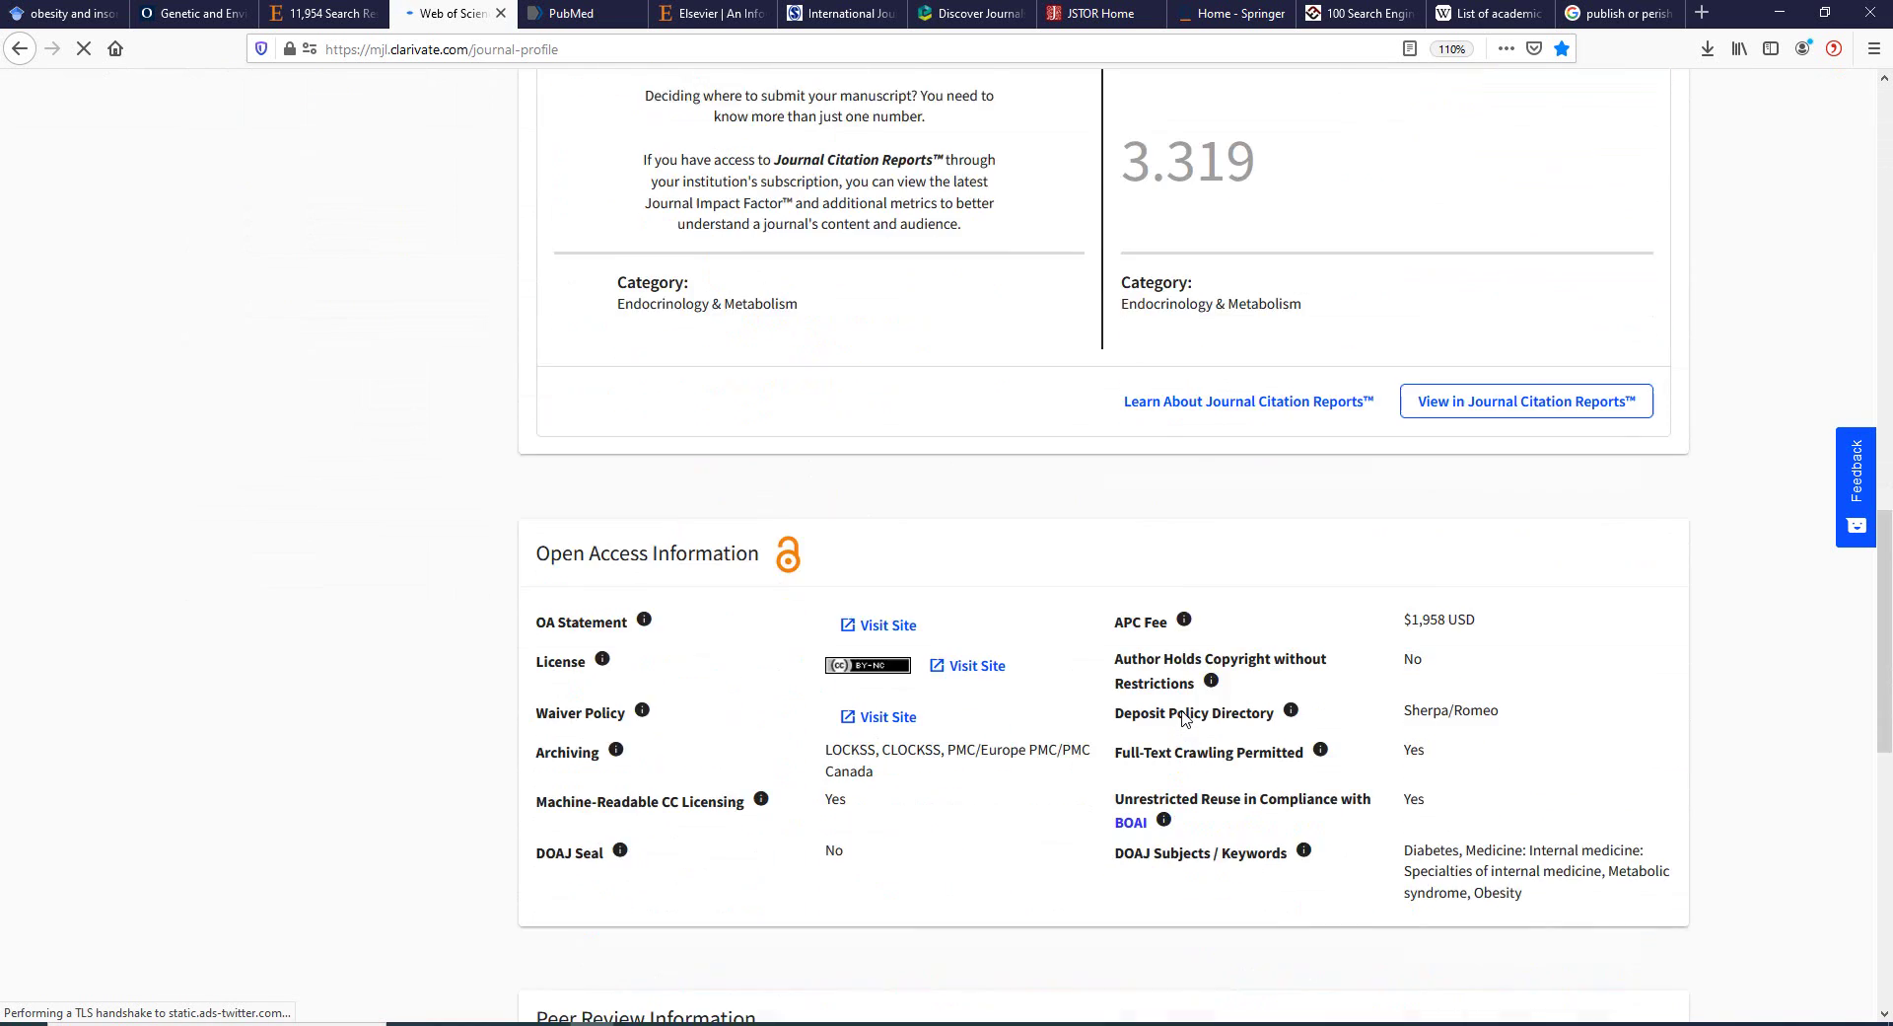
{"action": "scroll", "coordinate": [1186, 718], "scroll_direction": "up", "scroll_amount": 3}
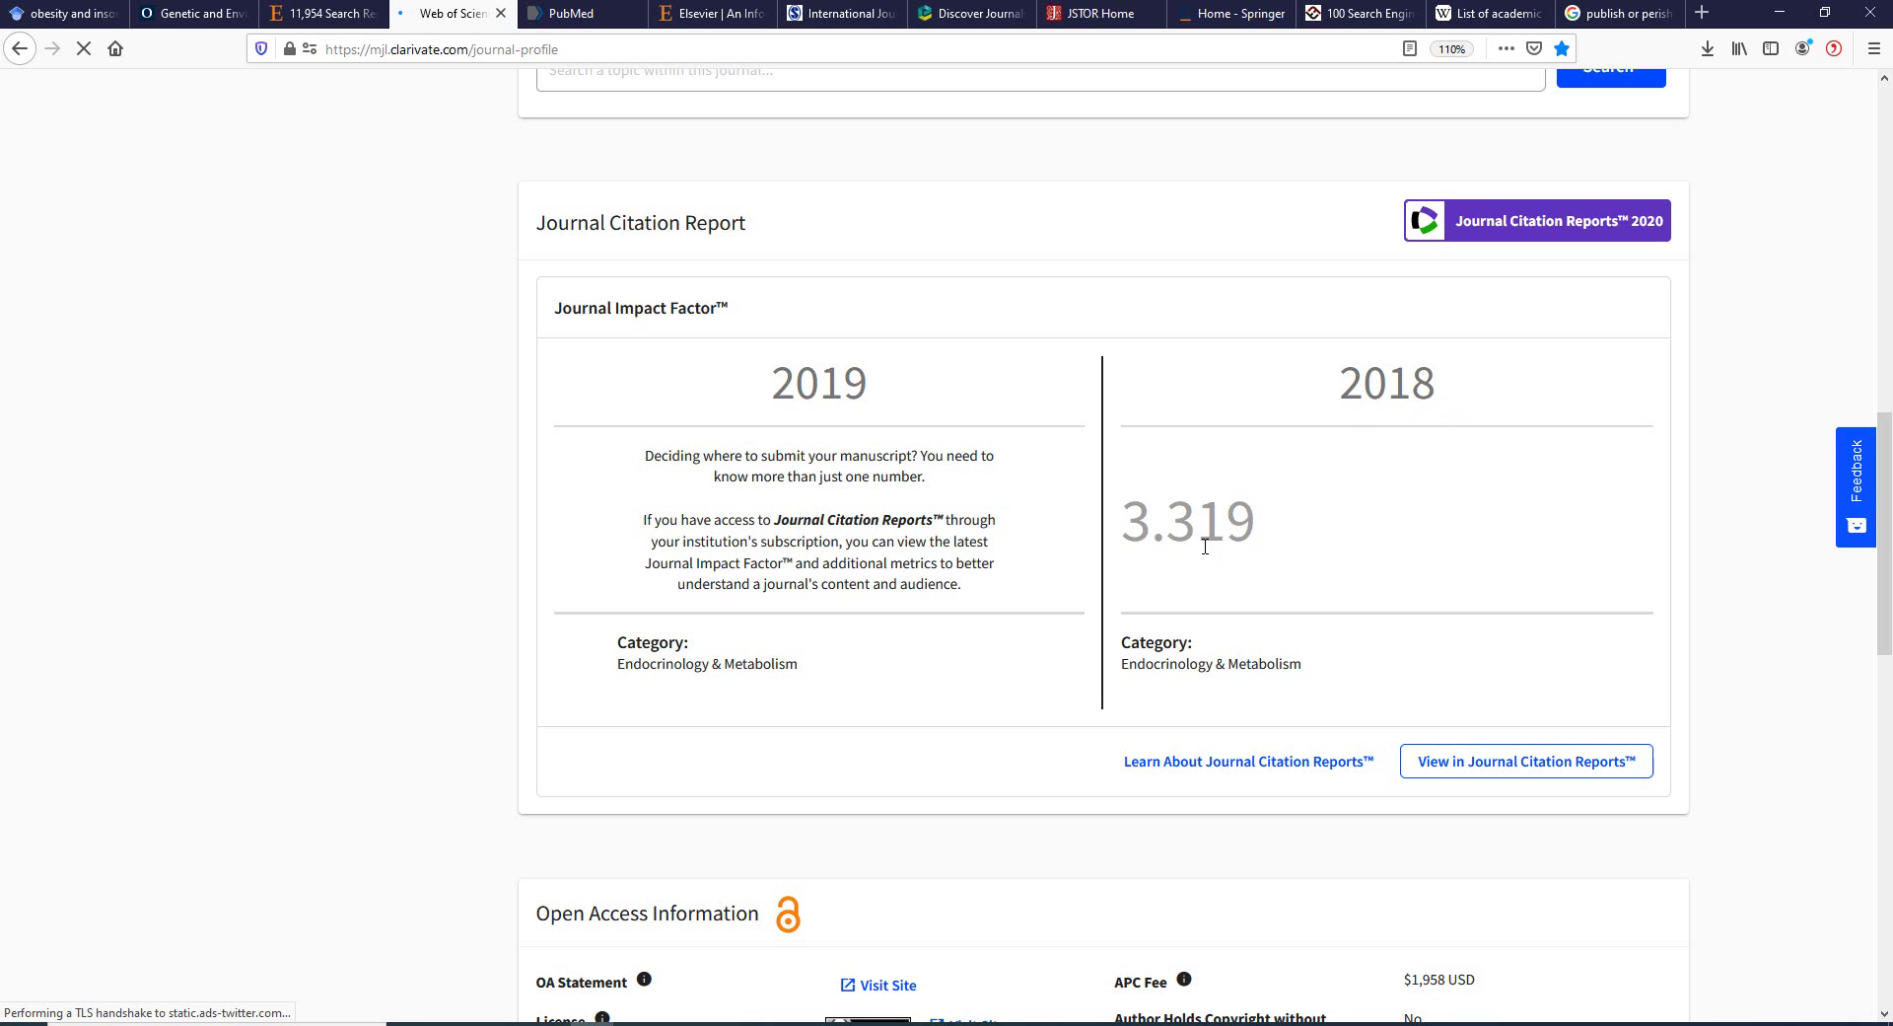
{"action": "scroll", "coordinate": [1262, 473], "scroll_direction": "up", "scroll_amount": 12}
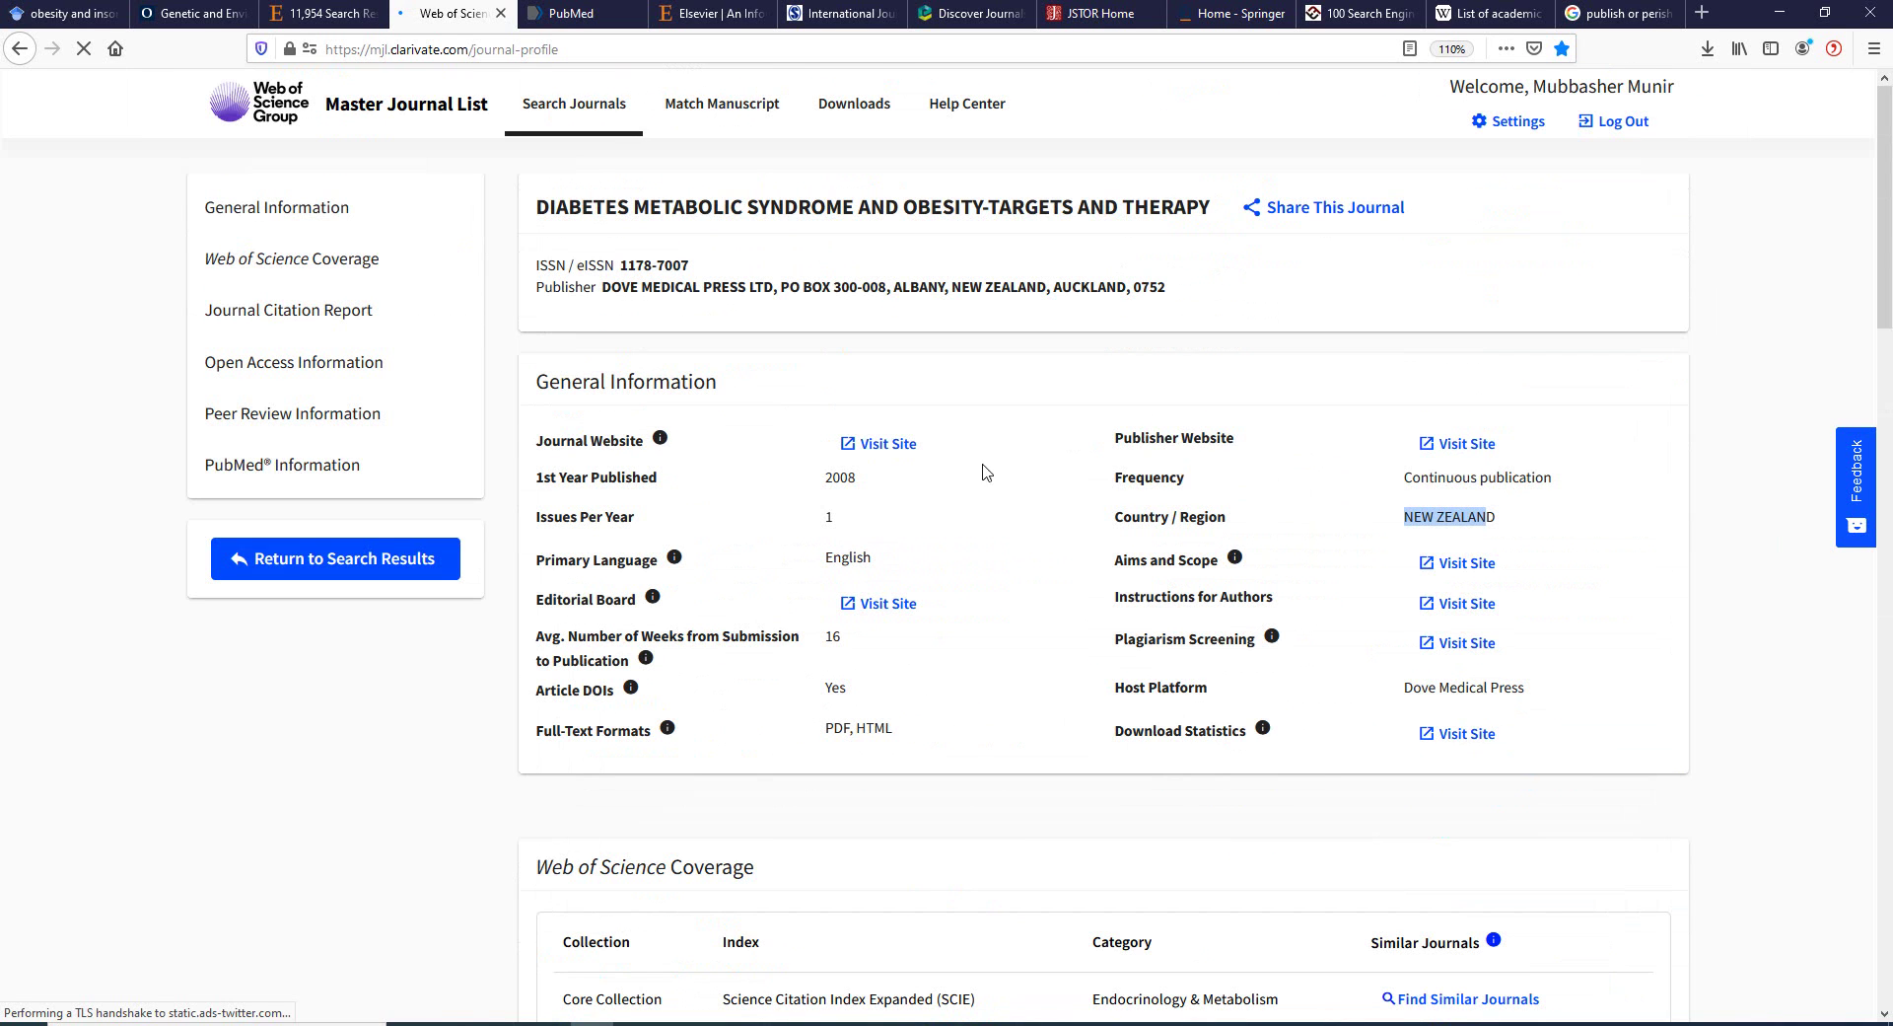
Switch to PubMed, search for "obesity and insomnia" and look through the first page of results.
{"action": "left_click", "coordinate": [553, 8]}
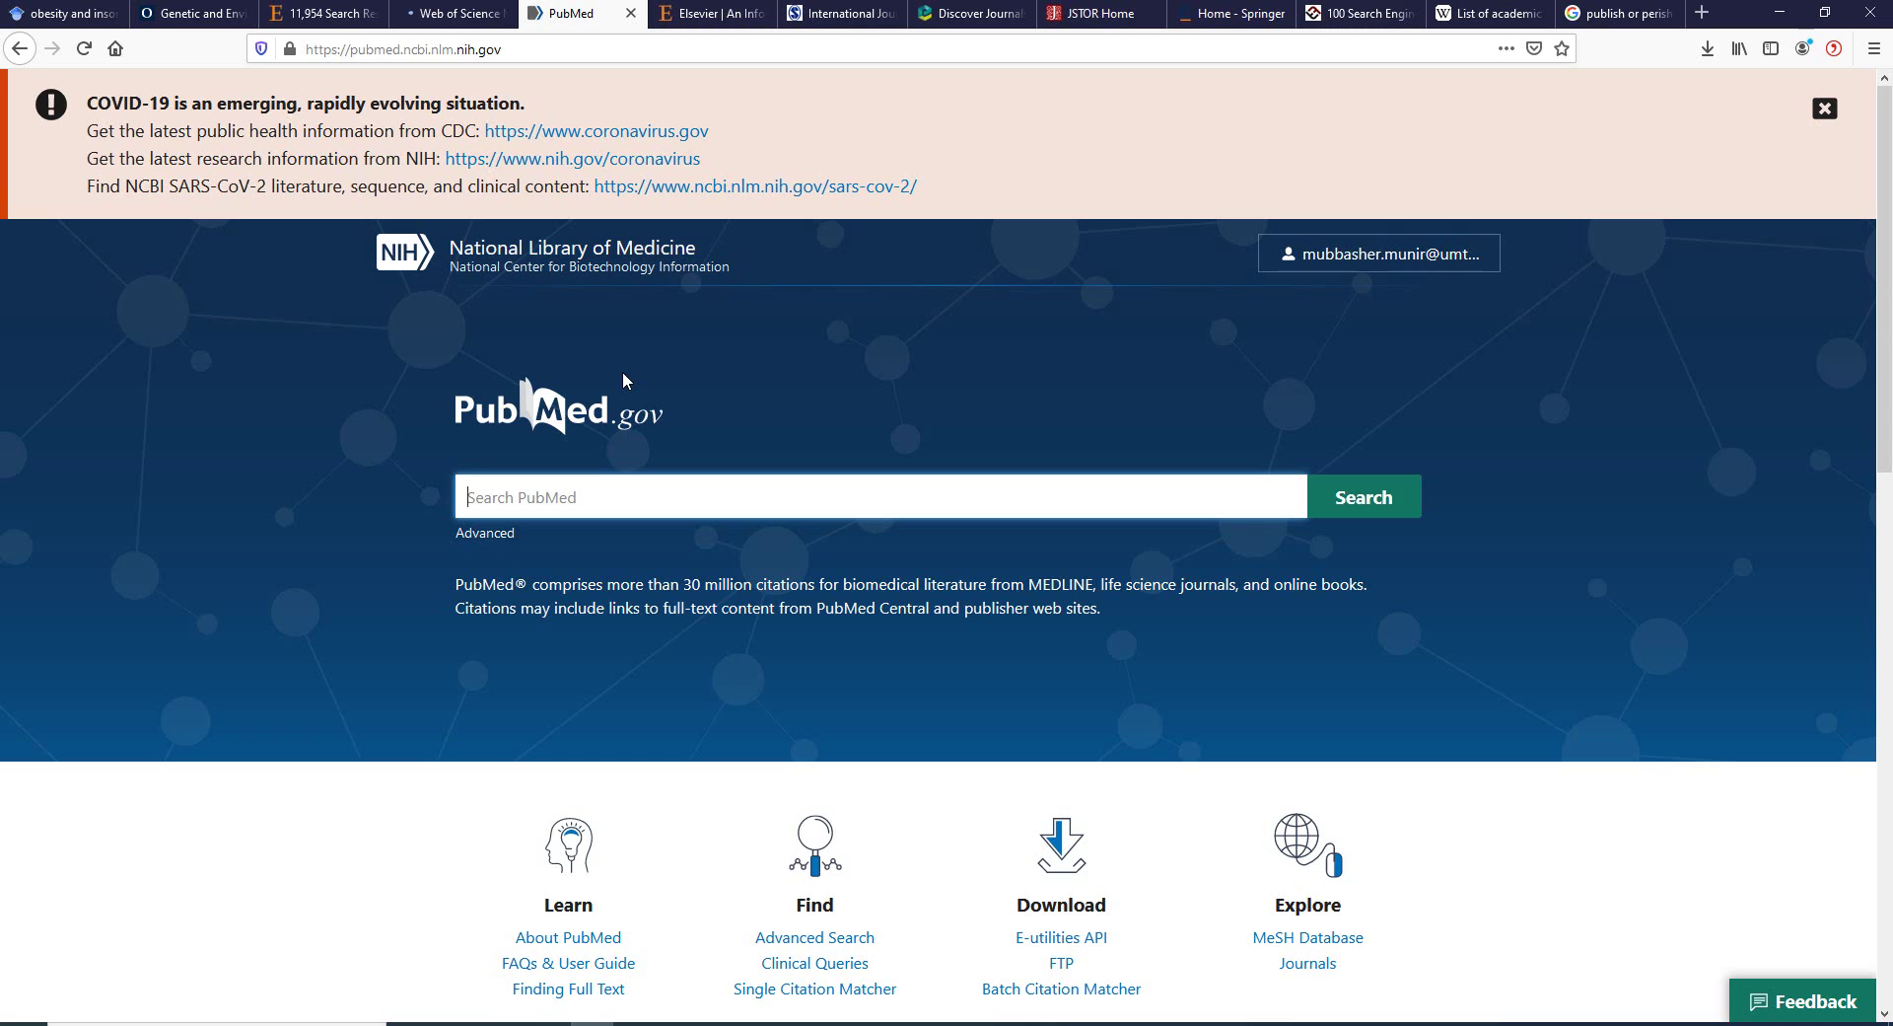
{"action": "type", "text": "obesity and insomnia"}
{"action": "key", "text": "Return"}
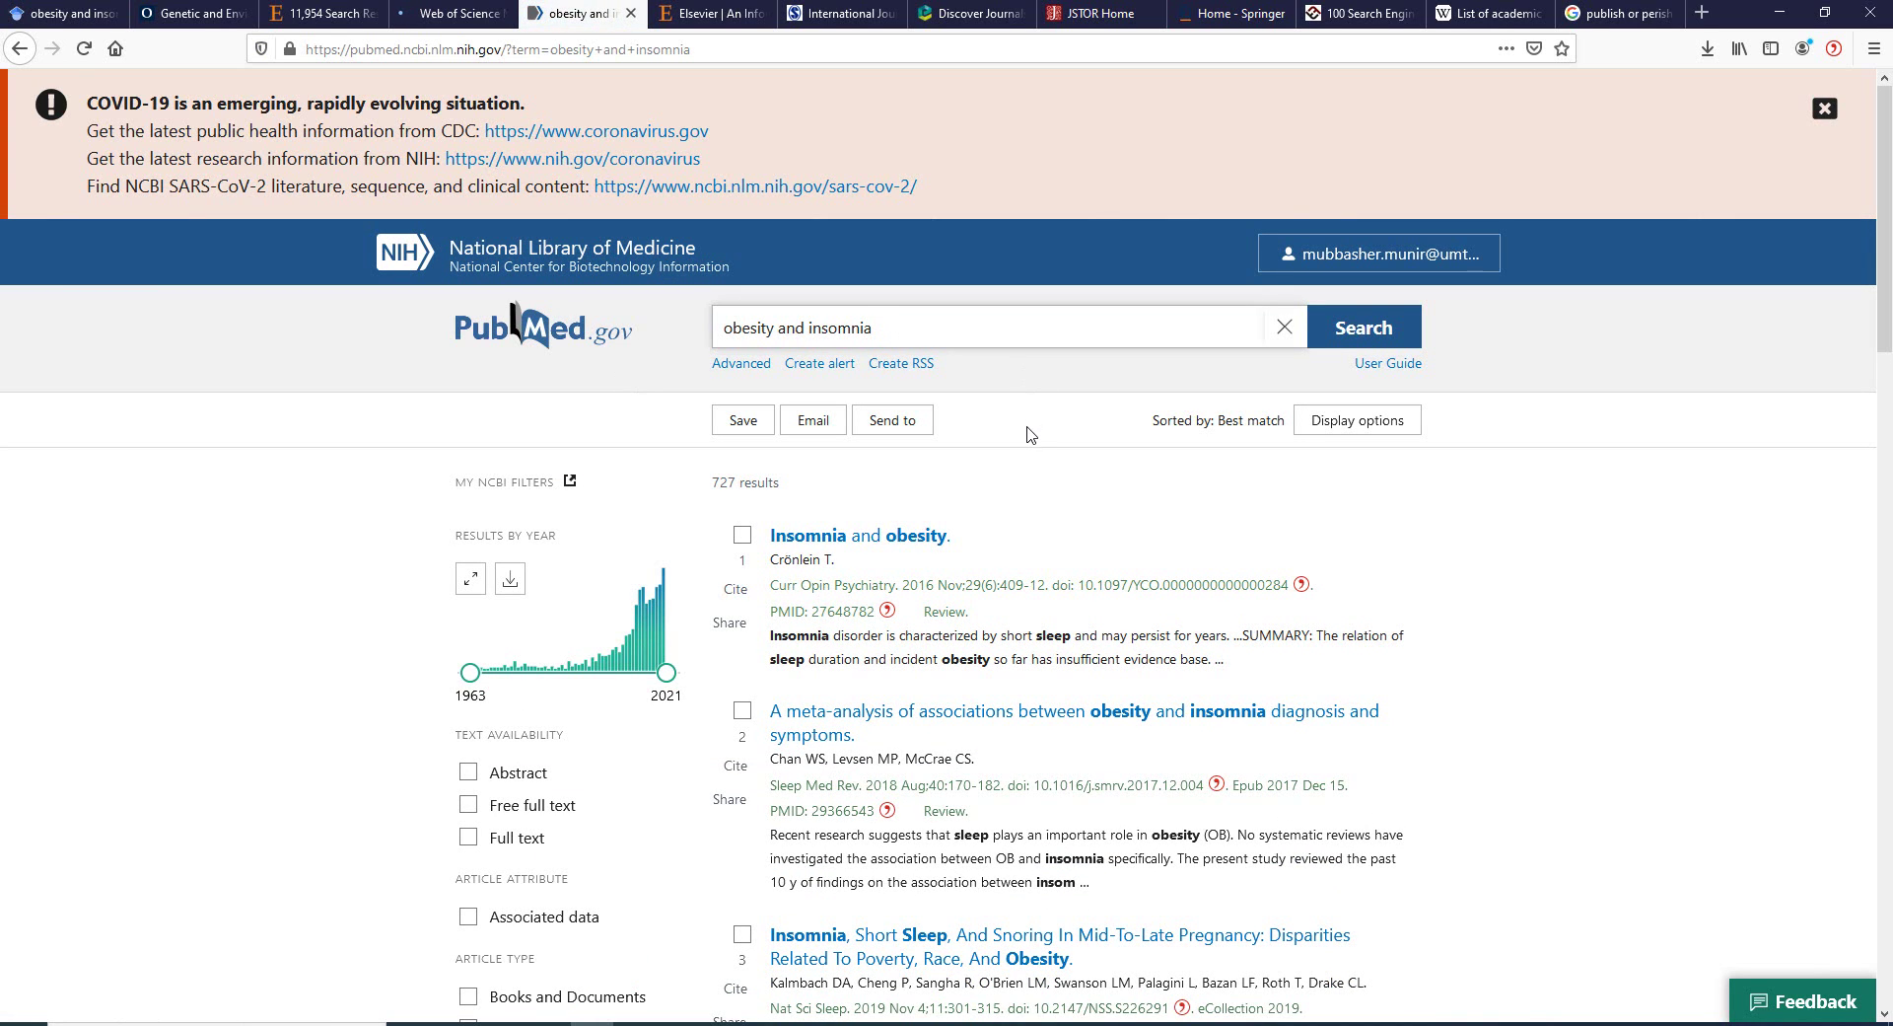
{"action": "scroll", "coordinate": [1031, 434], "scroll_direction": "down", "scroll_amount": 3}
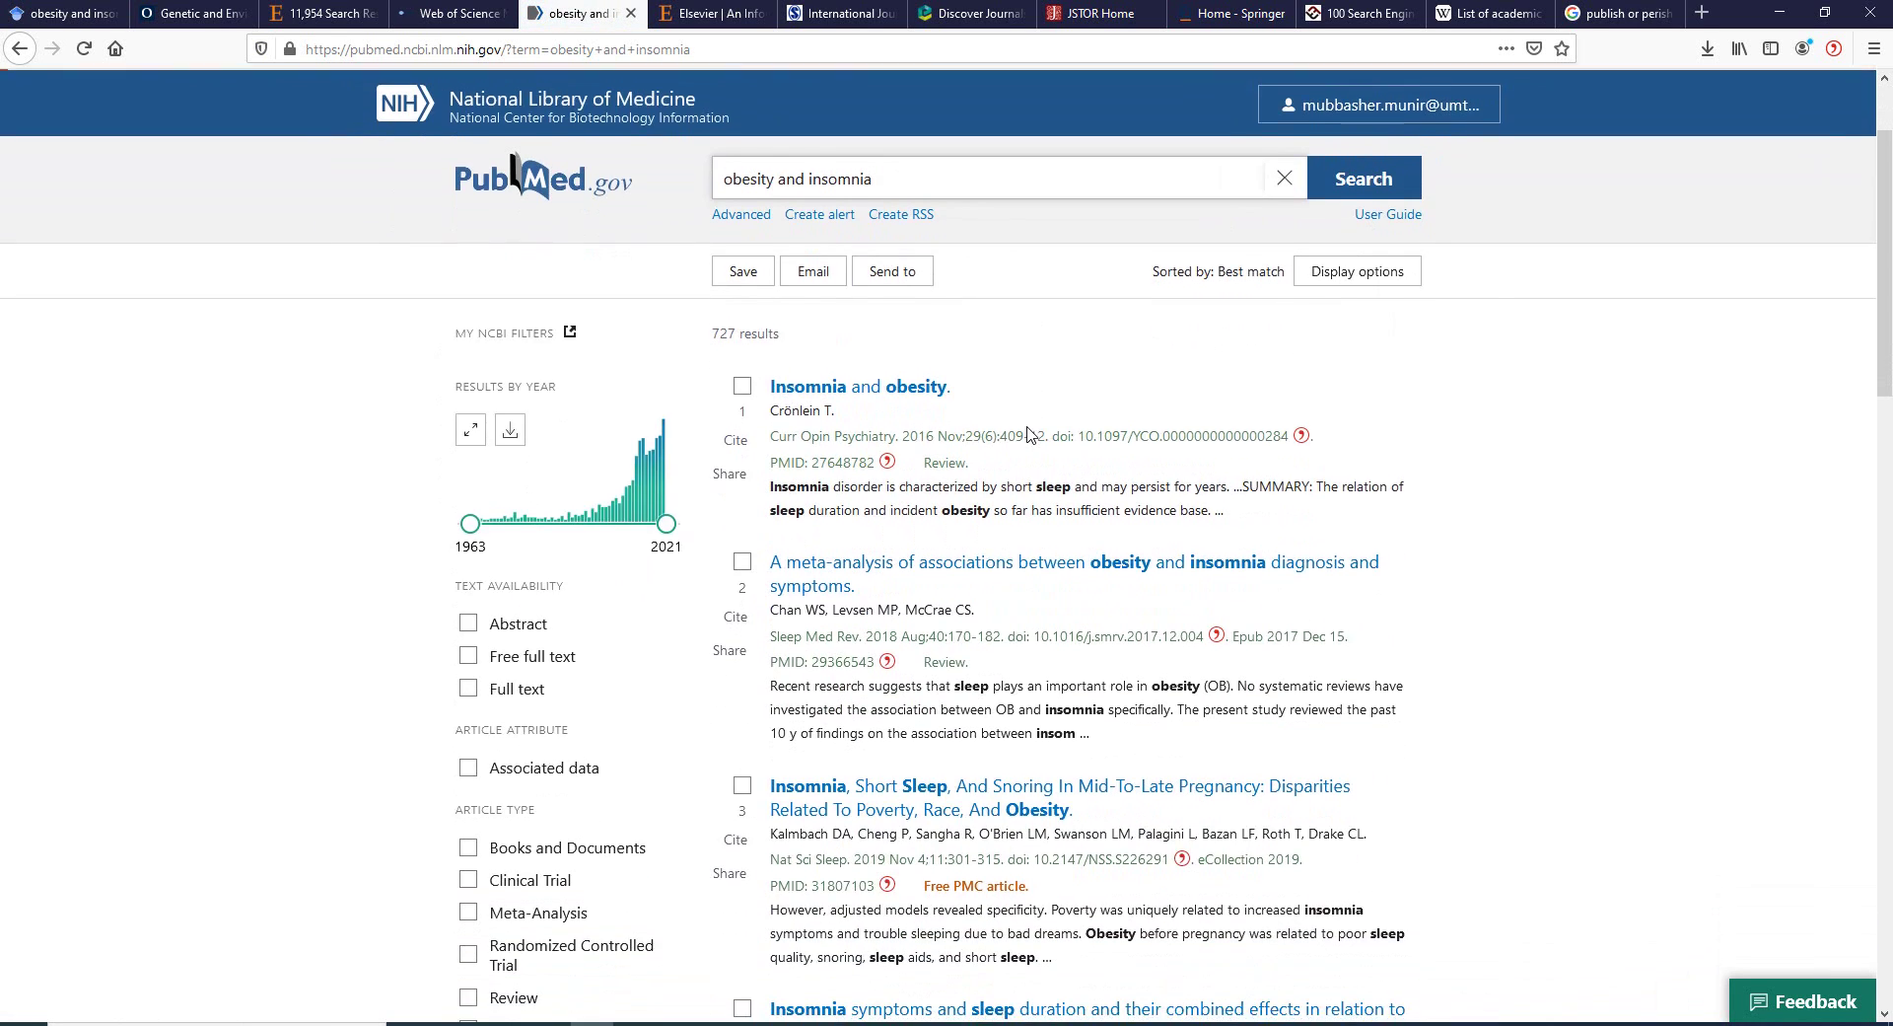
{"action": "scroll", "coordinate": [1031, 434], "scroll_direction": "up", "scroll_amount": 3}
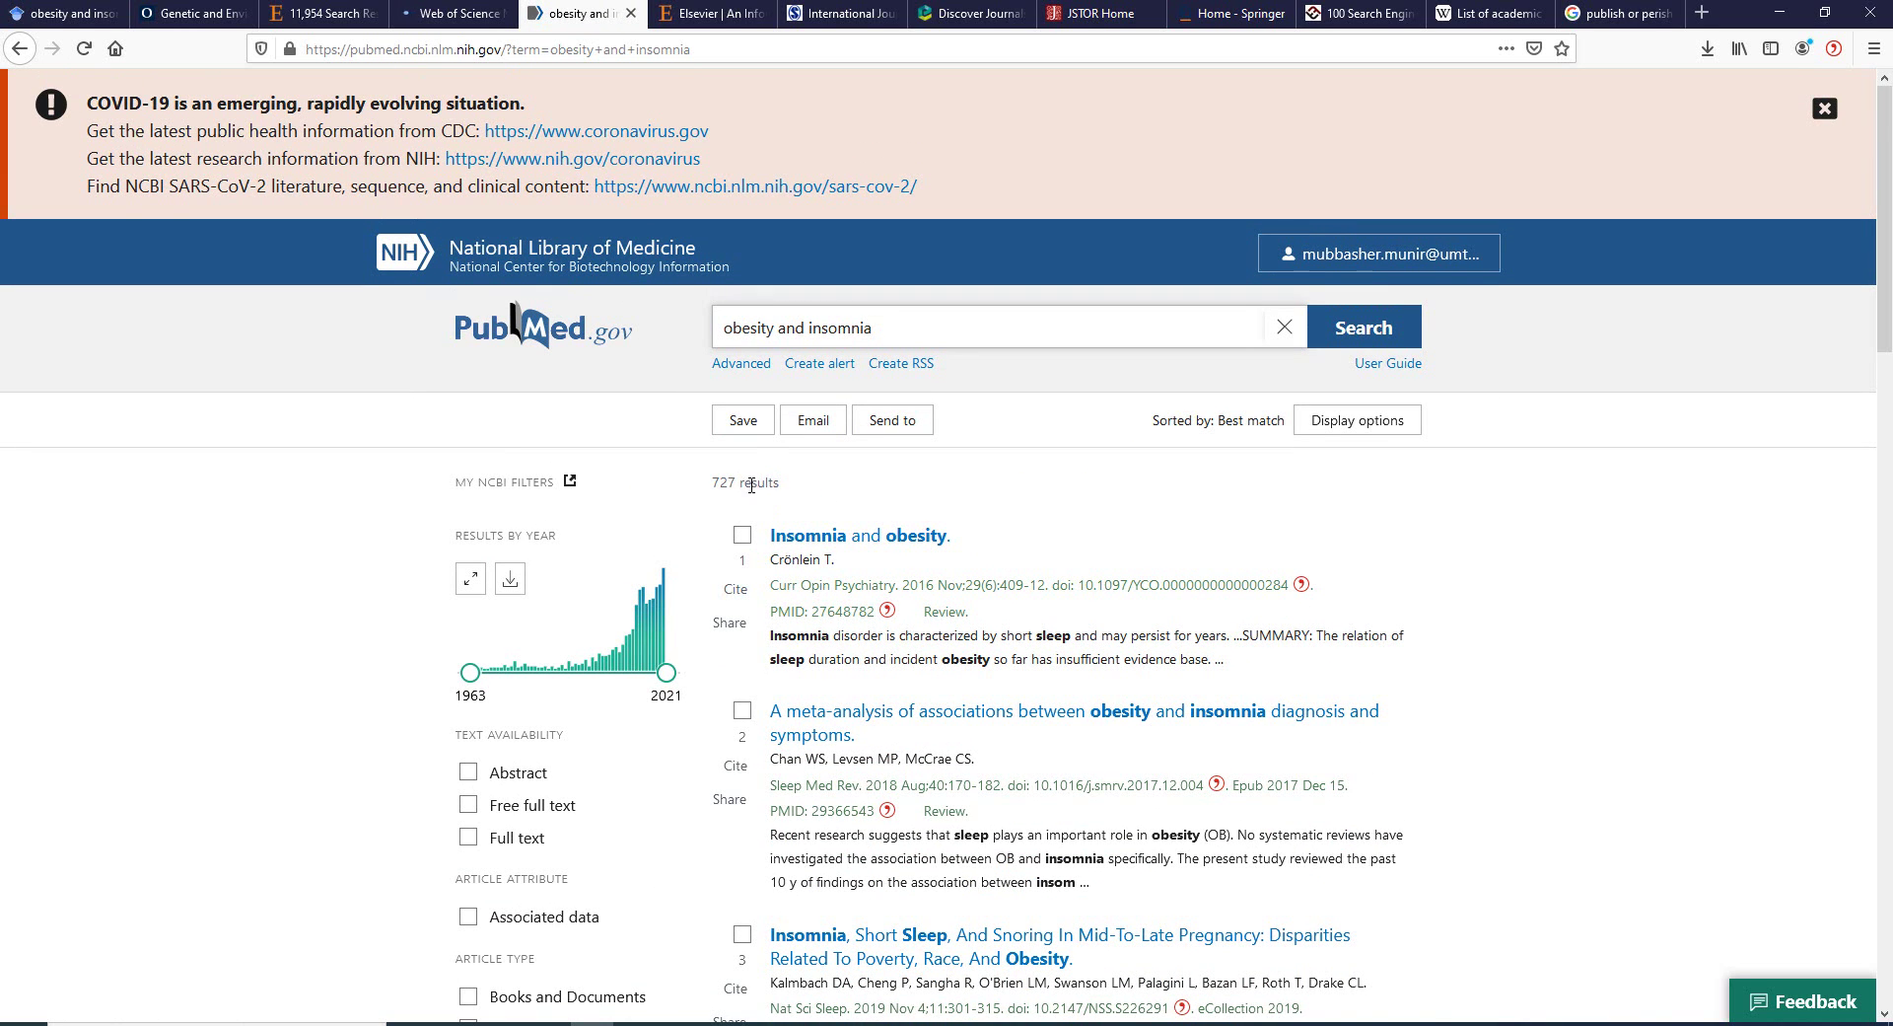
{"action": "scroll", "coordinate": [1063, 518], "scroll_direction": "down", "scroll_amount": 2}
{"action": "scroll", "coordinate": [1063, 519], "scroll_direction": "down", "scroll_amount": 5}
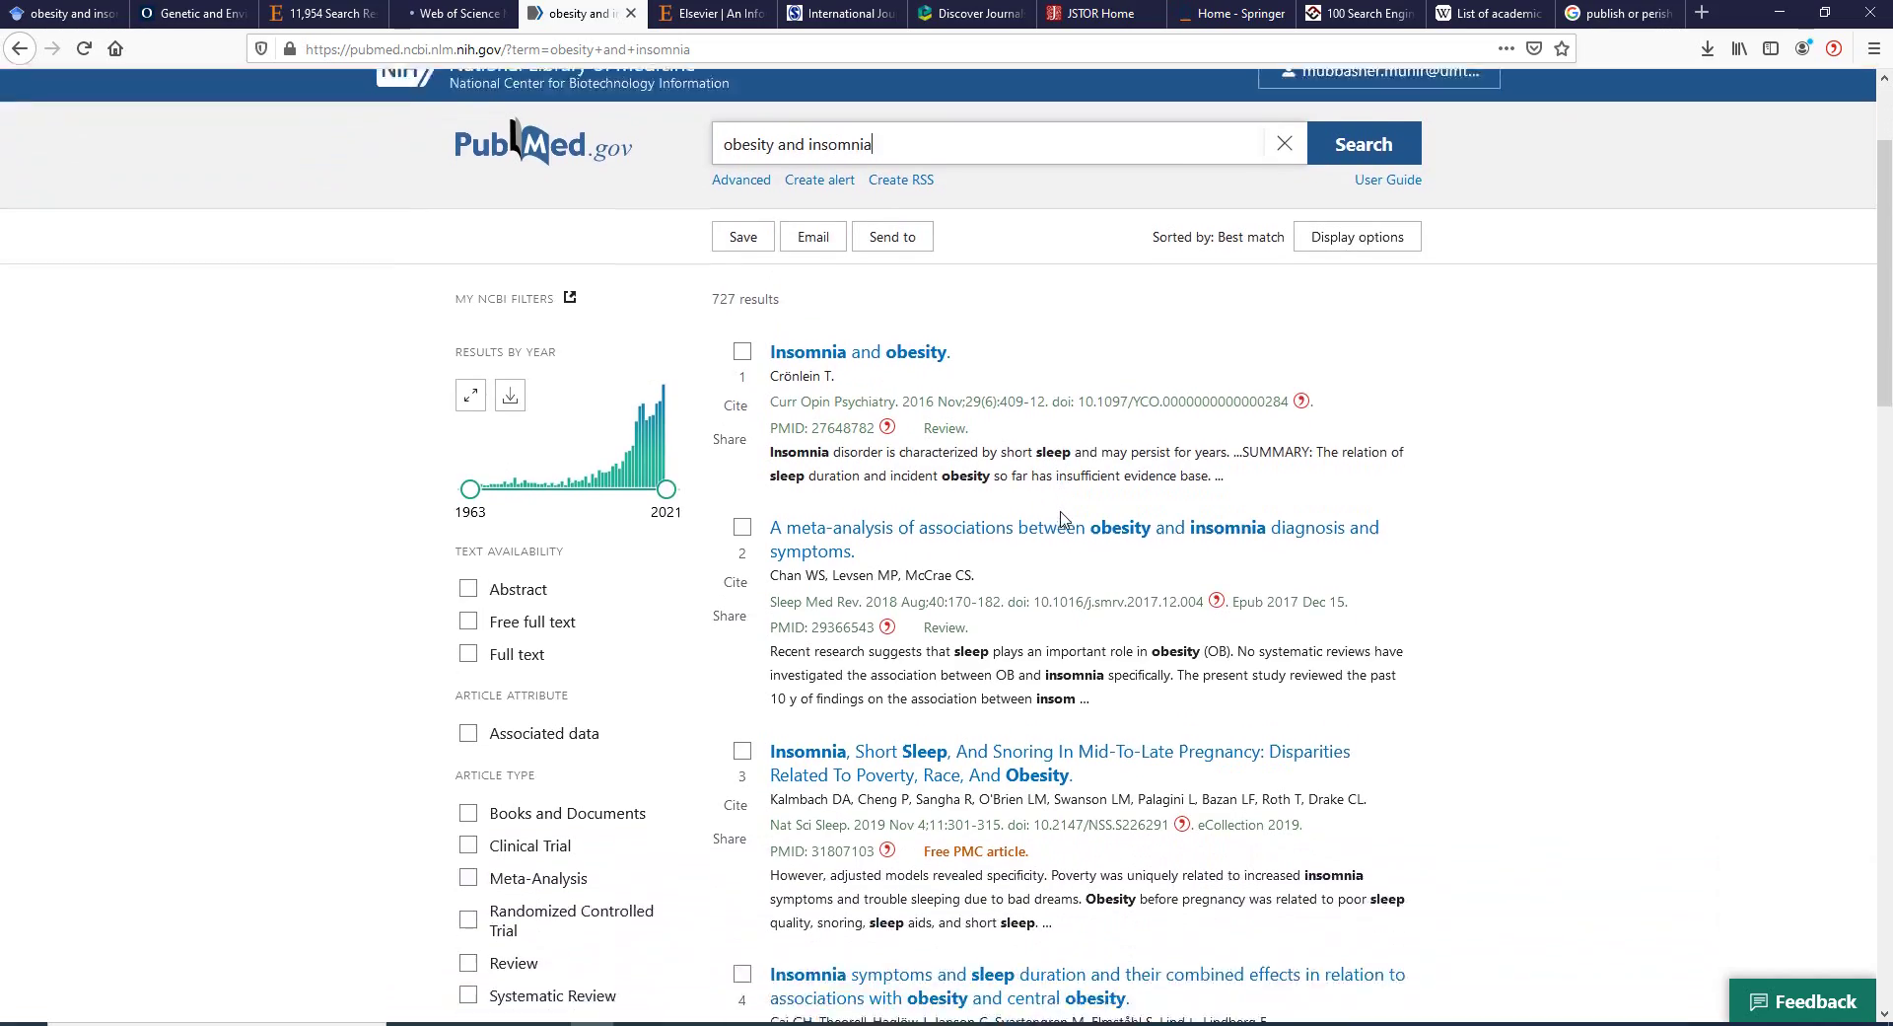
{"action": "scroll", "coordinate": [1063, 518], "scroll_direction": "down", "scroll_amount": 20}
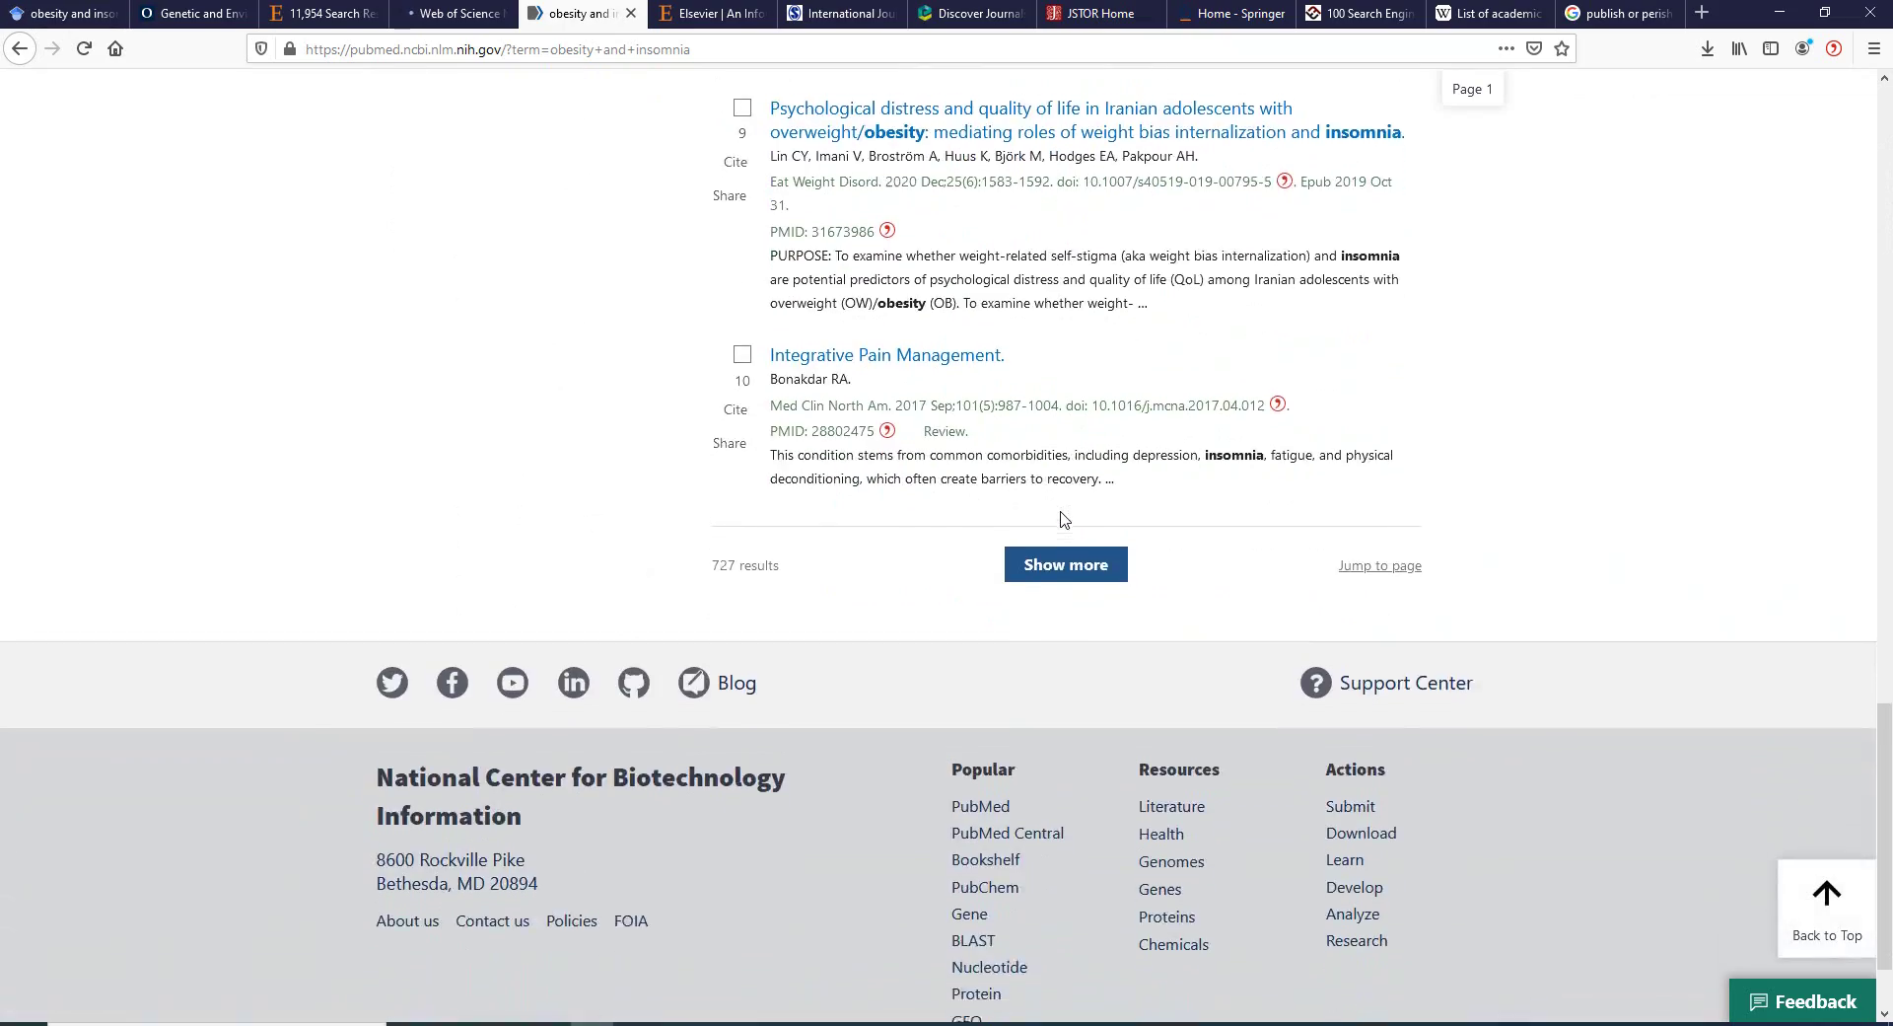
{"action": "scroll", "coordinate": [1063, 519], "scroll_direction": "up", "scroll_amount": 20}
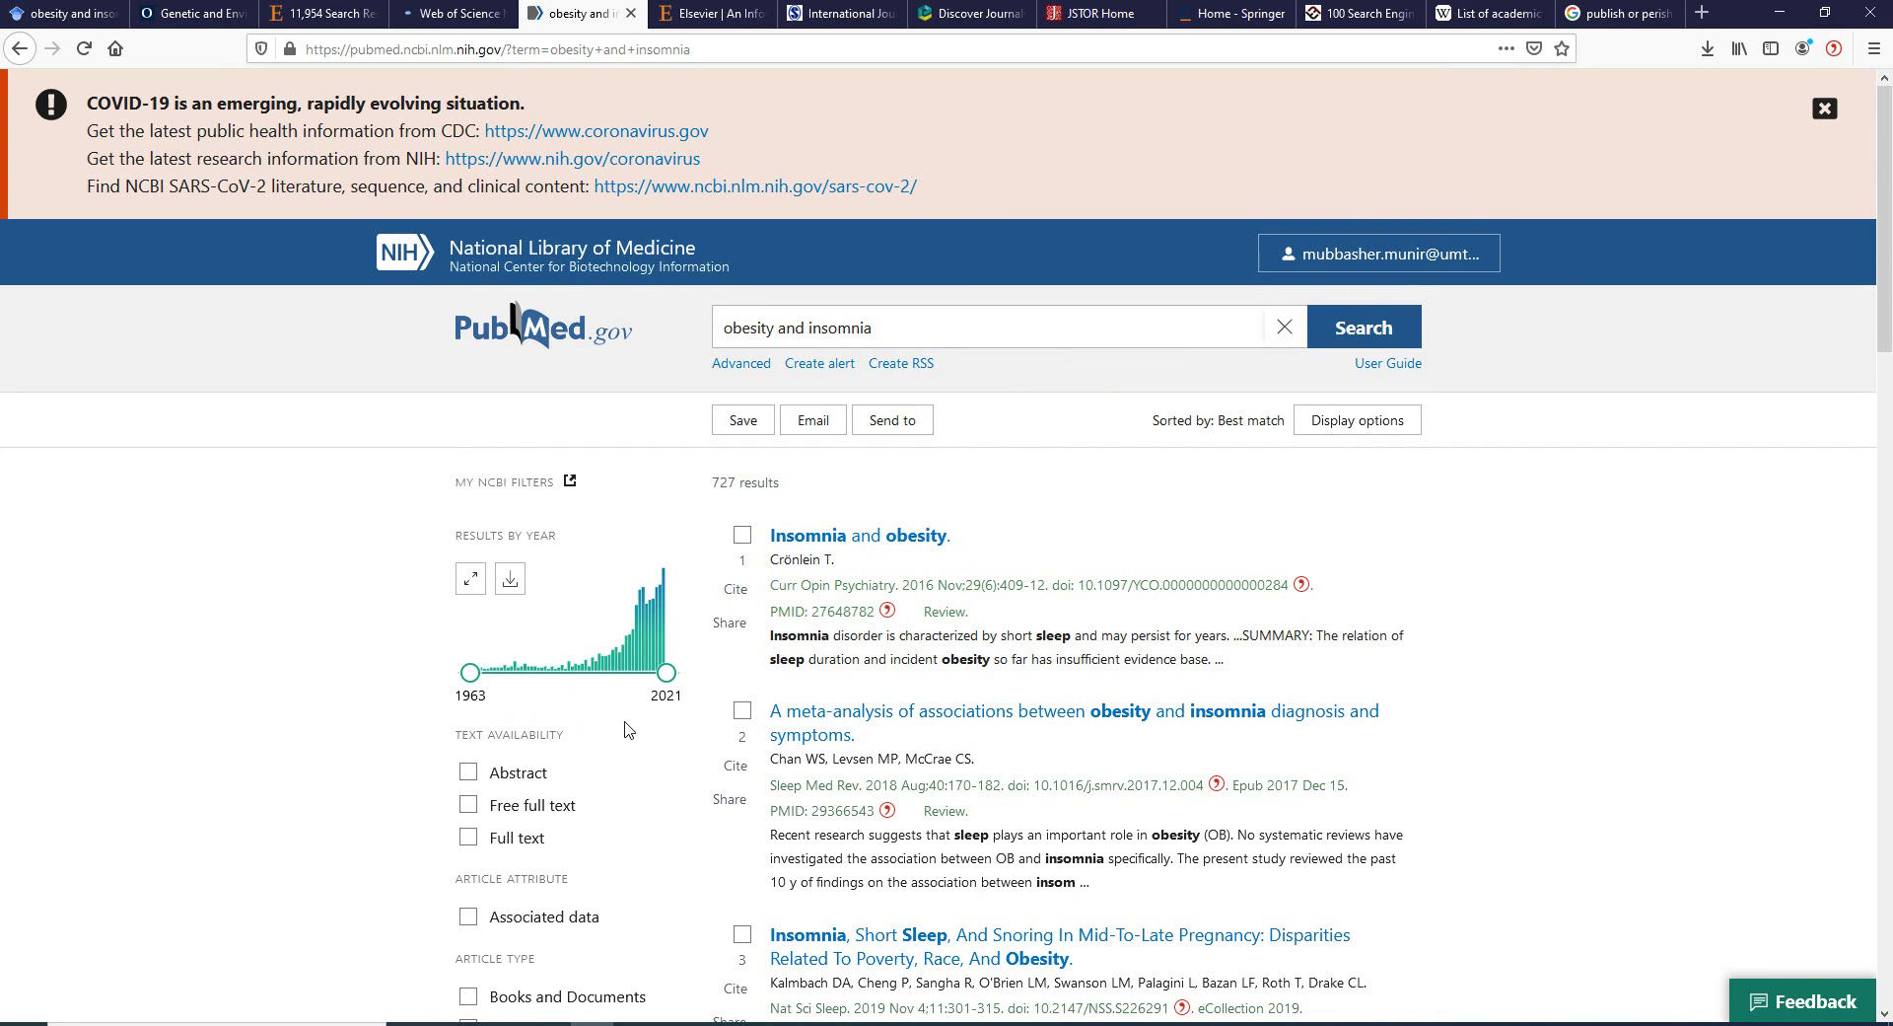
Limit the PubMed results to publication years 2000 to 2021 and look over the filtered articles.
{"action": "scroll", "coordinate": [625, 728], "scroll_direction": "down", "scroll_amount": 3}
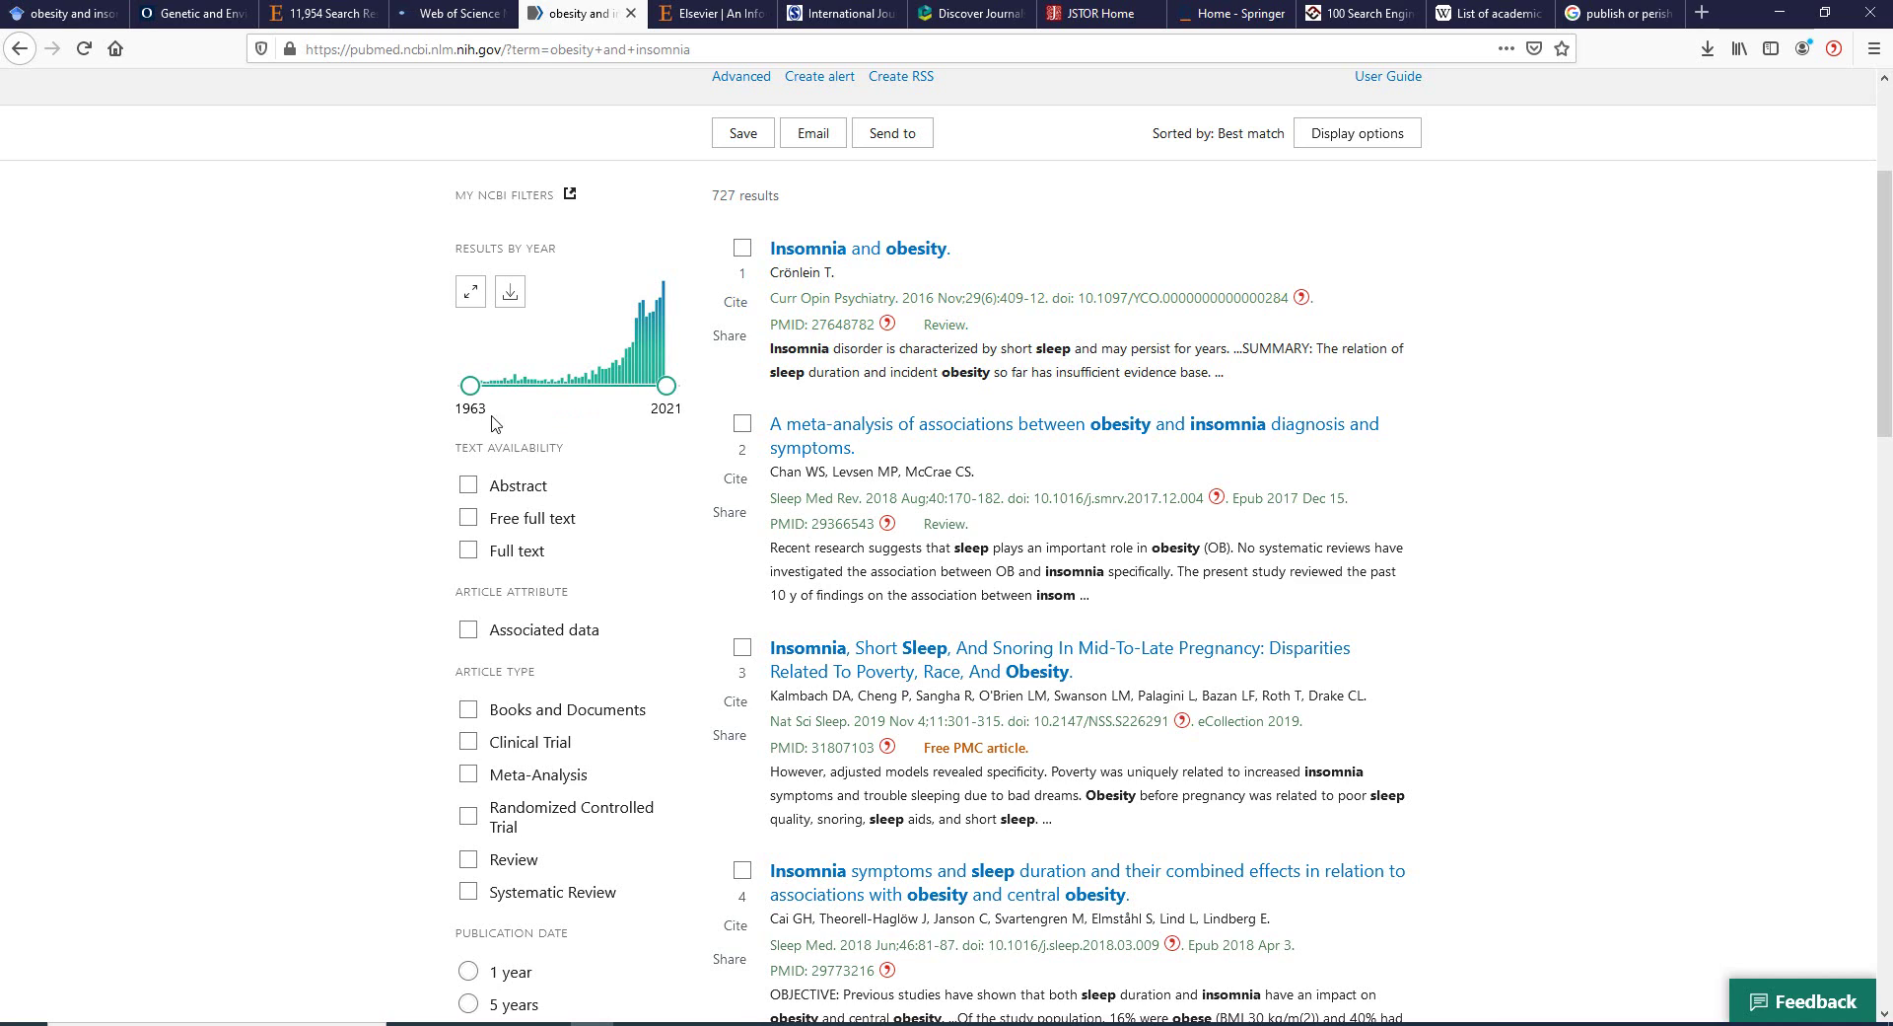
{"action": "left_click_drag", "start_coordinate": [470, 385], "coordinate": [594, 387]}
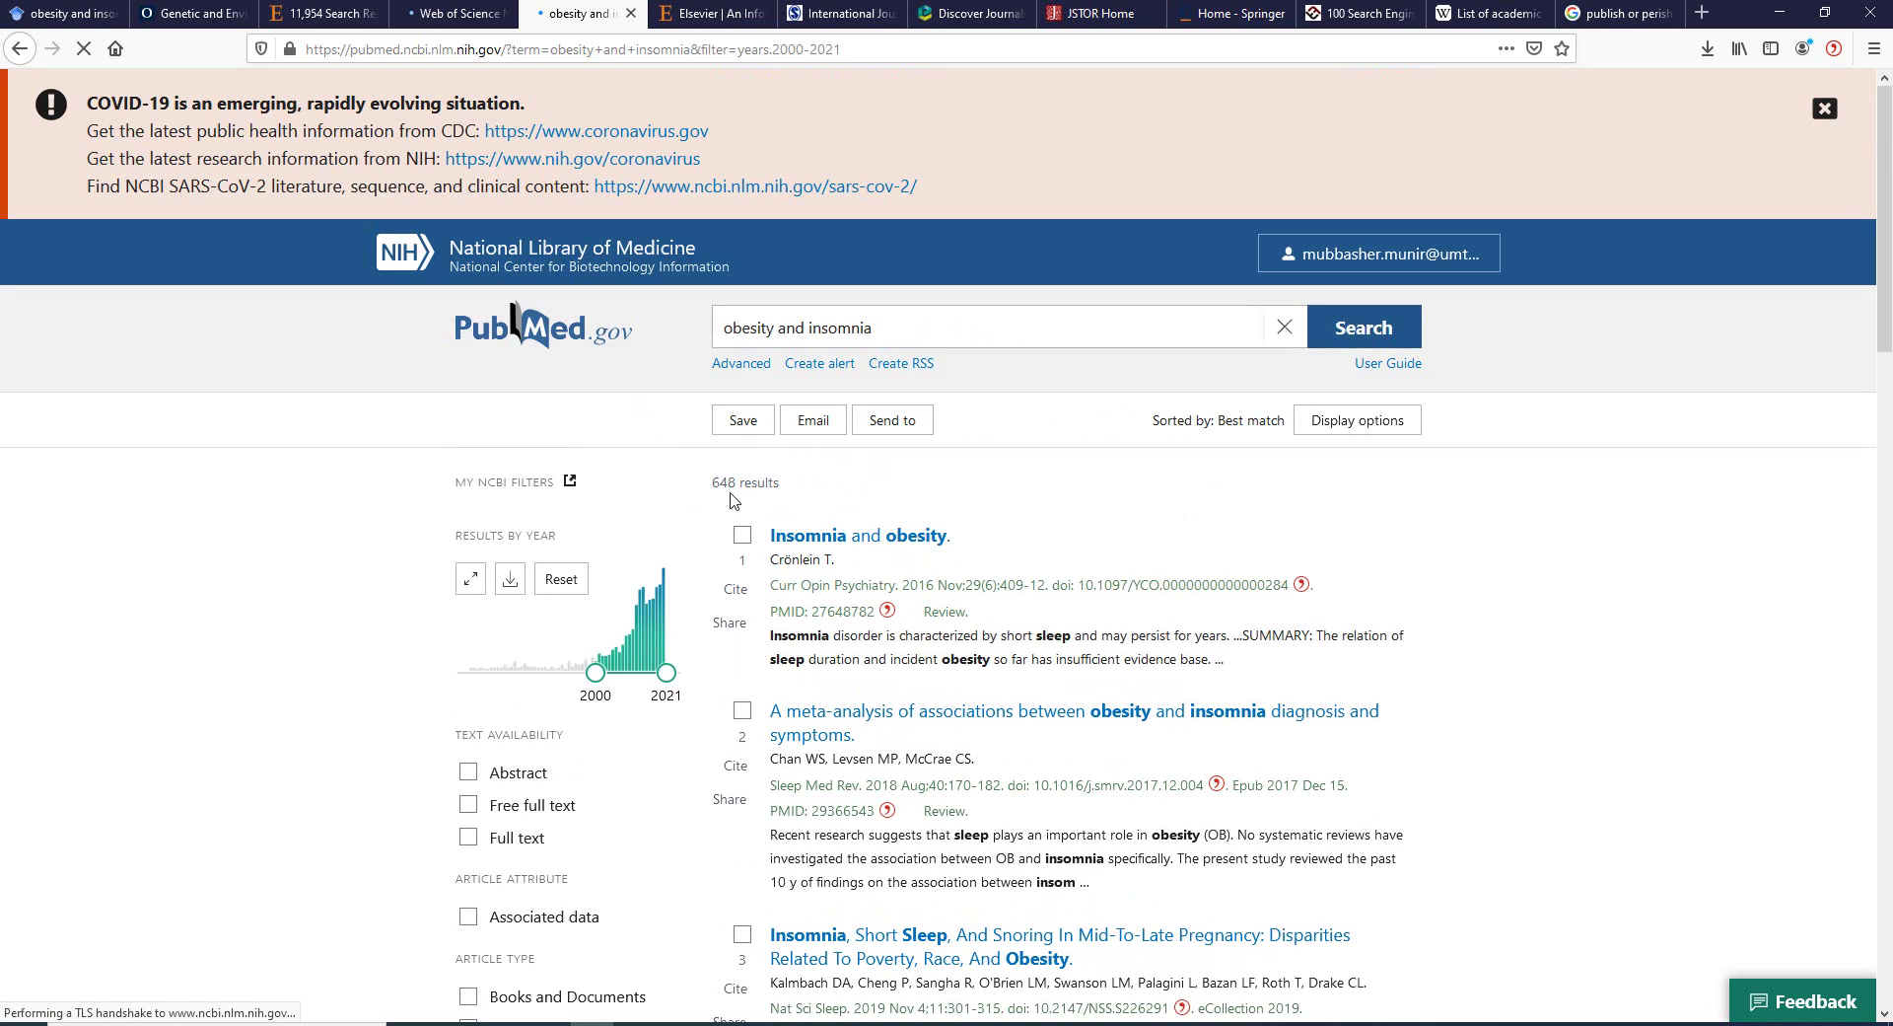
{"action": "scroll", "coordinate": [860, 512], "scroll_direction": "down", "scroll_amount": 3}
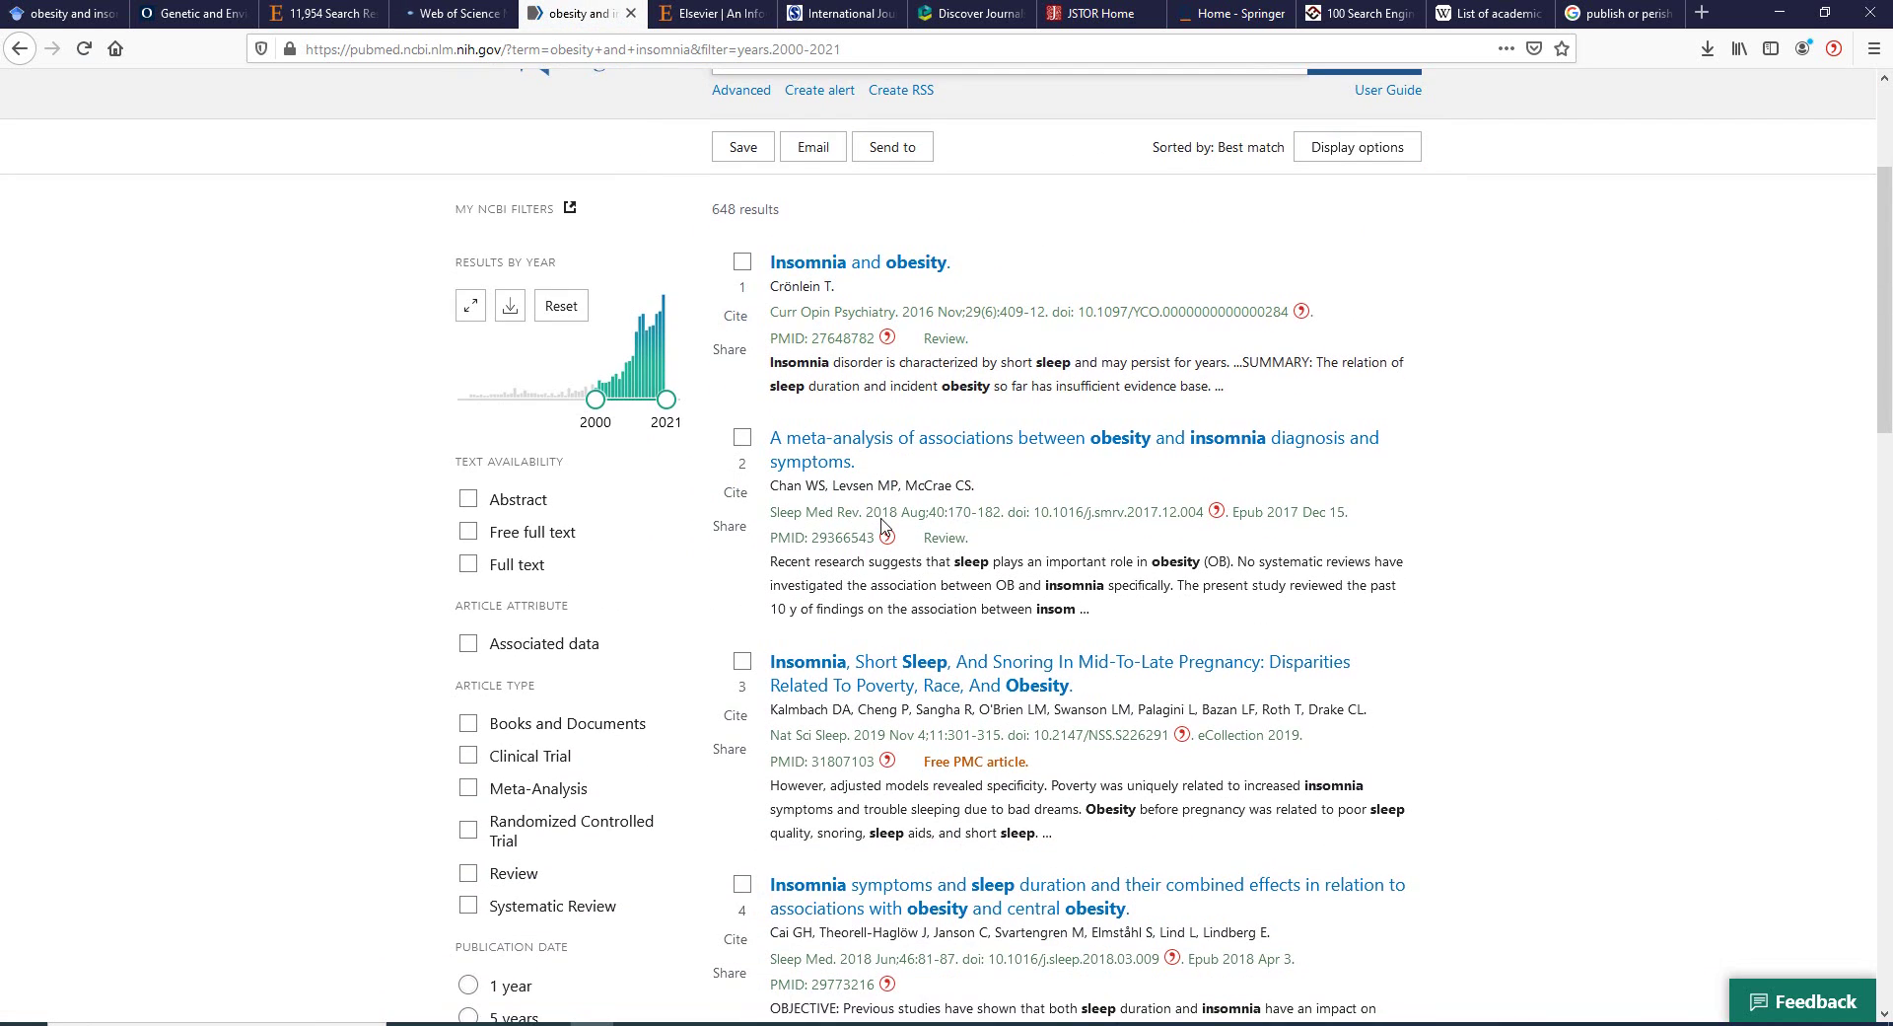
{"action": "scroll", "coordinate": [882, 523], "scroll_direction": "up", "scroll_amount": 3}
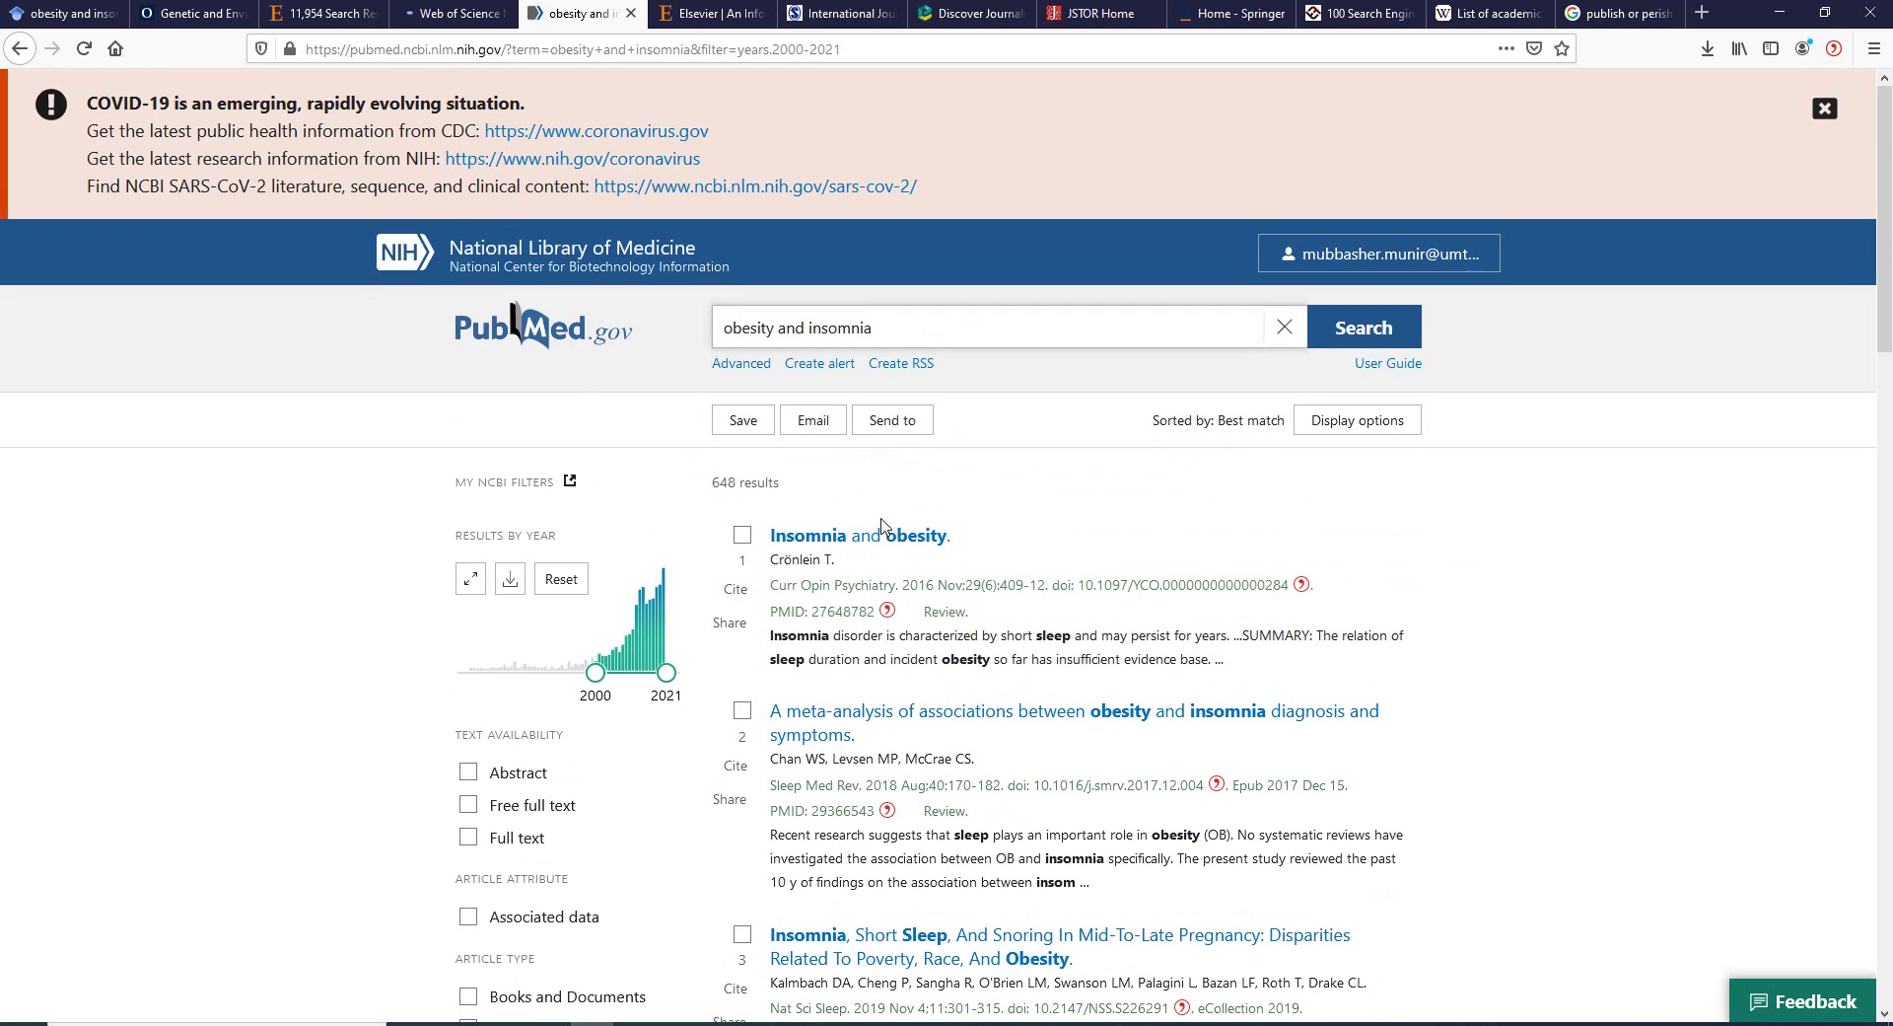
Accept all cookies on the Elsevier site, look over its home page and view the SAGE page of the International Journal of Engine Research.
{"action": "left_click", "coordinate": [700, 14]}
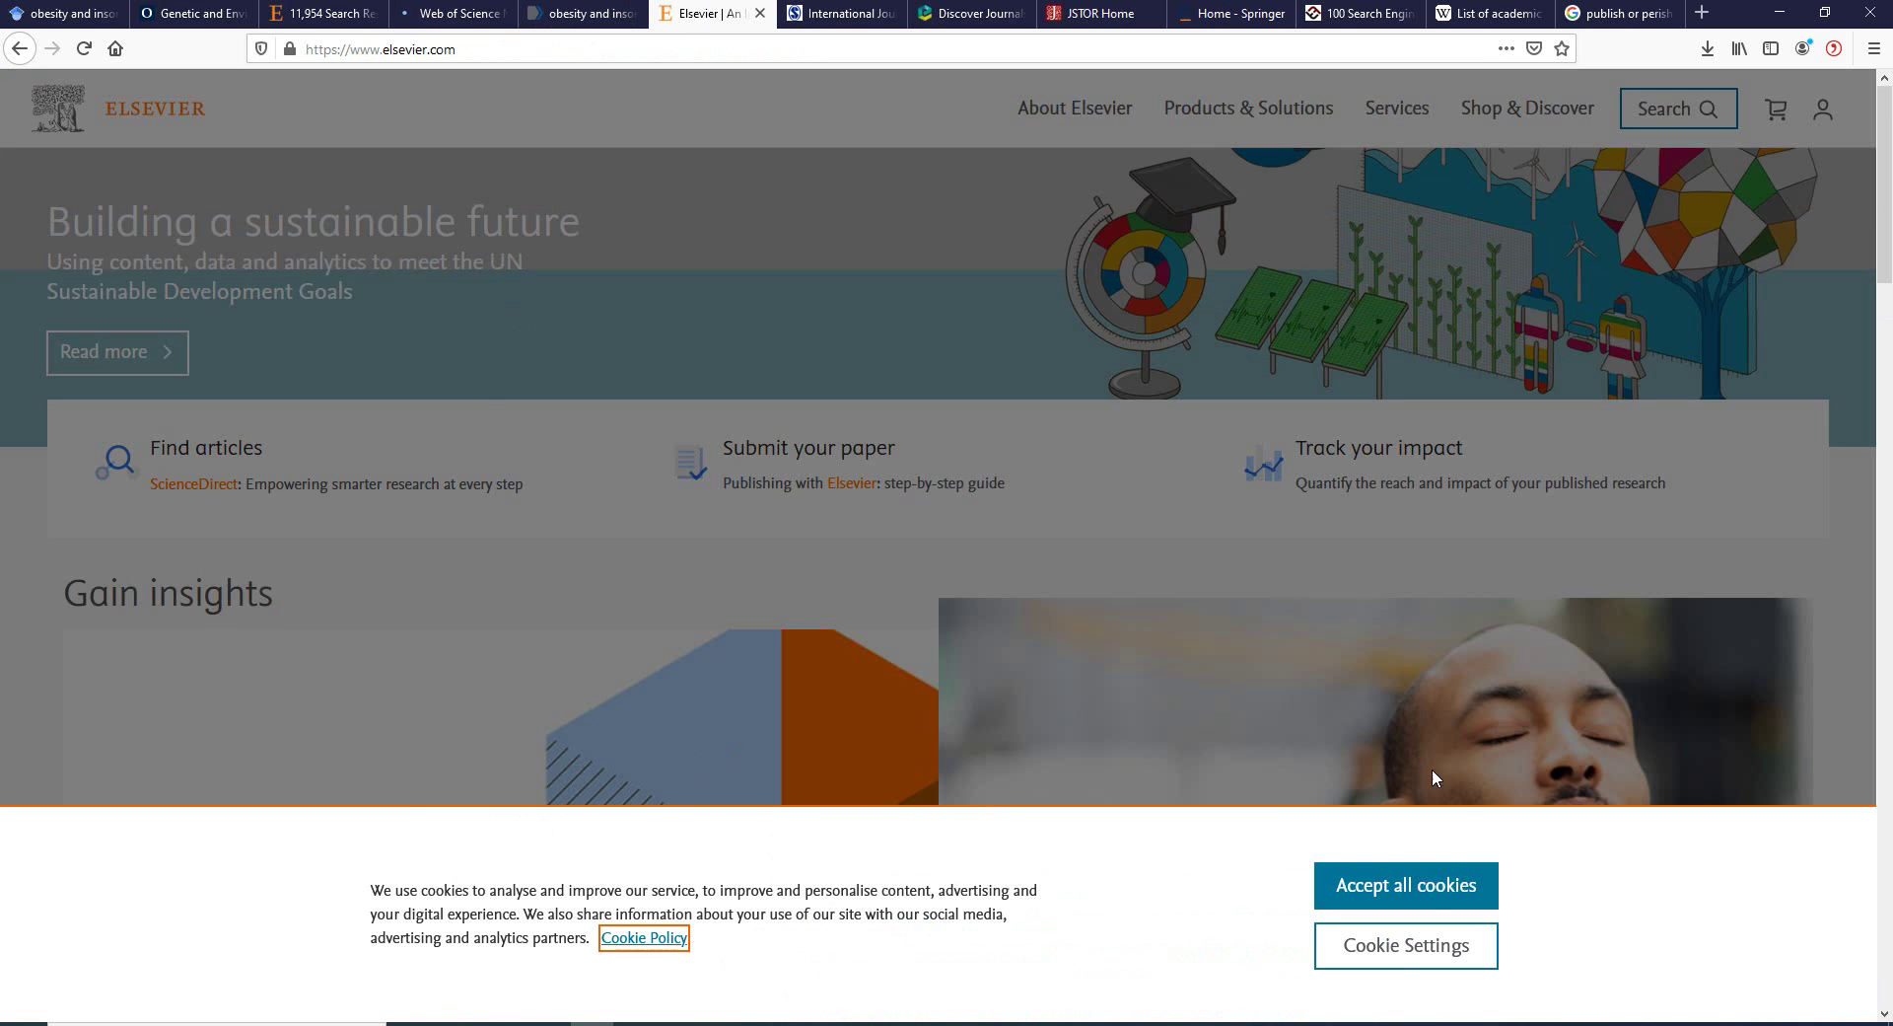
{"action": "left_click", "coordinate": [1431, 895]}
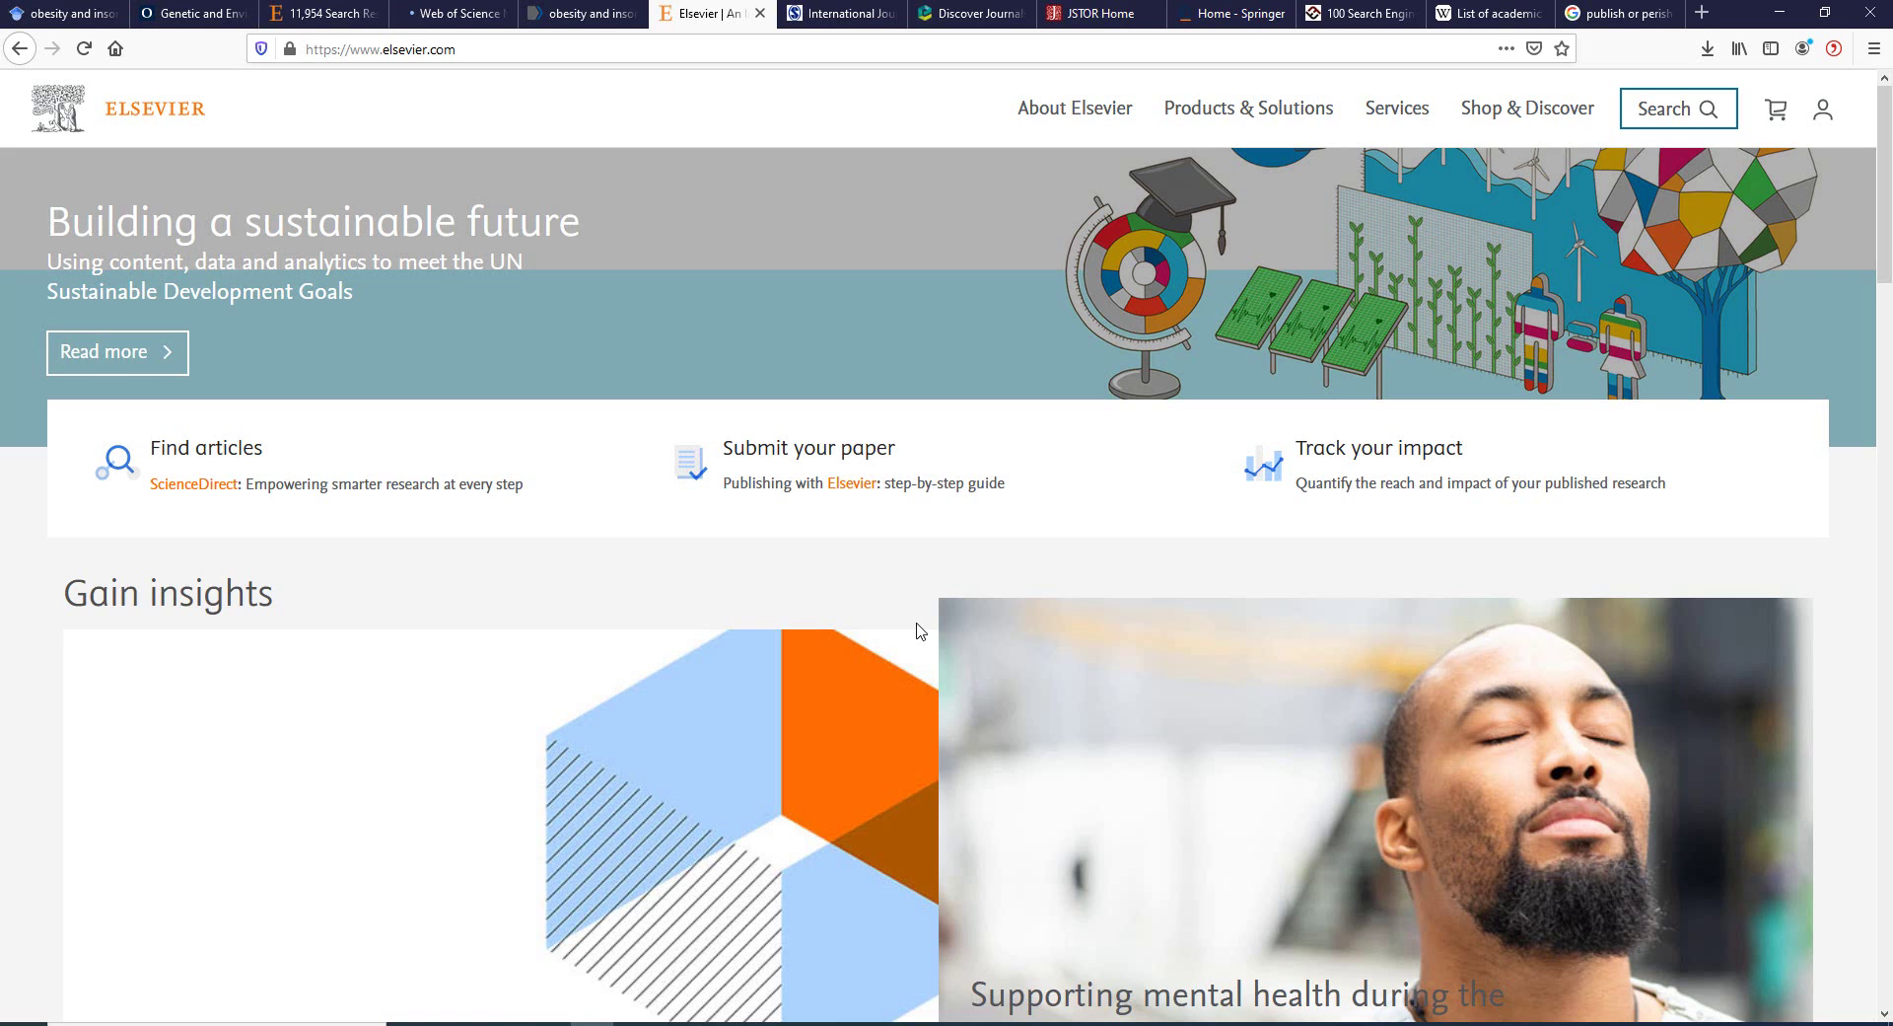
{"action": "scroll", "coordinate": [916, 627], "scroll_direction": "down", "scroll_amount": 5}
{"action": "scroll", "coordinate": [915, 621], "scroll_direction": "up", "scroll_amount": 5}
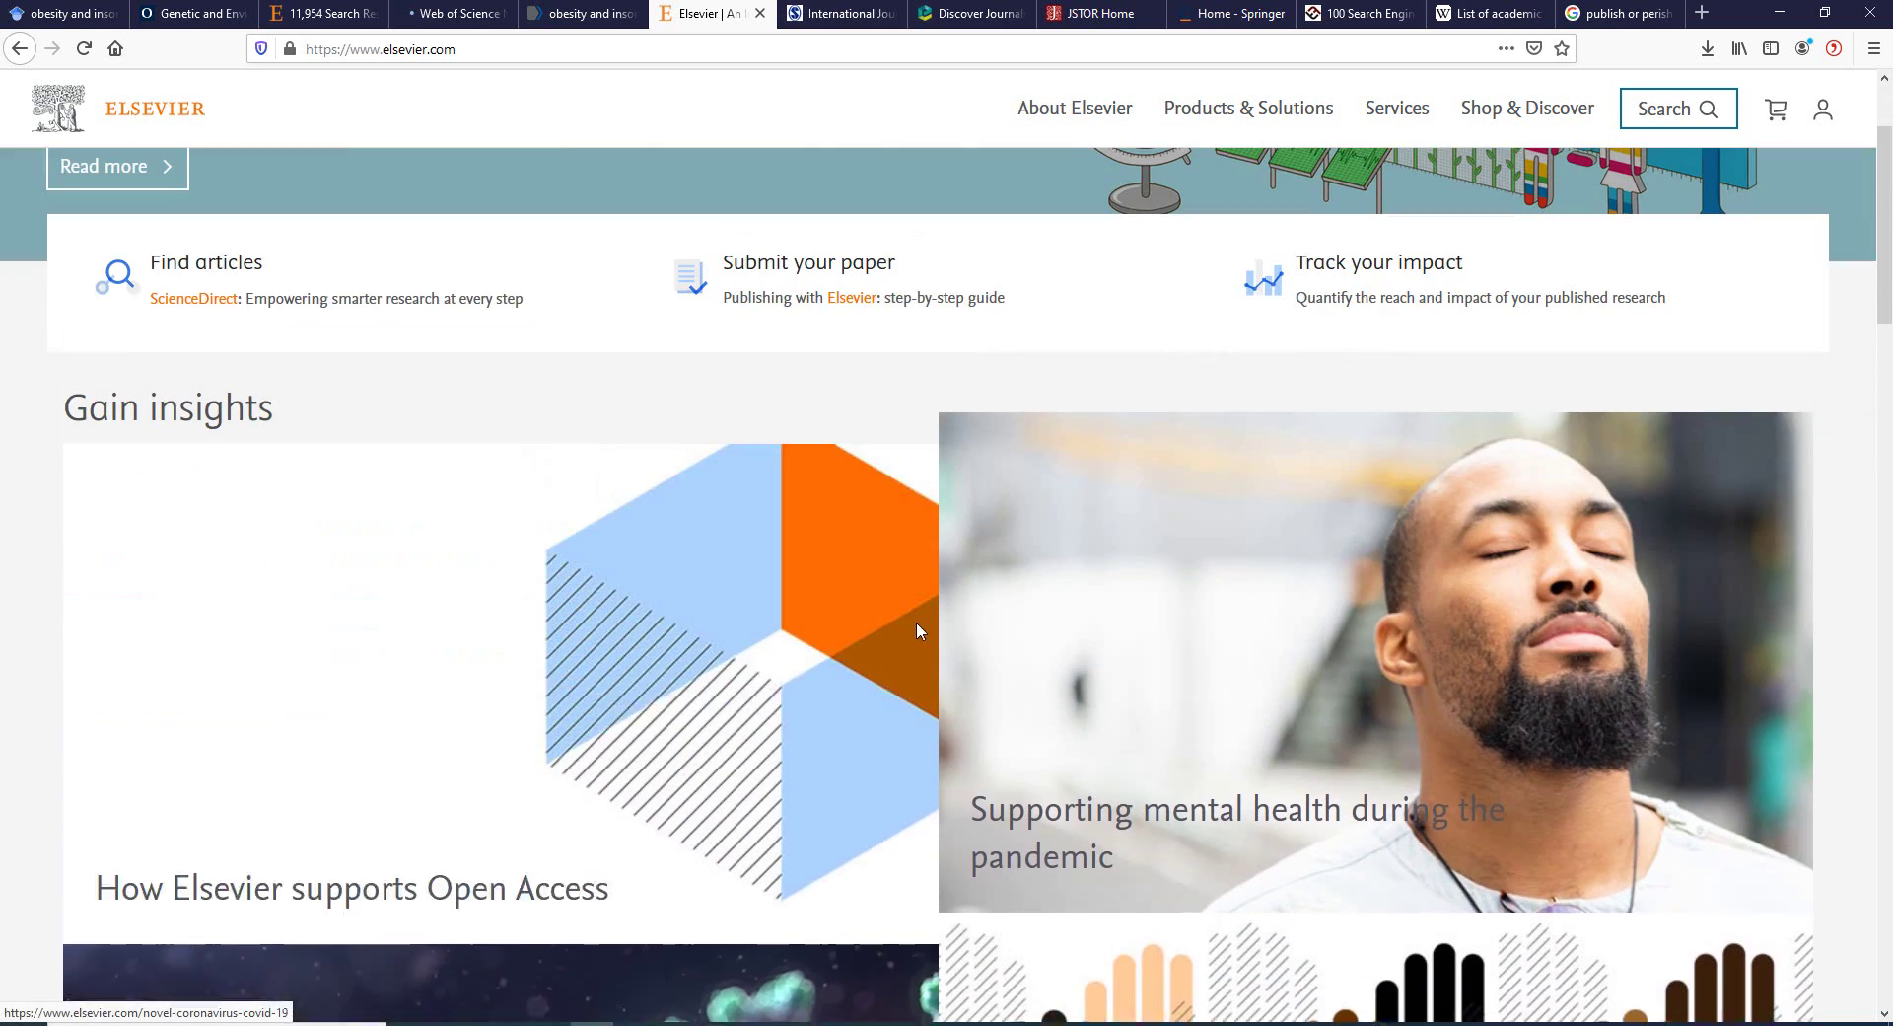
{"action": "left_click", "coordinate": [852, 13]}
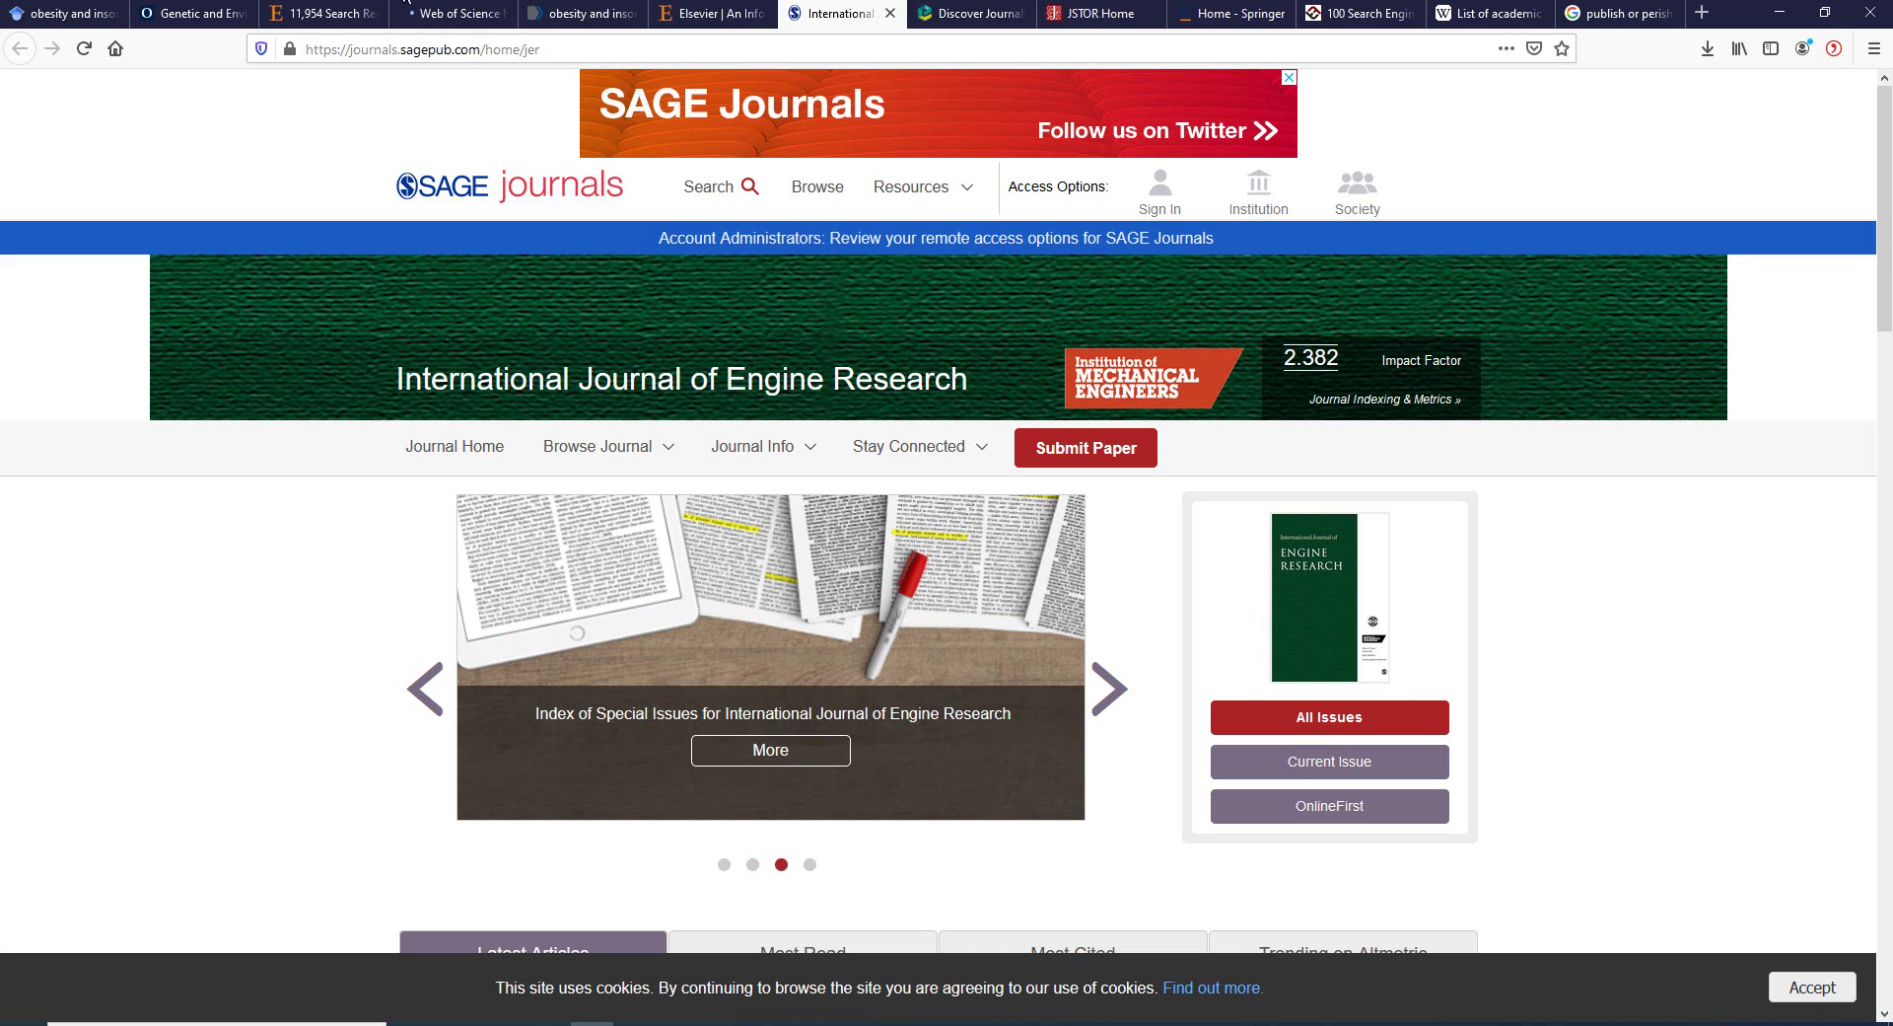
Switch to Emerald Insight, search for "obesity and insomnia" and look through the results.
{"action": "left_click", "coordinate": [979, 13]}
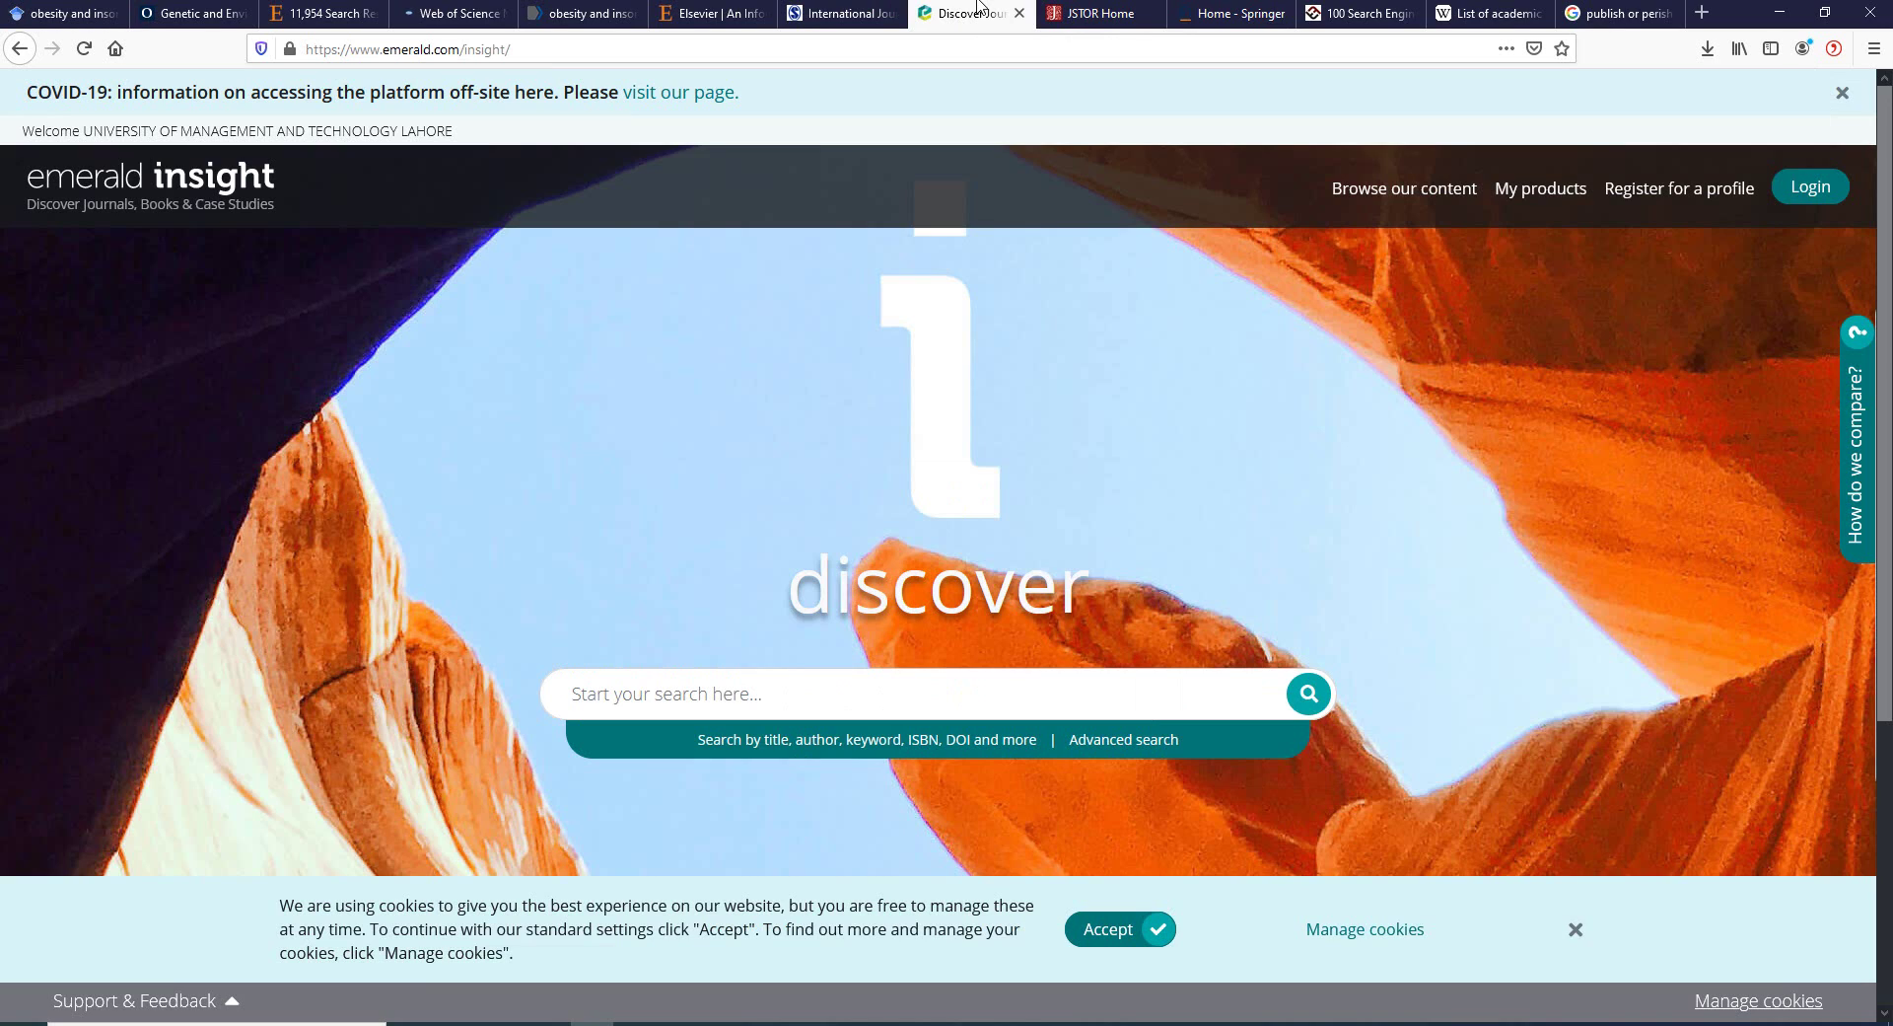
{"action": "left_click", "coordinate": [727, 693]}
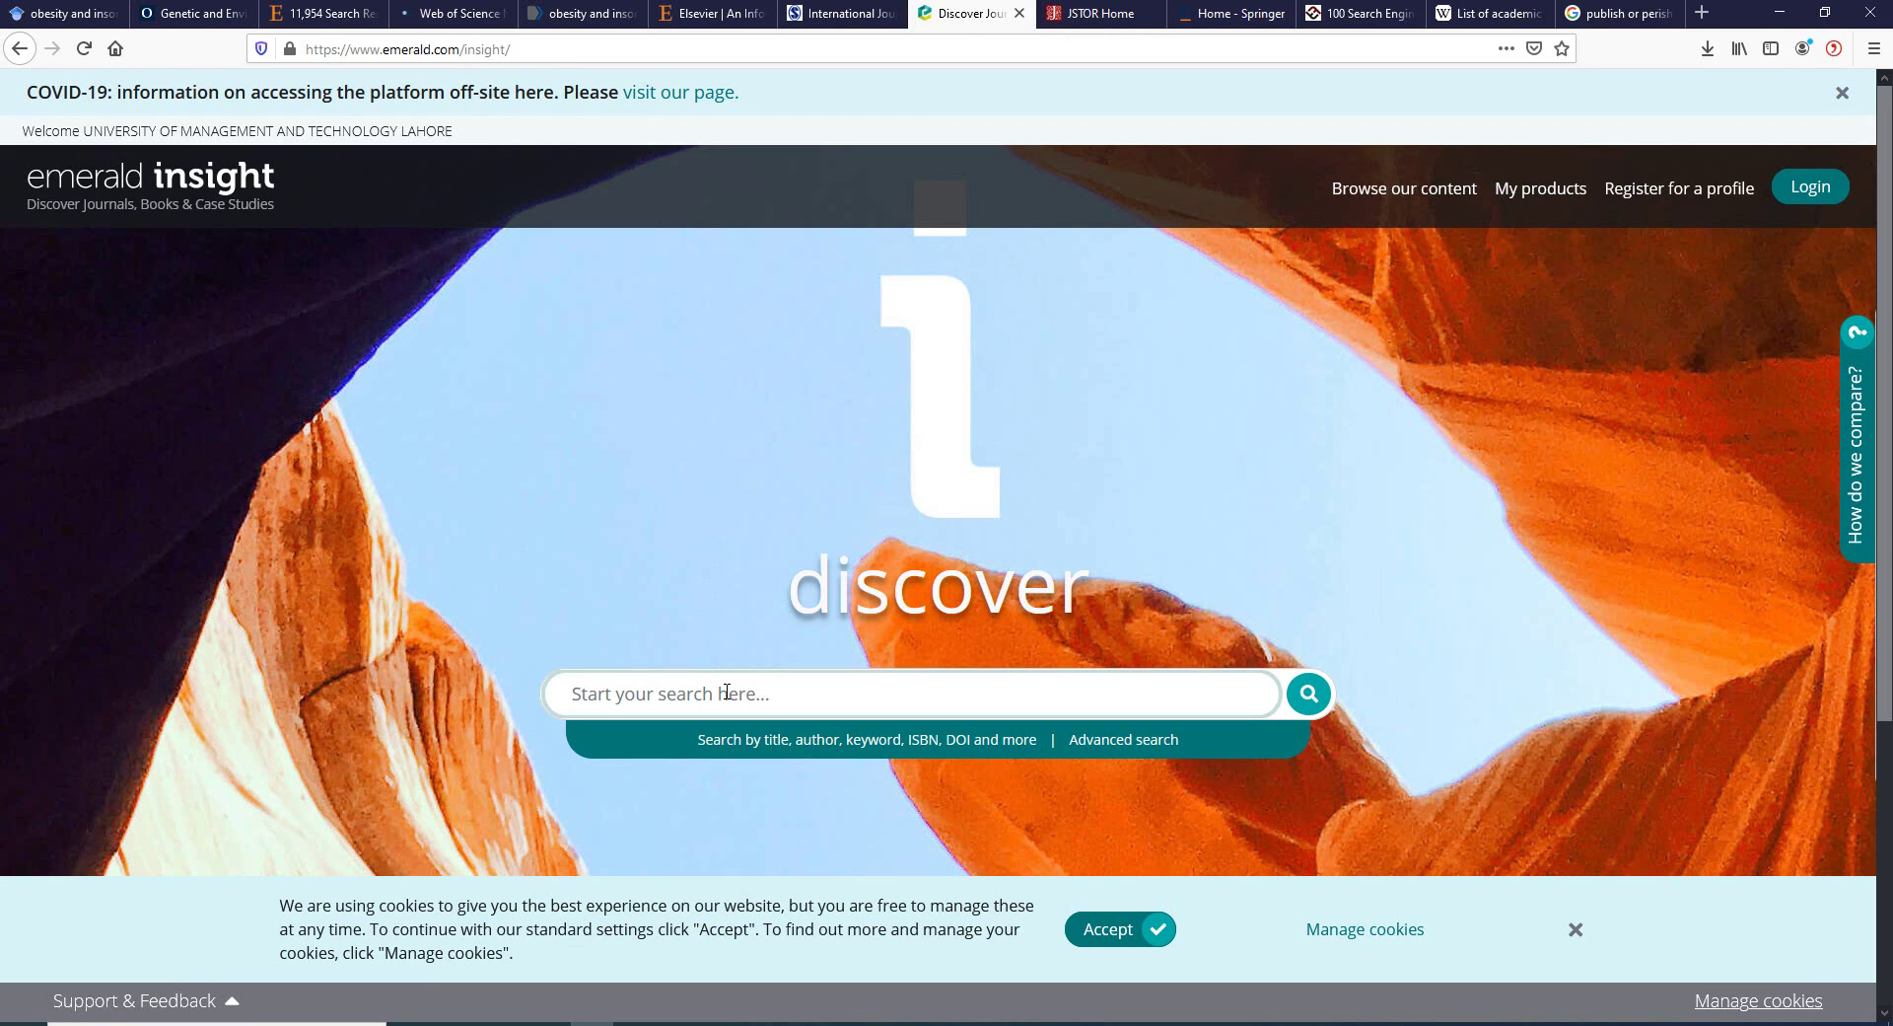
{"action": "type", "text": "obesity and insomnia"}
{"action": "key", "text": "Return"}
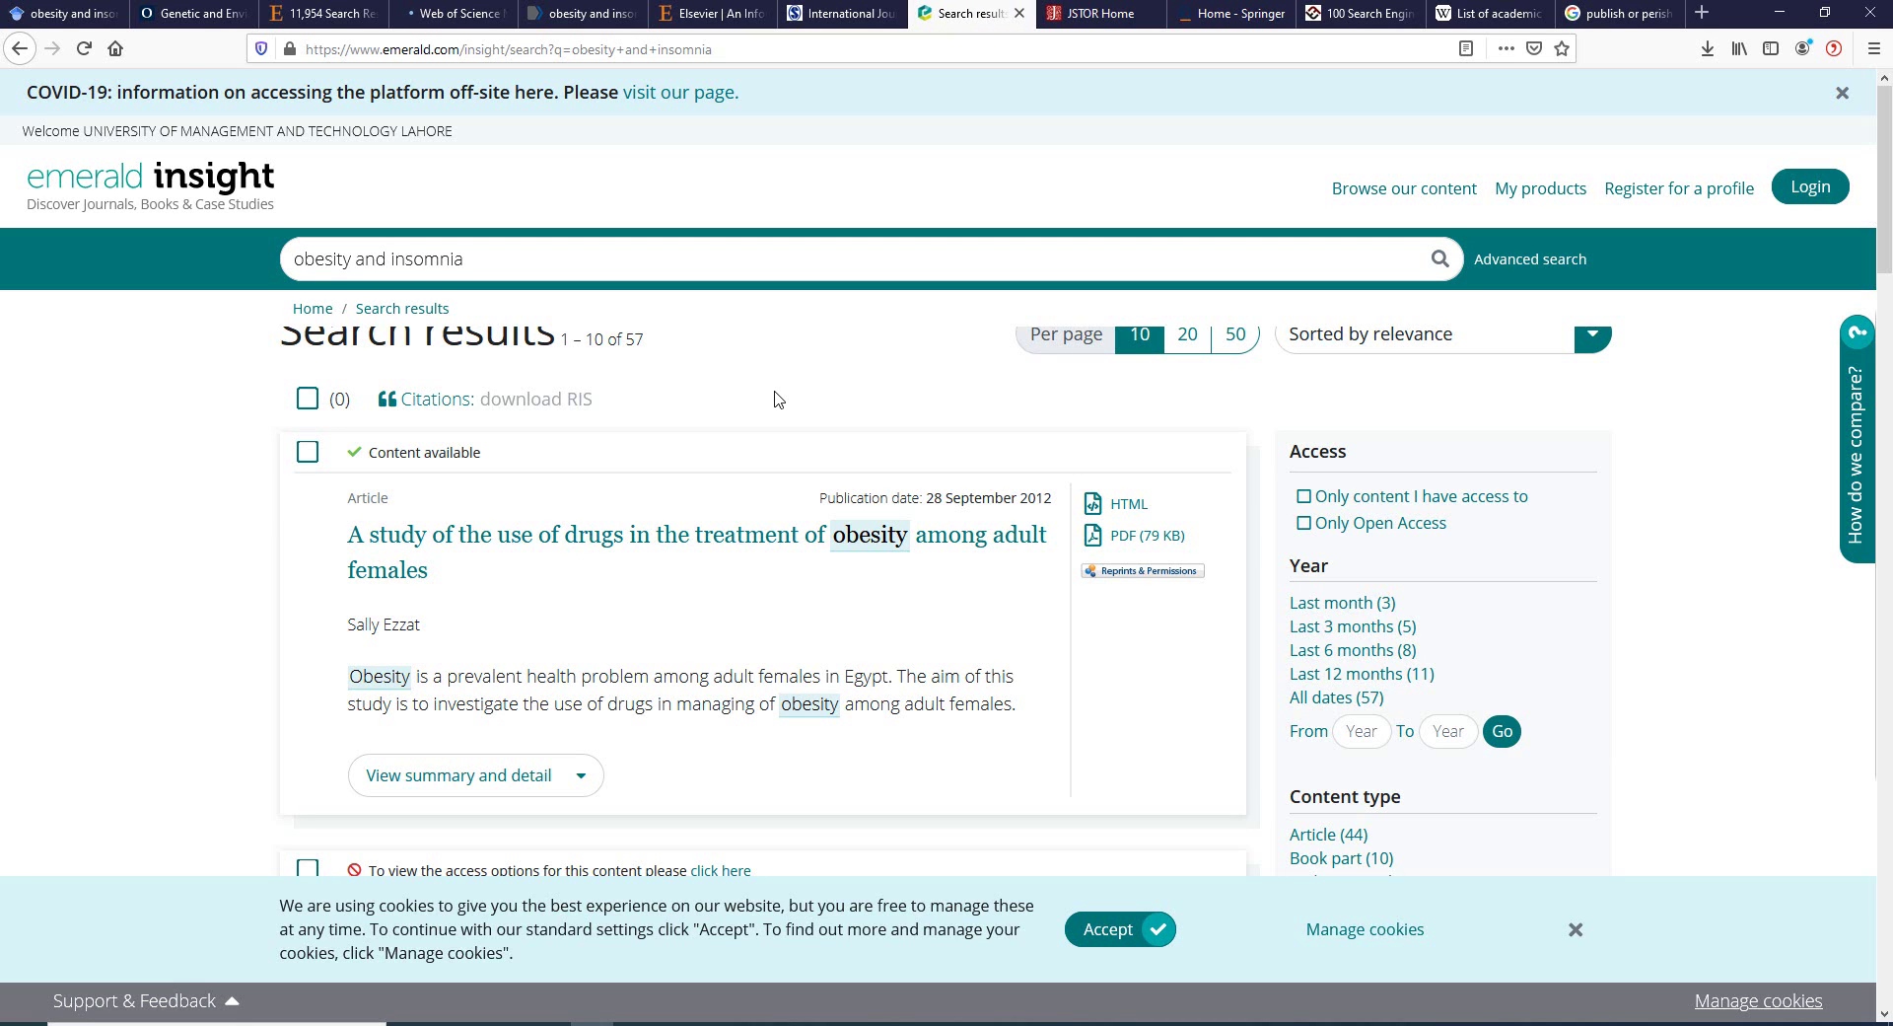
{"action": "scroll", "coordinate": [778, 399], "scroll_direction": "down", "scroll_amount": 5}
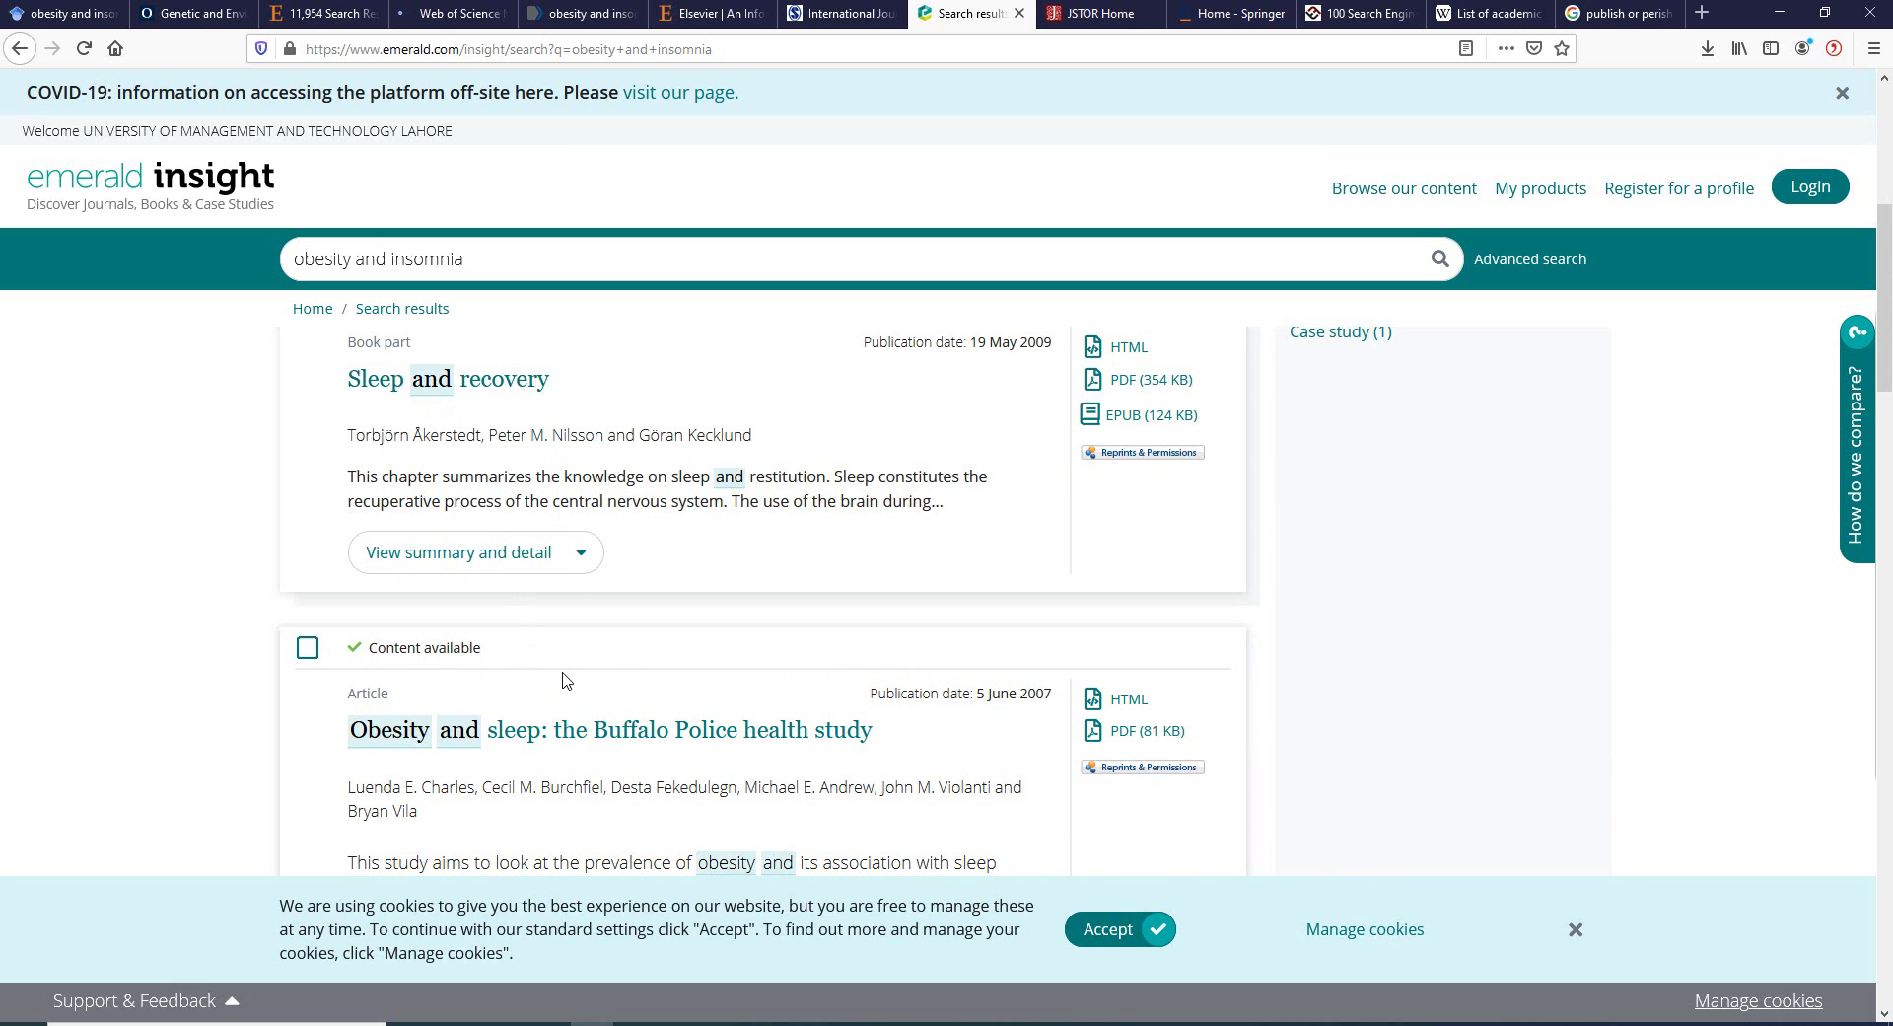
{"action": "scroll", "coordinate": [565, 680], "scroll_direction": "down", "scroll_amount": 2}
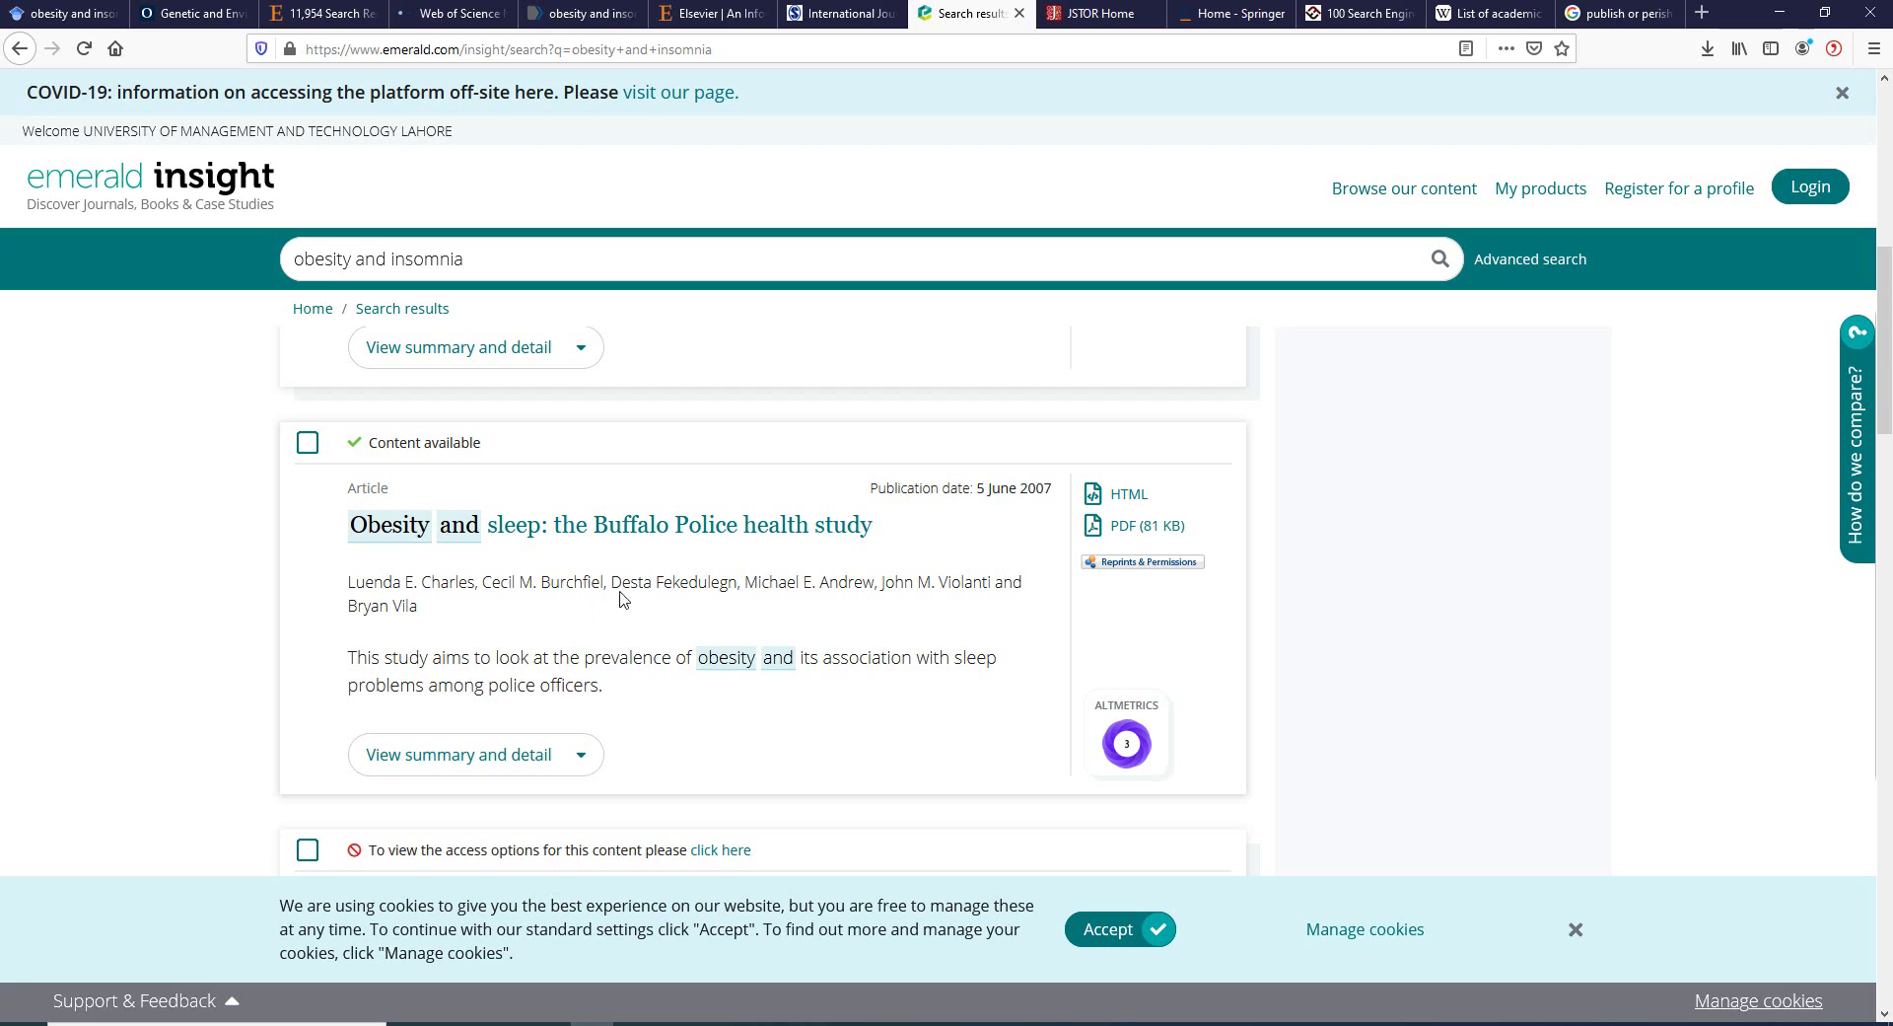
{"action": "scroll", "coordinate": [615, 710], "scroll_direction": "down", "scroll_amount": 3}
{"action": "scroll", "coordinate": [615, 710], "scroll_direction": "down", "scroll_amount": 10}
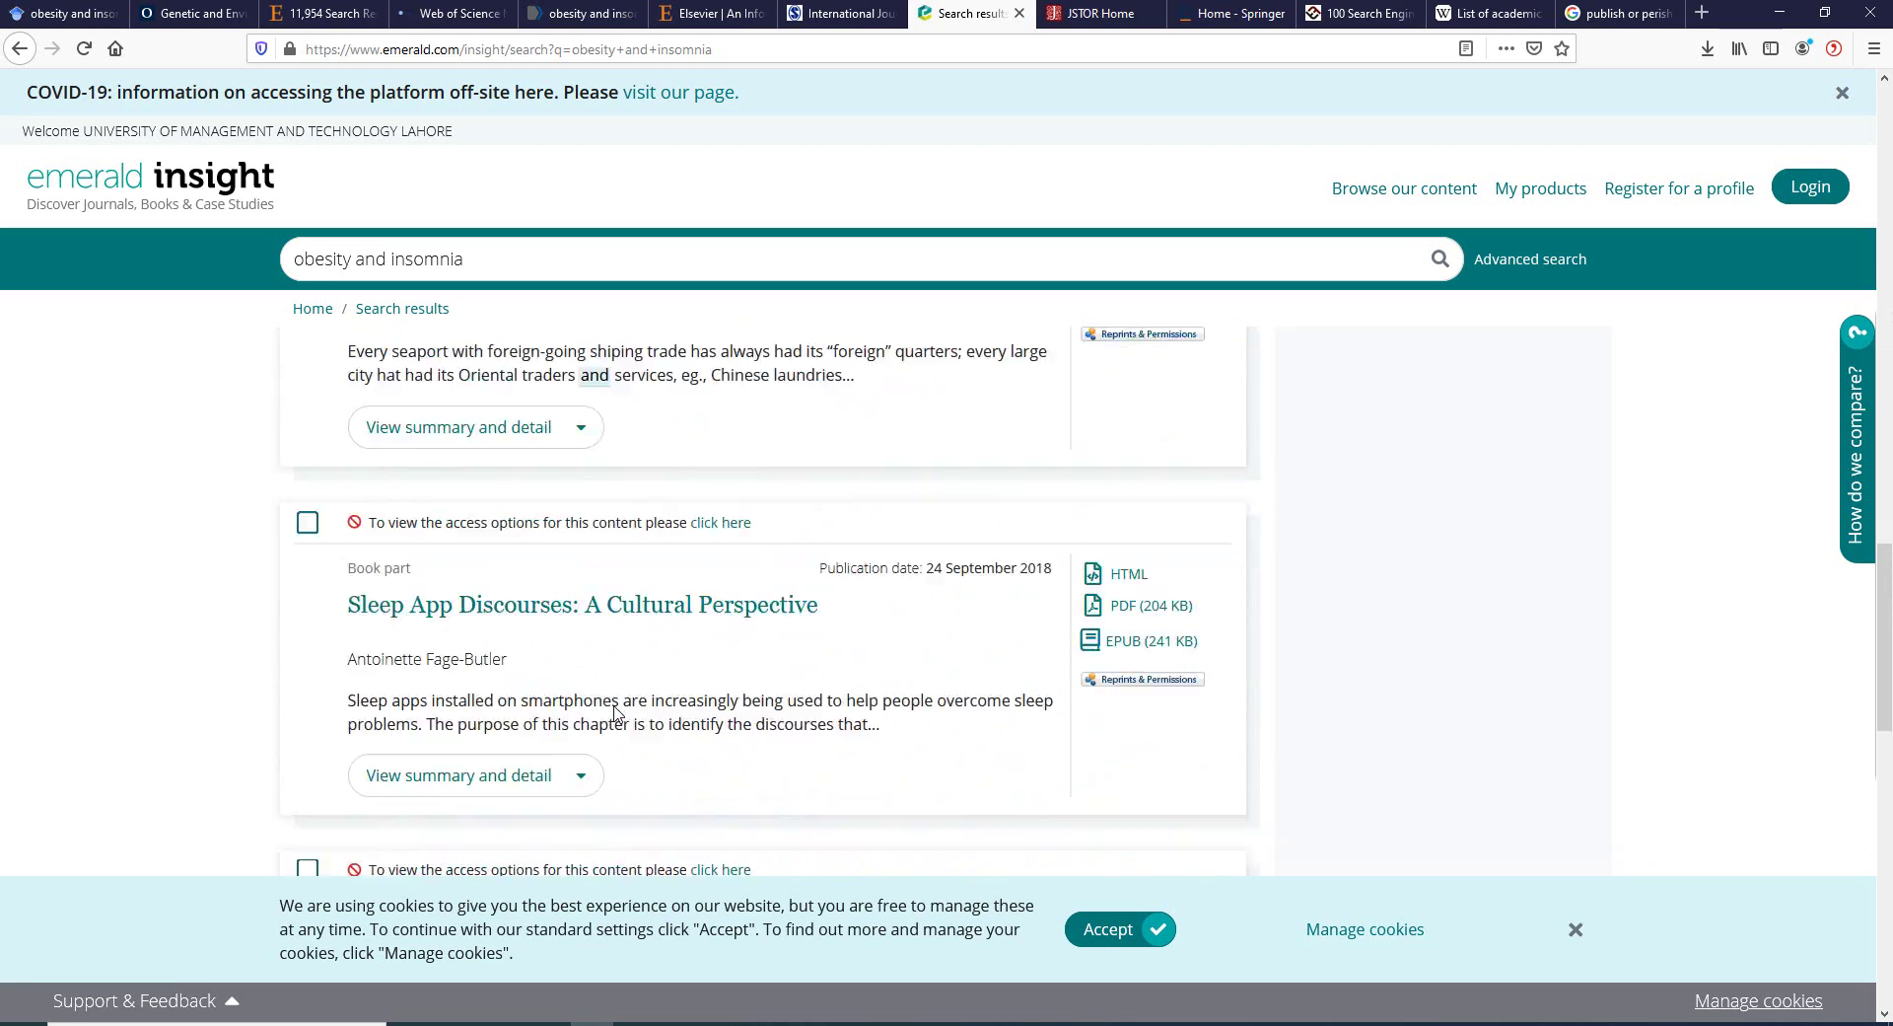
{"action": "scroll", "coordinate": [615, 712], "scroll_direction": "up", "scroll_amount": 10}
{"action": "scroll", "coordinate": [615, 710], "scroll_direction": "up", "scroll_amount": 10}
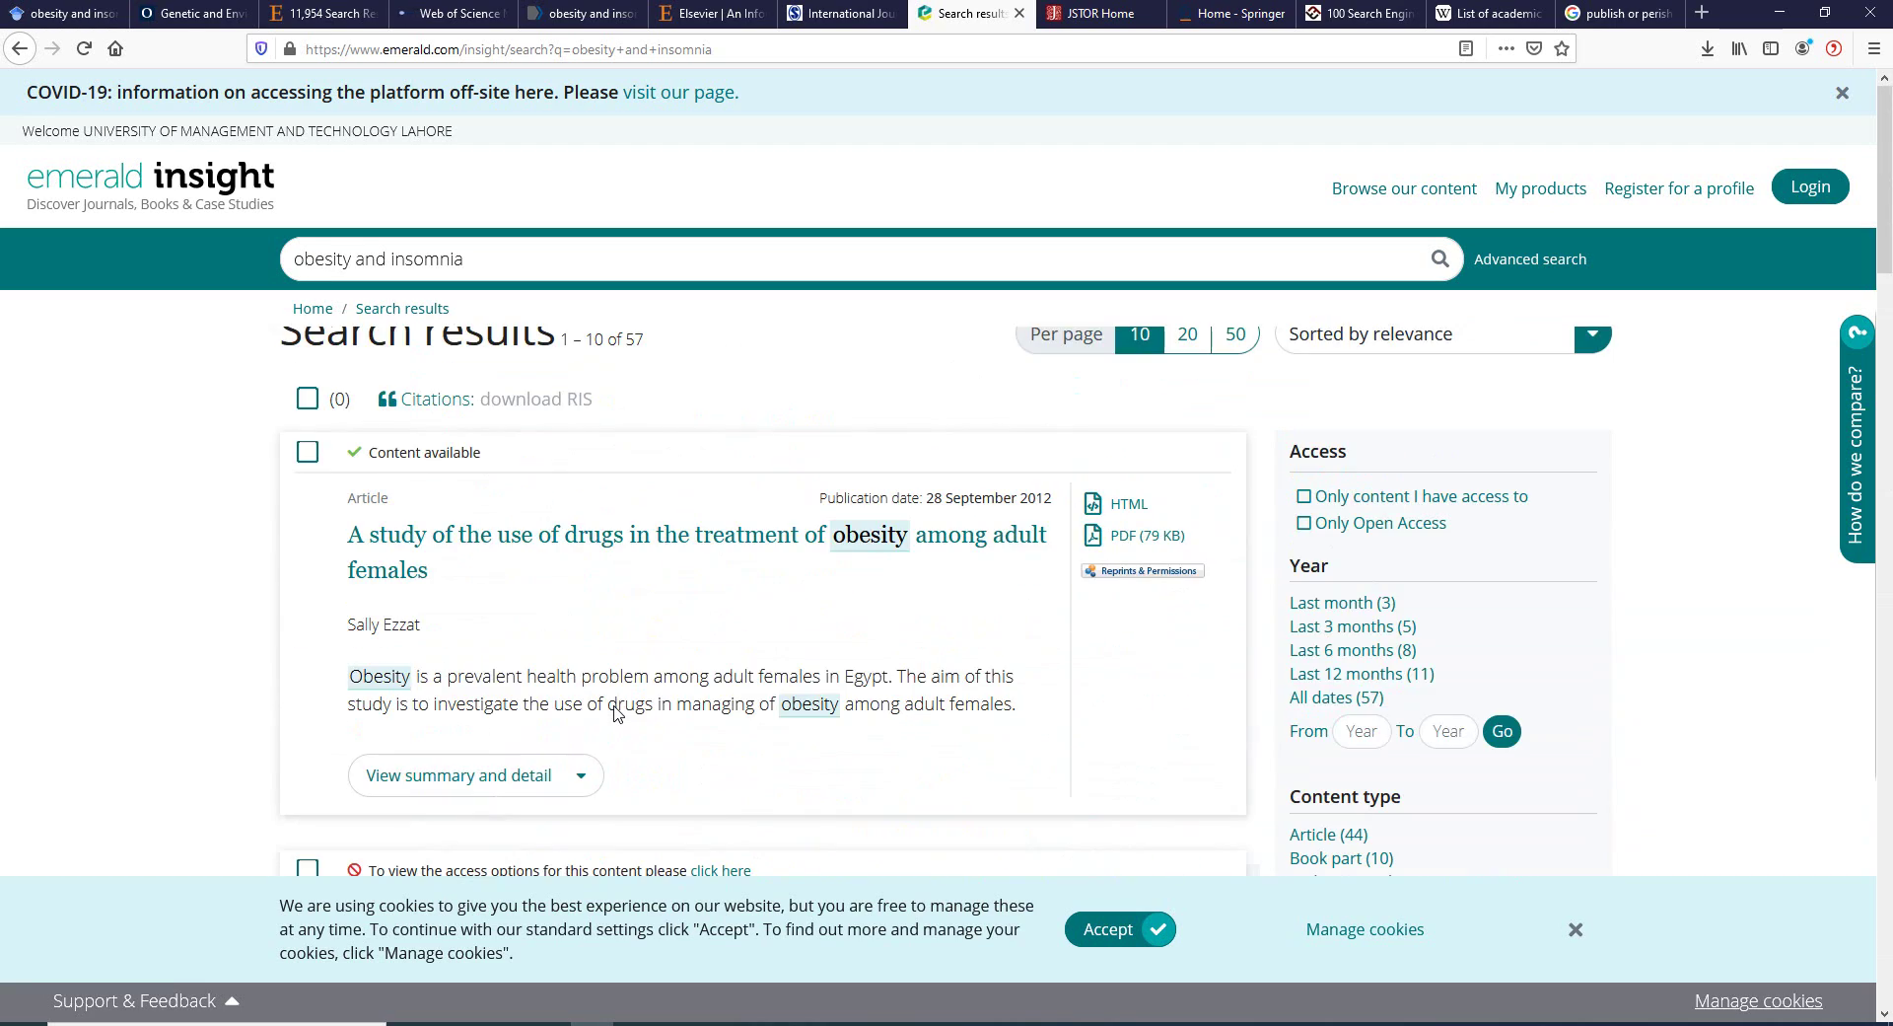
Switch to JSTOR, search for "obesity and insomnia" and look through the matching journal articles.
{"action": "left_click", "coordinate": [1094, 13]}
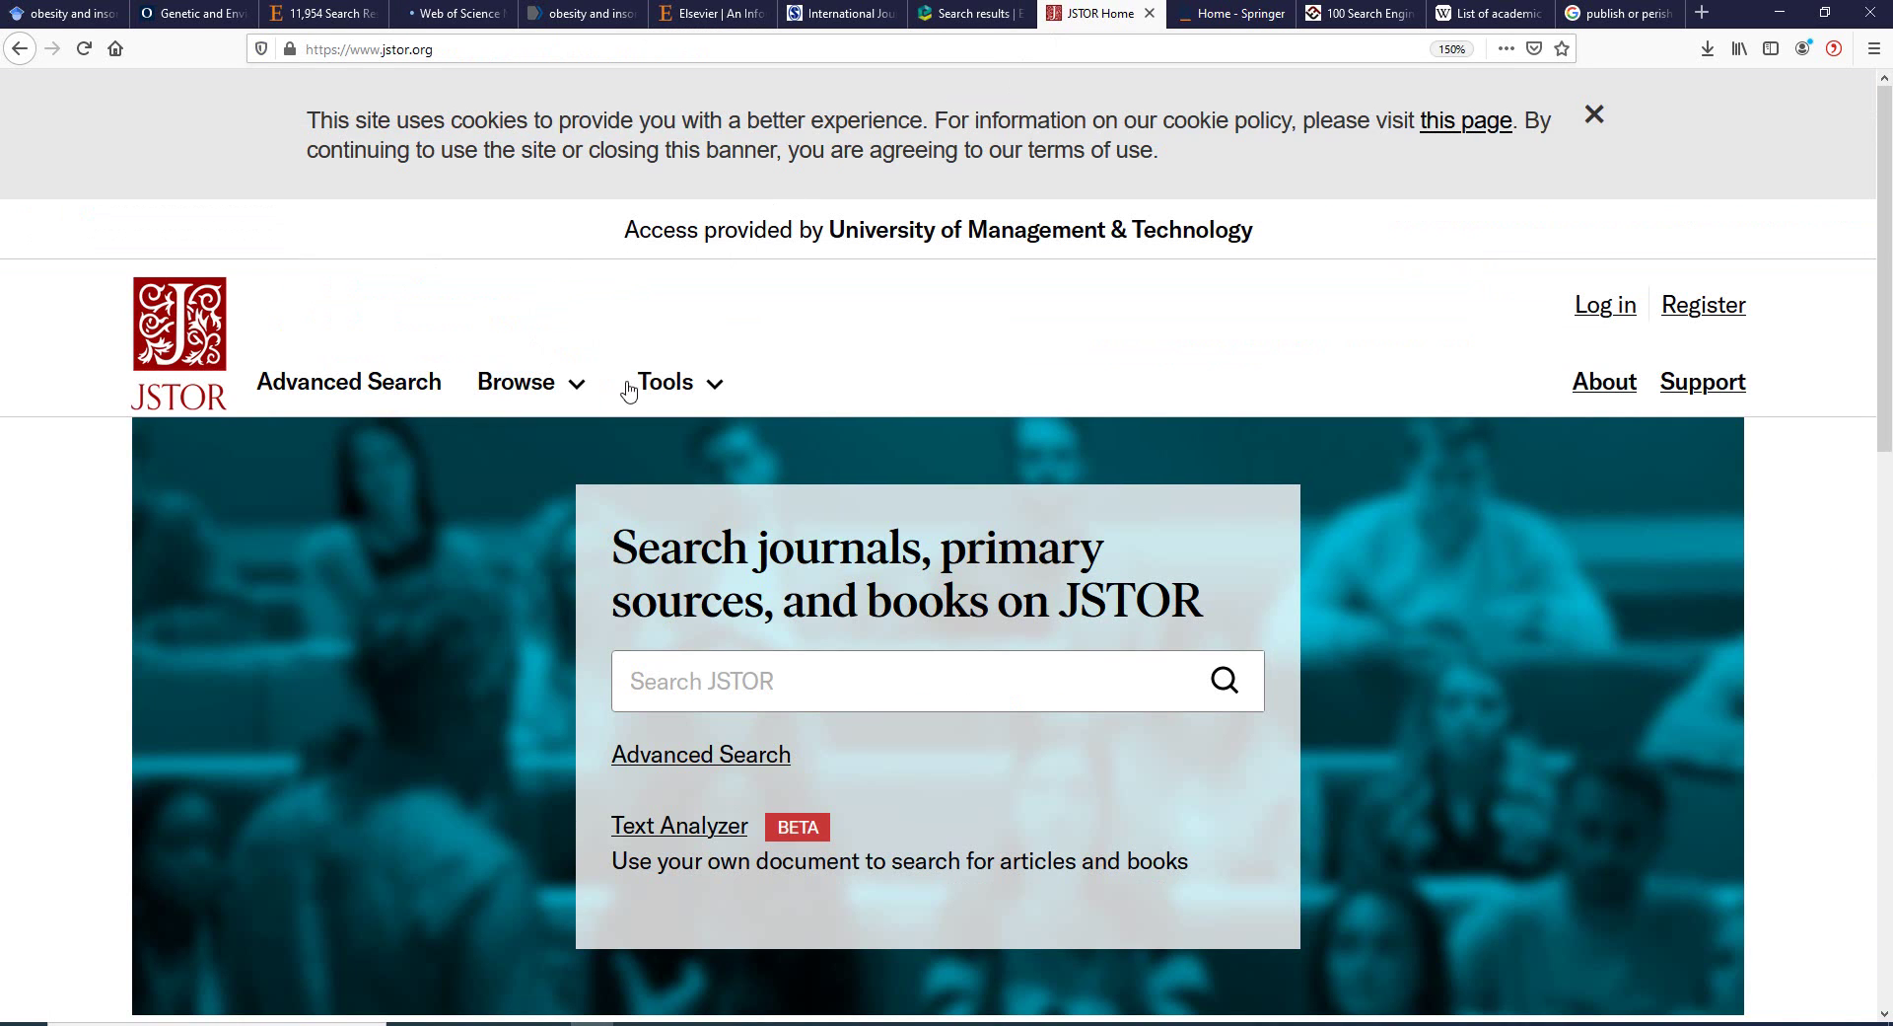
{"action": "left_click", "coordinate": [720, 672]}
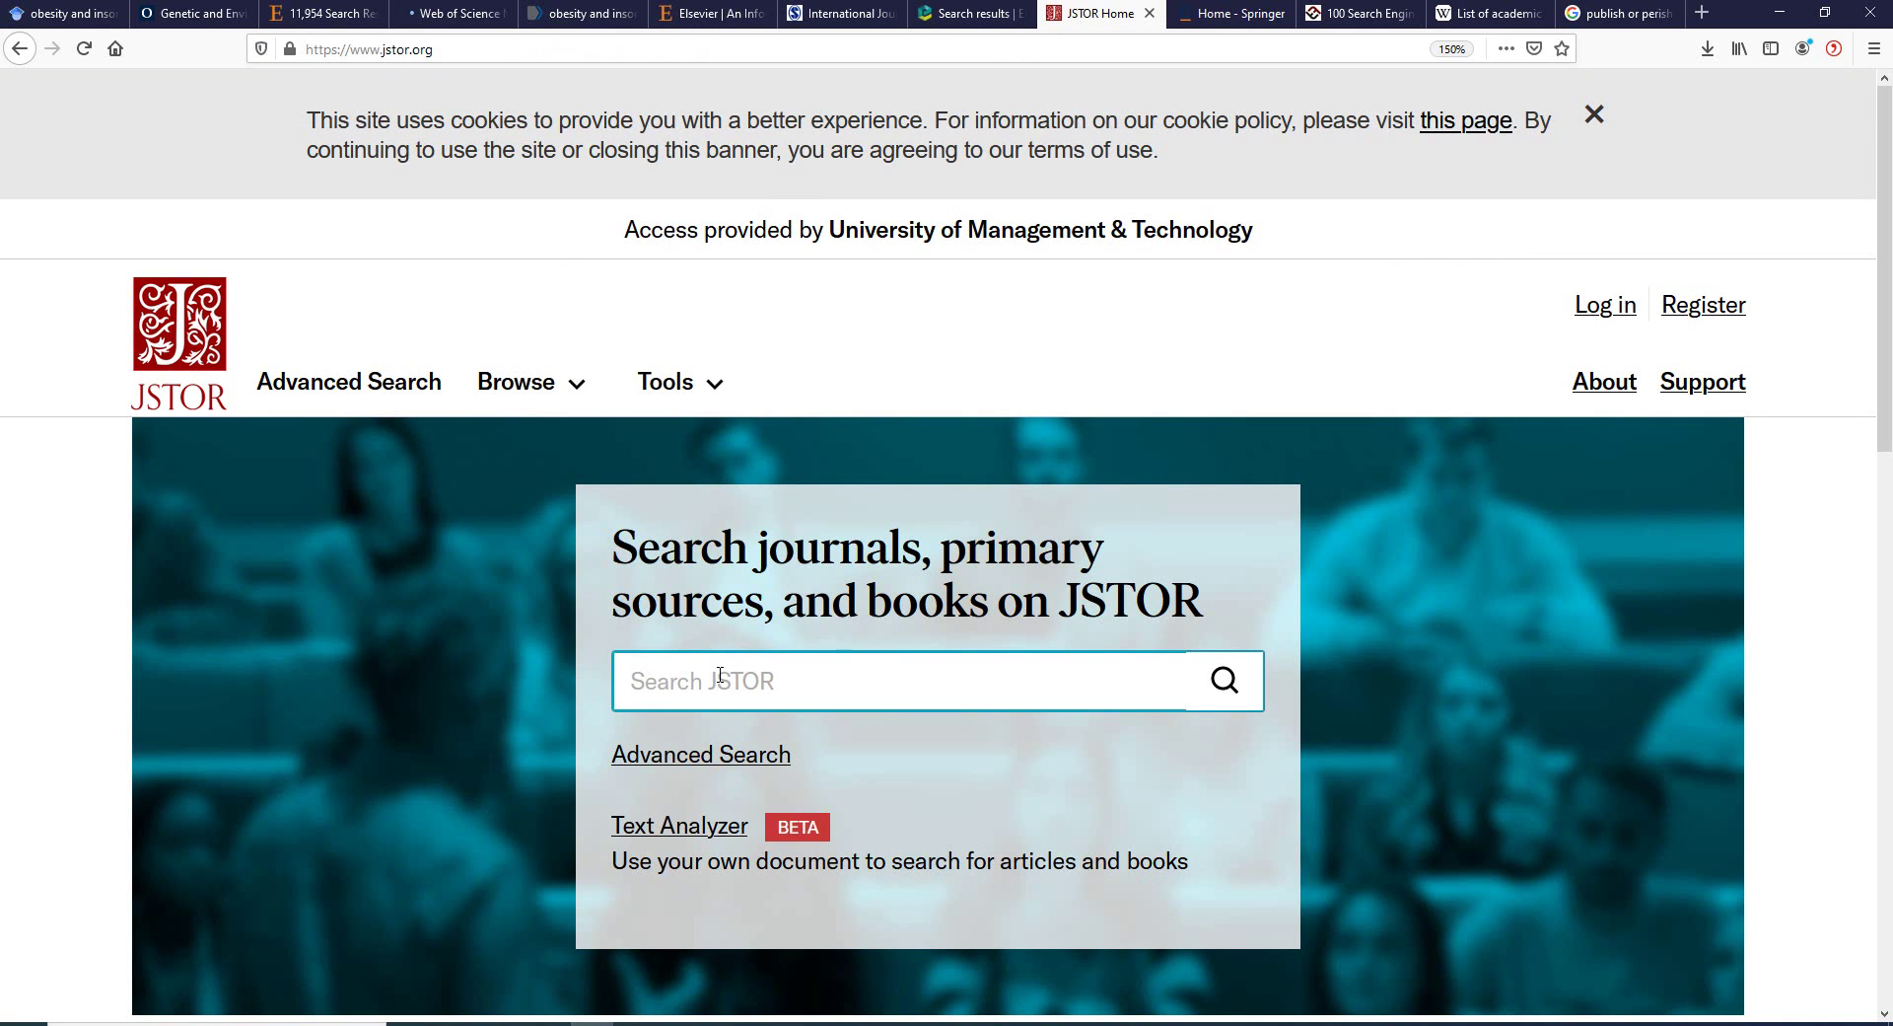
{"action": "type", "text": "obesity and insomnia"}
{"action": "key", "text": "Return"}
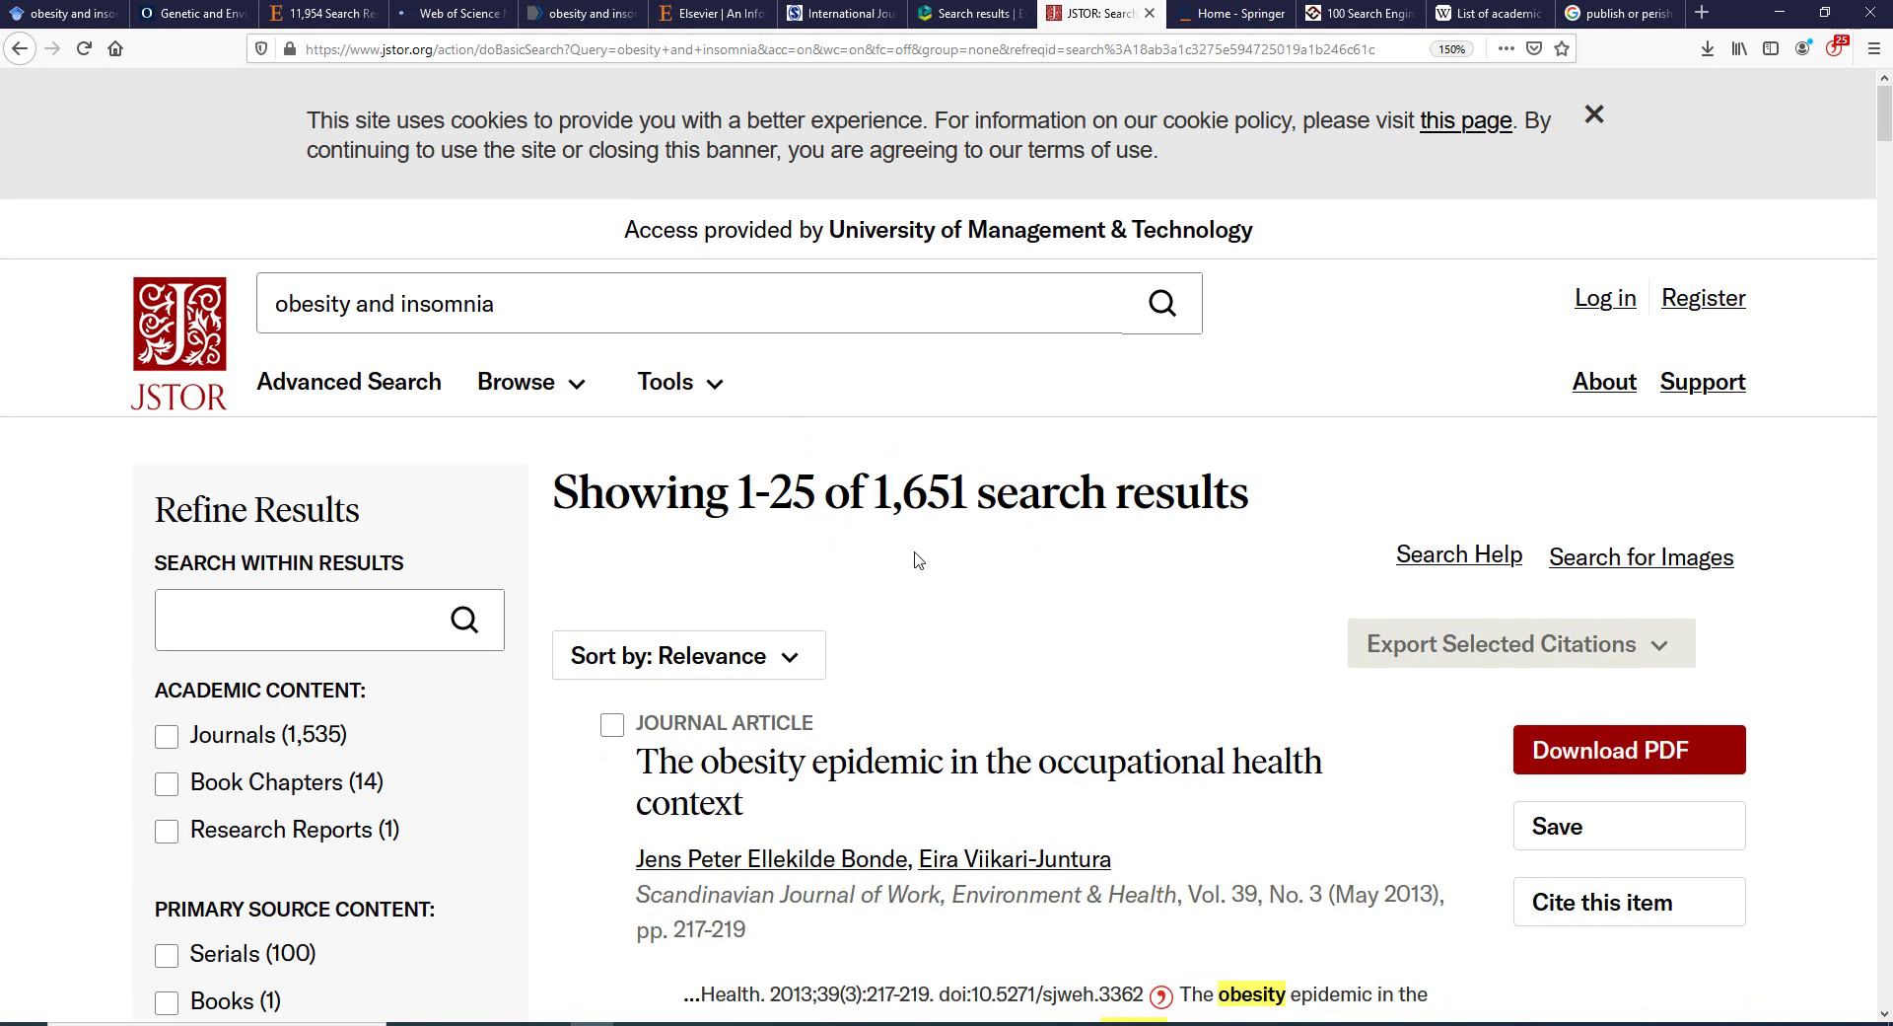
{"action": "scroll", "coordinate": [917, 559], "scroll_direction": "down", "scroll_amount": 3}
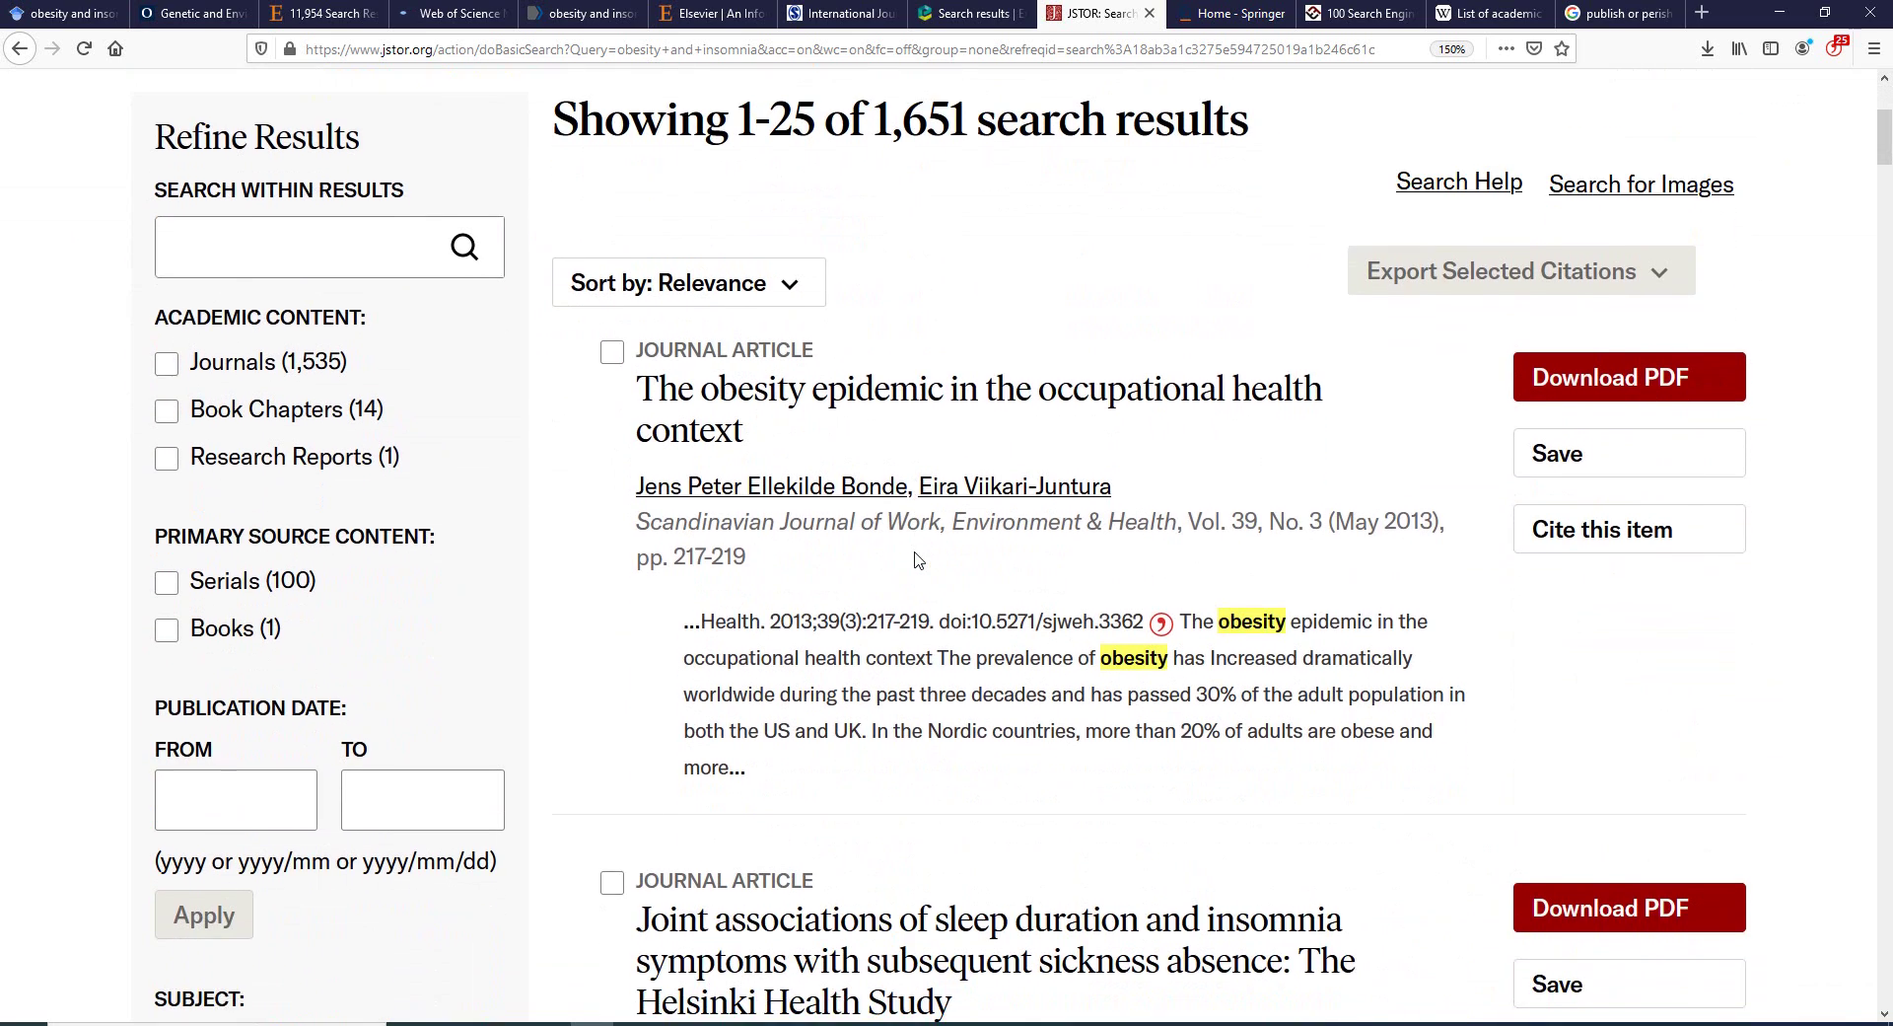
{"action": "scroll", "coordinate": [917, 559], "scroll_direction": "down", "scroll_amount": 3}
{"action": "scroll", "coordinate": [917, 560], "scroll_direction": "down", "scroll_amount": 10}
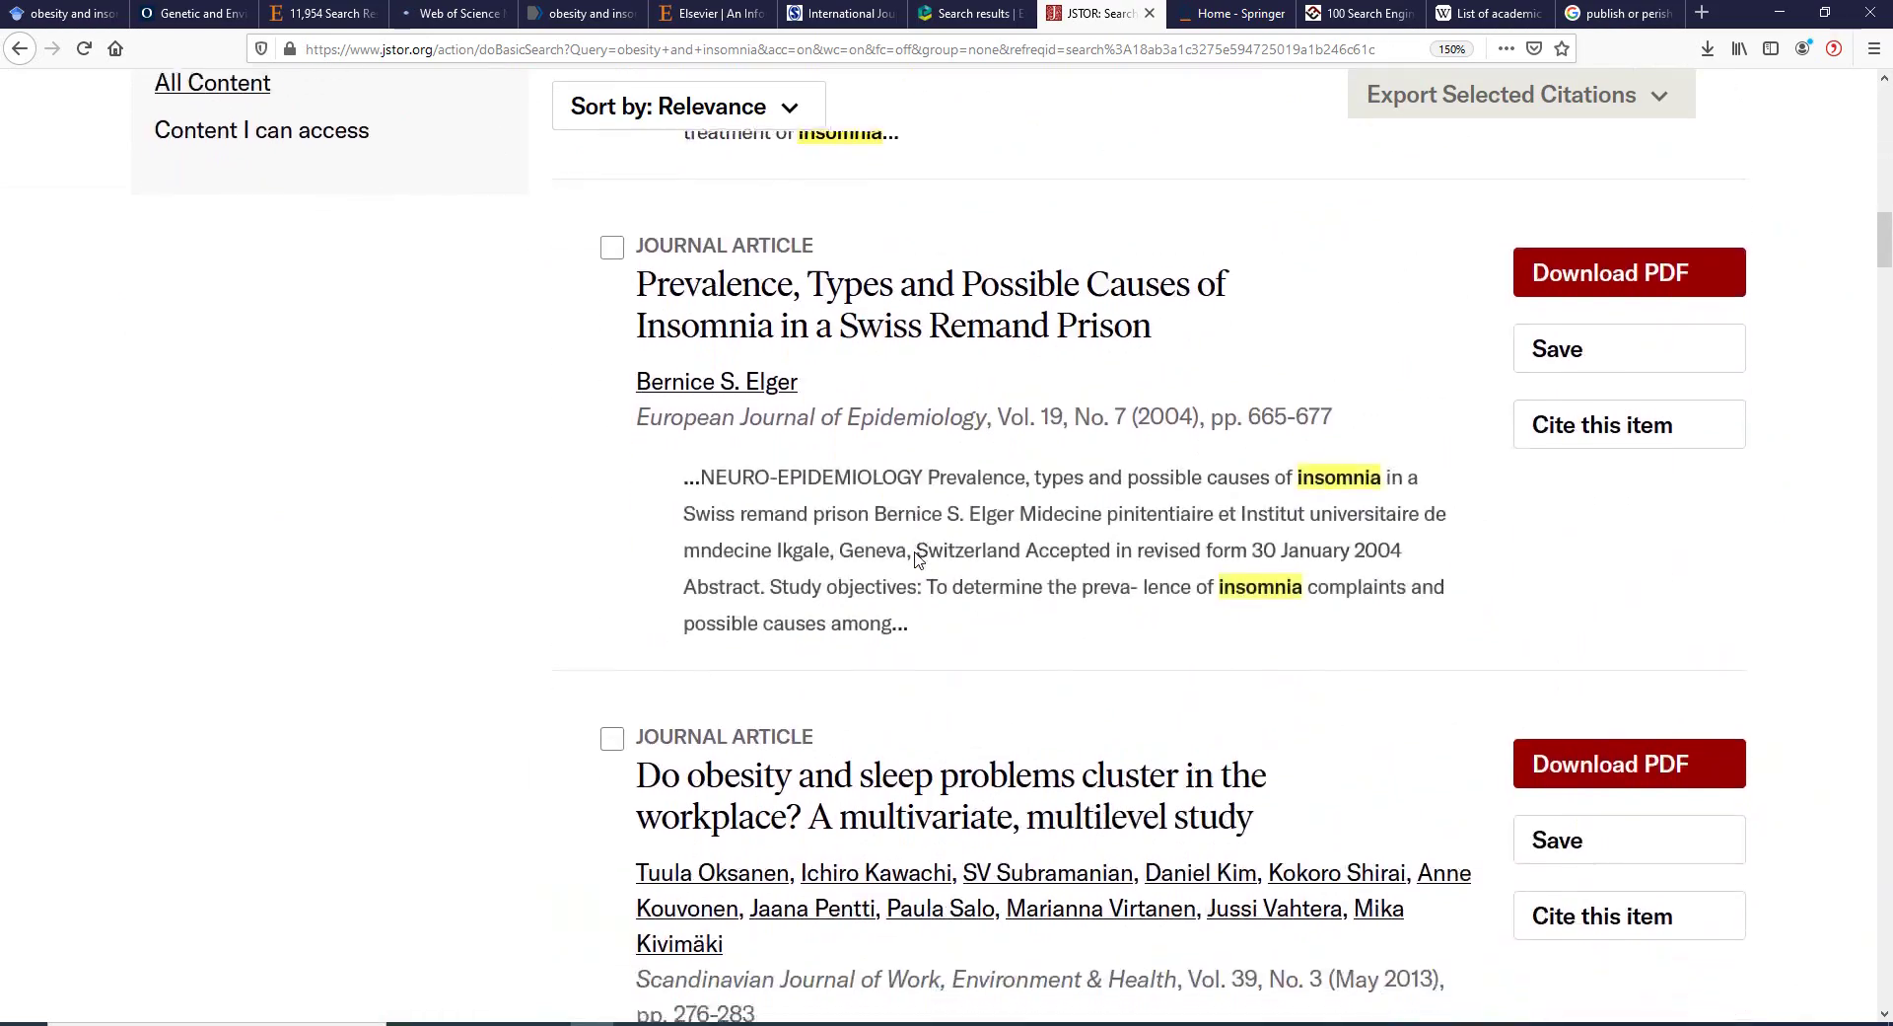
{"action": "key", "text": "Home"}
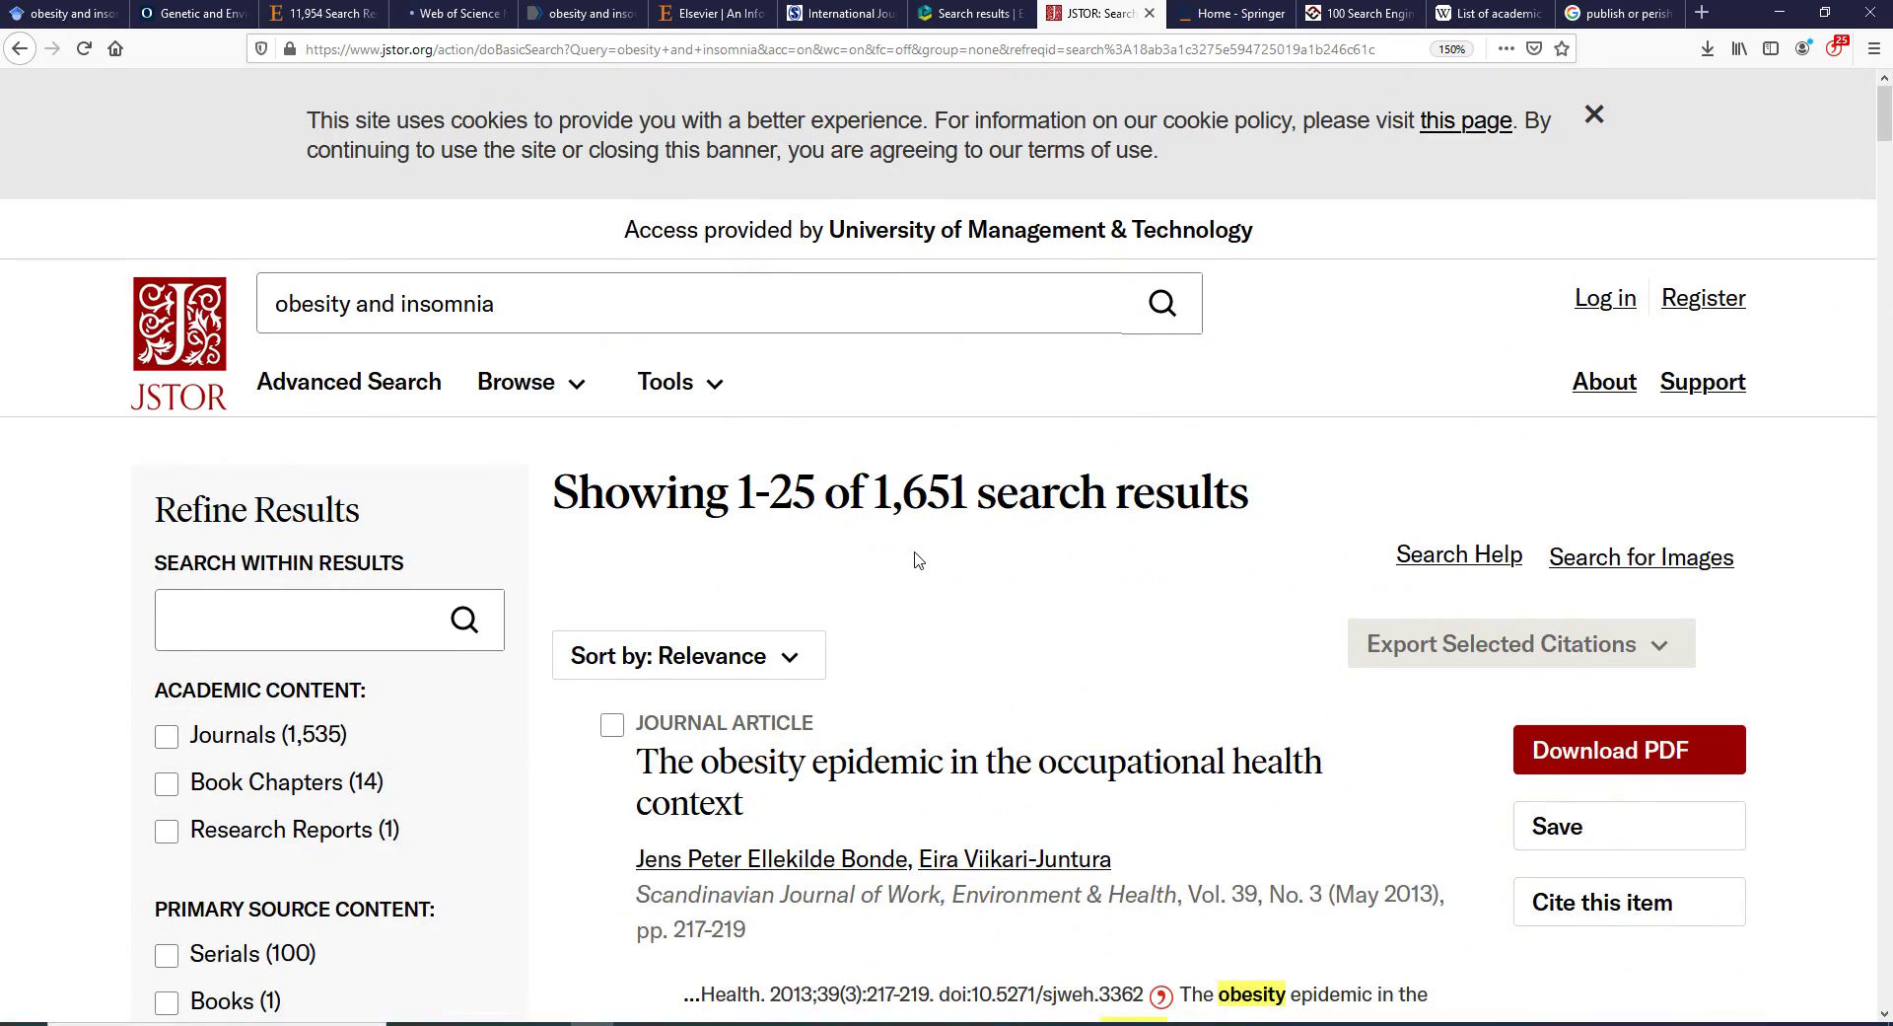
Switch to SpringerLink, search for "obesity and insomnia" and look through the results.
{"action": "left_click", "coordinate": [1218, 18]}
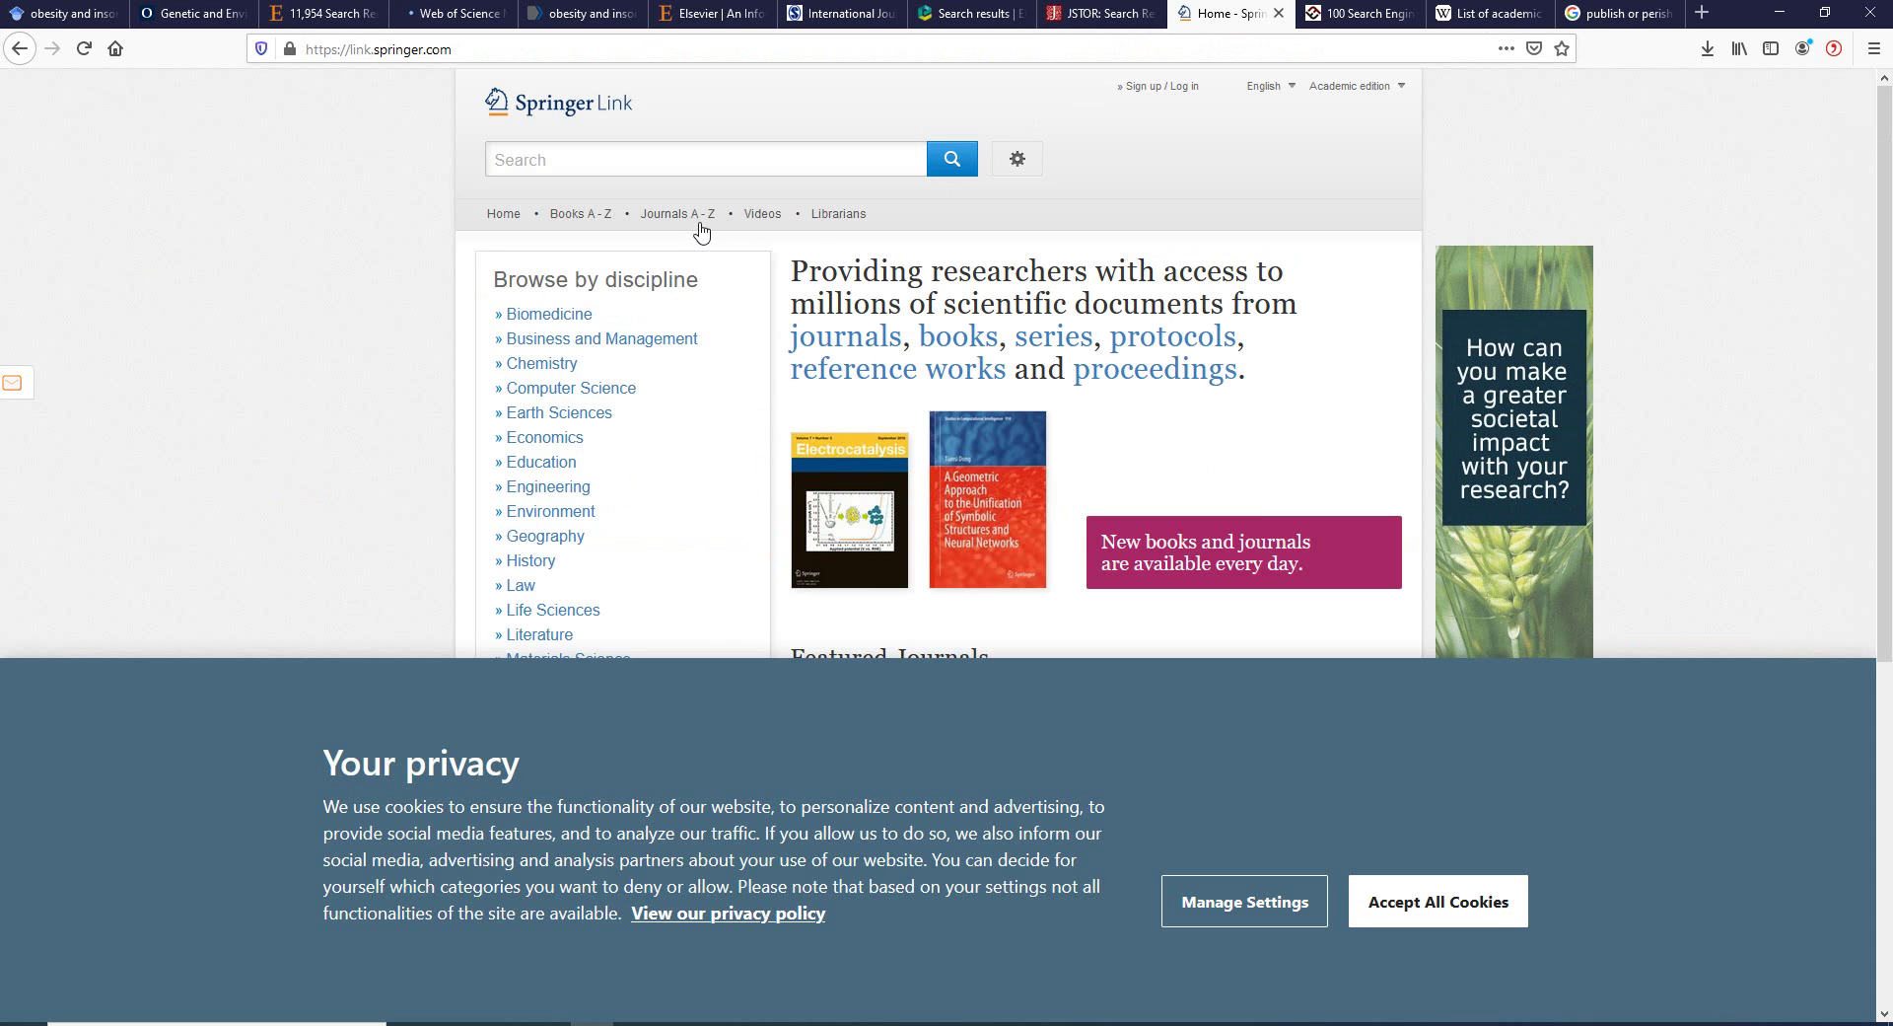
{"action": "left_click", "coordinate": [663, 165]}
{"action": "type", "text": "obesity and insomnia"}
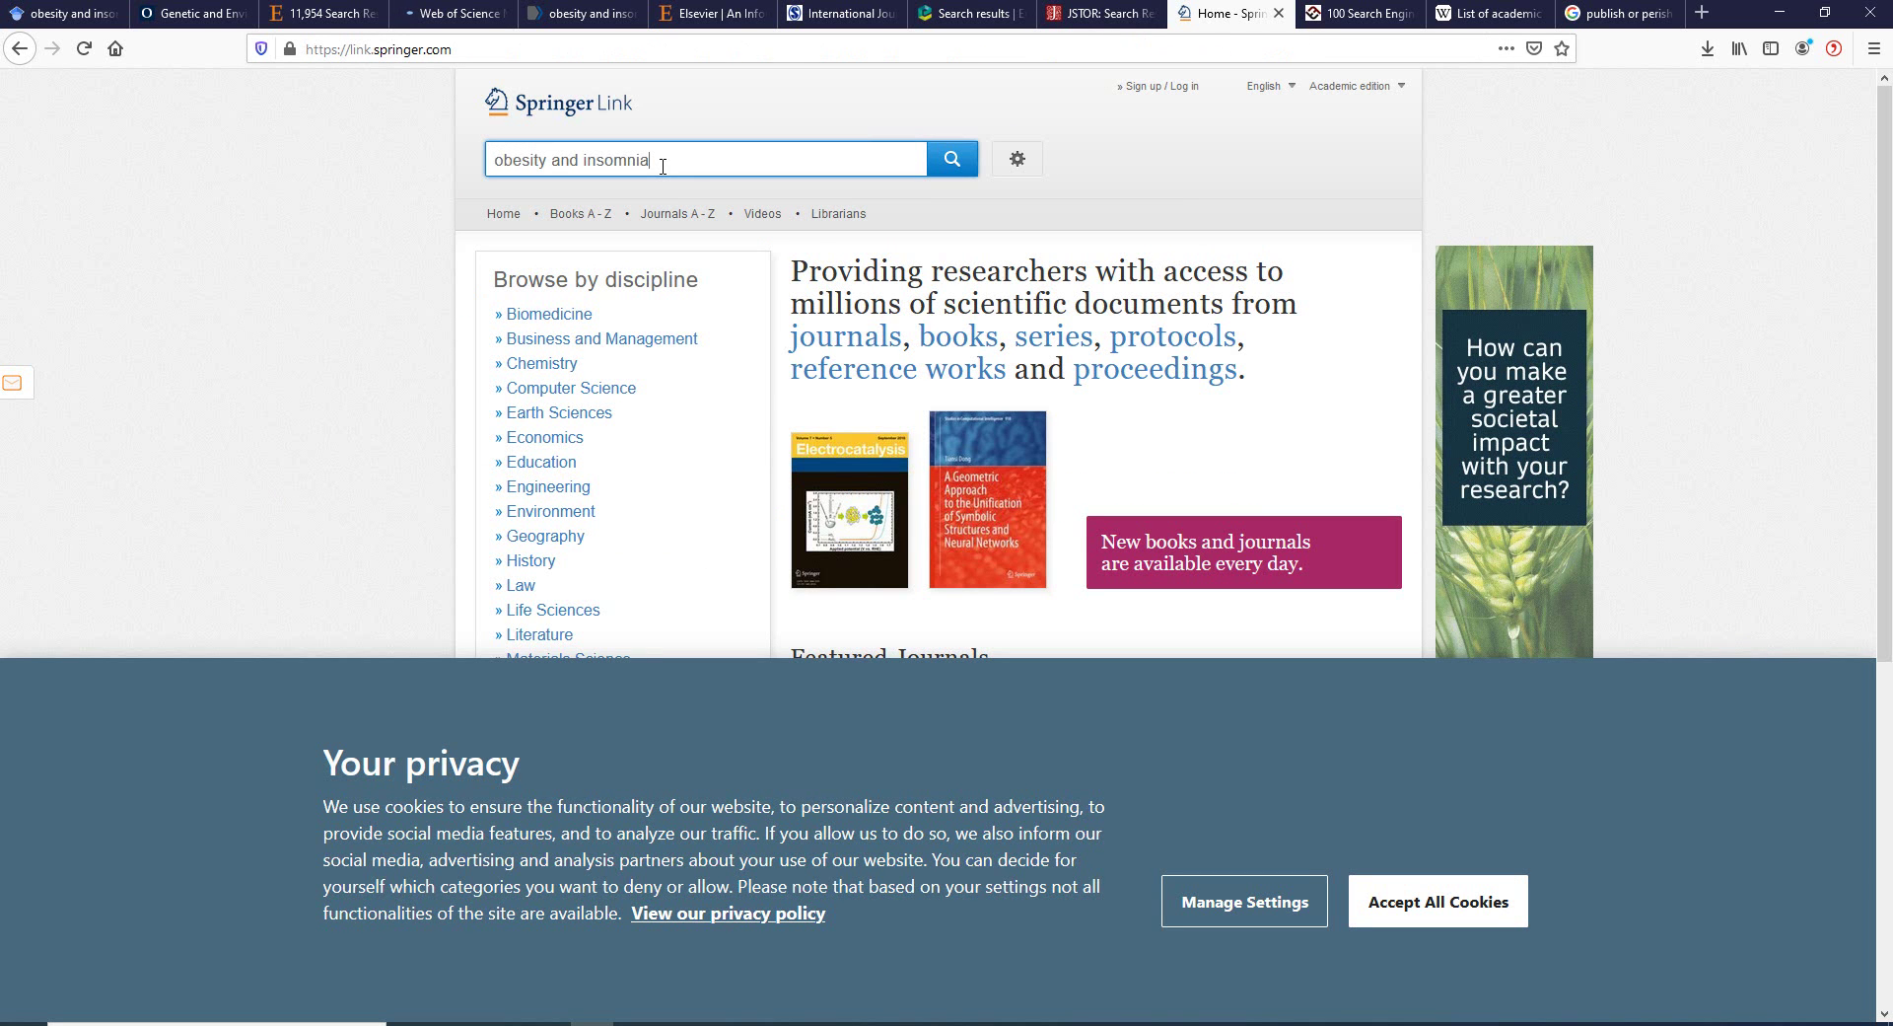
{"action": "key", "text": "Return"}
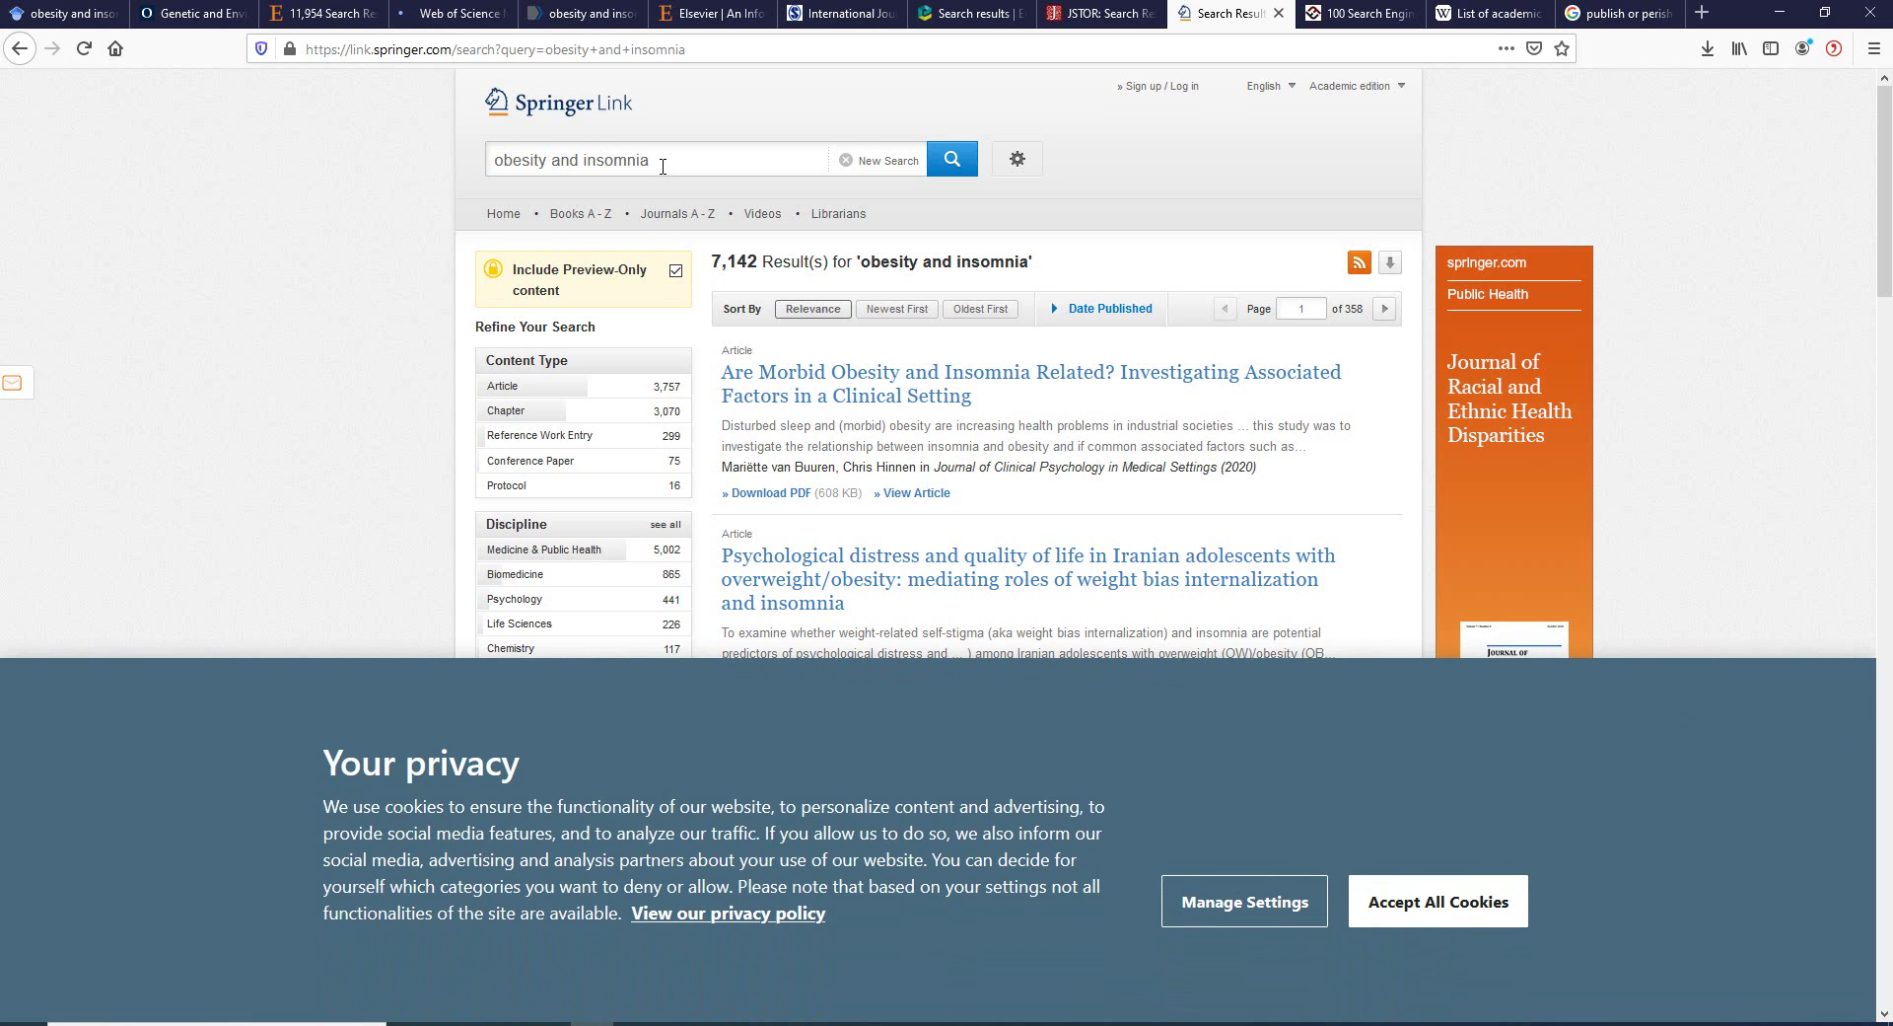
{"action": "scroll", "coordinate": [1077, 505], "scroll_direction": "down", "scroll_amount": 3}
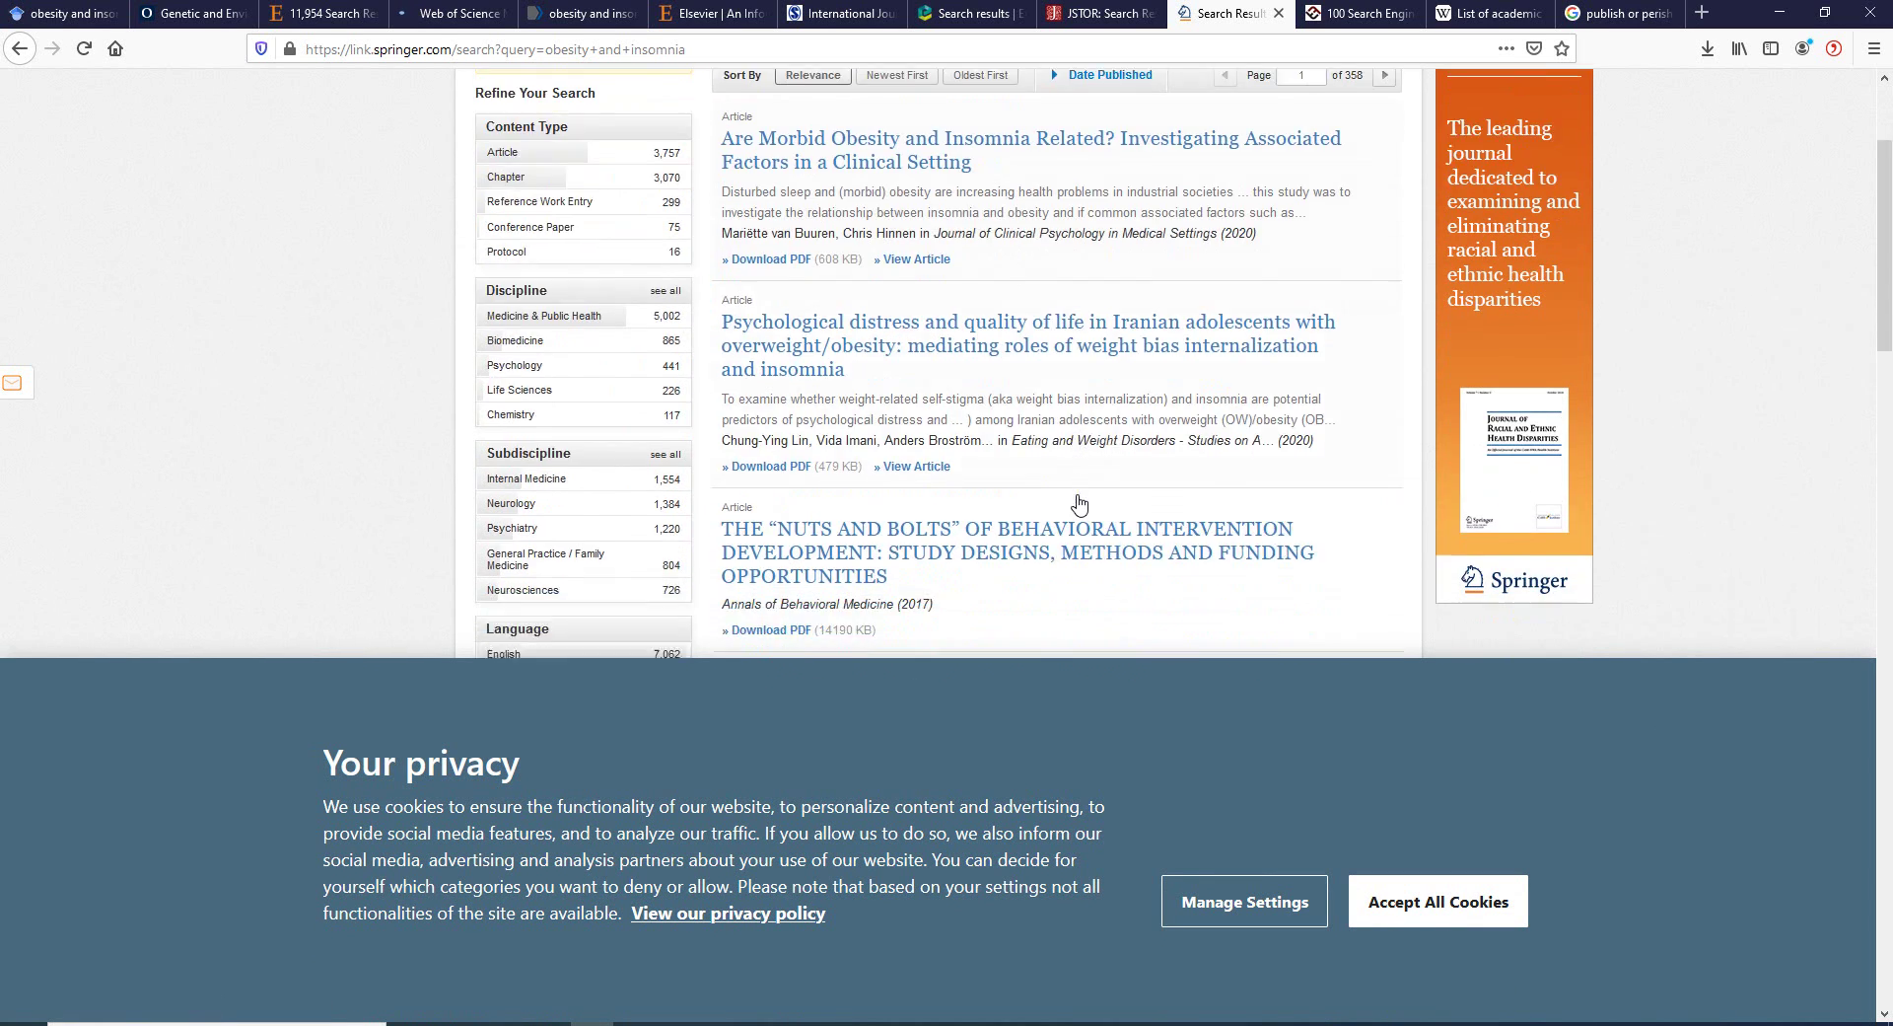
{"action": "scroll", "coordinate": [1079, 505], "scroll_direction": "up", "scroll_amount": 3}
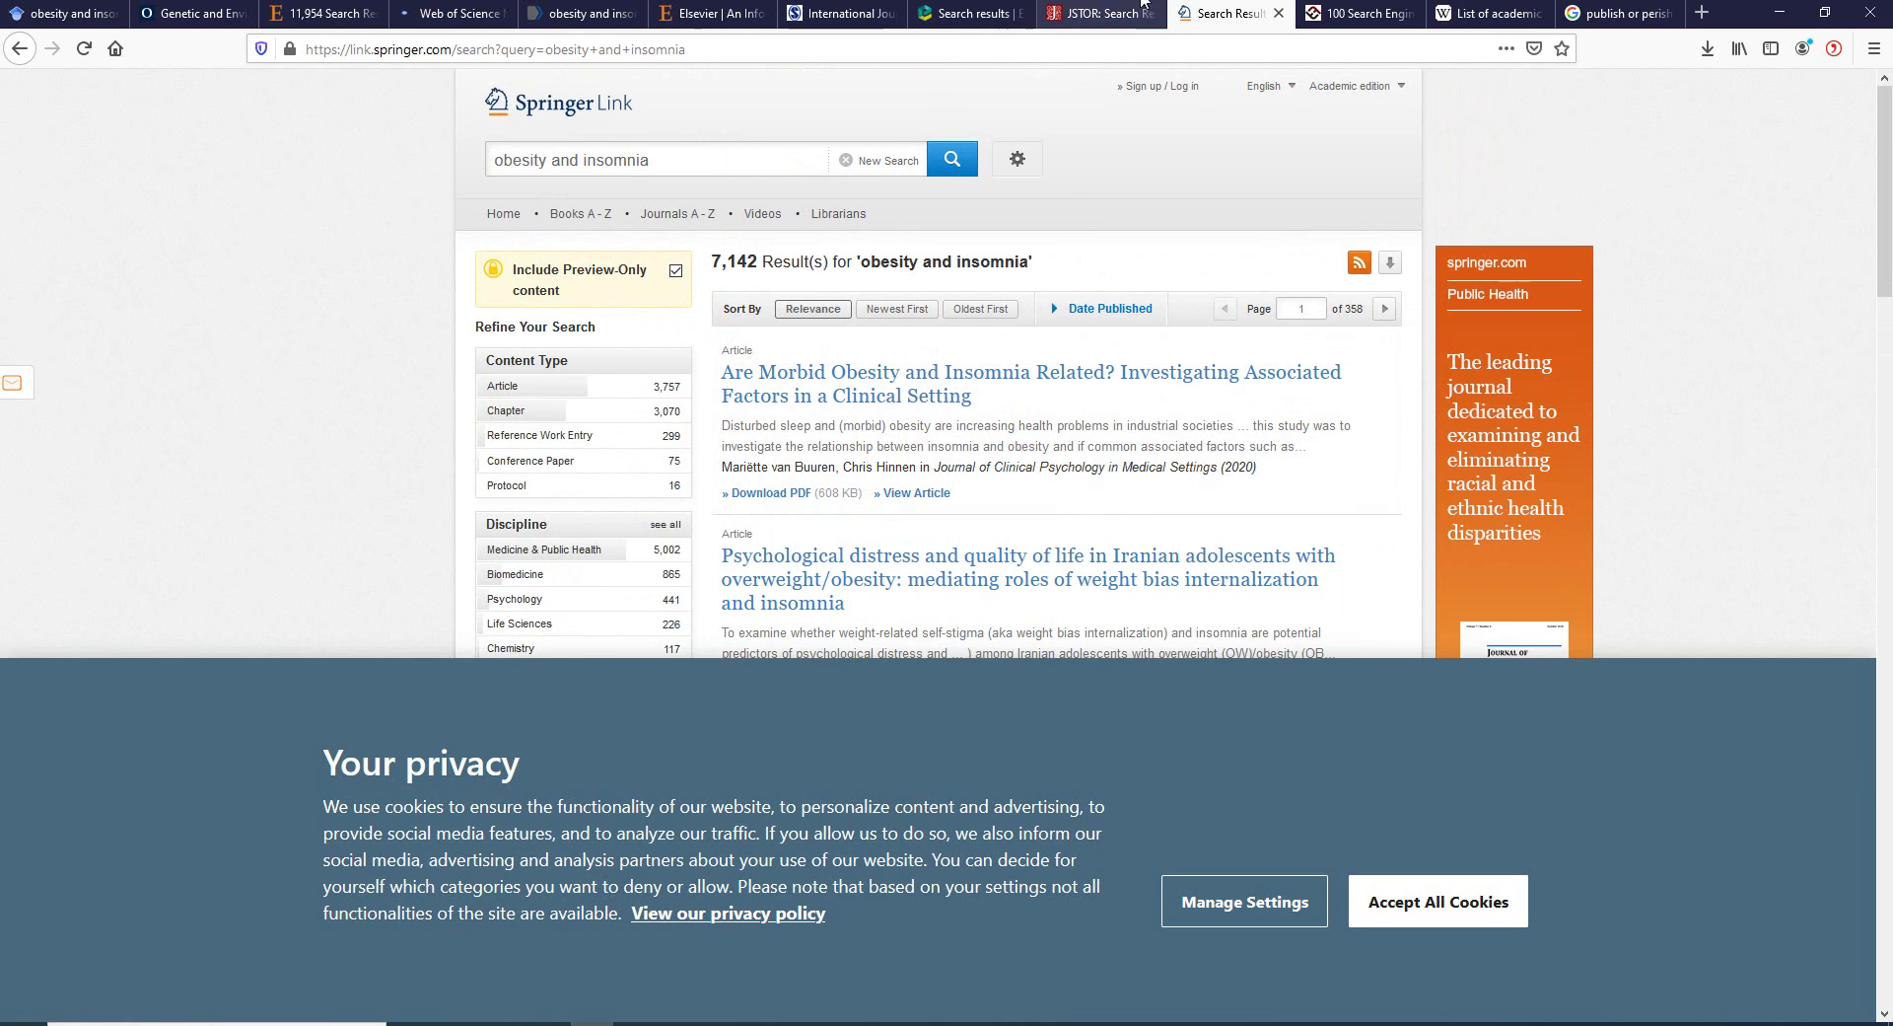
Switch to the TeachThought article on 100 search engines for academic research and look through its general, database and journal sections.
{"action": "left_click", "coordinate": [1347, 10]}
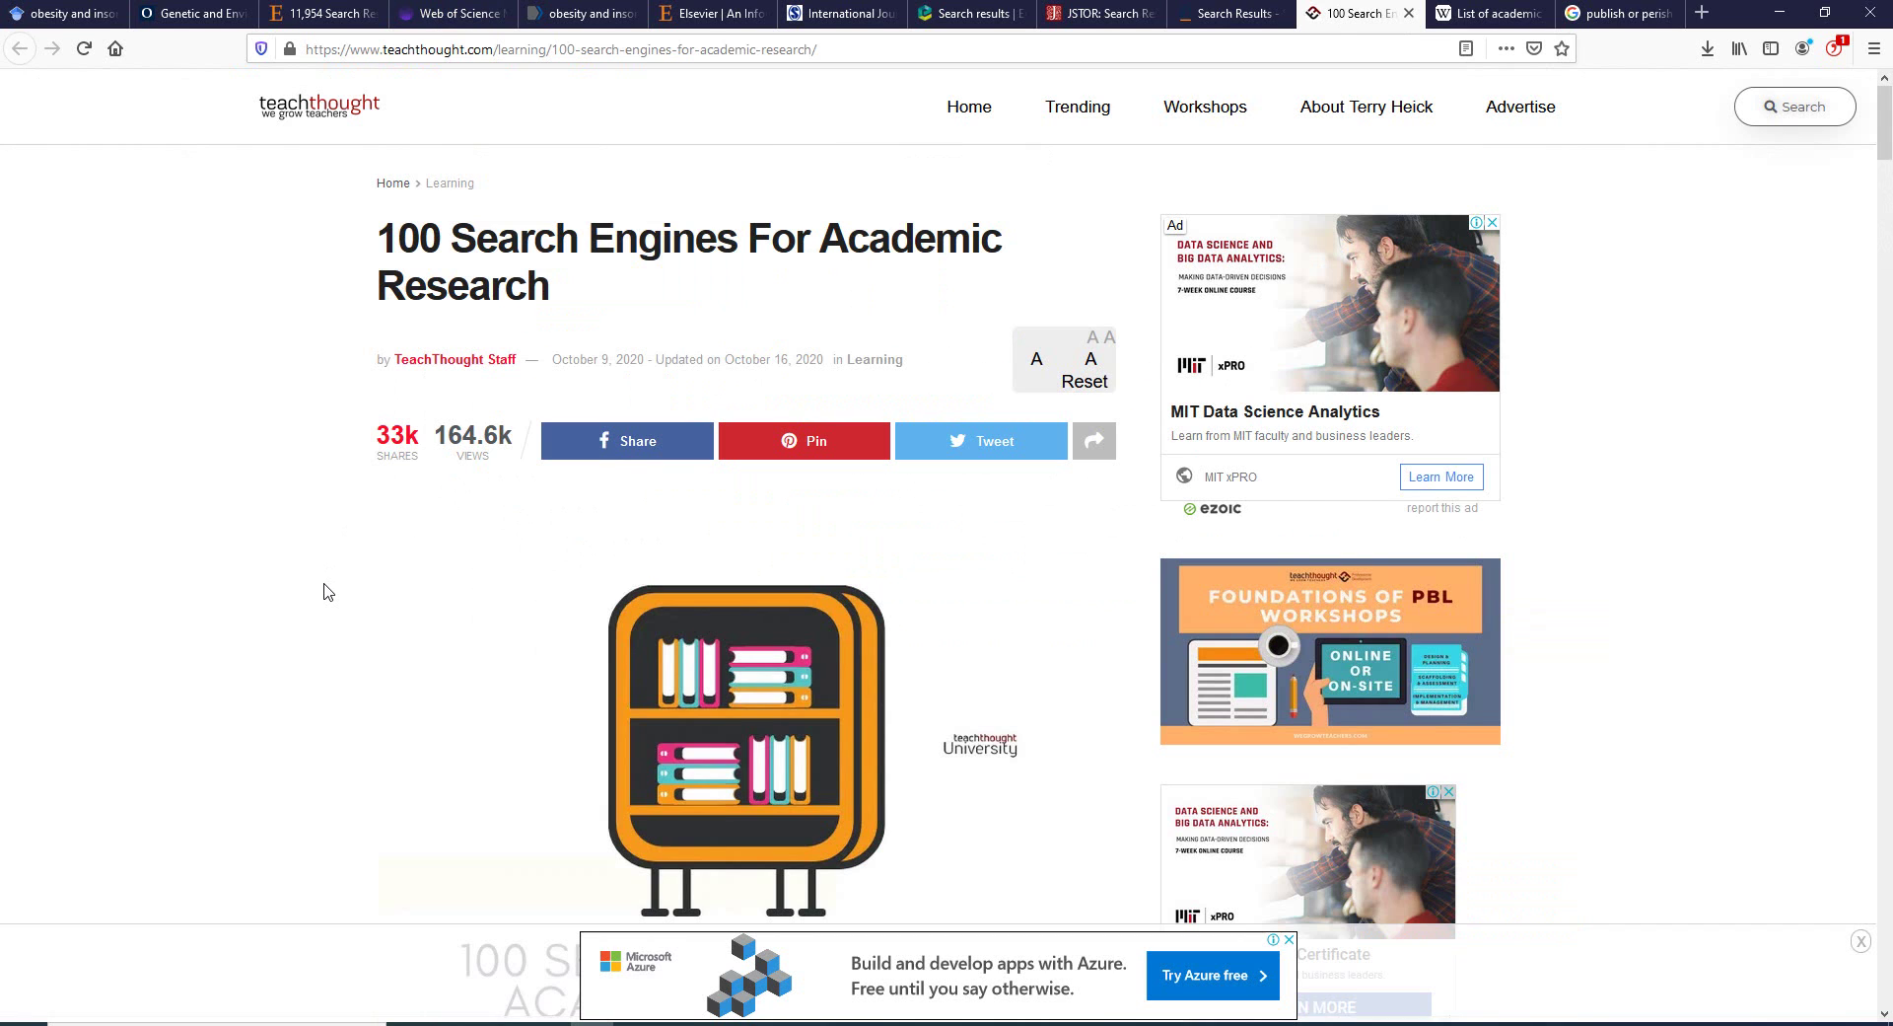
{"action": "scroll", "coordinate": [325, 590], "scroll_direction": "down", "scroll_amount": 15}
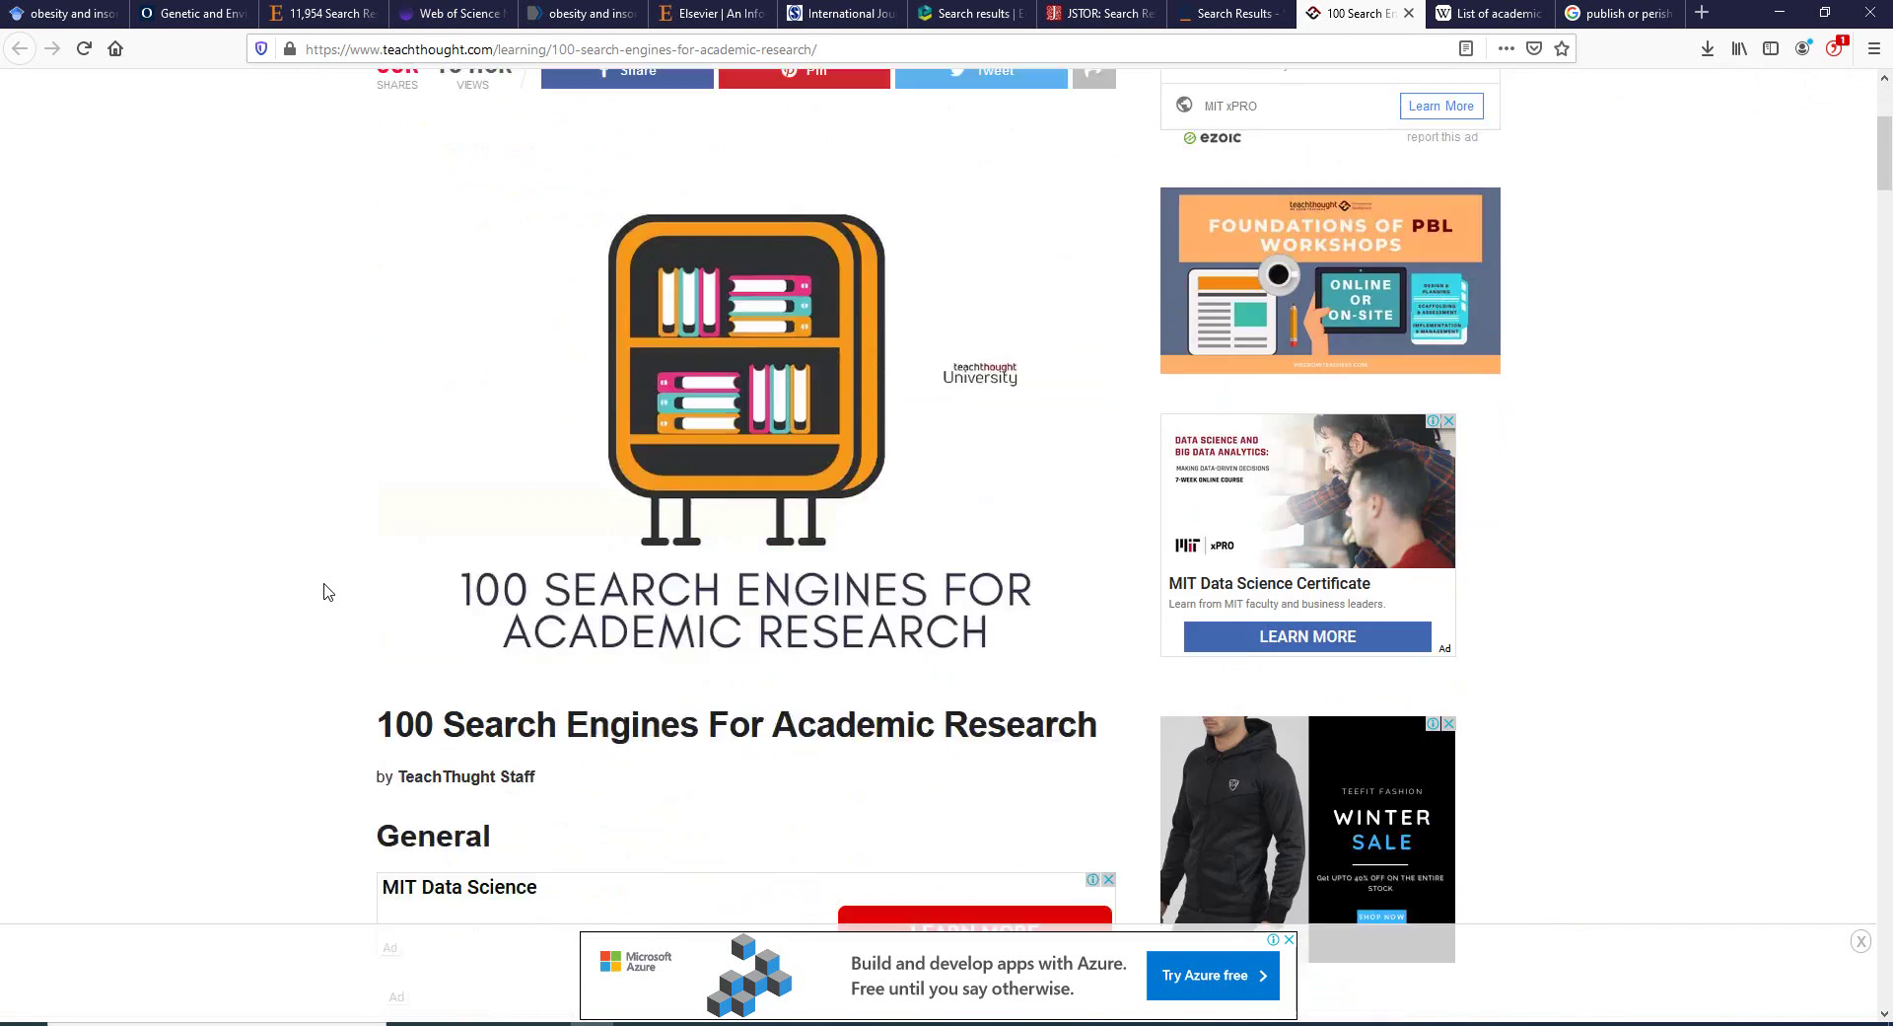
{"action": "scroll", "coordinate": [328, 592], "scroll_direction": "up", "scroll_amount": 1}
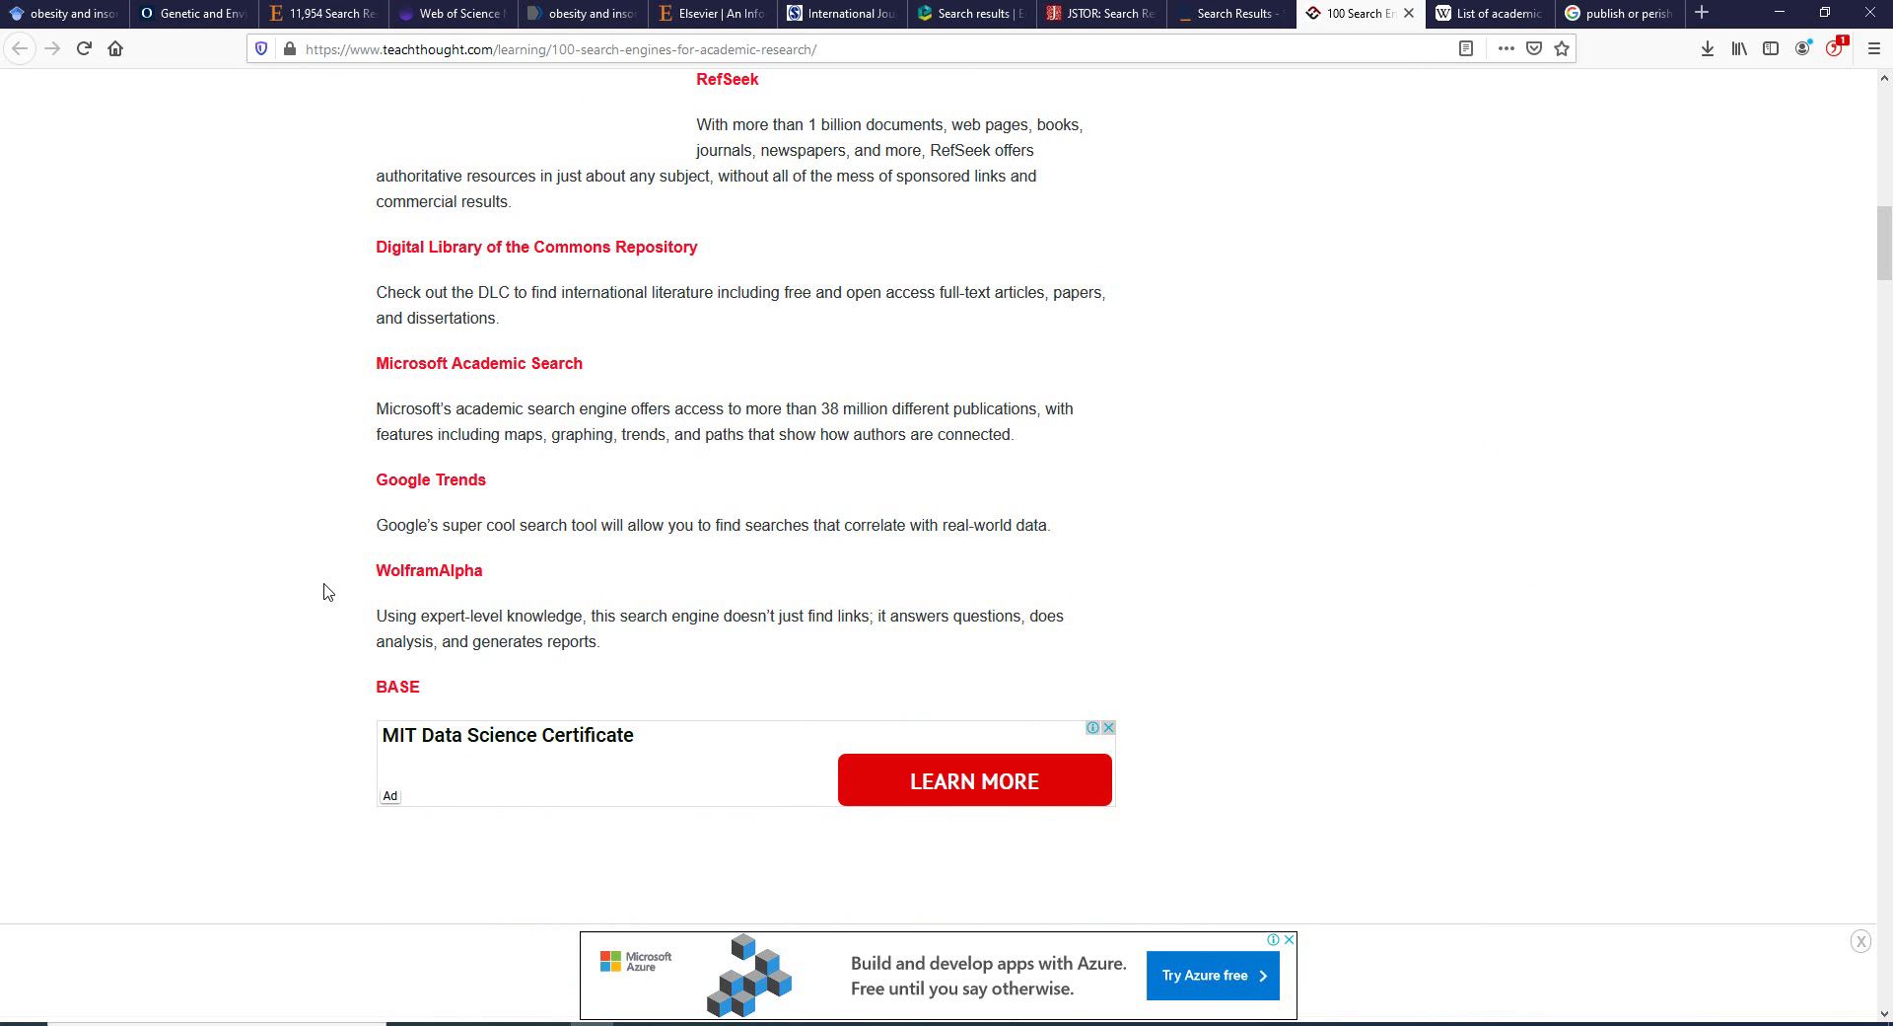
{"action": "scroll", "coordinate": [328, 591], "scroll_direction": "down", "scroll_amount": 1}
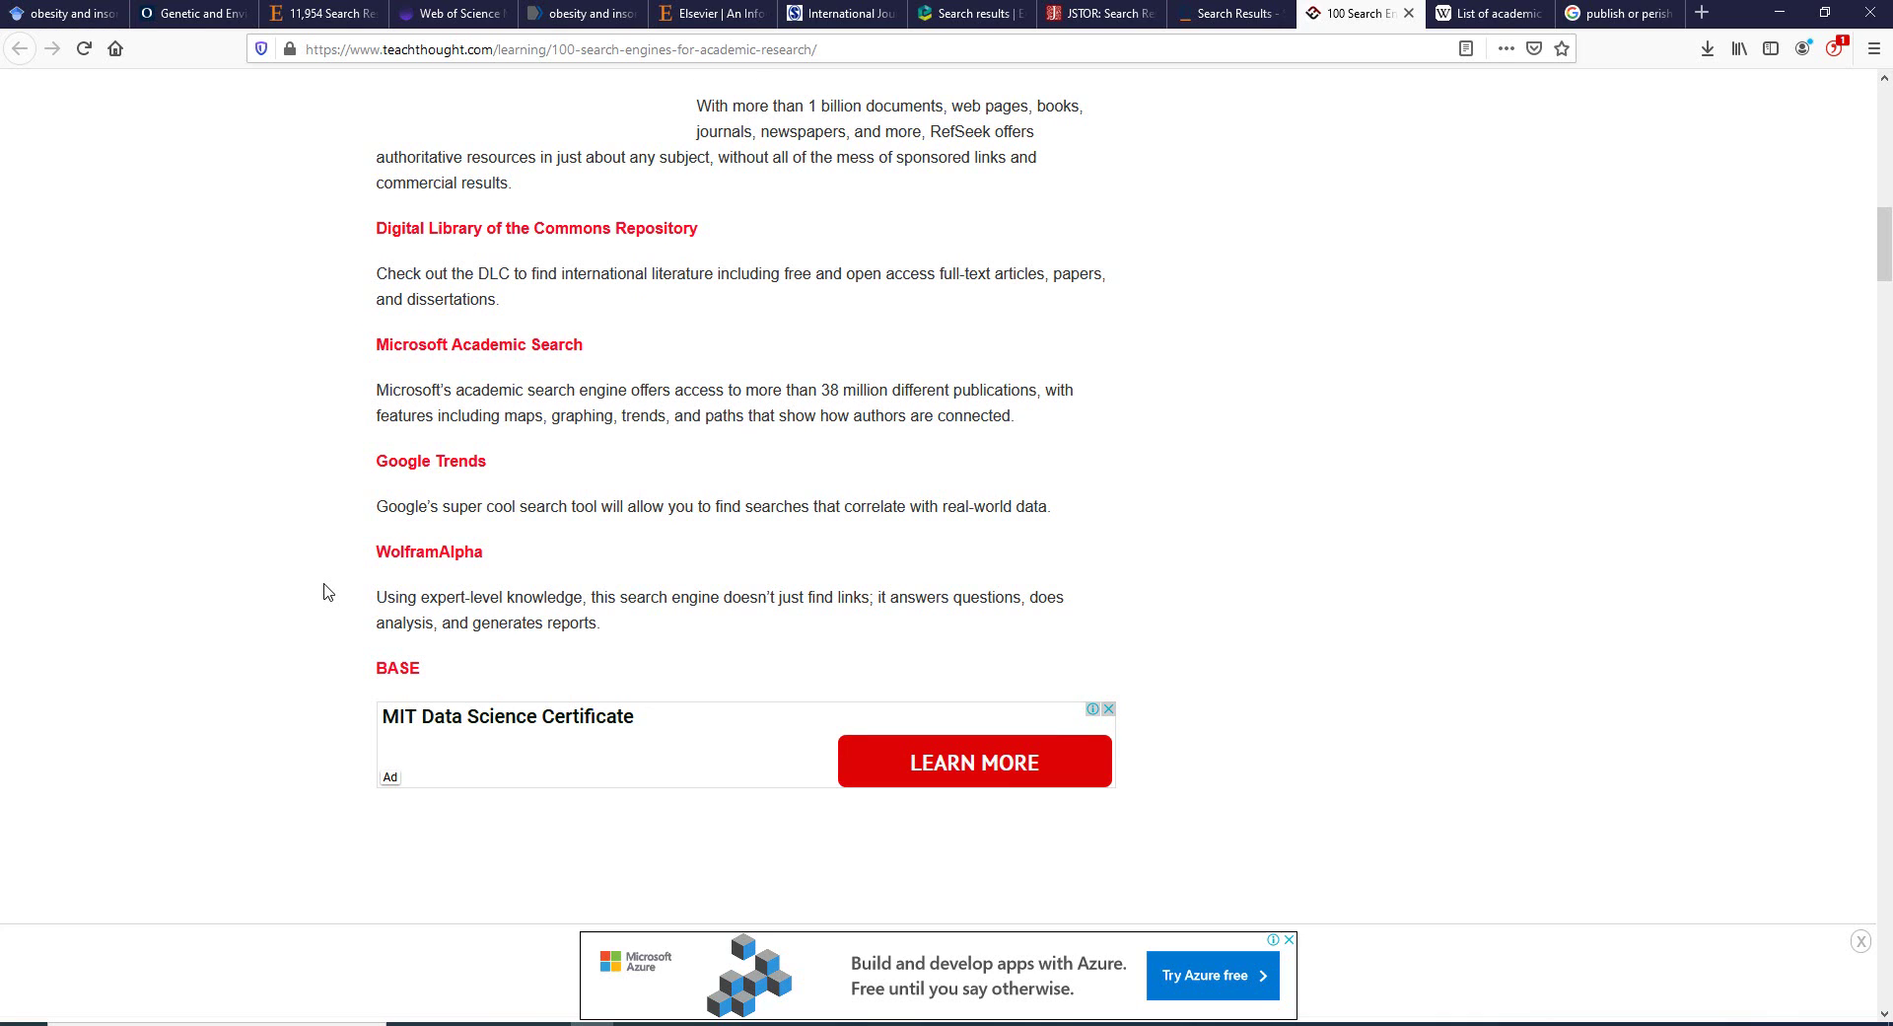
{"action": "scroll", "coordinate": [328, 591], "scroll_direction": "down", "scroll_amount": 10}
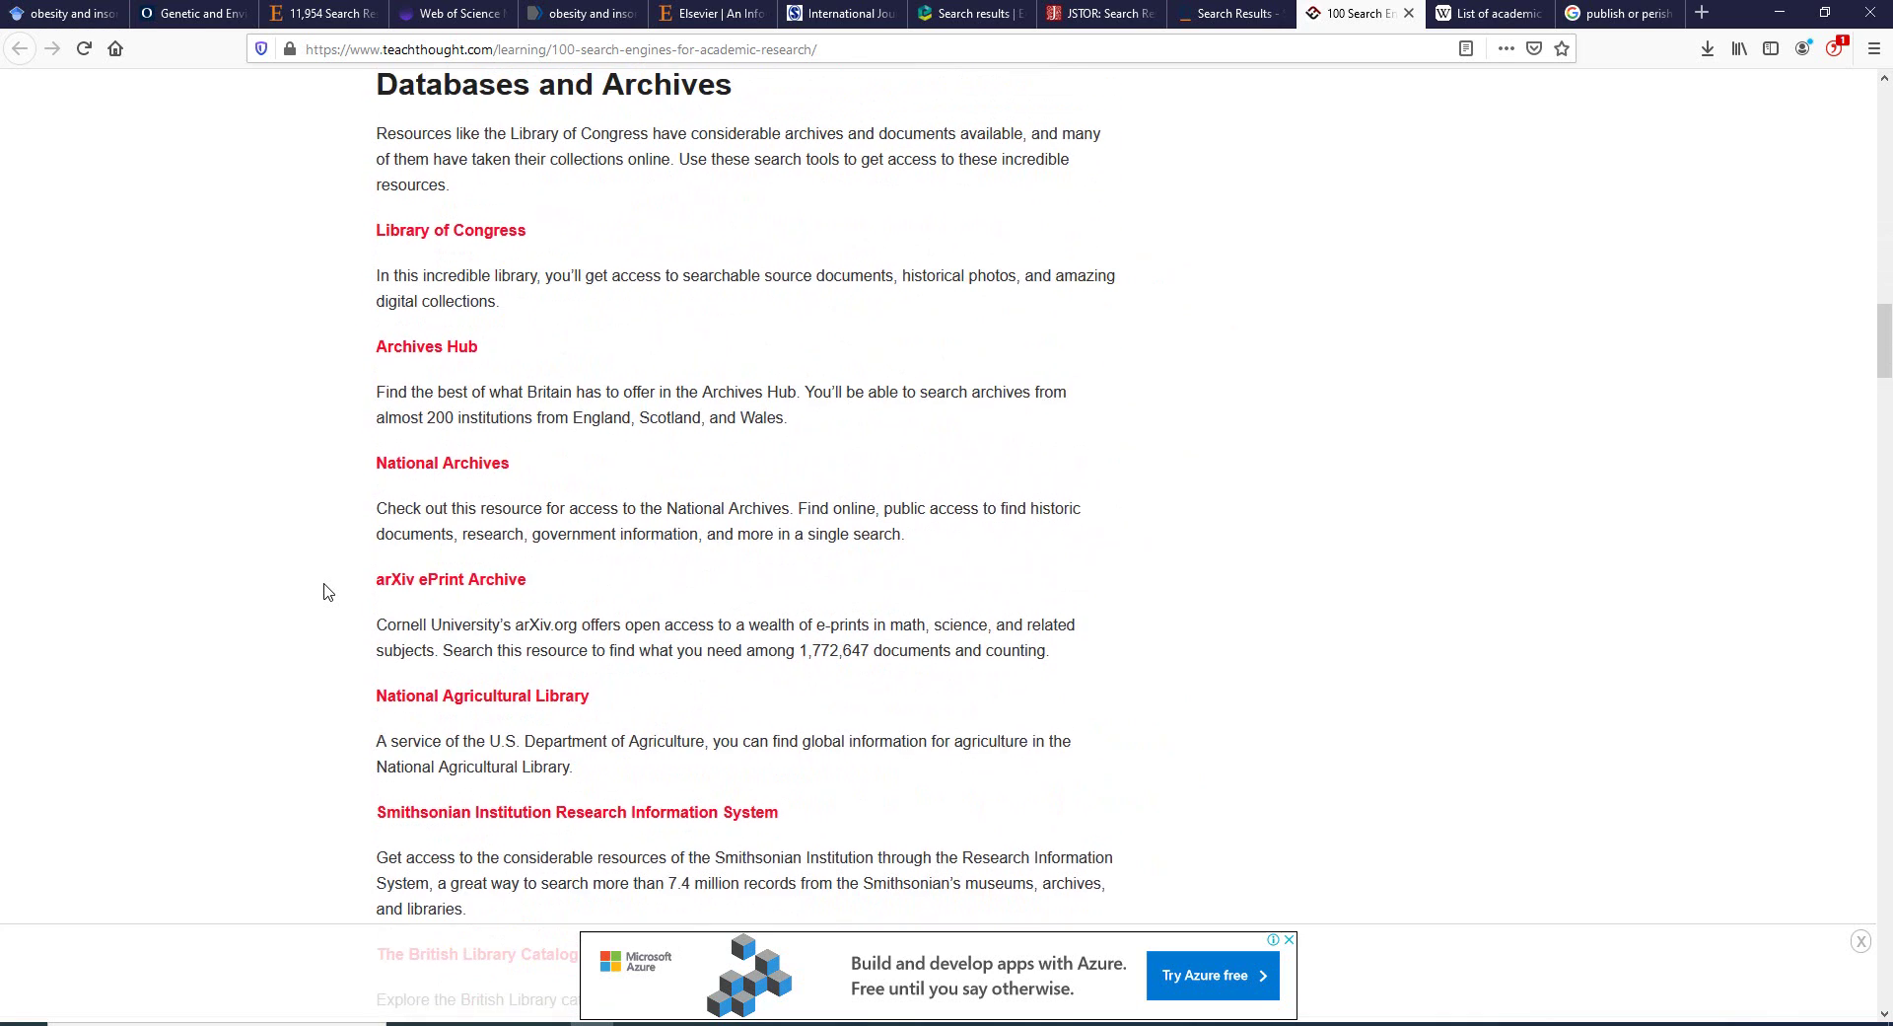
{"action": "scroll", "coordinate": [328, 592], "scroll_direction": "down", "scroll_amount": 1}
{"action": "scroll", "coordinate": [329, 591], "scroll_direction": "up", "scroll_amount": 2}
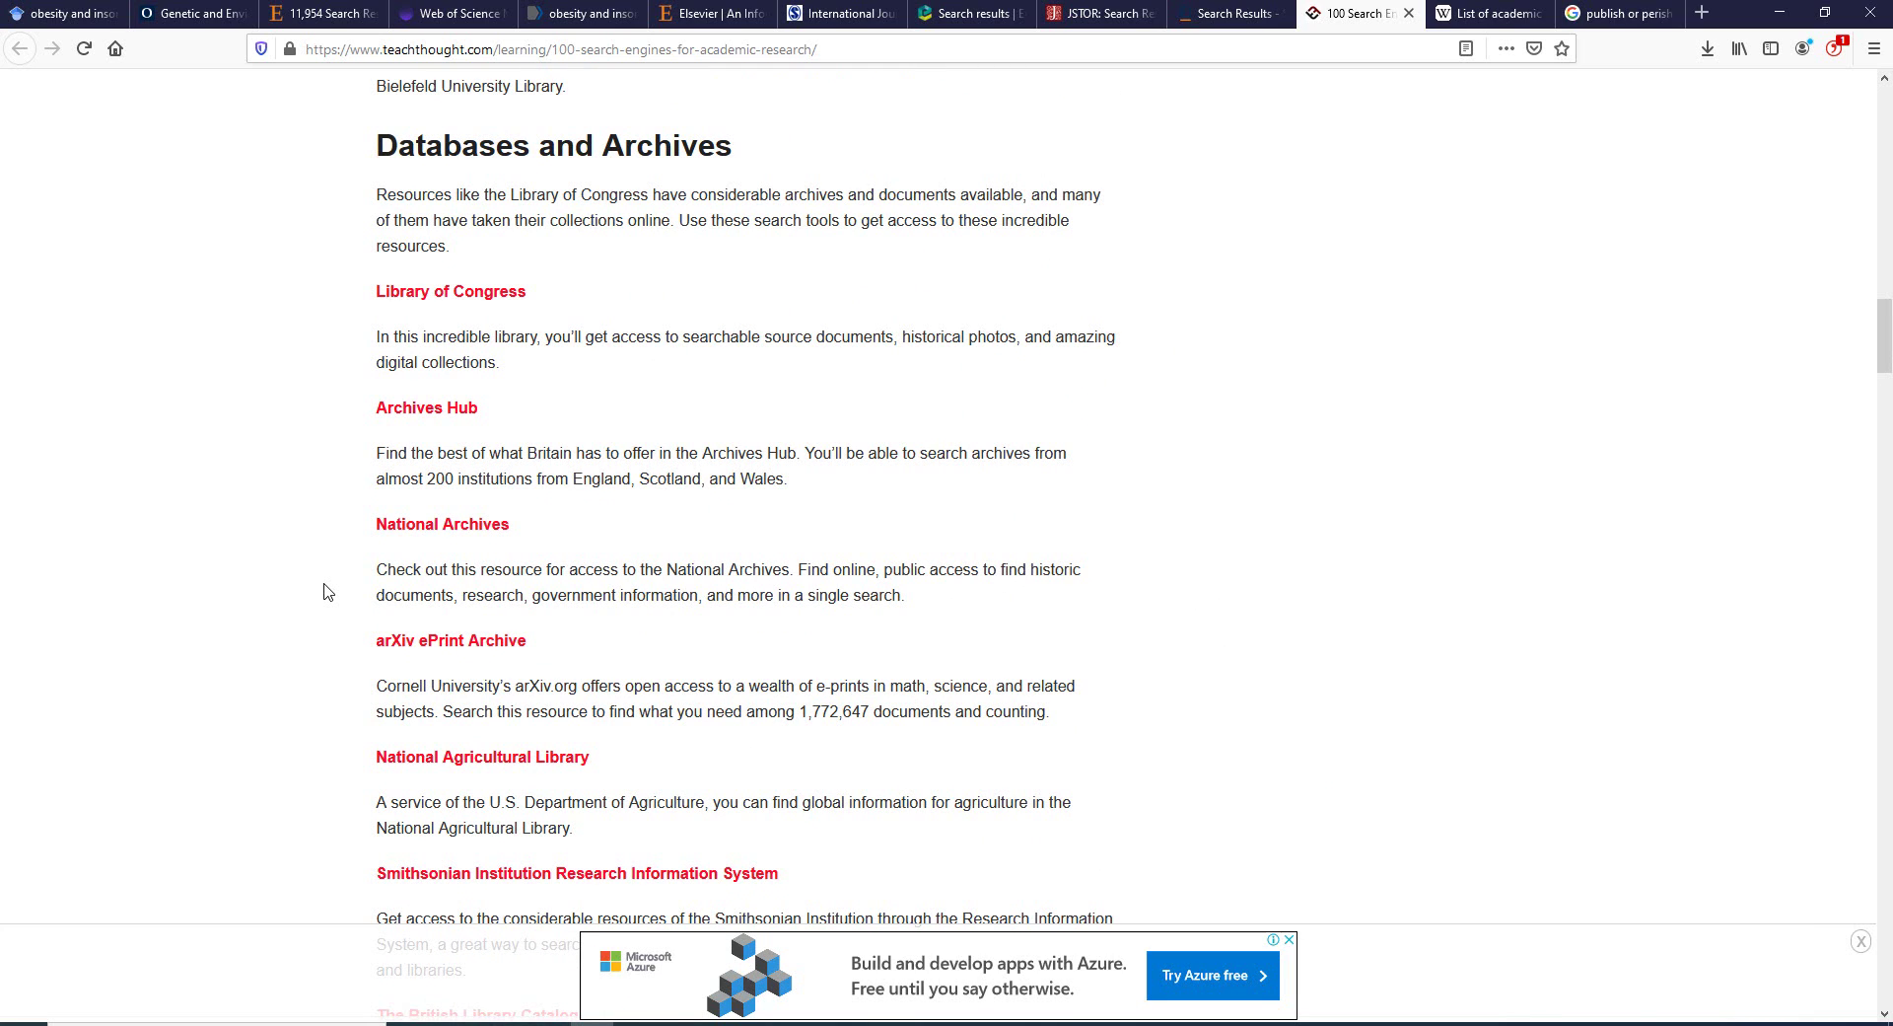
{"action": "scroll", "coordinate": [328, 592], "scroll_direction": "down", "scroll_amount": 15}
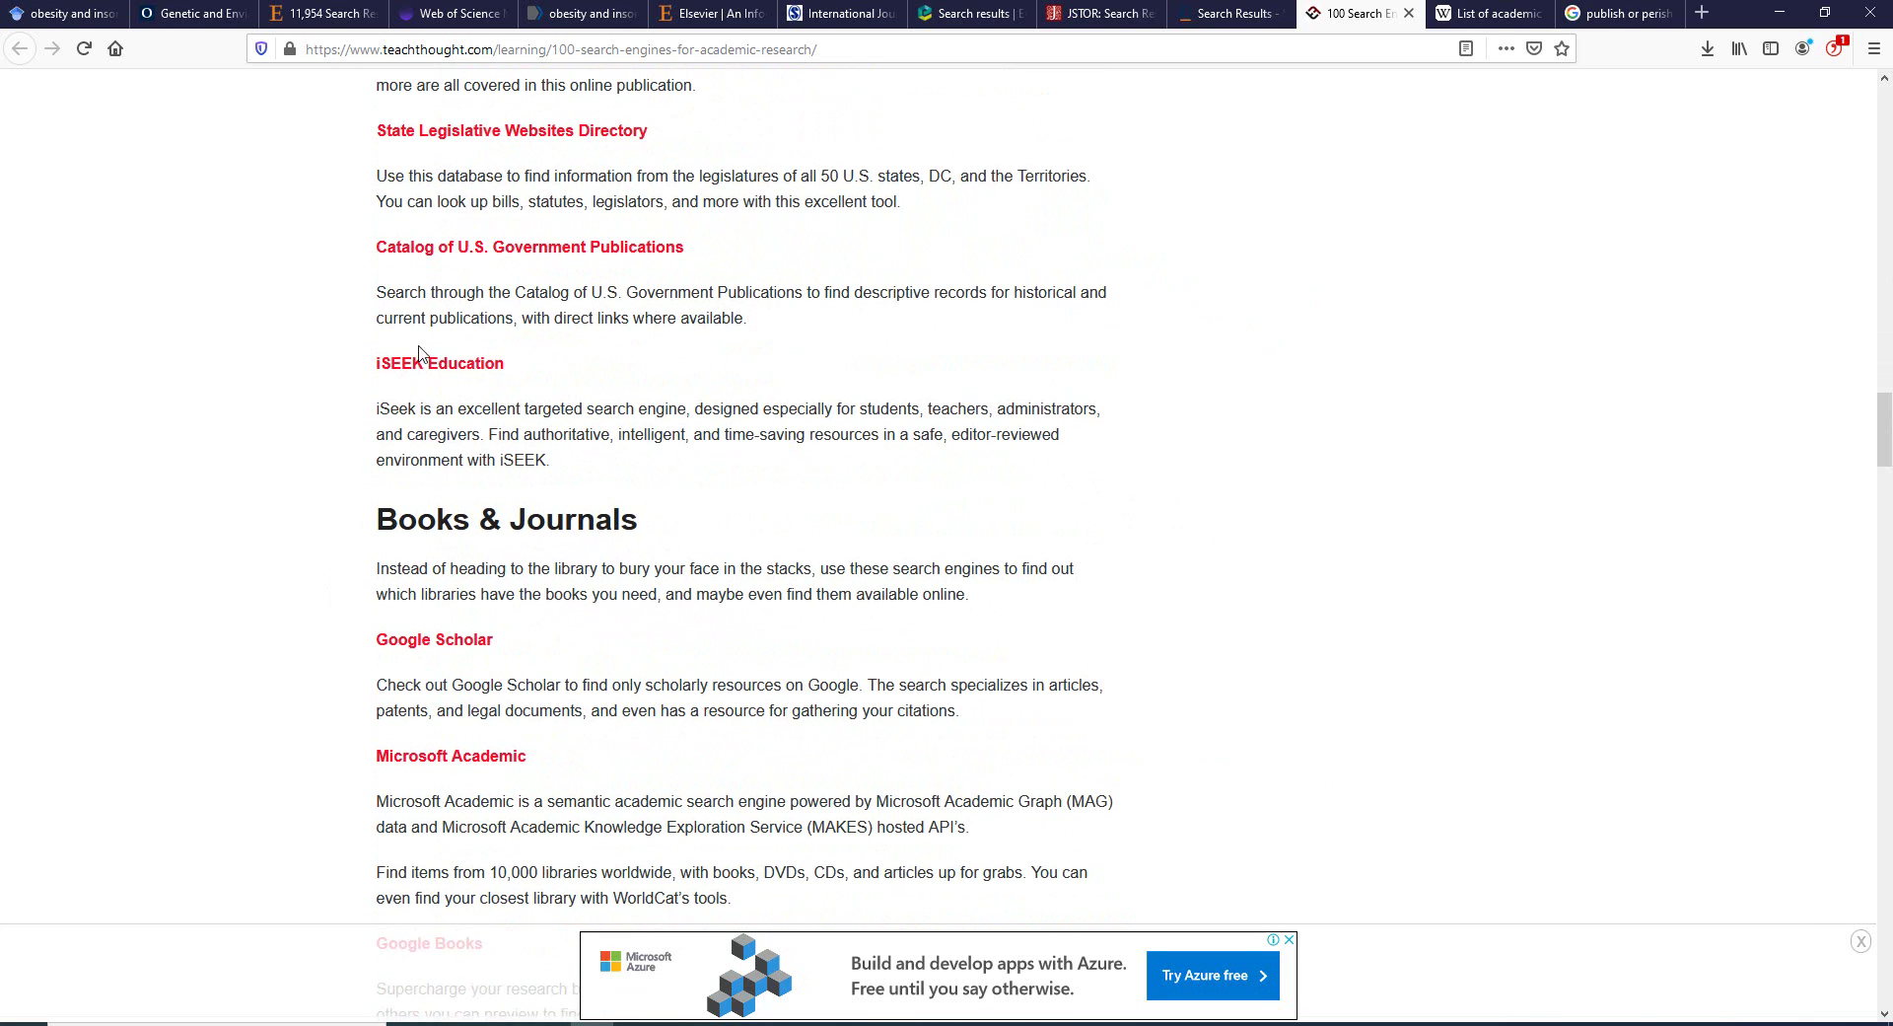
Switch to Wikipedia's list of academic databases and search engines and look through its operating services, discontinued services and references.
{"action": "left_click", "coordinate": [1496, 22]}
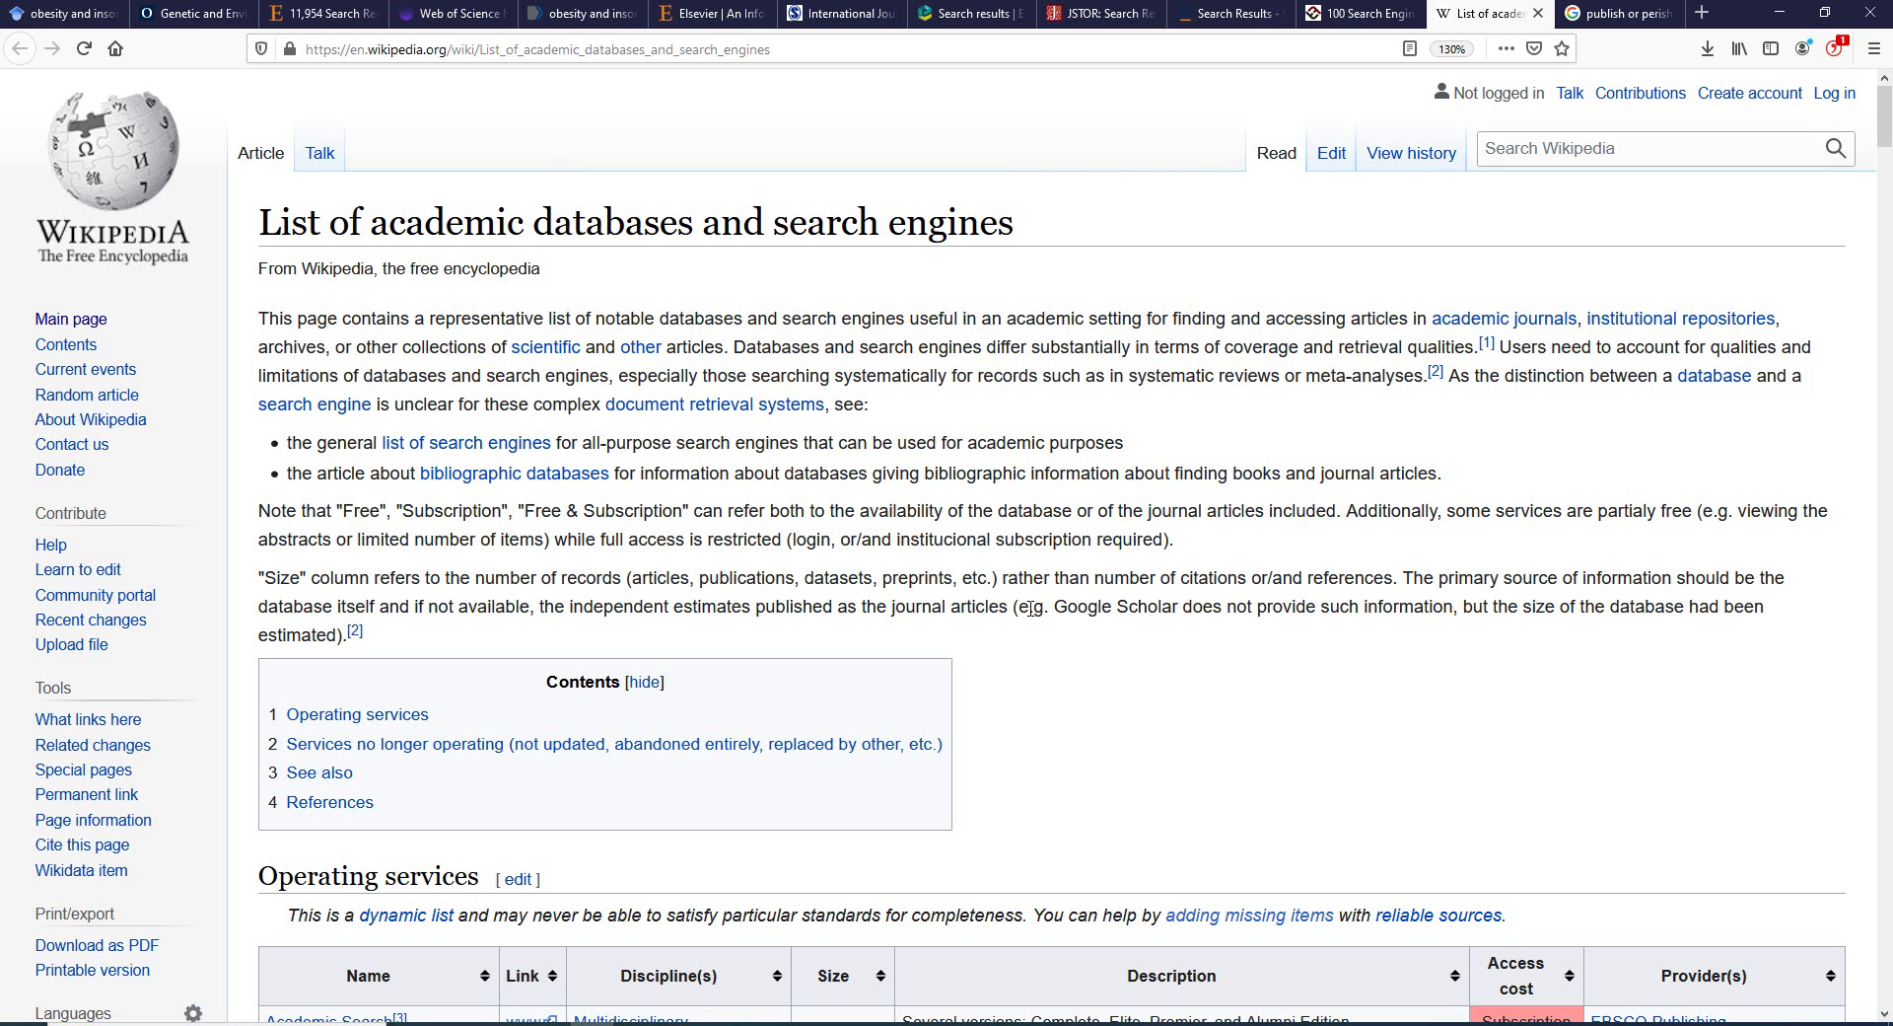
{"action": "scroll", "coordinate": [1030, 608], "scroll_direction": "down", "scroll_amount": 6}
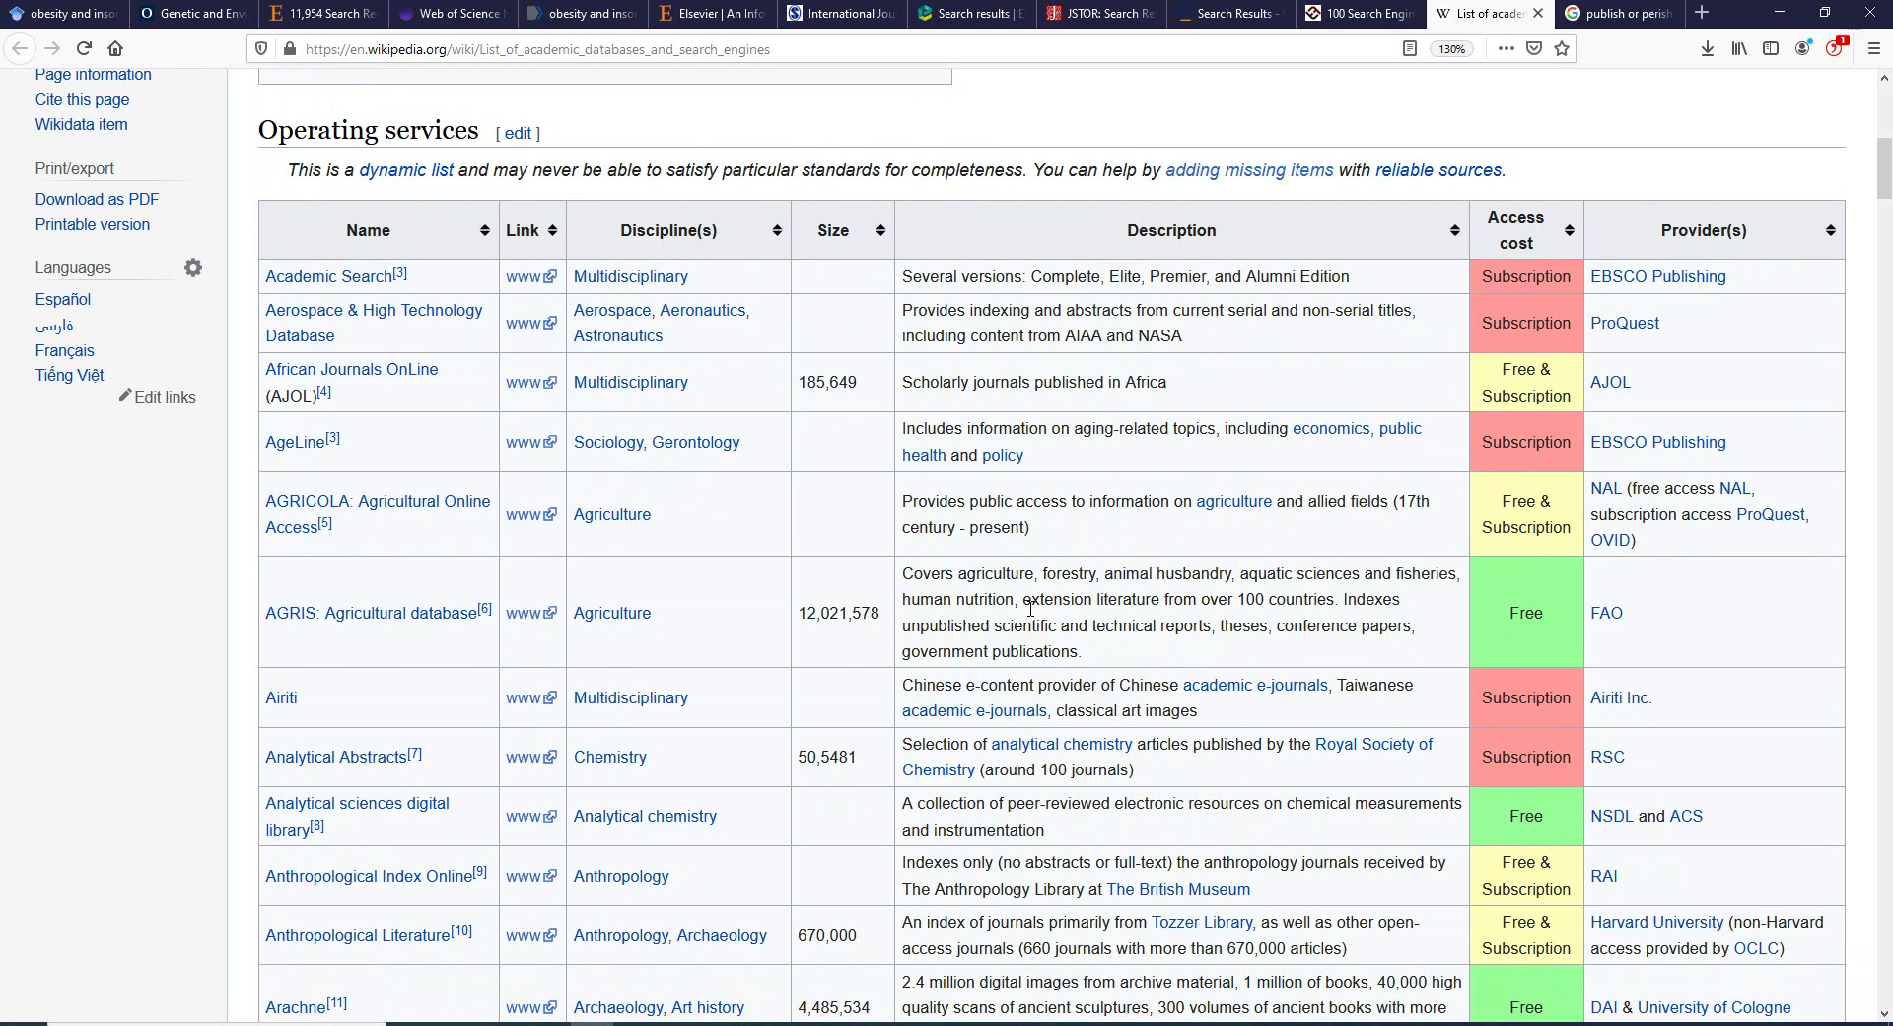
{"action": "scroll", "coordinate": [1031, 609], "scroll_direction": "down", "scroll_amount": 1}
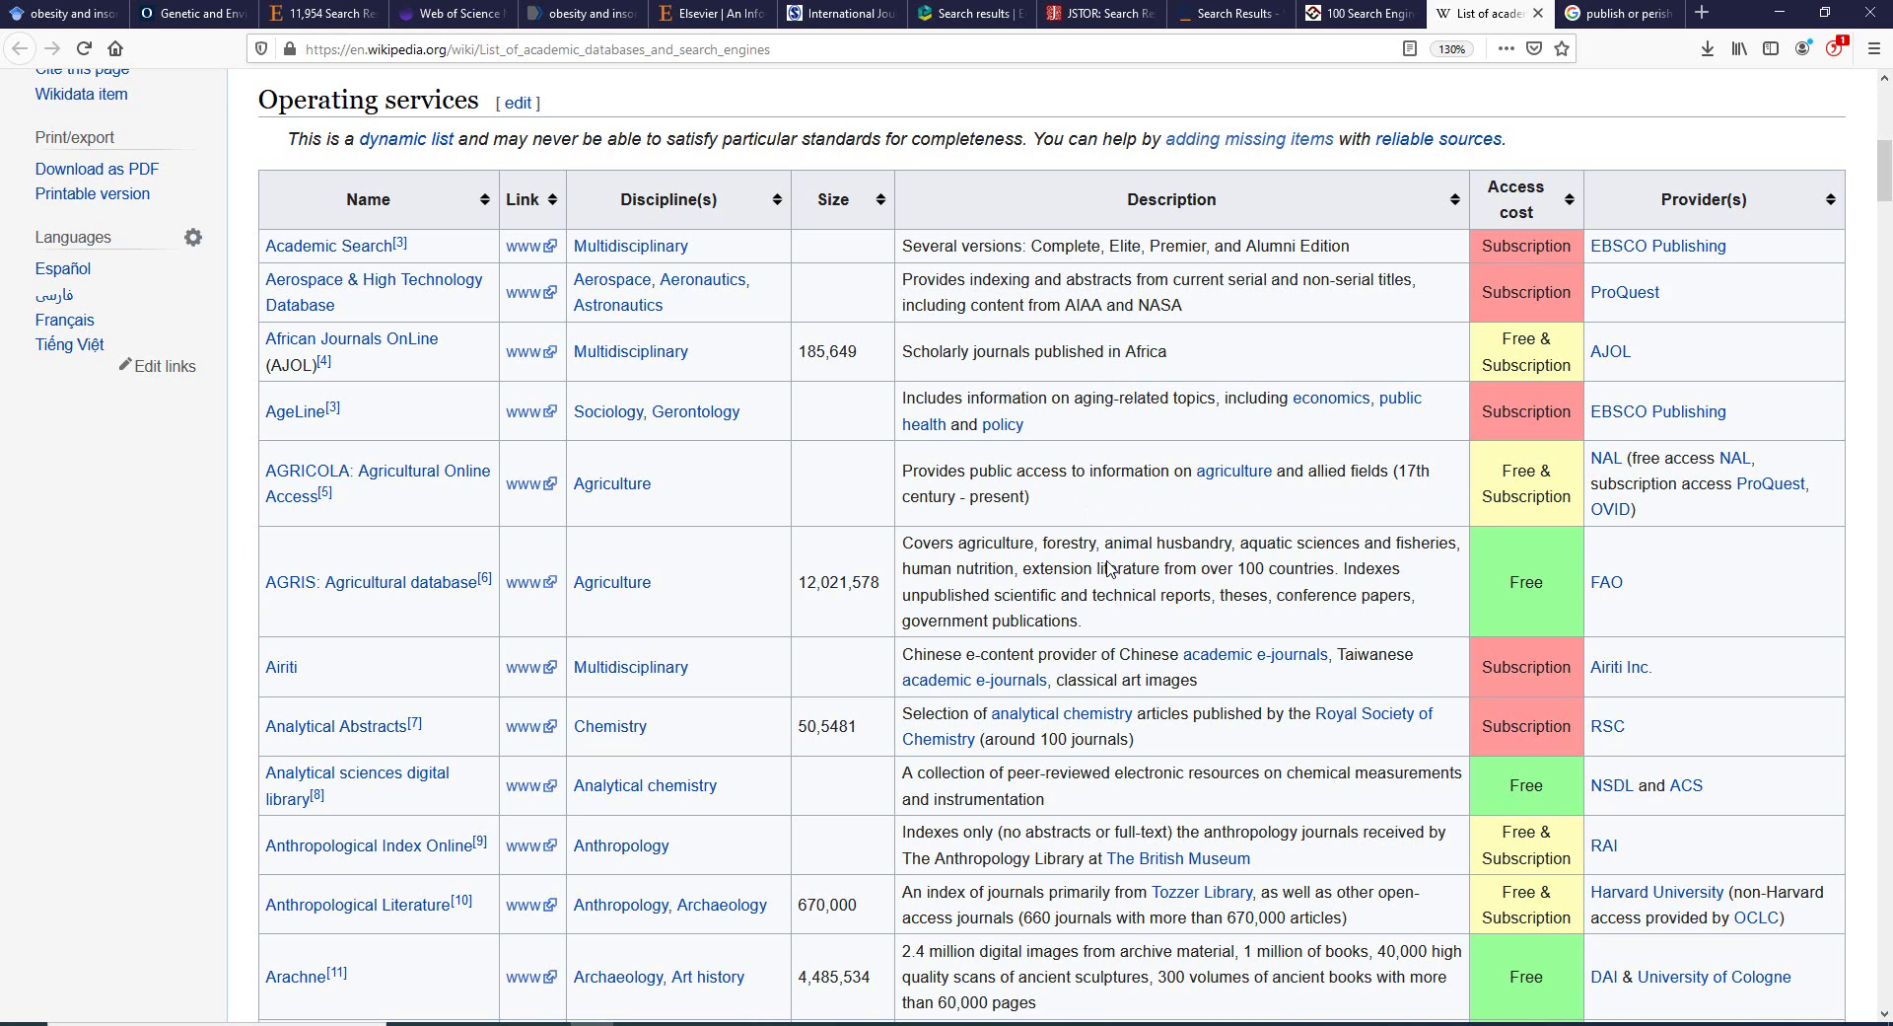
{"action": "scroll", "coordinate": [1106, 569], "scroll_direction": "down", "scroll_amount": 2}
{"action": "mouse_move", "coordinate": [1106, 569]}
{"action": "scroll", "coordinate": [1107, 569], "scroll_direction": "up", "scroll_amount": 2}
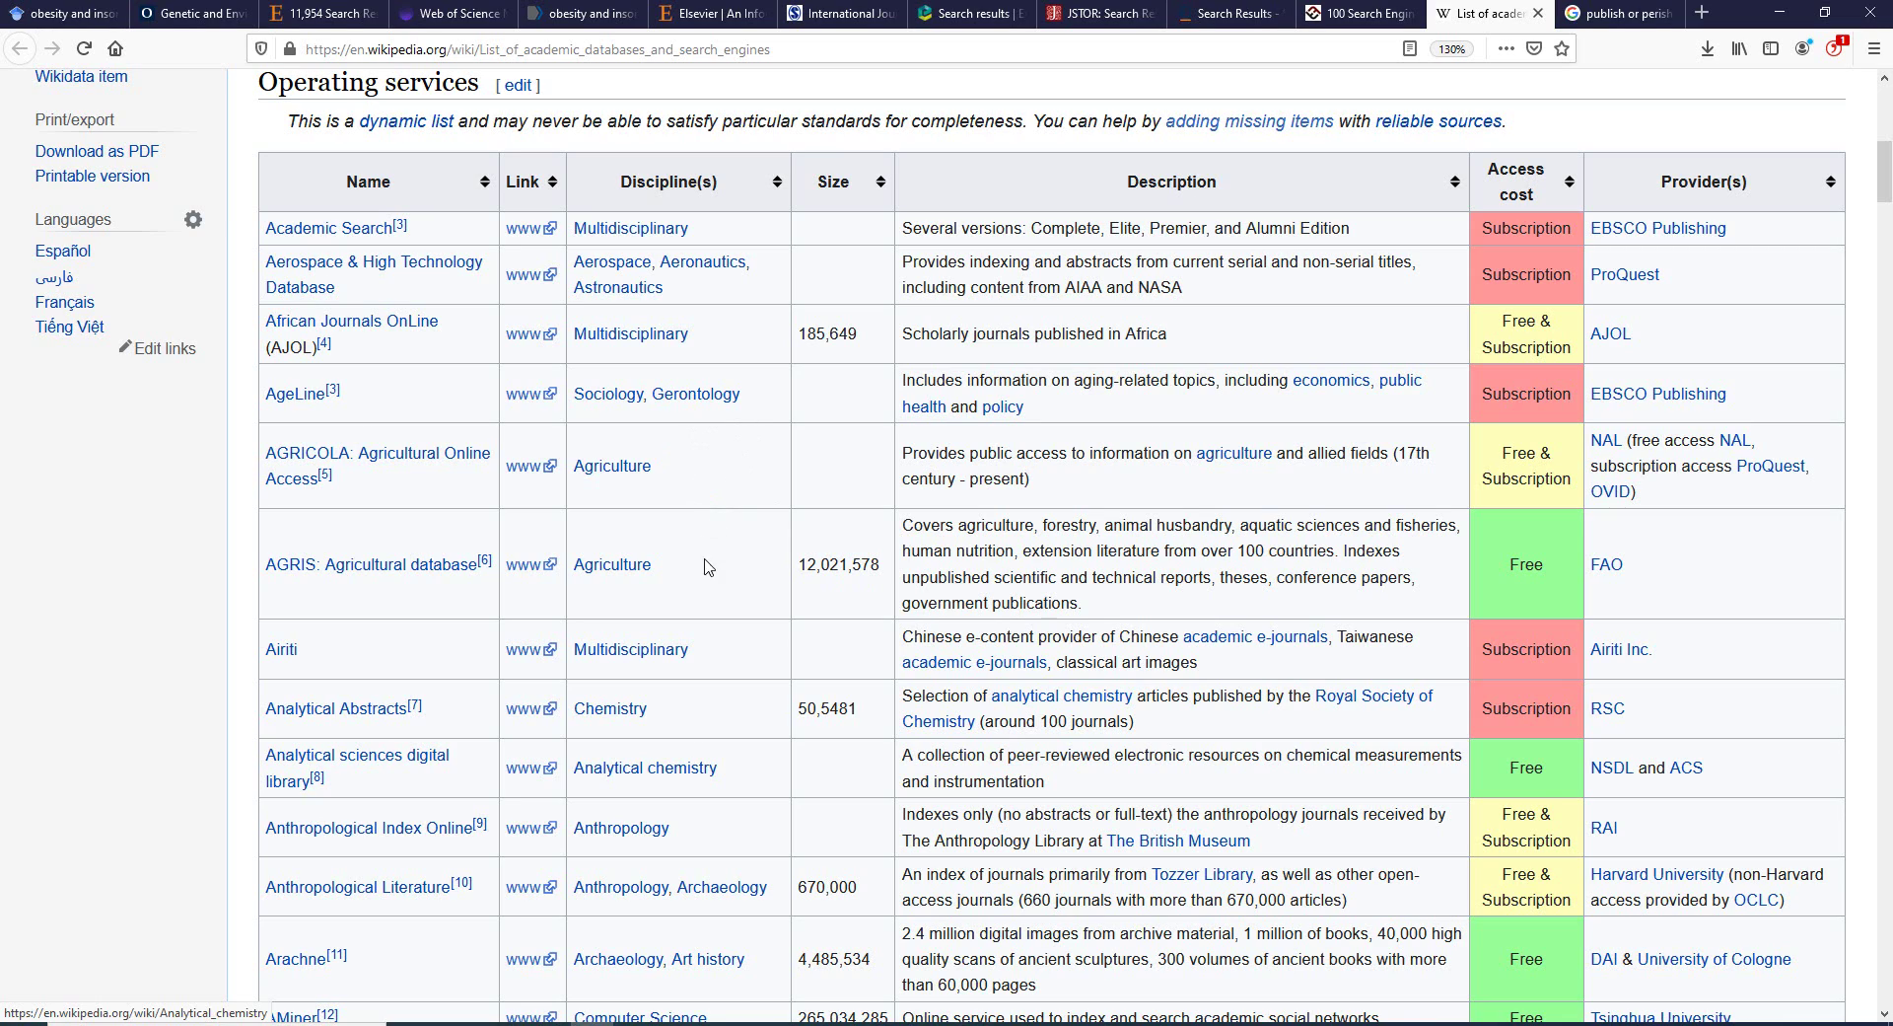
{"action": "scroll", "coordinate": [697, 661], "scroll_direction": "down", "scroll_amount": 10}
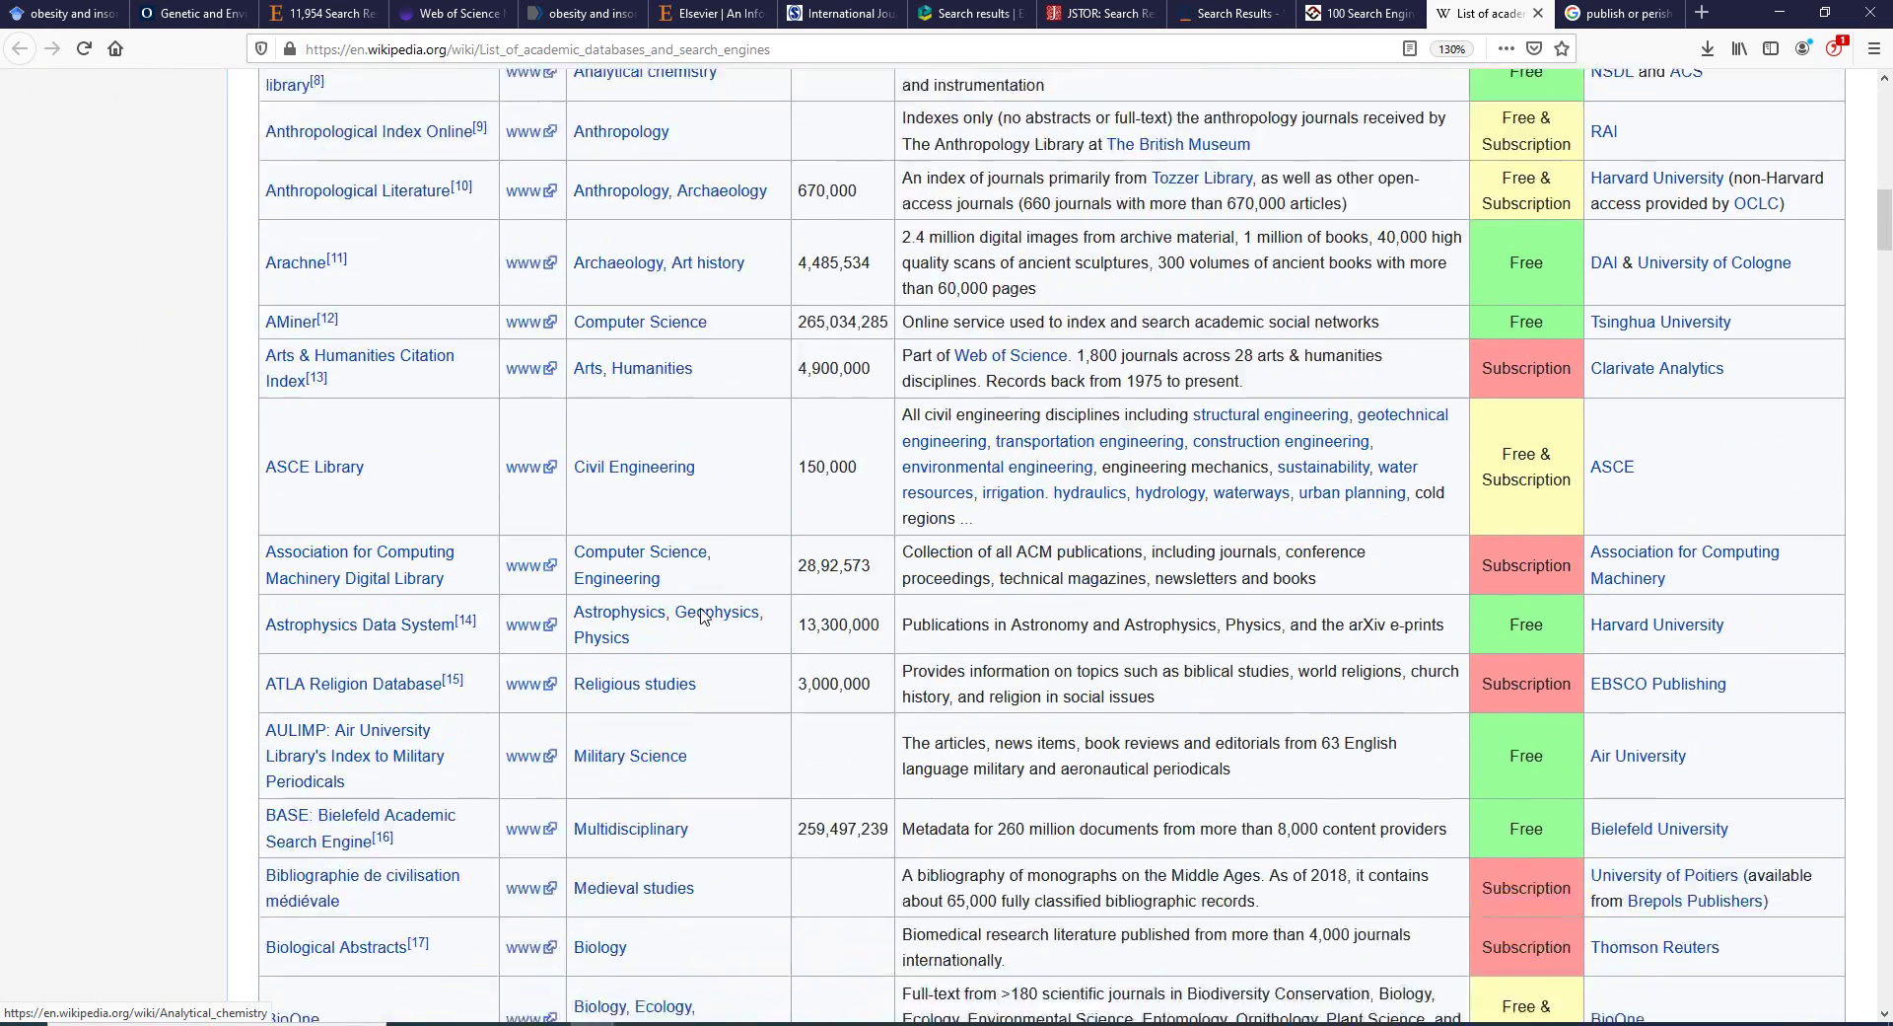
{"action": "scroll", "coordinate": [705, 616], "scroll_direction": "down", "scroll_amount": 12}
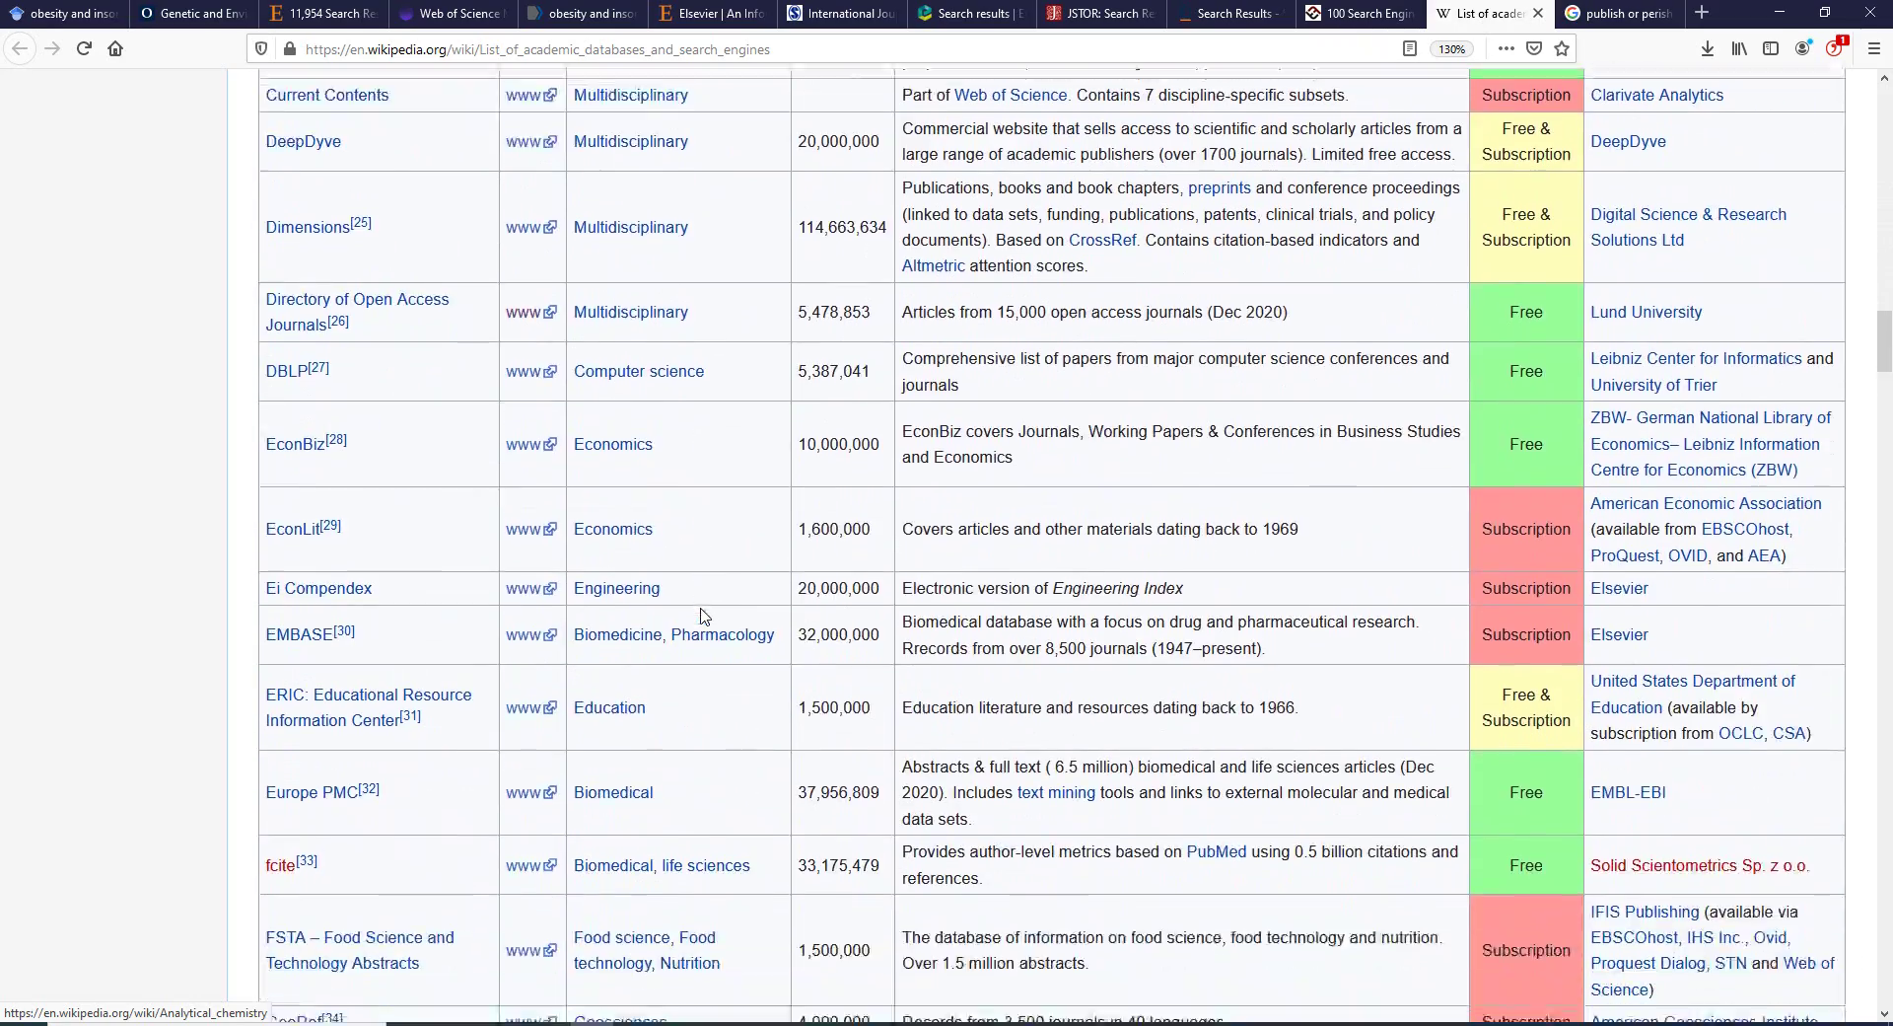
{"action": "scroll", "coordinate": [705, 615], "scroll_direction": "down", "scroll_amount": 15}
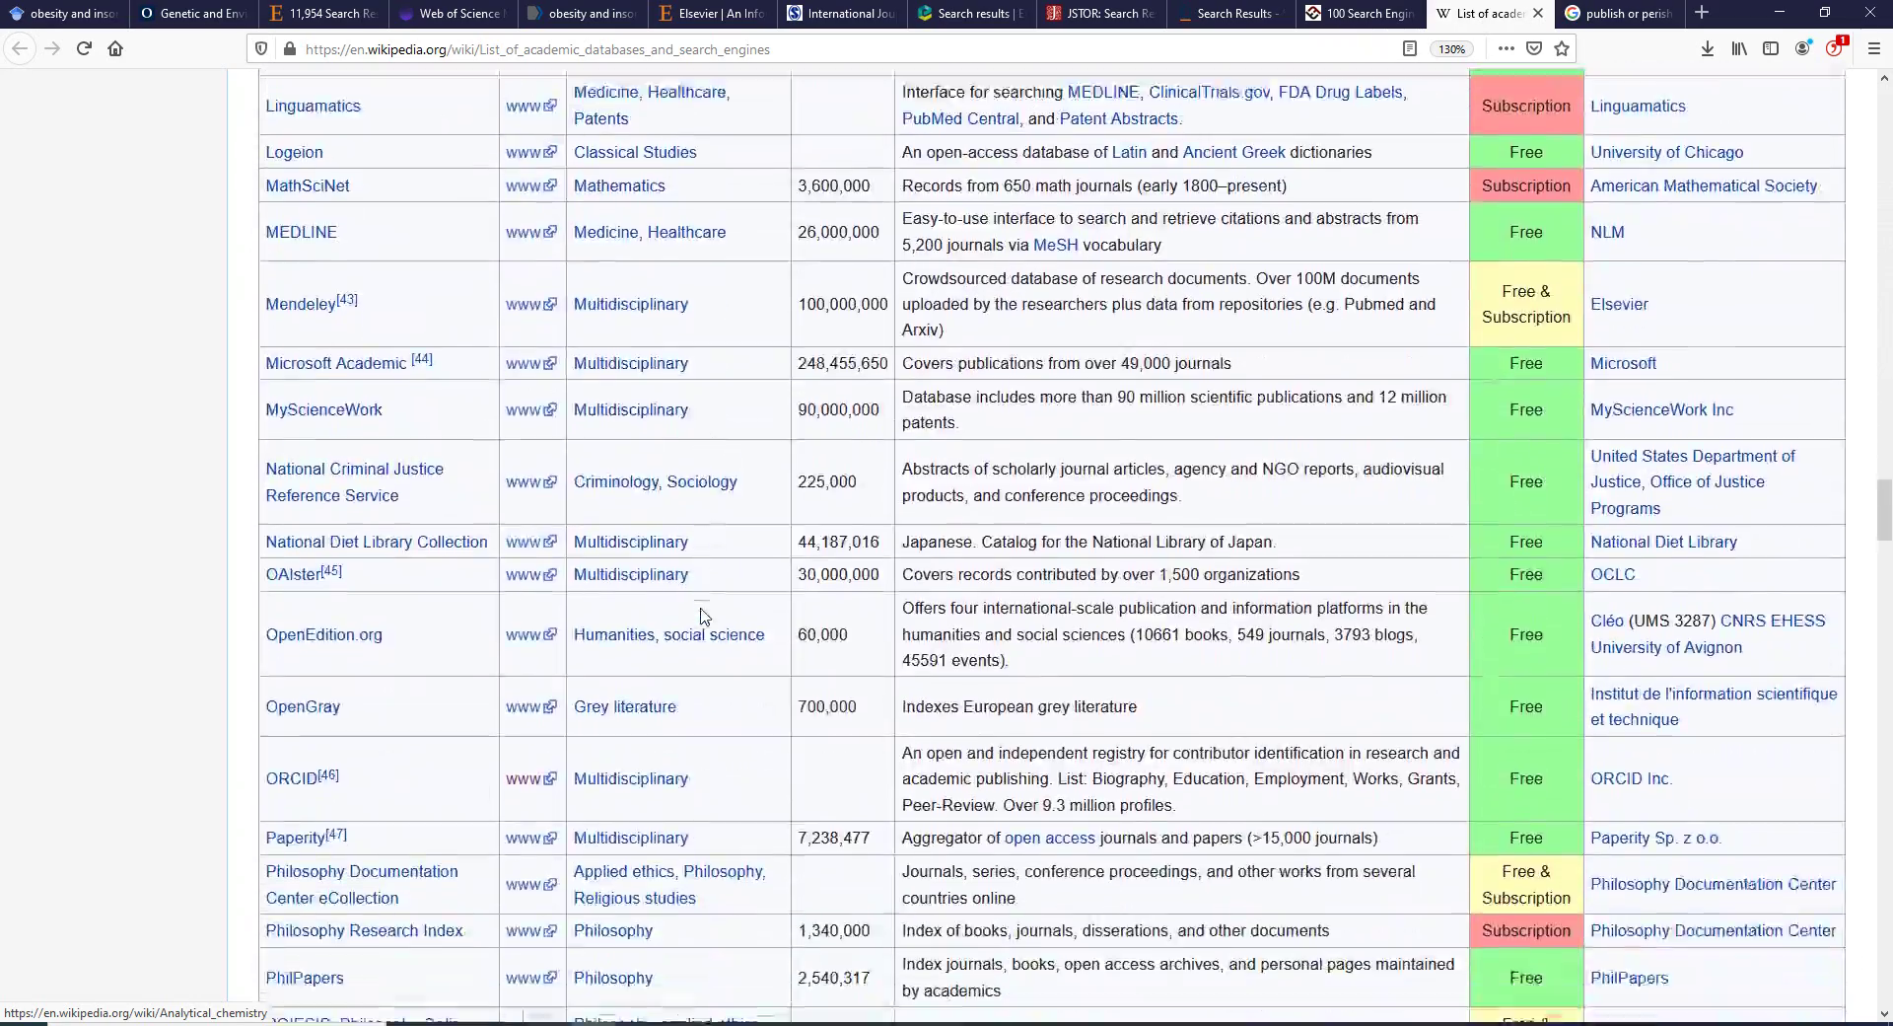
{"action": "scroll", "coordinate": [705, 615], "scroll_direction": "down", "scroll_amount": 5}
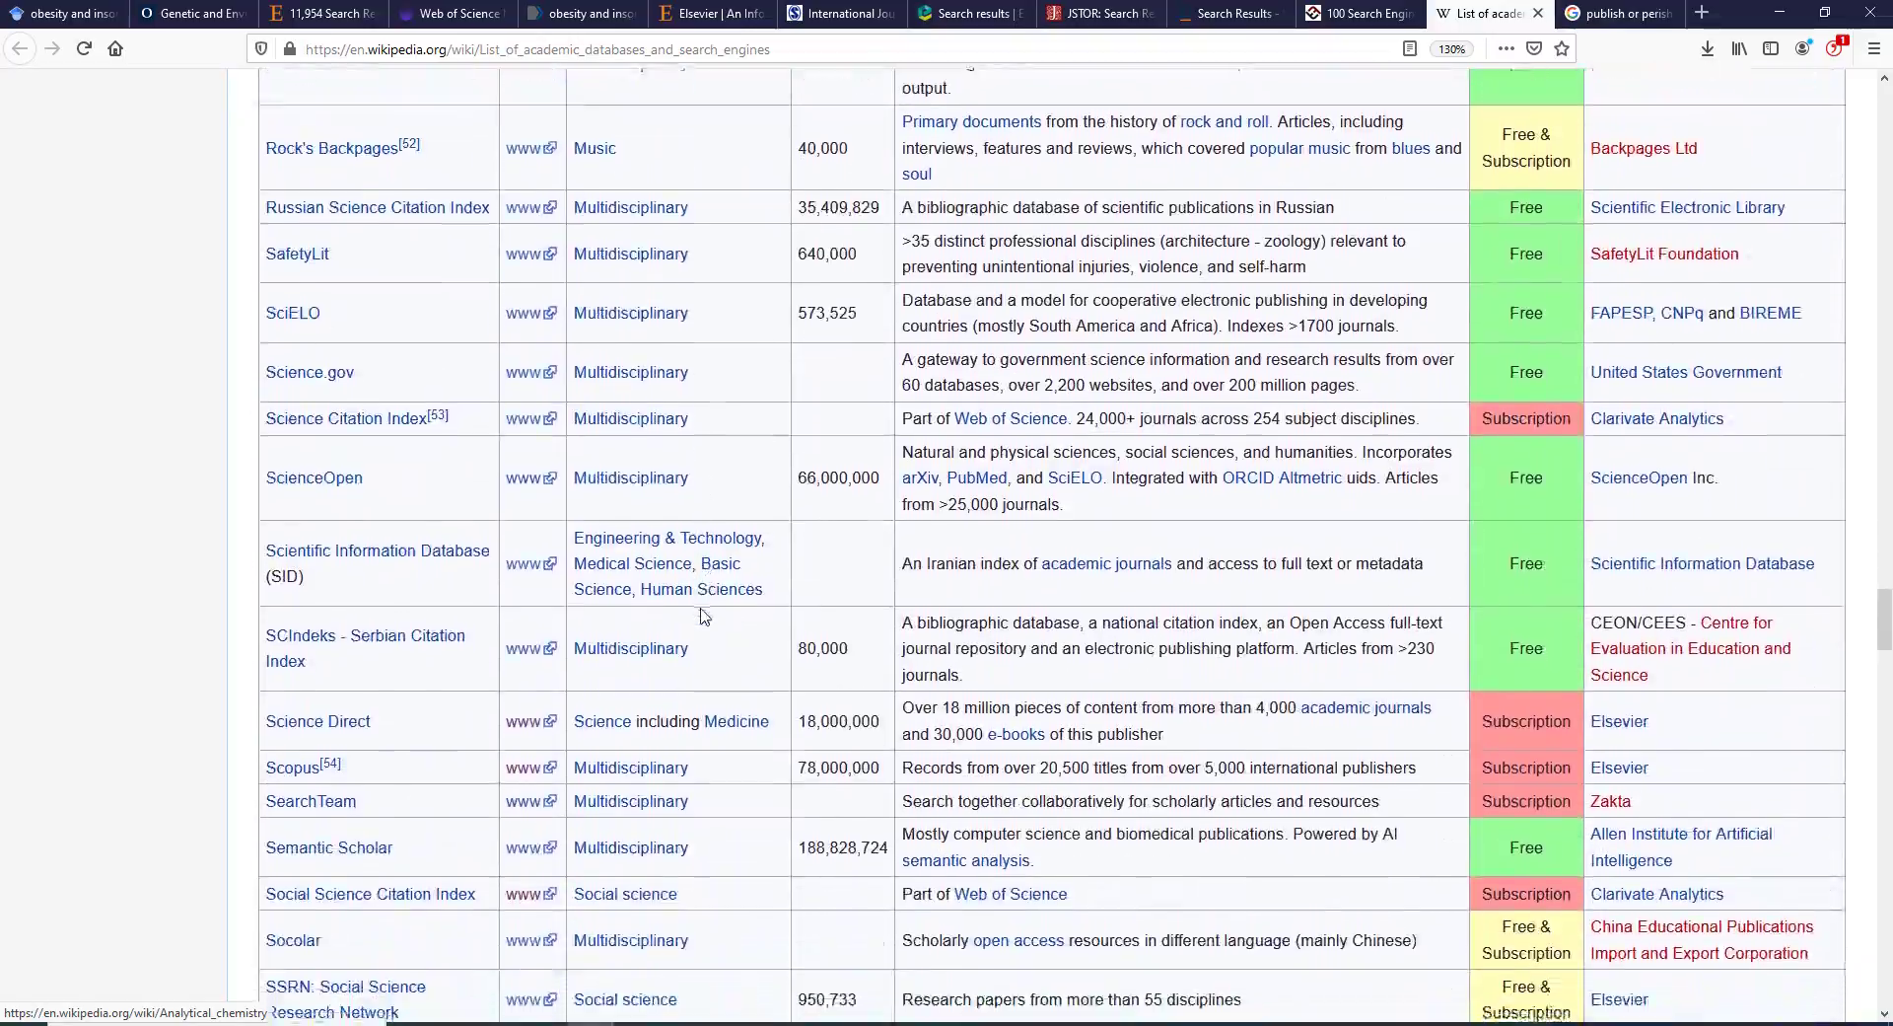
{"action": "scroll", "coordinate": [705, 616], "scroll_direction": "down", "scroll_amount": 15}
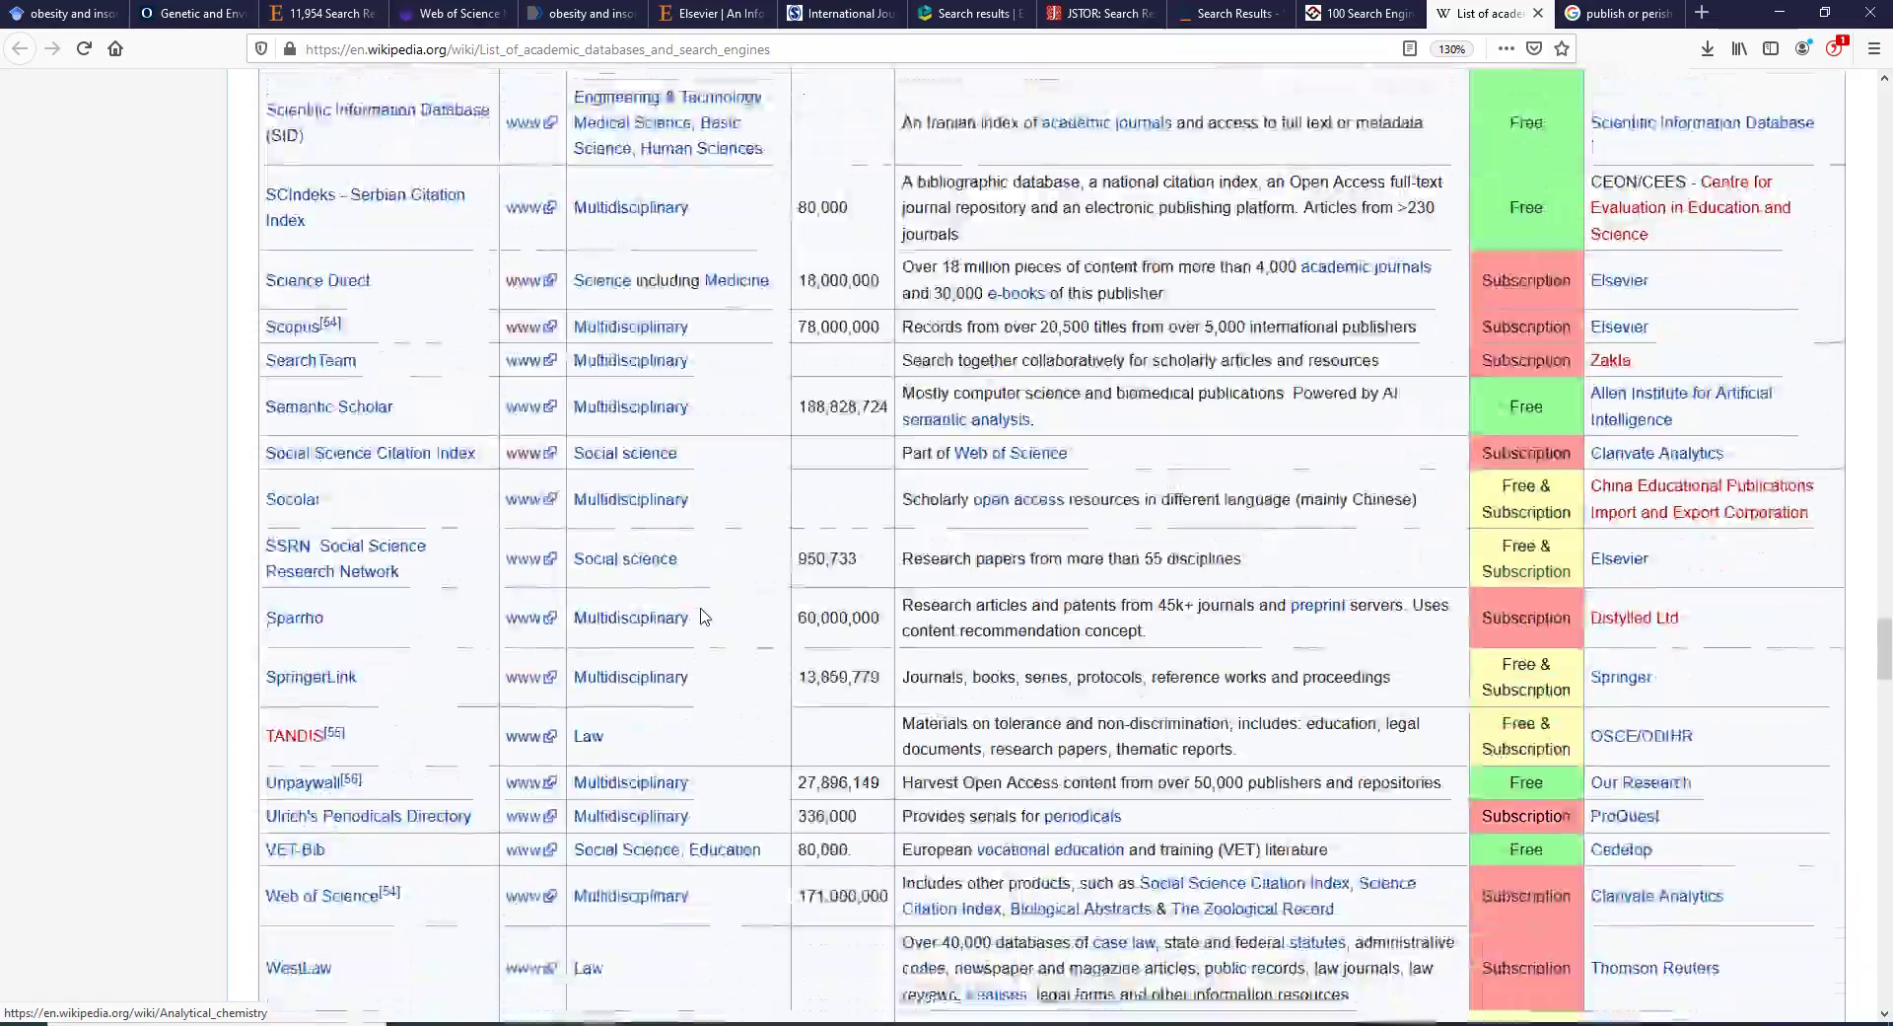
{"action": "scroll", "coordinate": [705, 615], "scroll_direction": "down", "scroll_amount": 15}
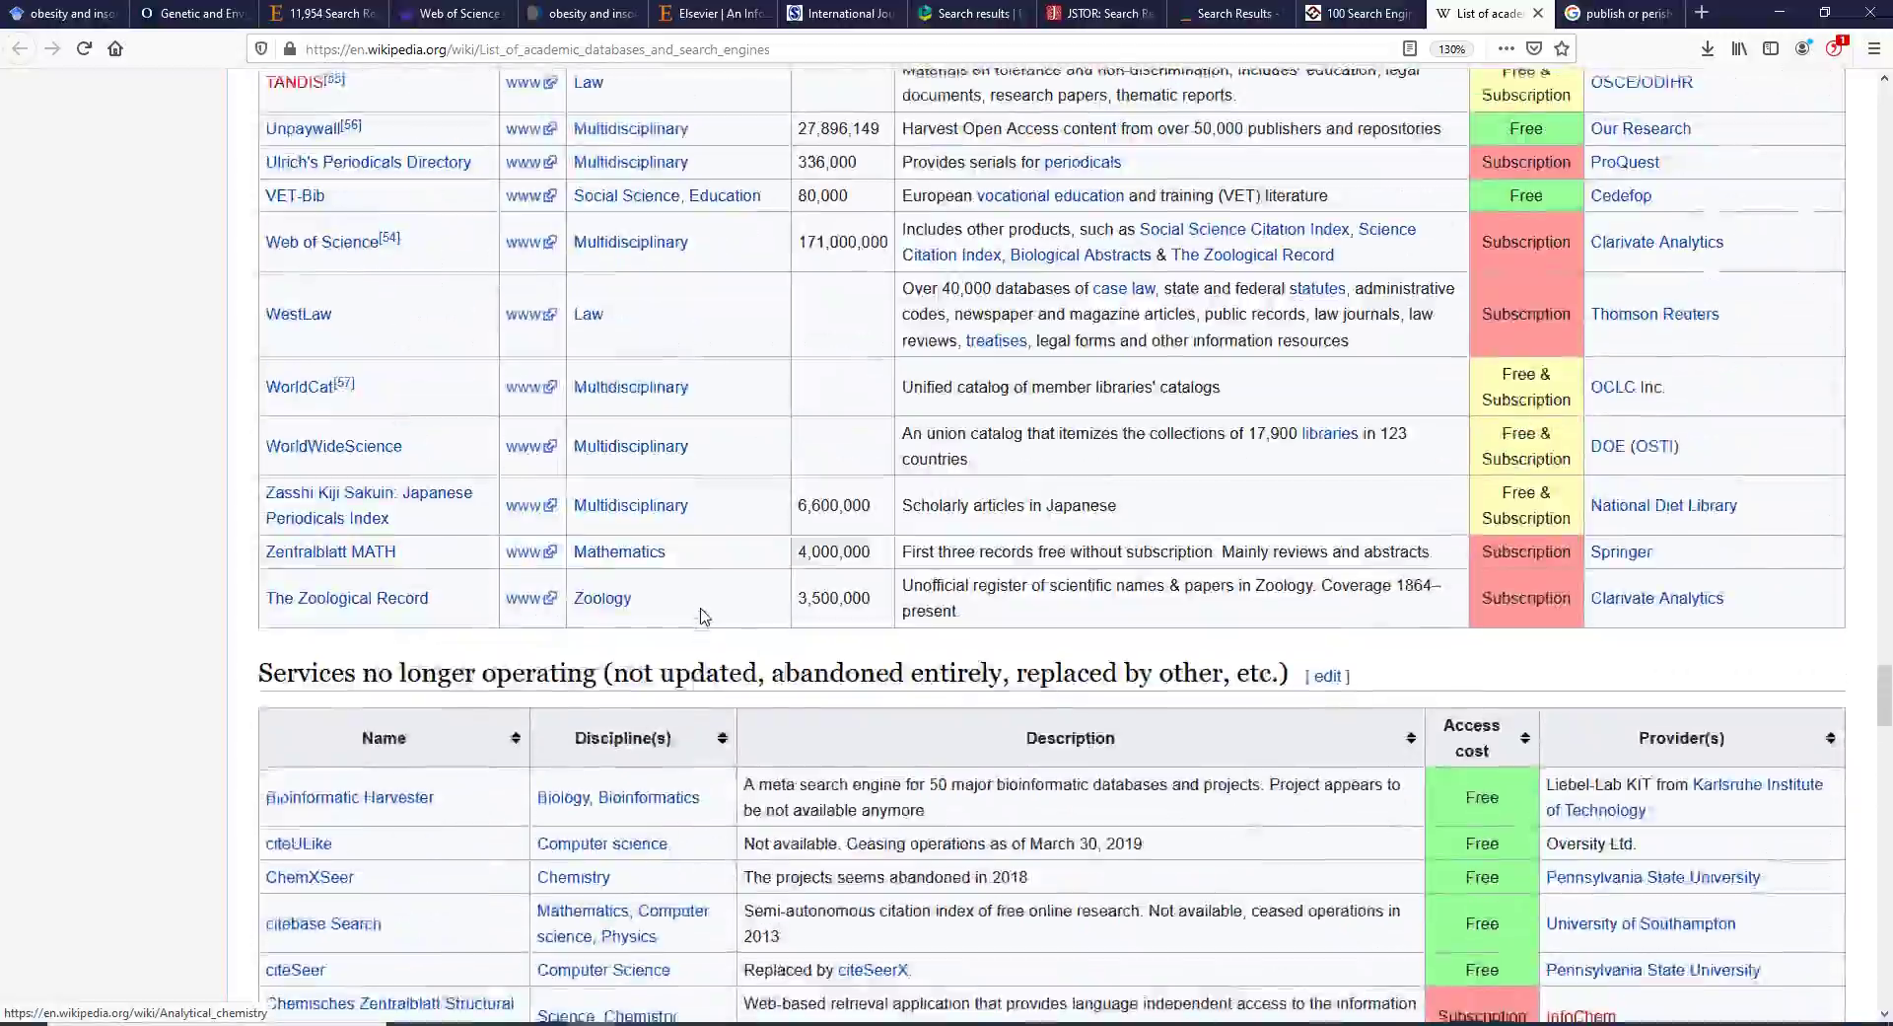
{"action": "scroll", "coordinate": [706, 616], "scroll_direction": "up", "scroll_amount": 5}
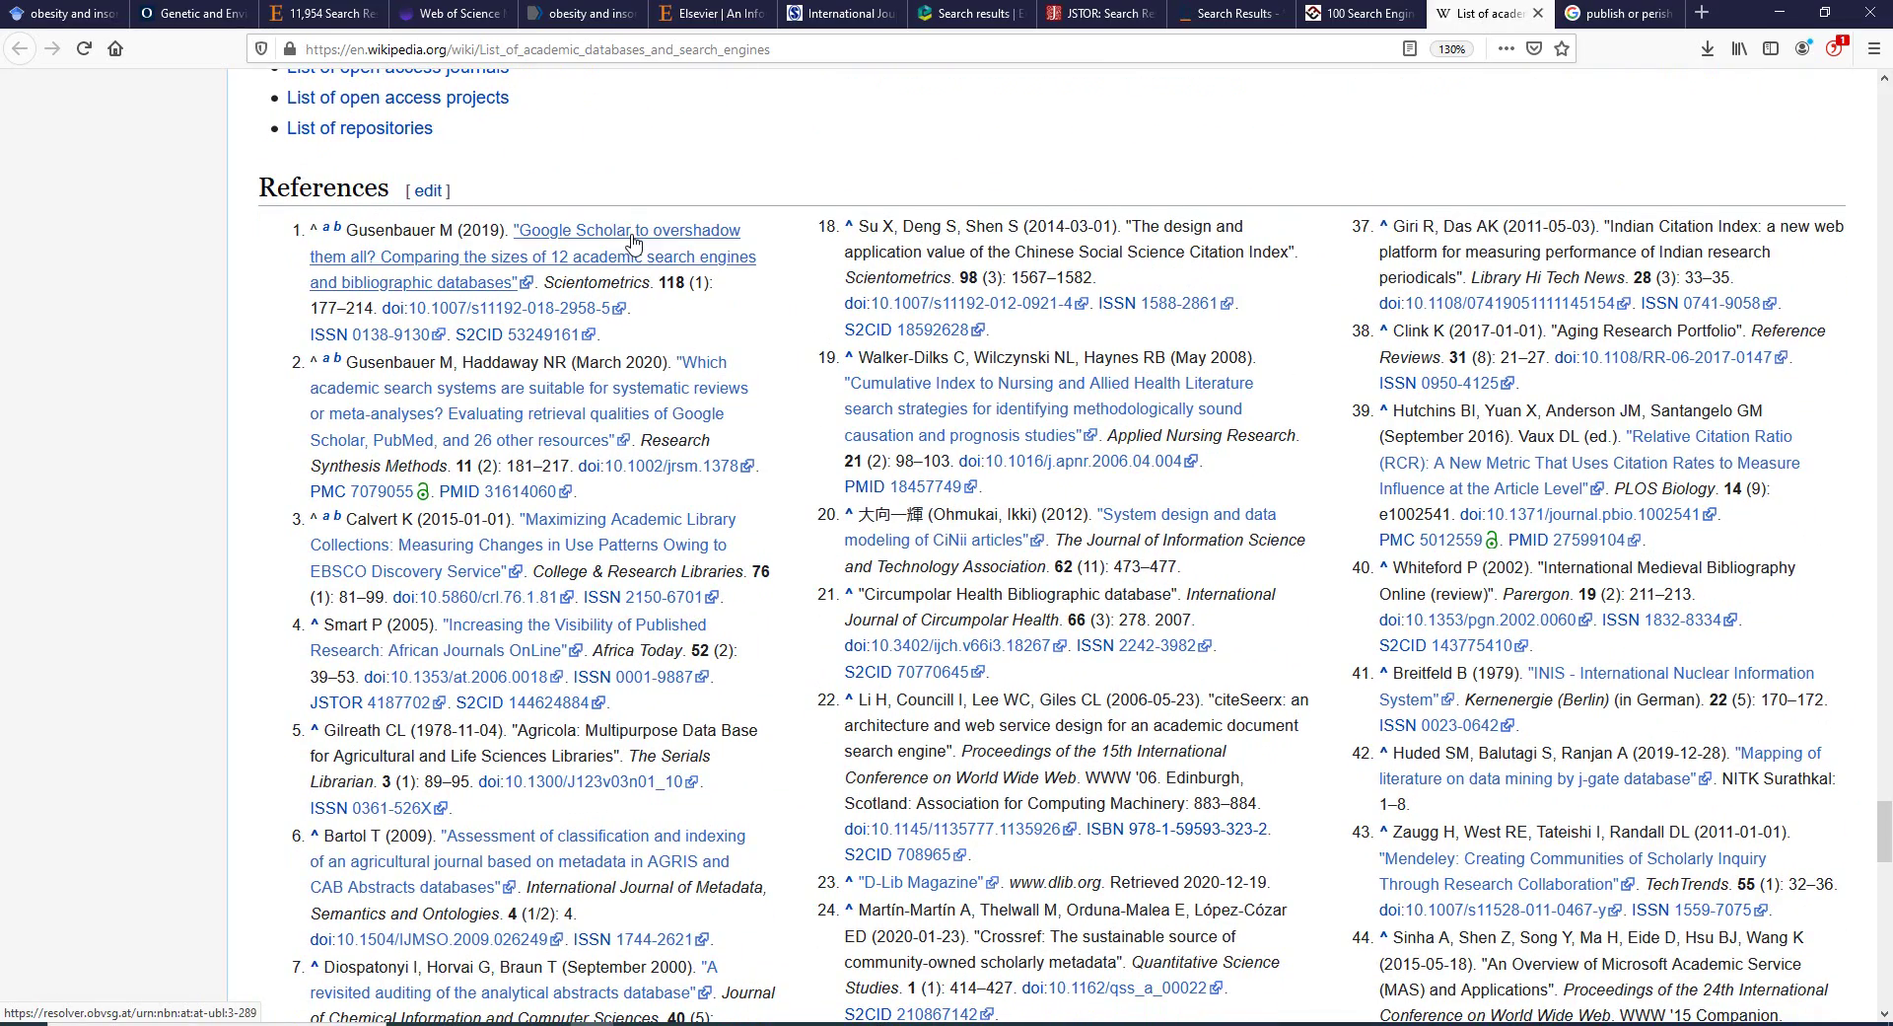
{"action": "scroll", "coordinate": [632, 242], "scroll_direction": "up", "scroll_amount": 10}
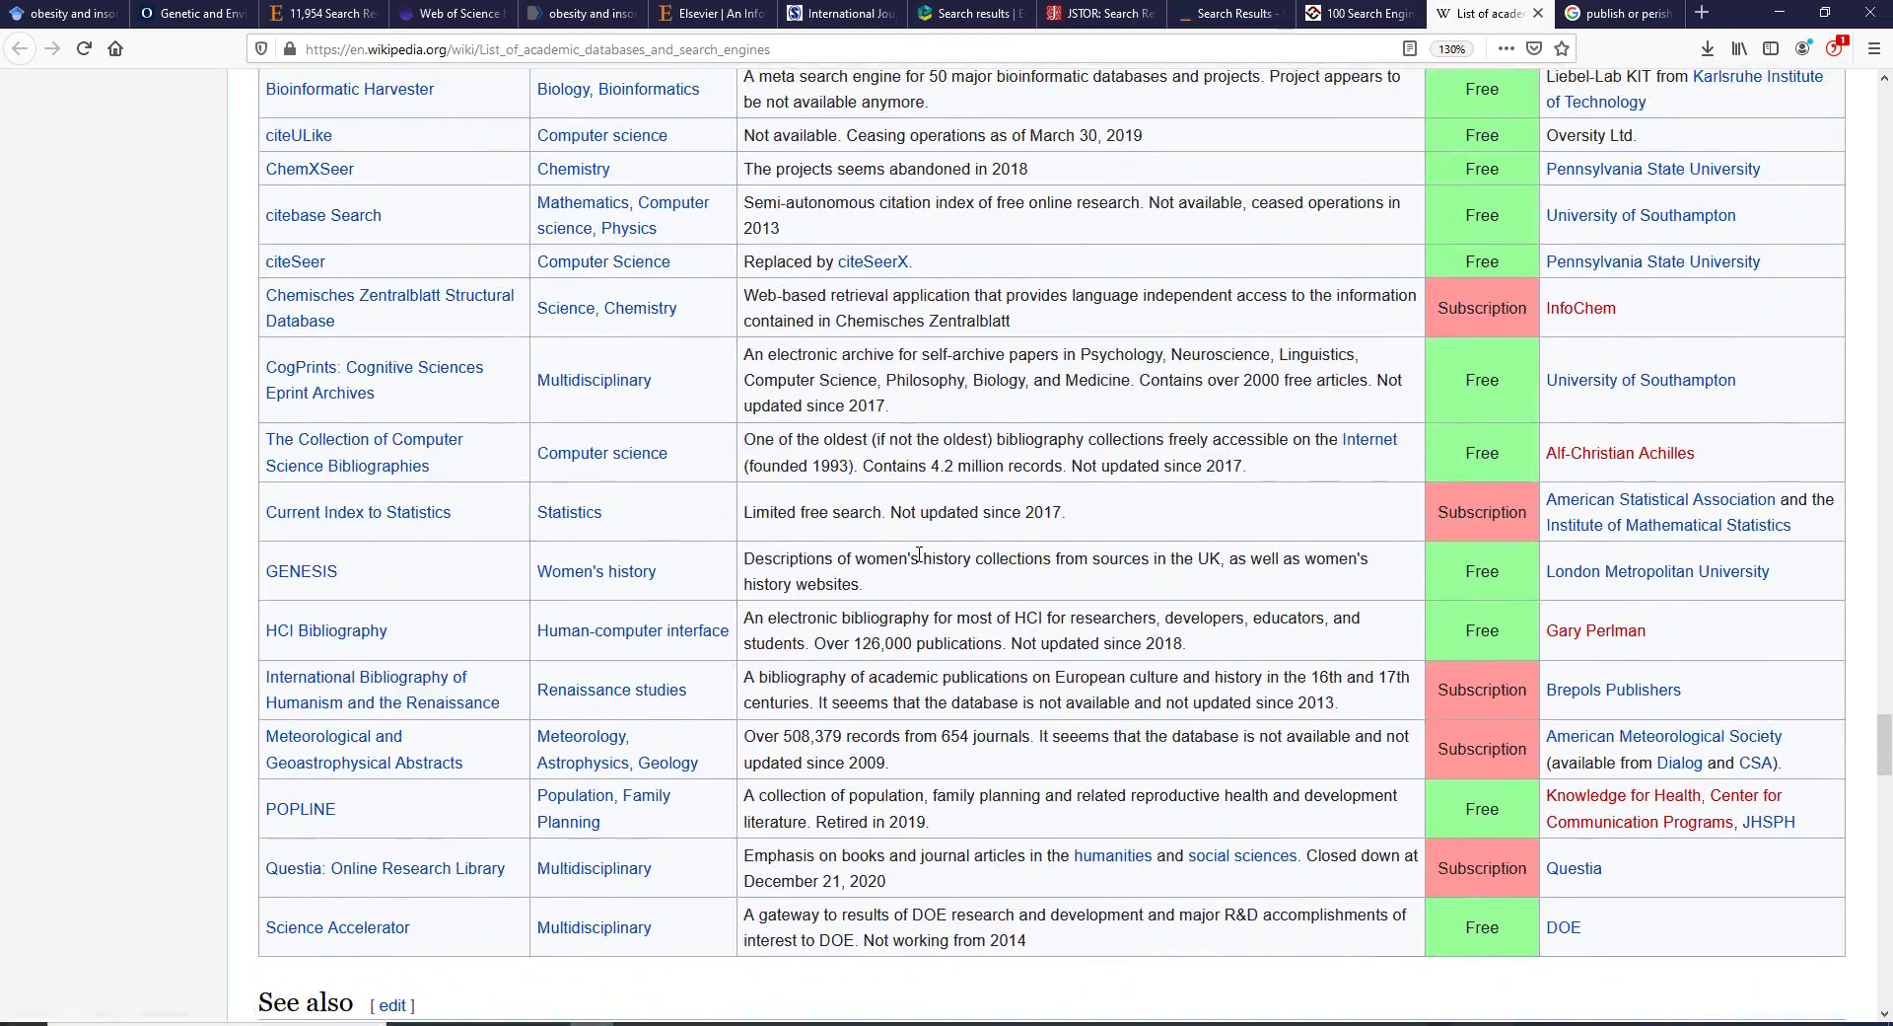
{"action": "scroll", "coordinate": [919, 555], "scroll_direction": "up", "scroll_amount": 20}
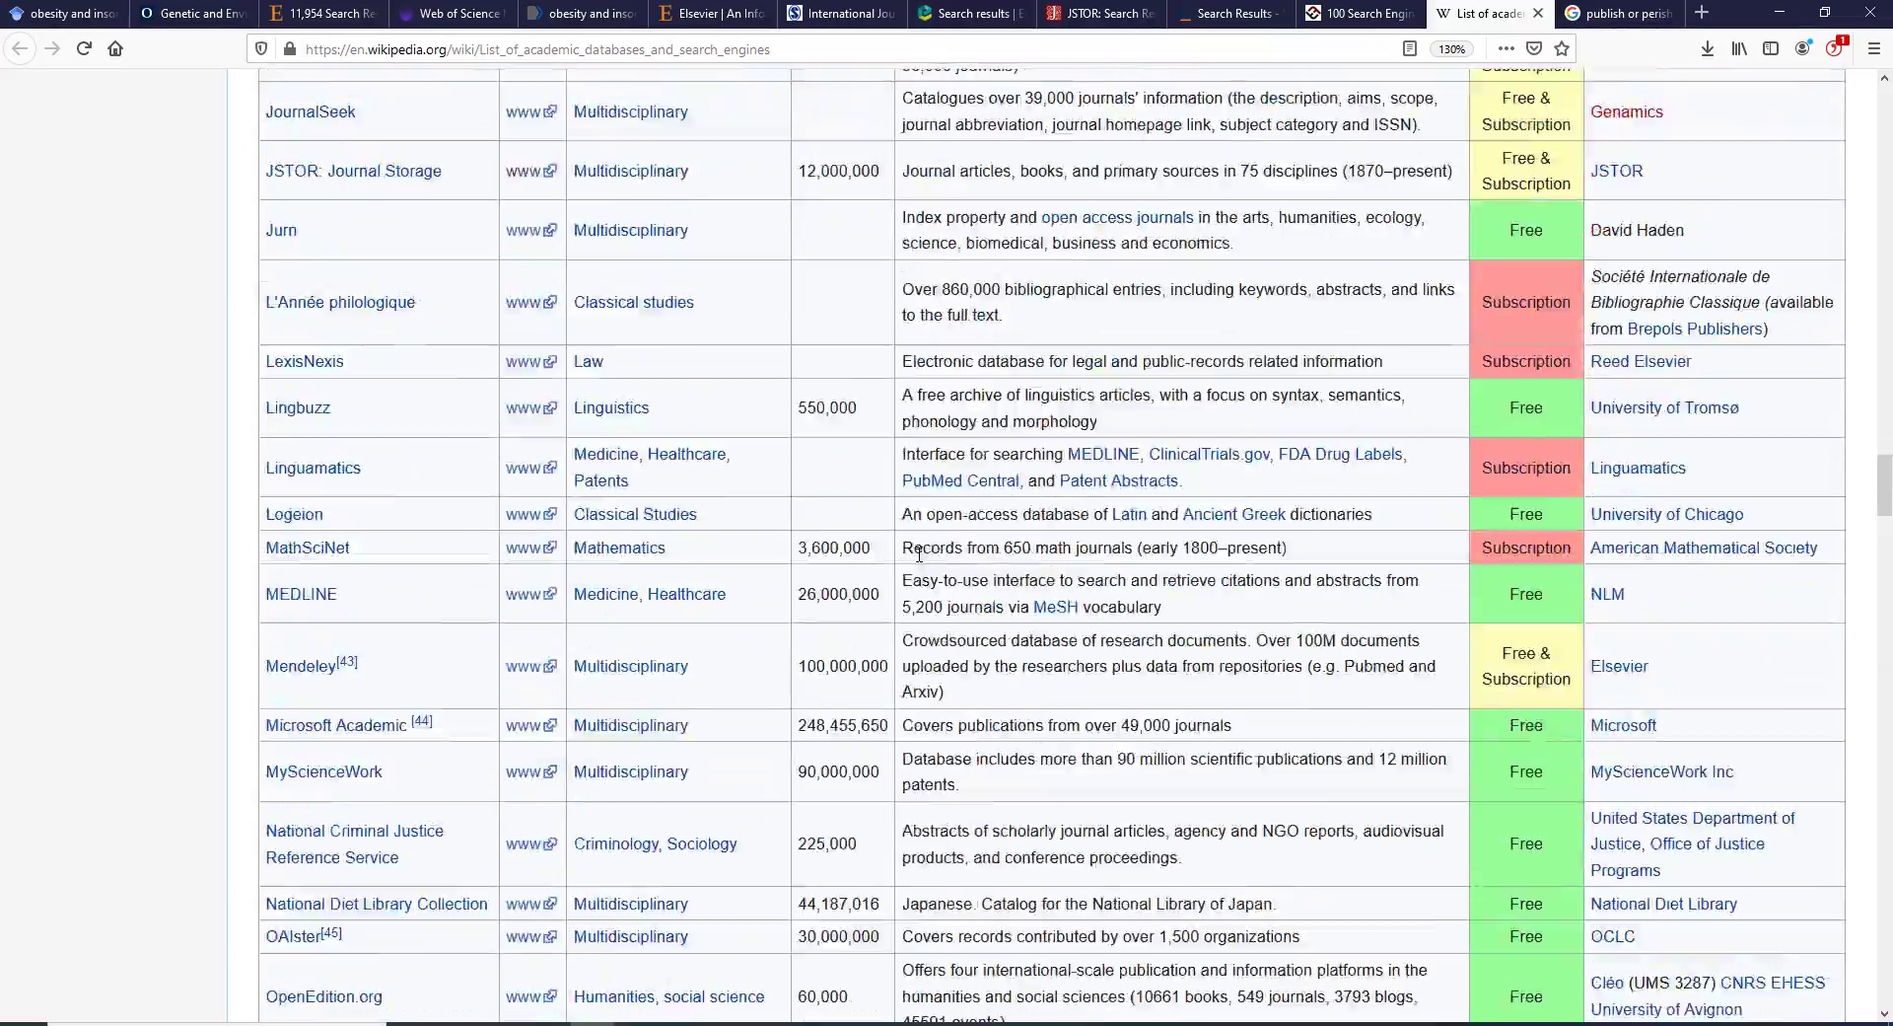
{"action": "scroll", "coordinate": [919, 554], "scroll_direction": "up", "scroll_amount": 20}
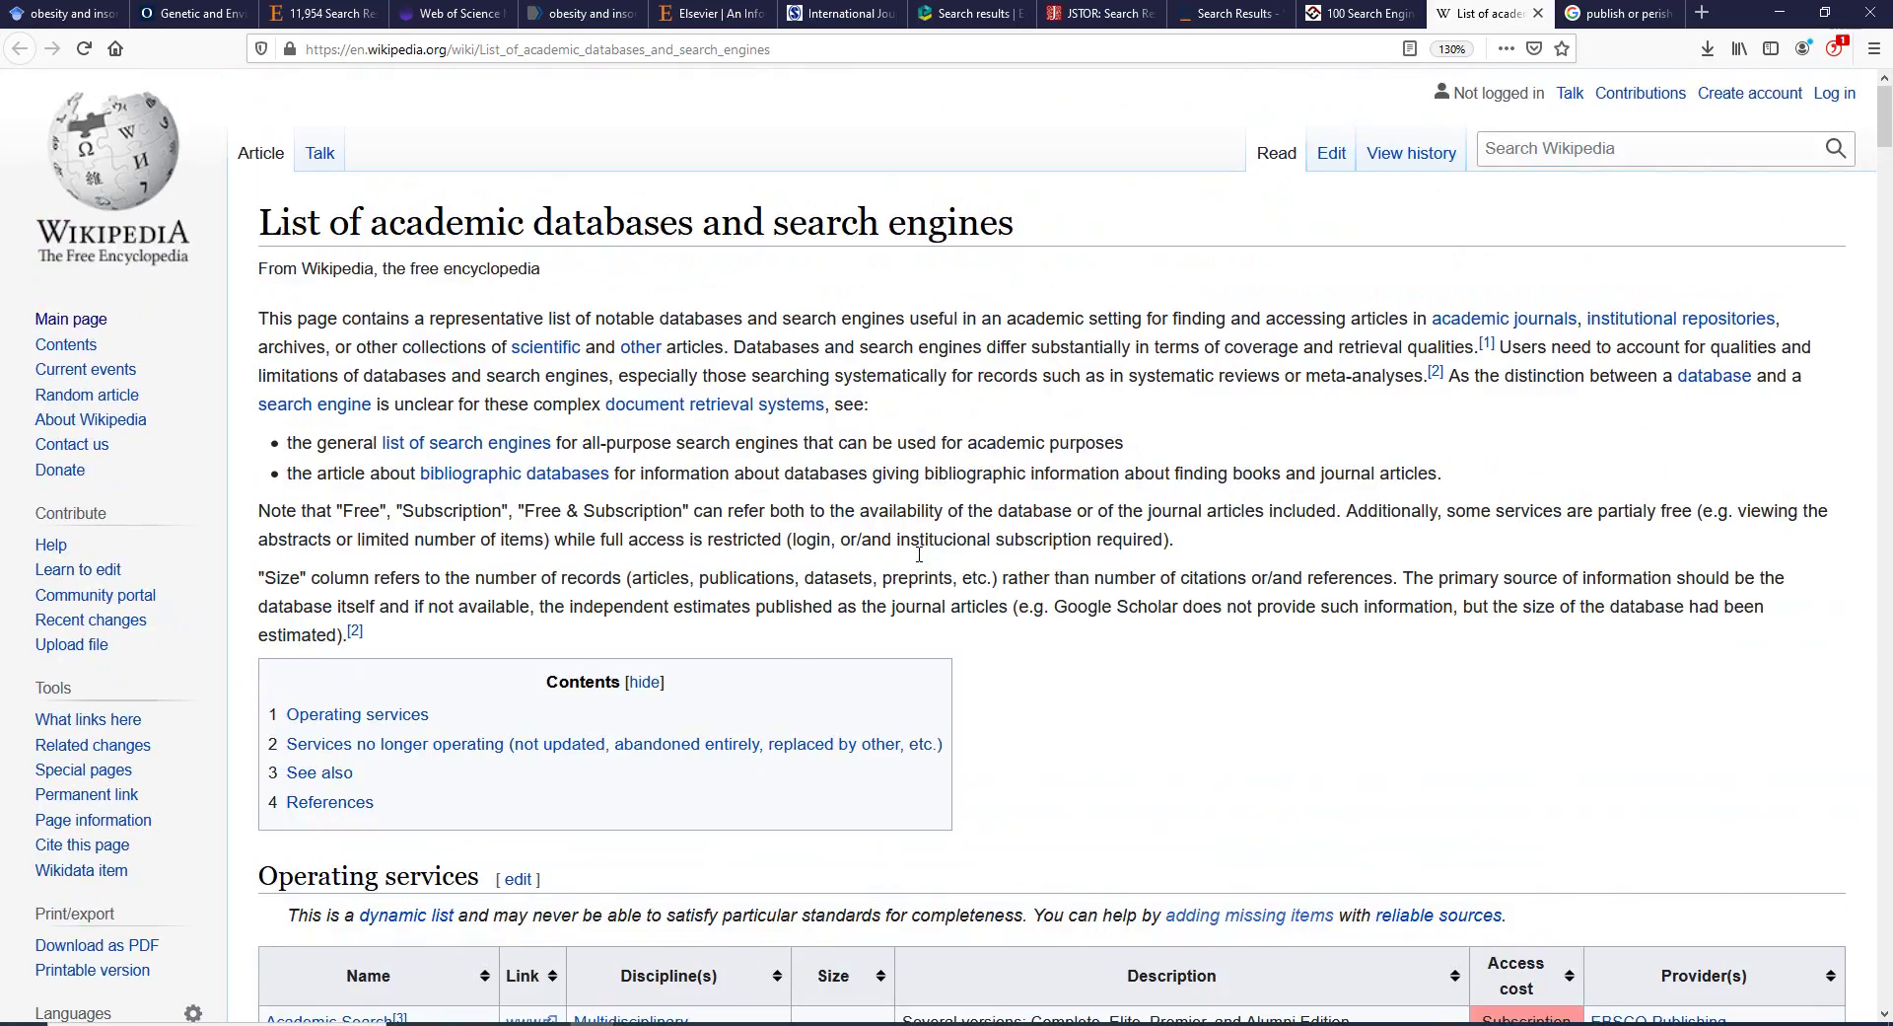
Switch to the Google results, shorten the search to "publish or perish" and open the Harzing.com Publish or Perish page.
{"action": "left_click", "coordinate": [1610, 26]}
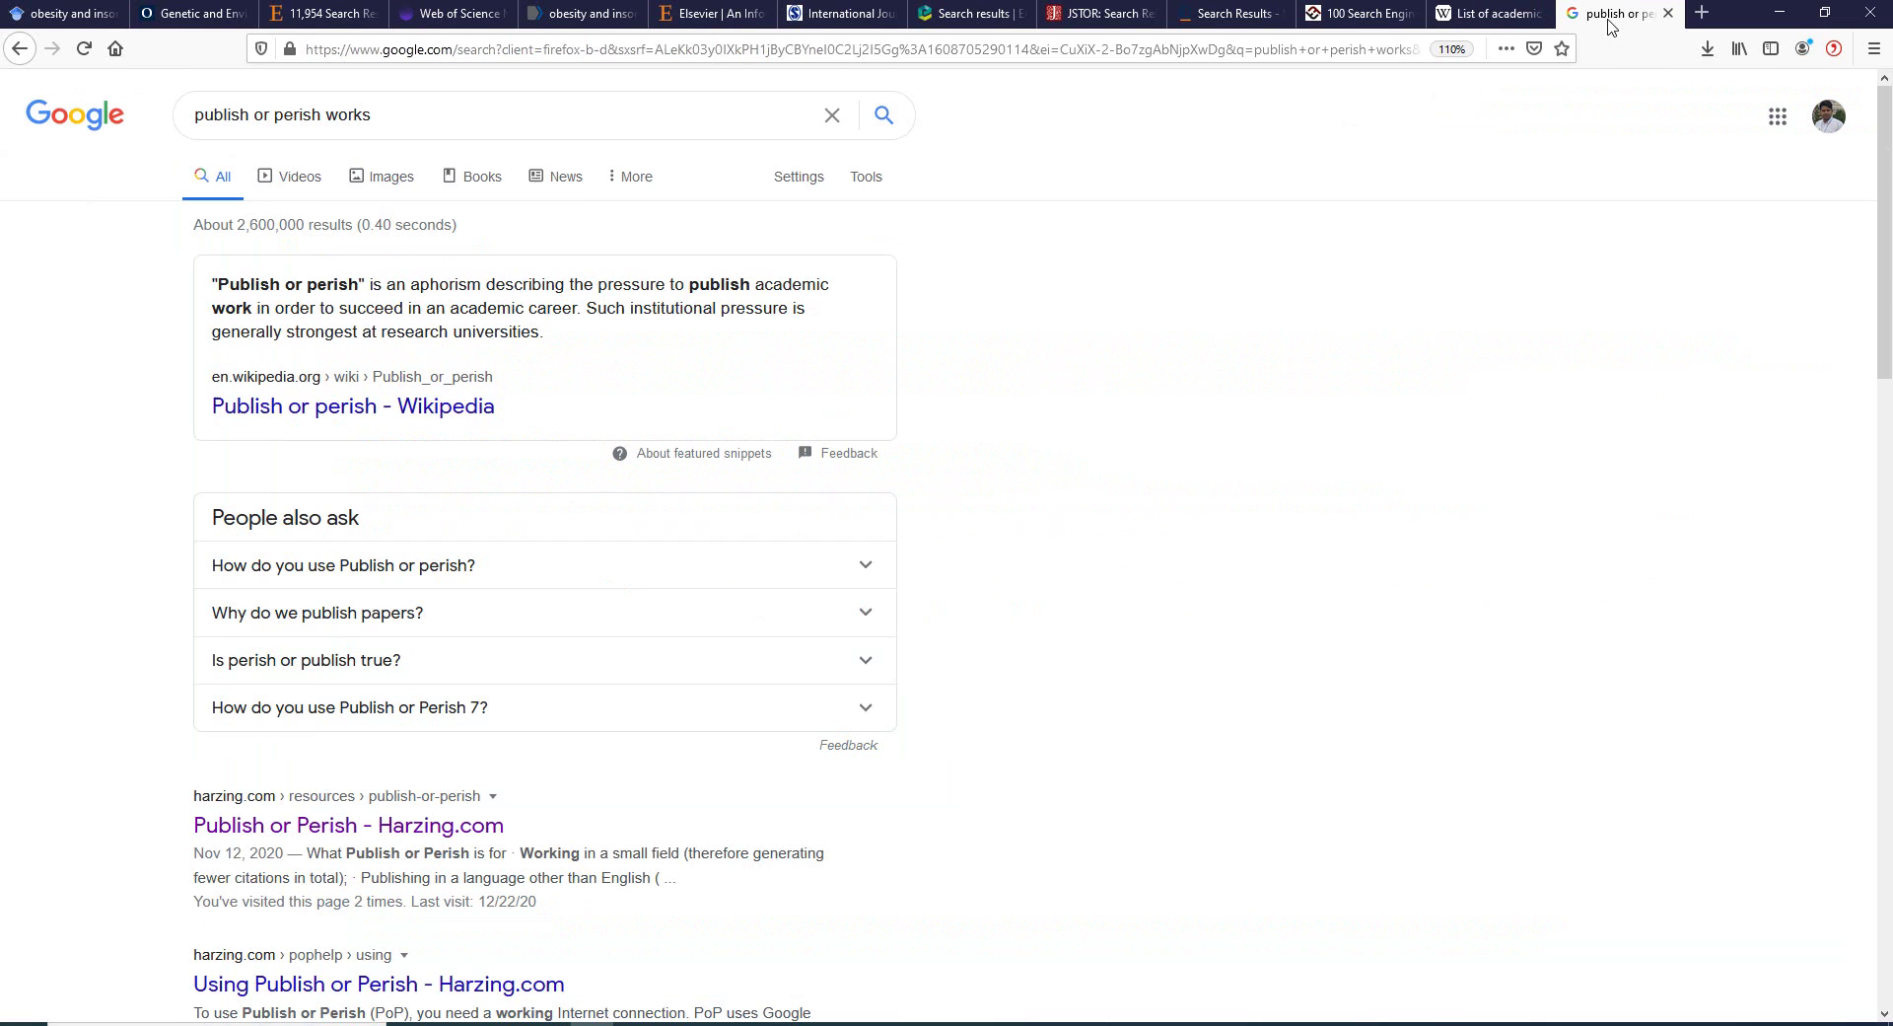
{"action": "left_click", "coordinate": [400, 132]}
{"action": "key", "text": "BackSpace"}
{"action": "key", "text": "BackSpace"}
{"action": "key", "text": "BackSpace"}
{"action": "key", "text": "BackSpace"}
{"action": "key", "text": "BackSpace"}
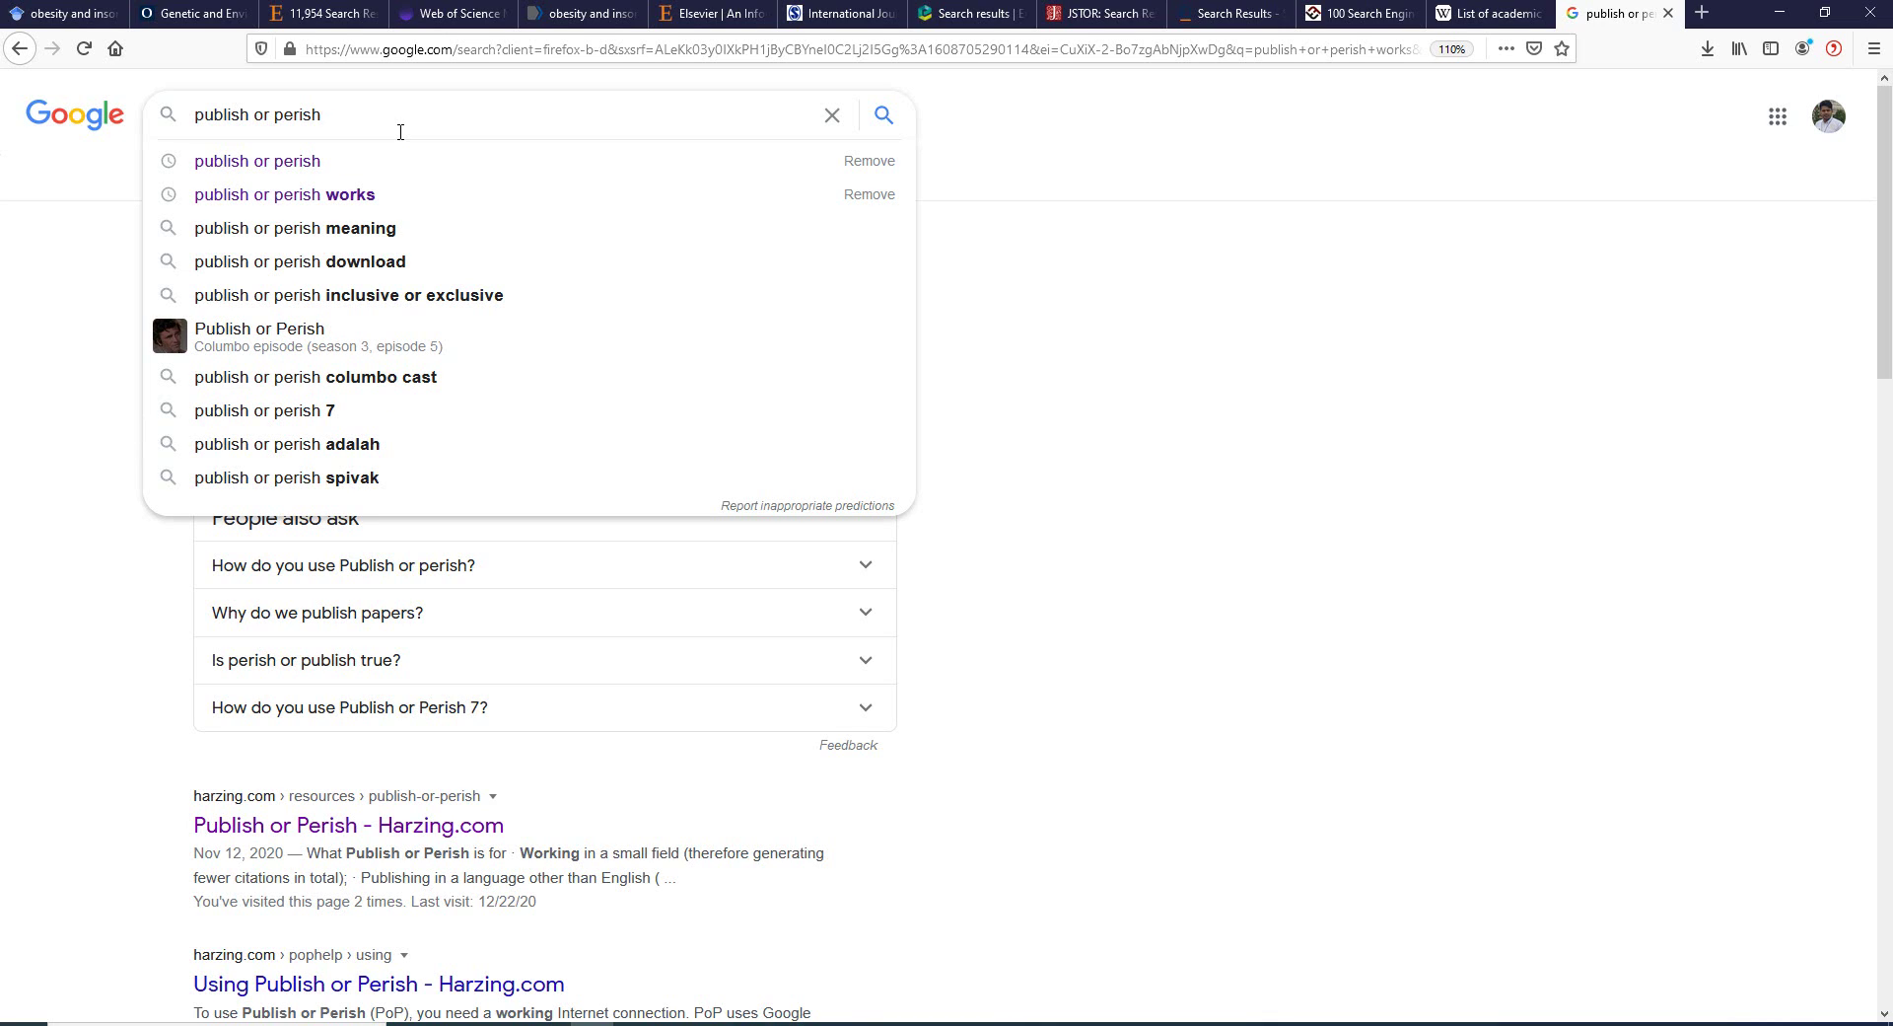
{"action": "key", "text": "Return"}
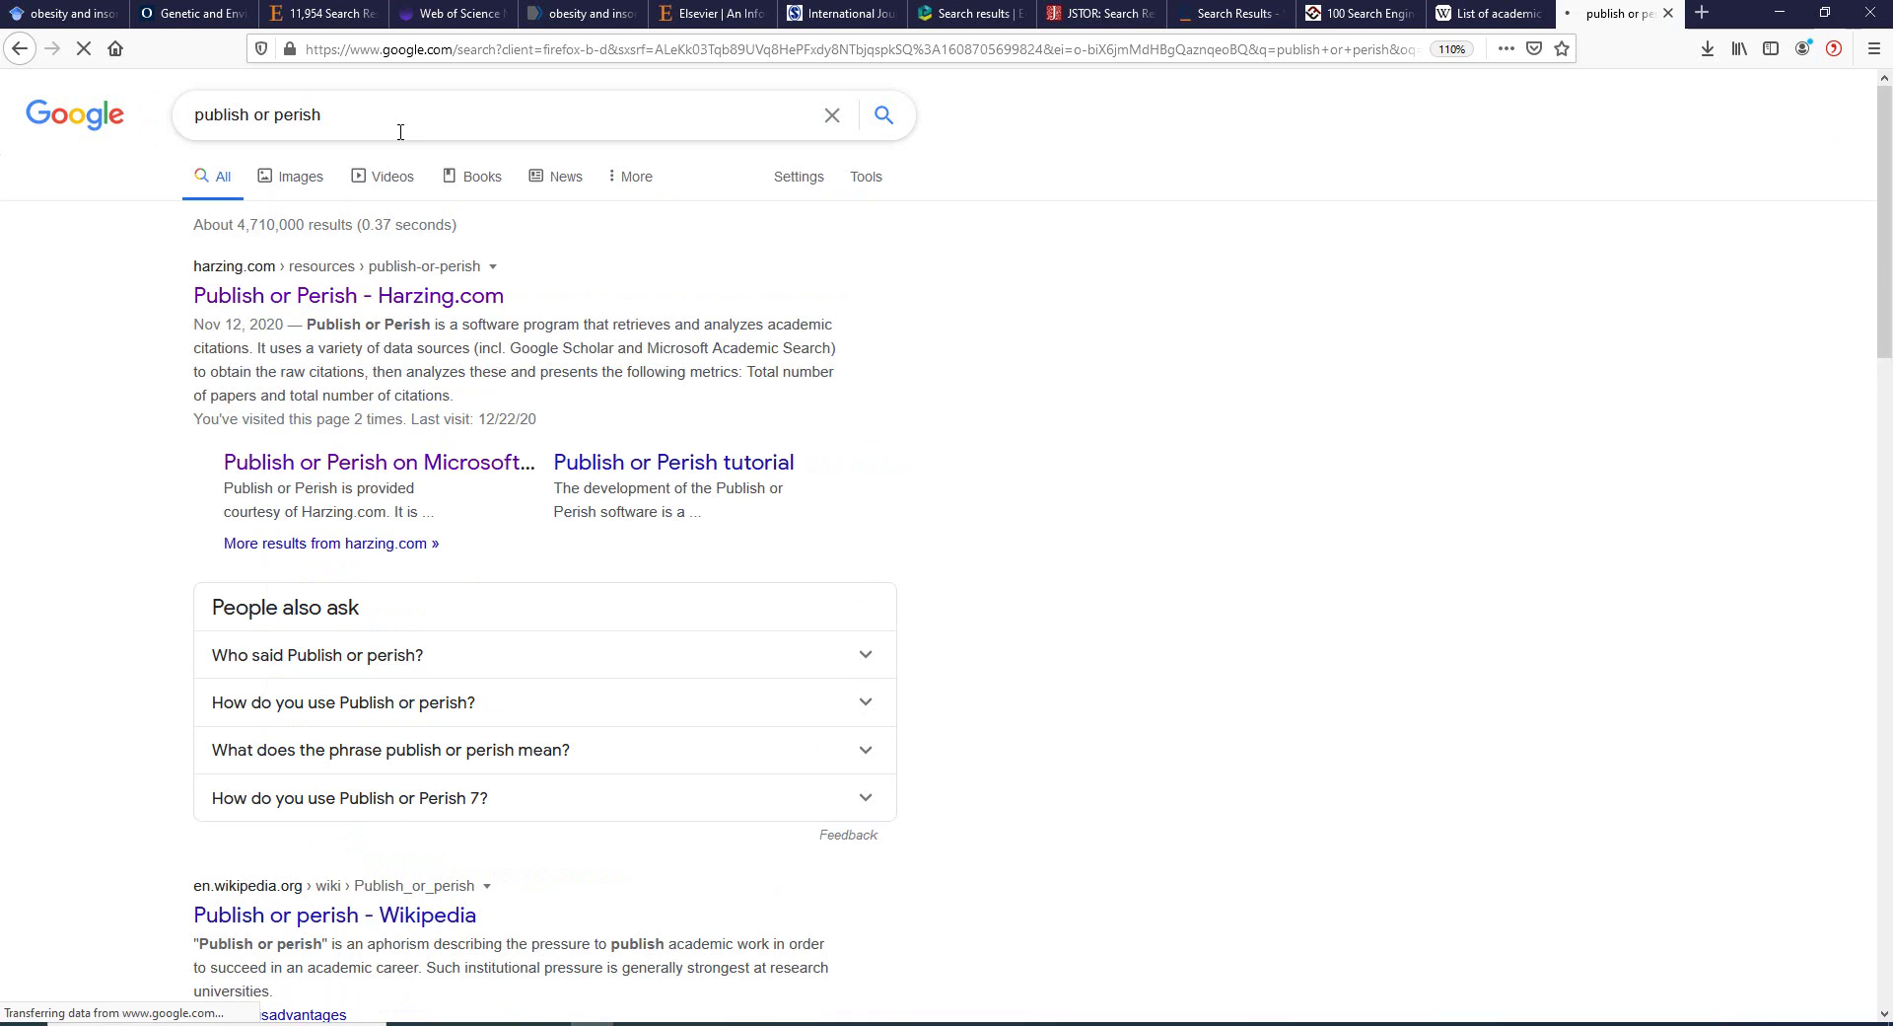
{"action": "left_click", "coordinate": [321, 296]}
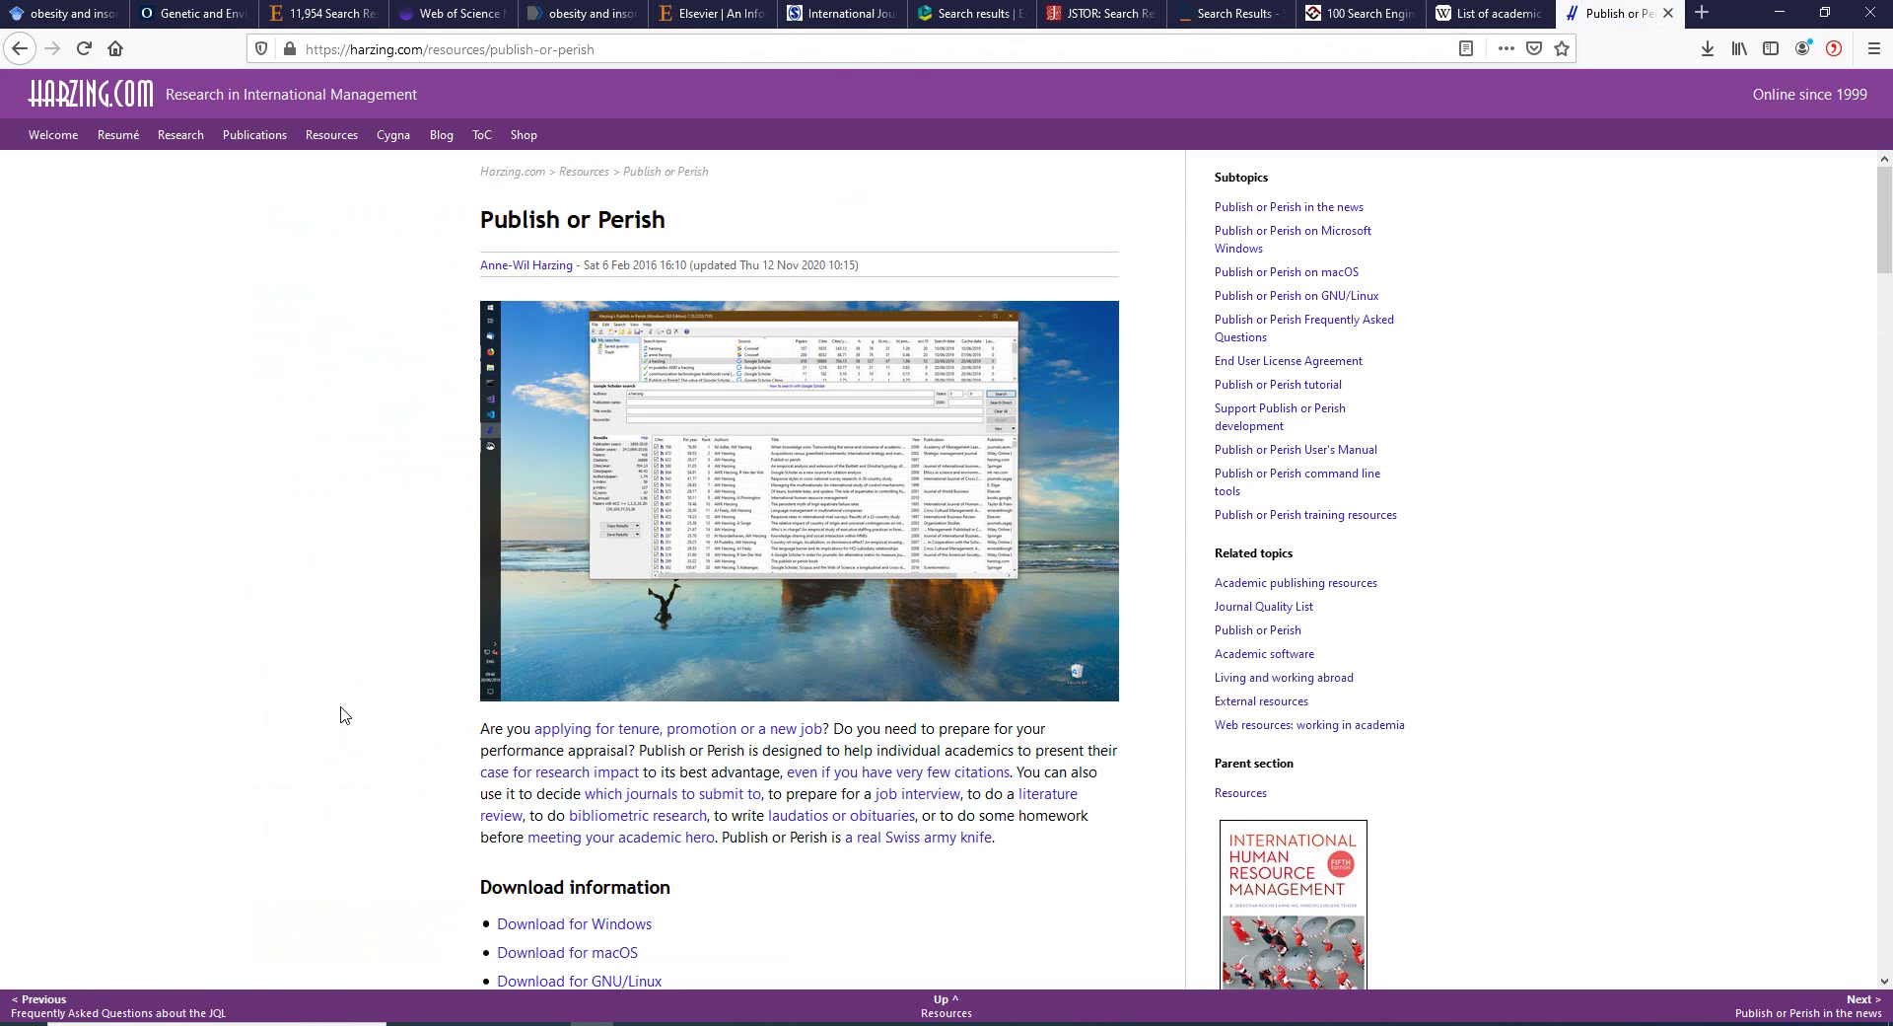
Open the Publish or Perish download page for Windows and look through its license, system requirements and download information.
{"action": "scroll", "coordinate": [340, 714], "scroll_direction": "down", "scroll_amount": 2}
{"action": "scroll", "coordinate": [340, 714], "scroll_direction": "down", "scroll_amount": 3}
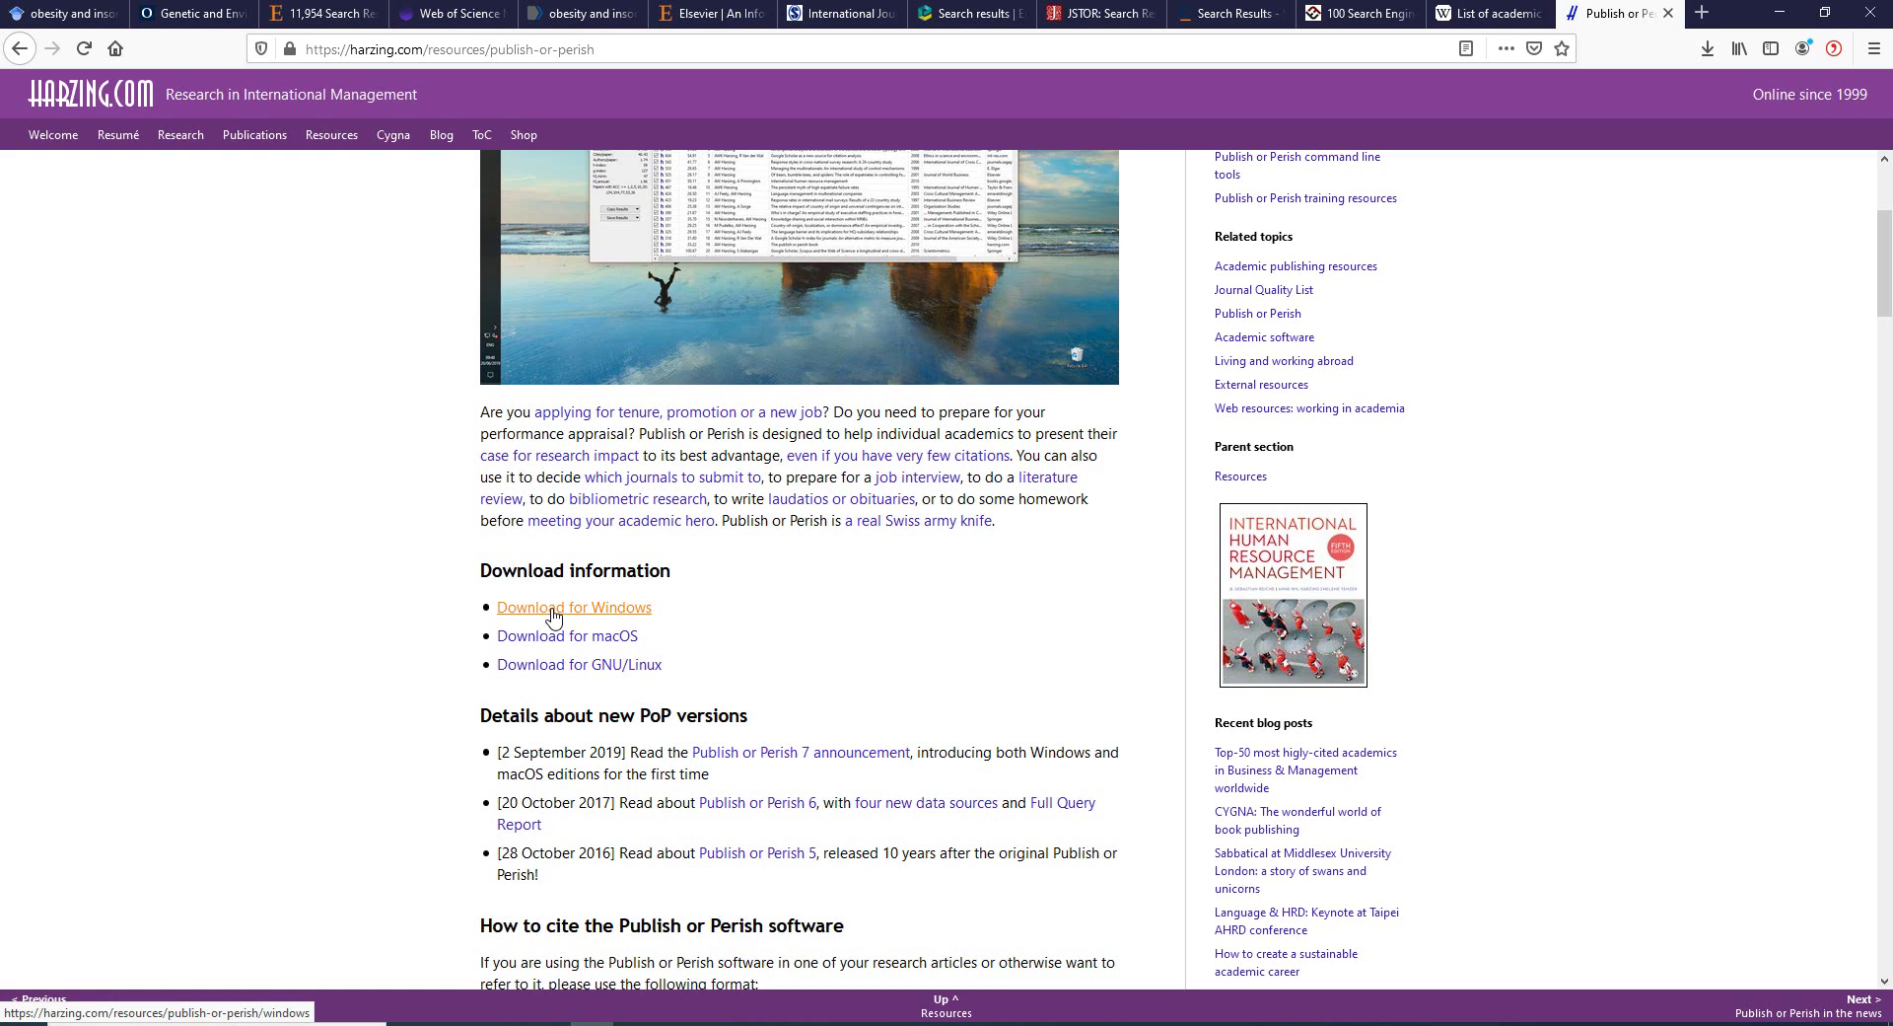
{"action": "left_click", "coordinate": [553, 613]}
{"action": "scroll", "coordinate": [463, 819], "scroll_direction": "down", "scroll_amount": 2}
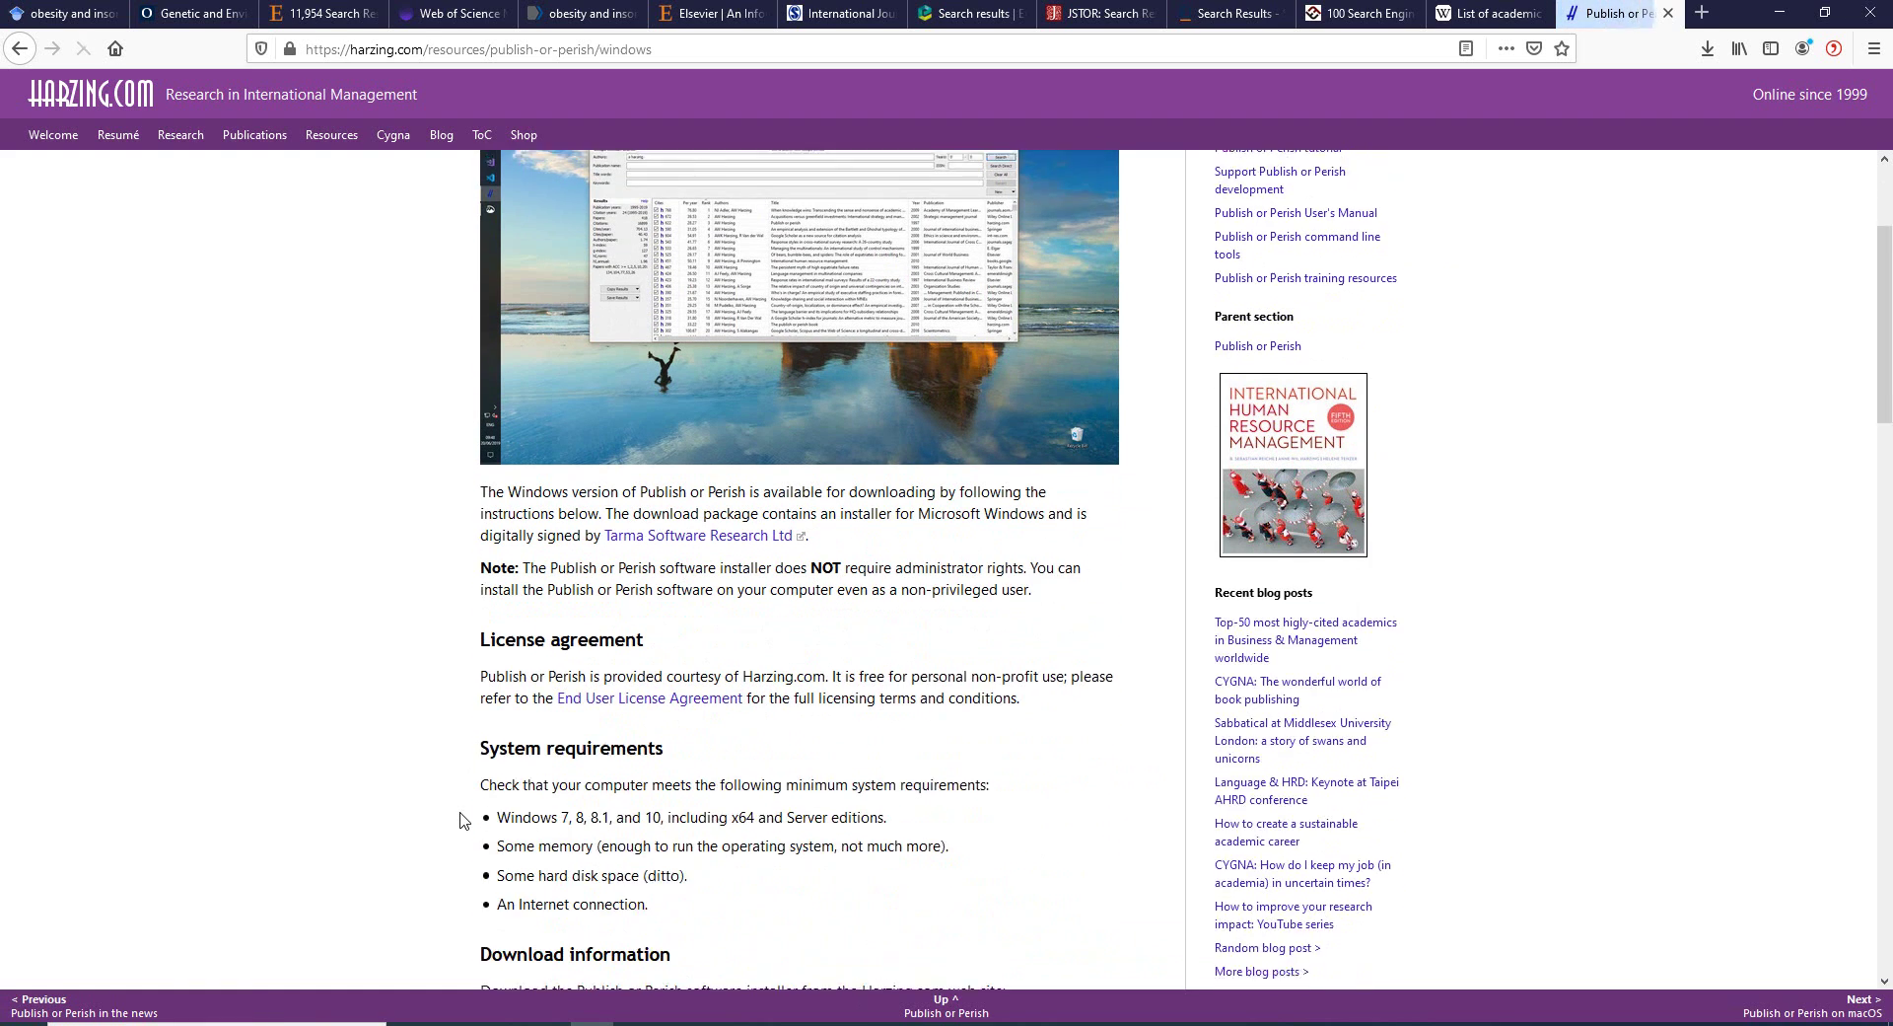
{"action": "scroll", "coordinate": [459, 819], "scroll_direction": "down", "scroll_amount": 3}
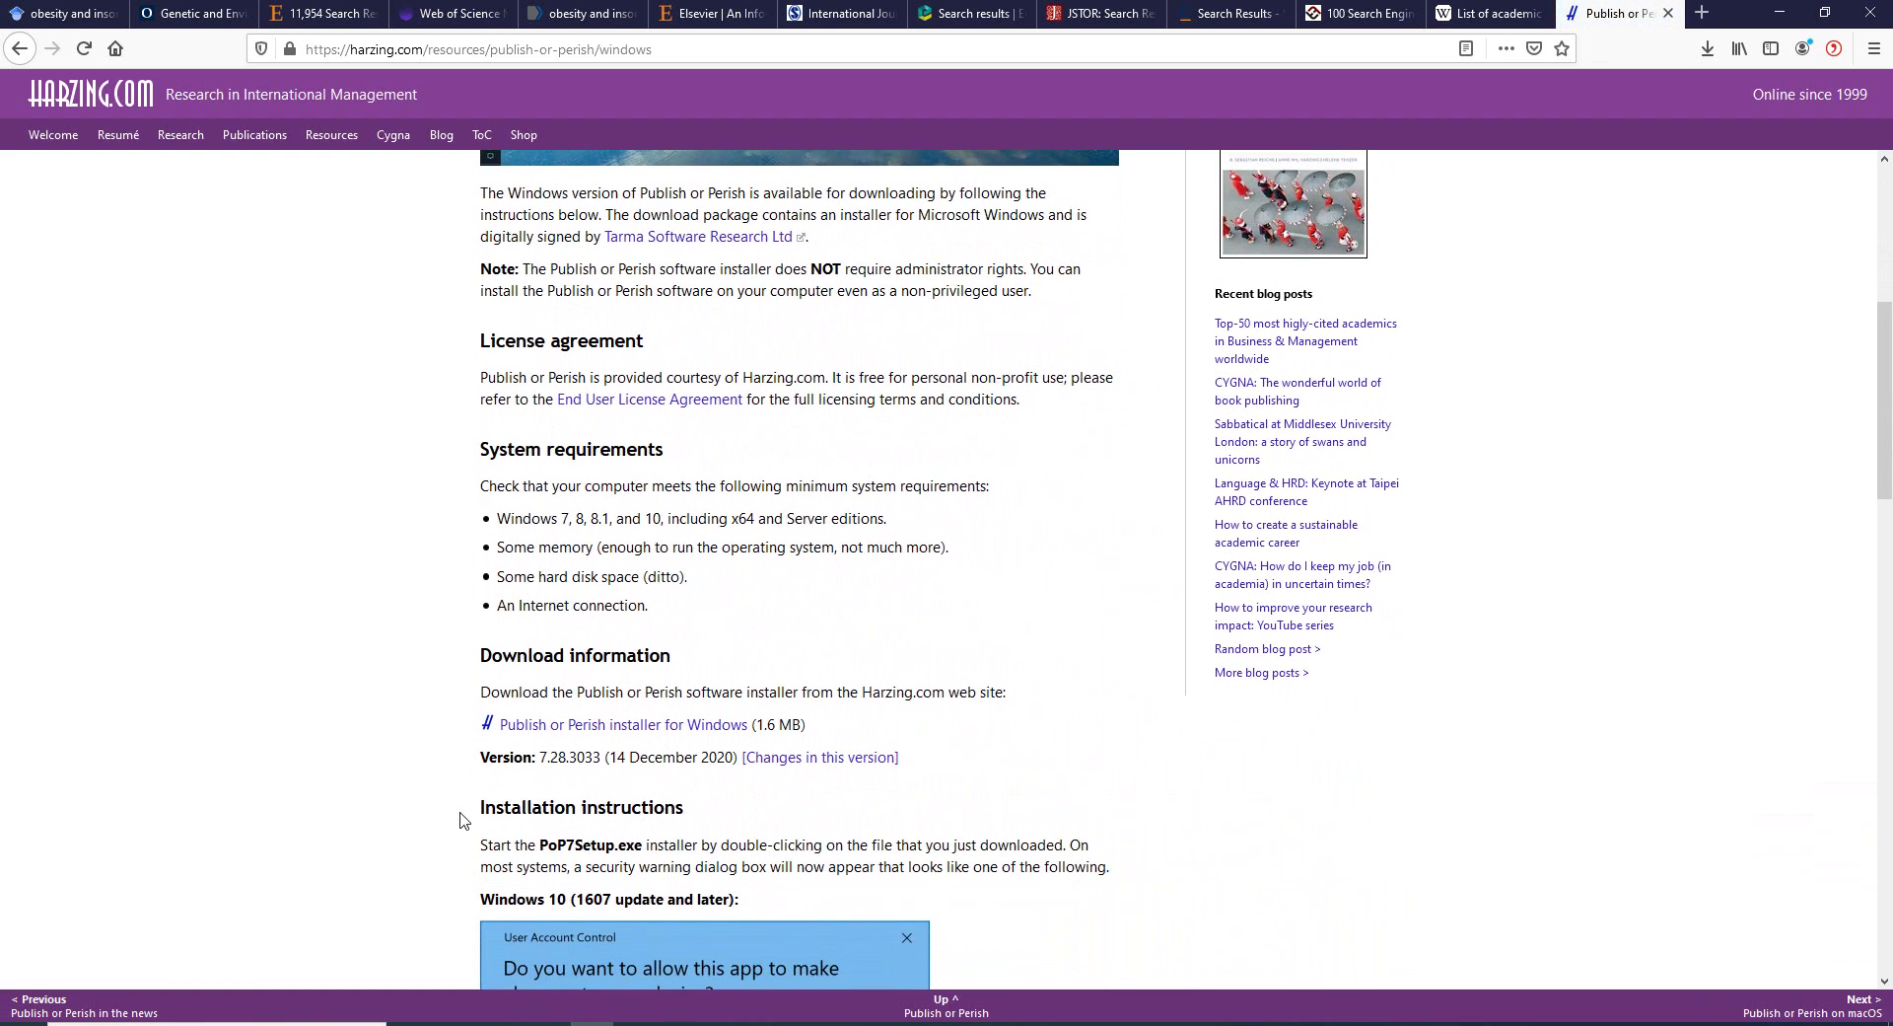
{"action": "scroll", "coordinate": [460, 820], "scroll_direction": "down", "scroll_amount": 2}
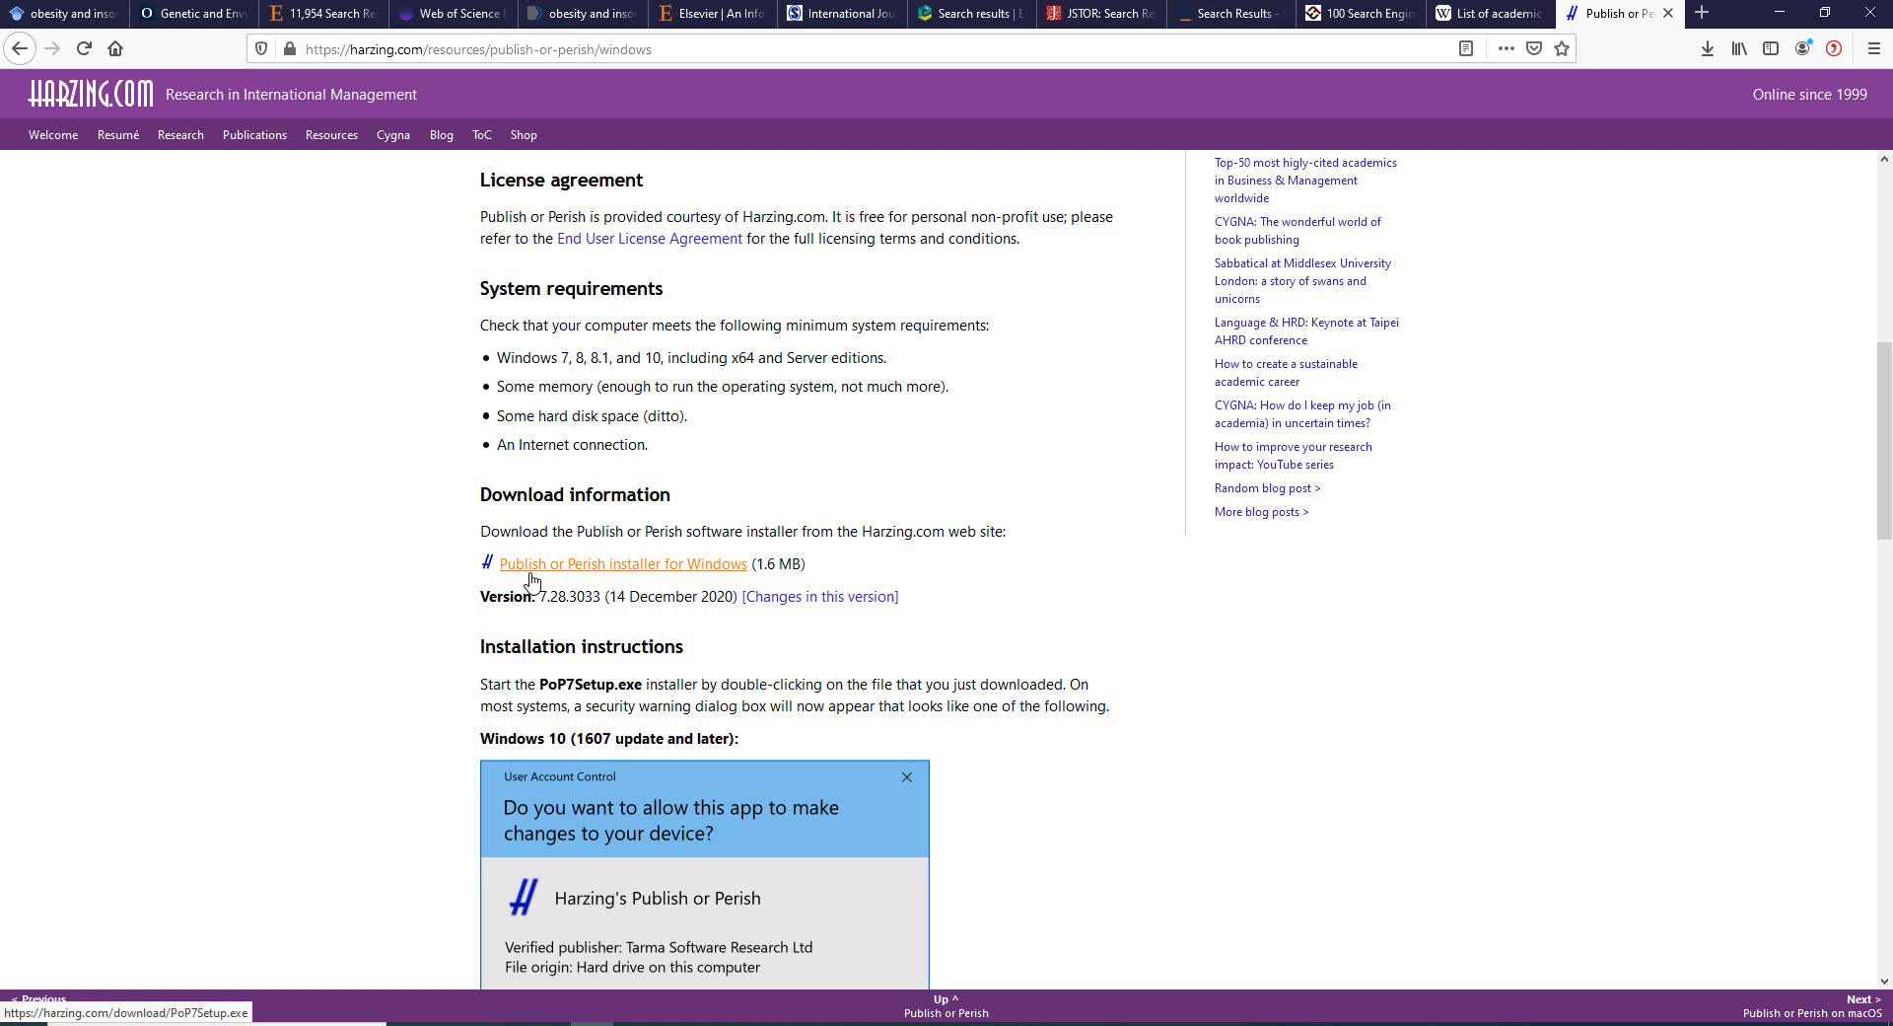
Request the Publish or Perish installer for Windows and cancel the prompt to save PoP7Setup.exe.
{"action": "left_click", "coordinate": [595, 565]}
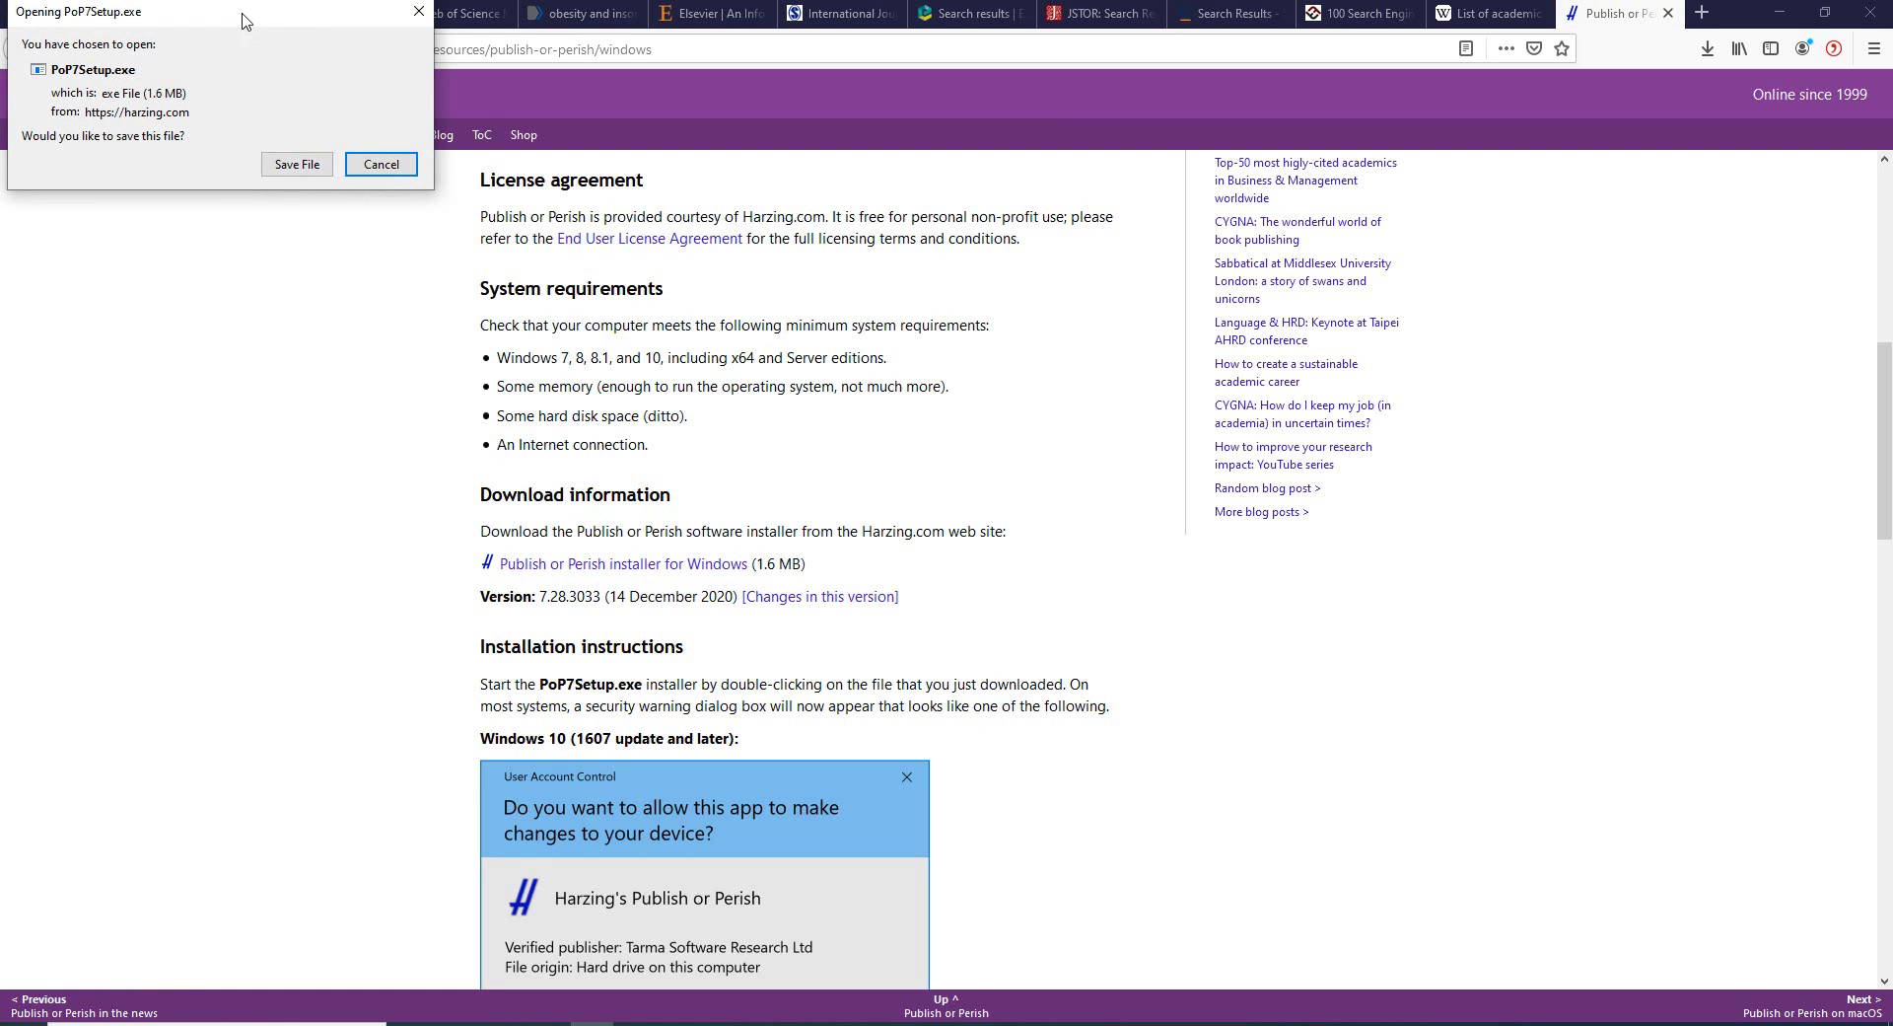
{"action": "left_click_drag", "start_coordinate": [246, 21], "coordinate": [424, 298]}
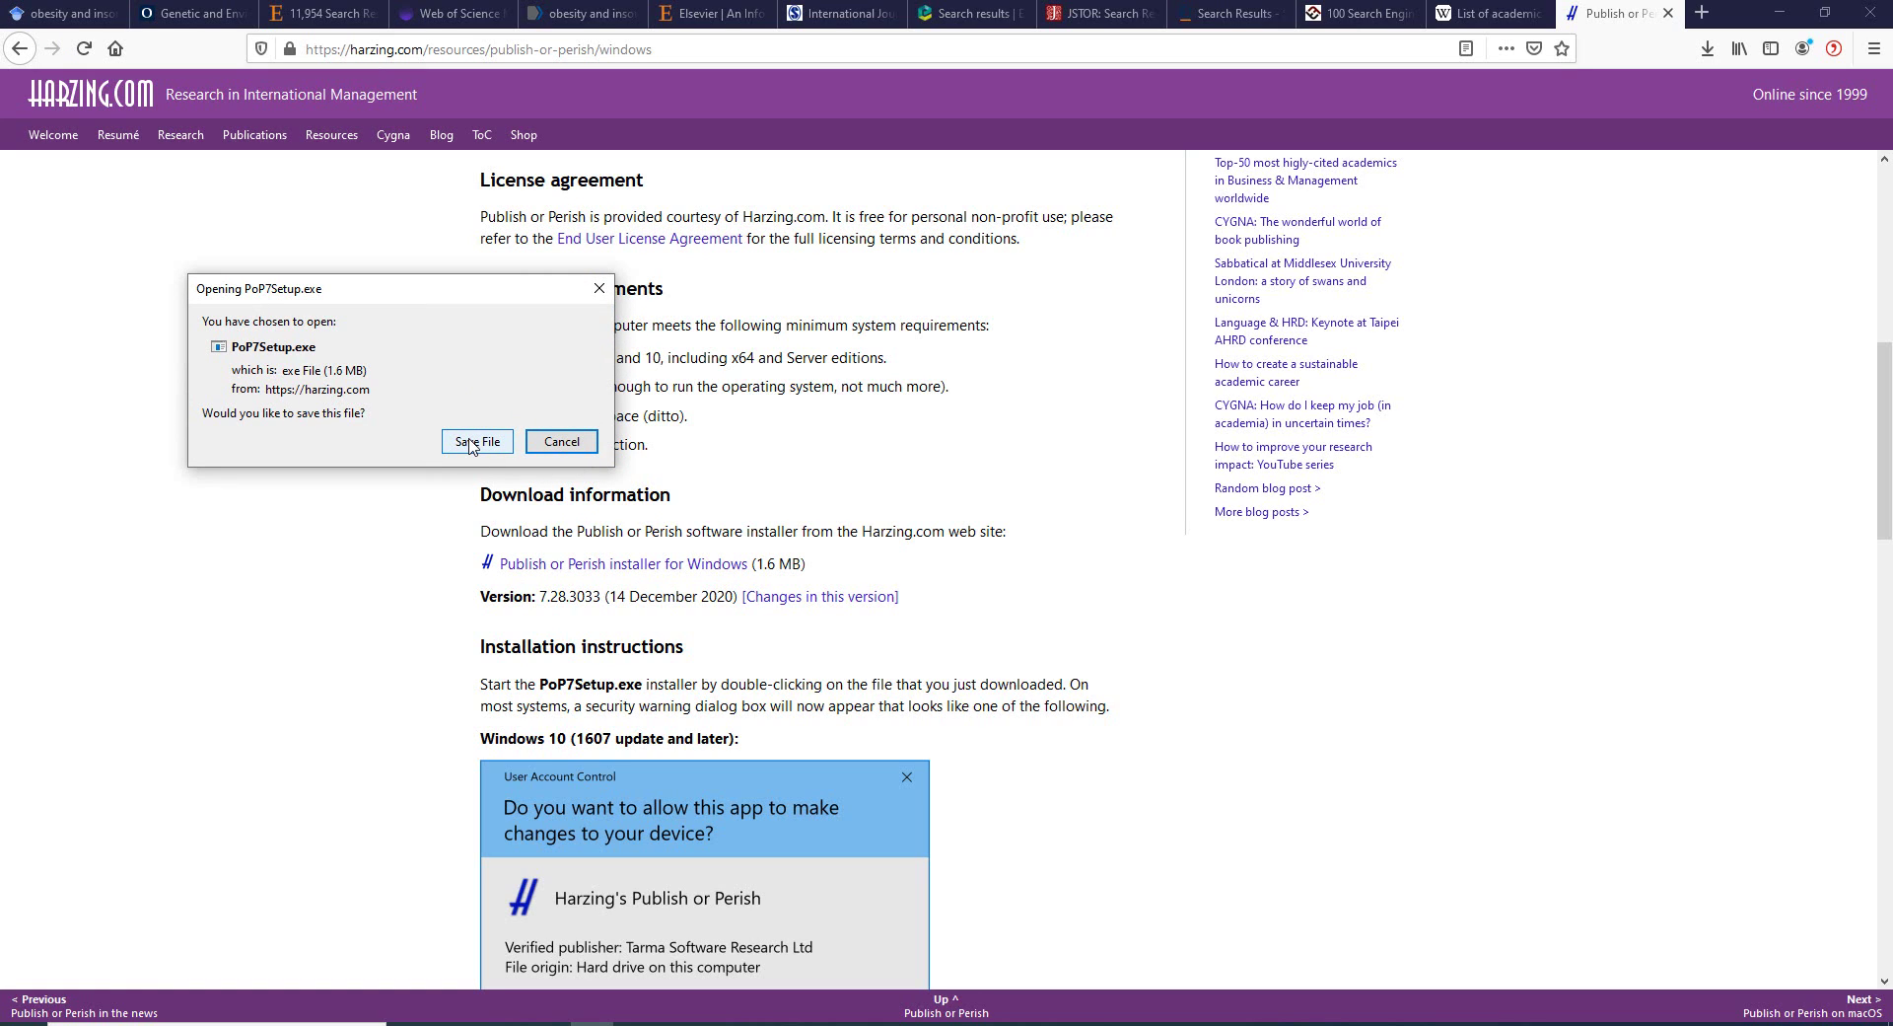
{"action": "left_click", "coordinate": [545, 444]}
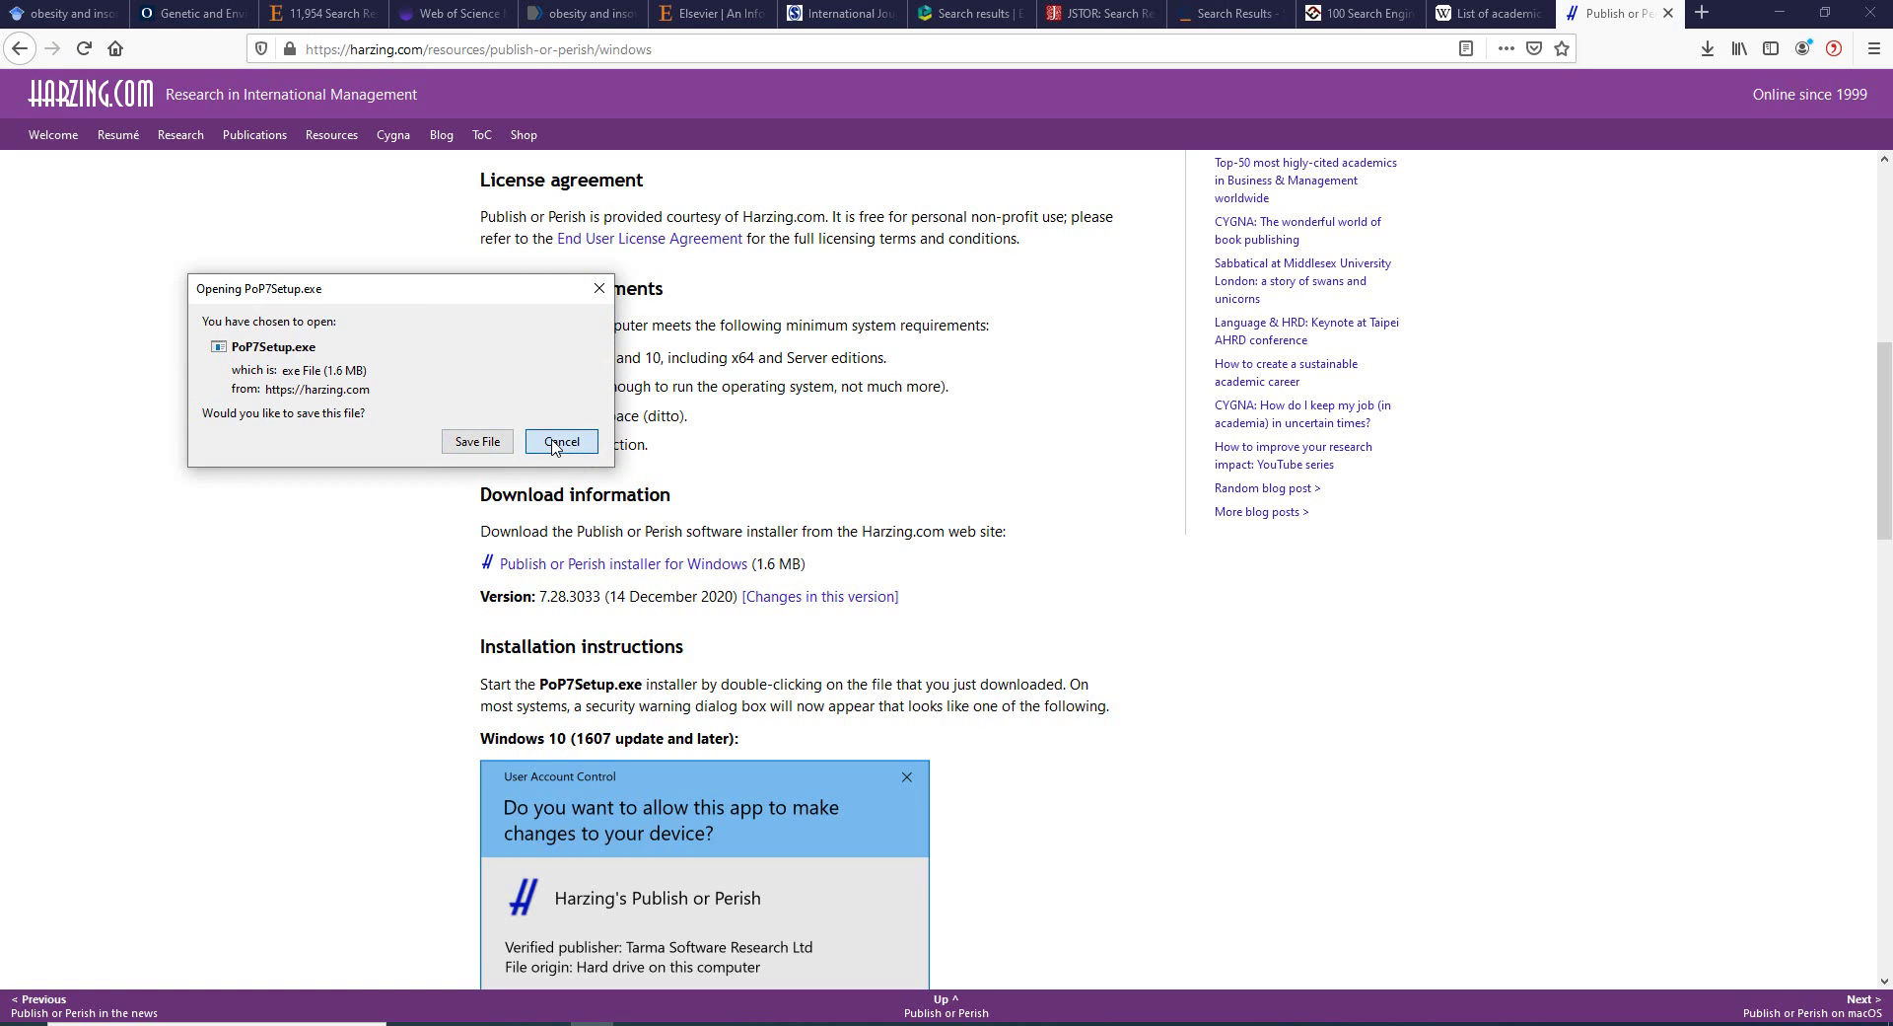
Look through the installation instructions, security prompt examples and support section of the Publish or Perish Windows page.
{"action": "scroll", "coordinate": [550, 446], "scroll_direction": "down", "scroll_amount": 5}
{"action": "scroll", "coordinate": [552, 447], "scroll_direction": "down", "scroll_amount": 4}
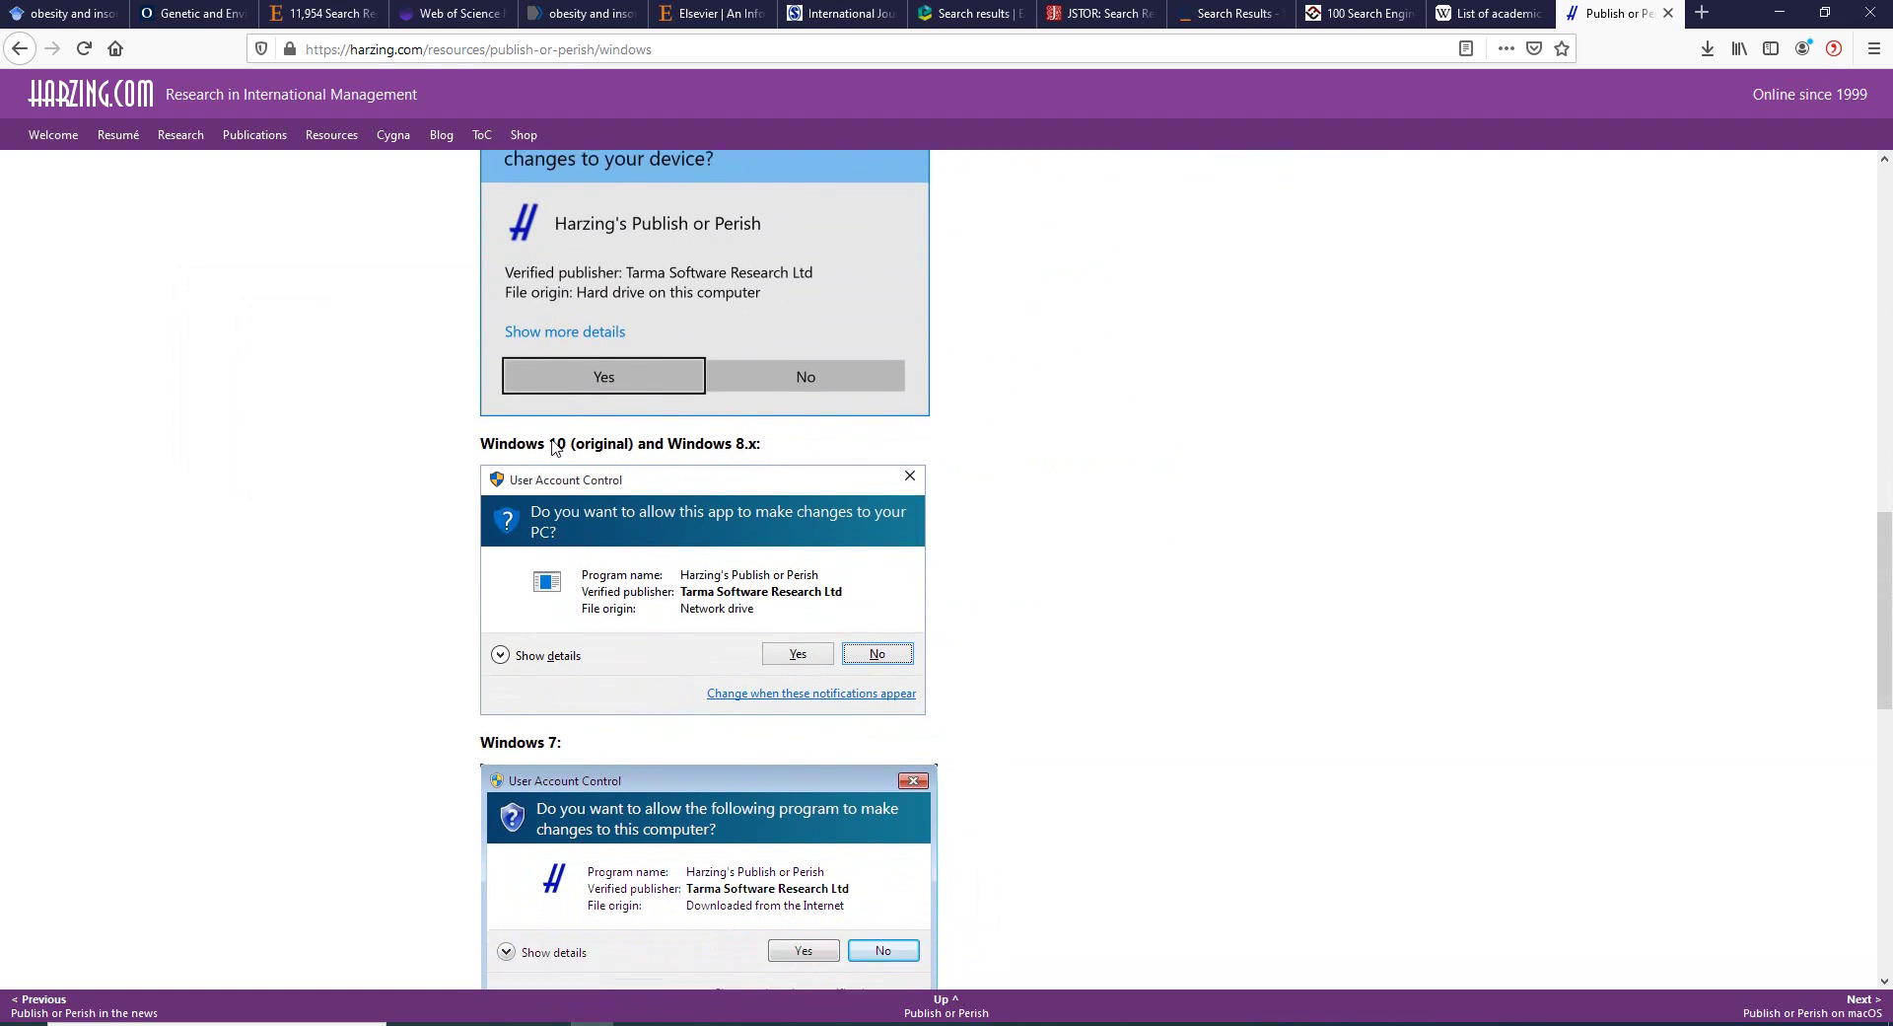
{"action": "scroll", "coordinate": [552, 446], "scroll_direction": "down", "scroll_amount": 1}
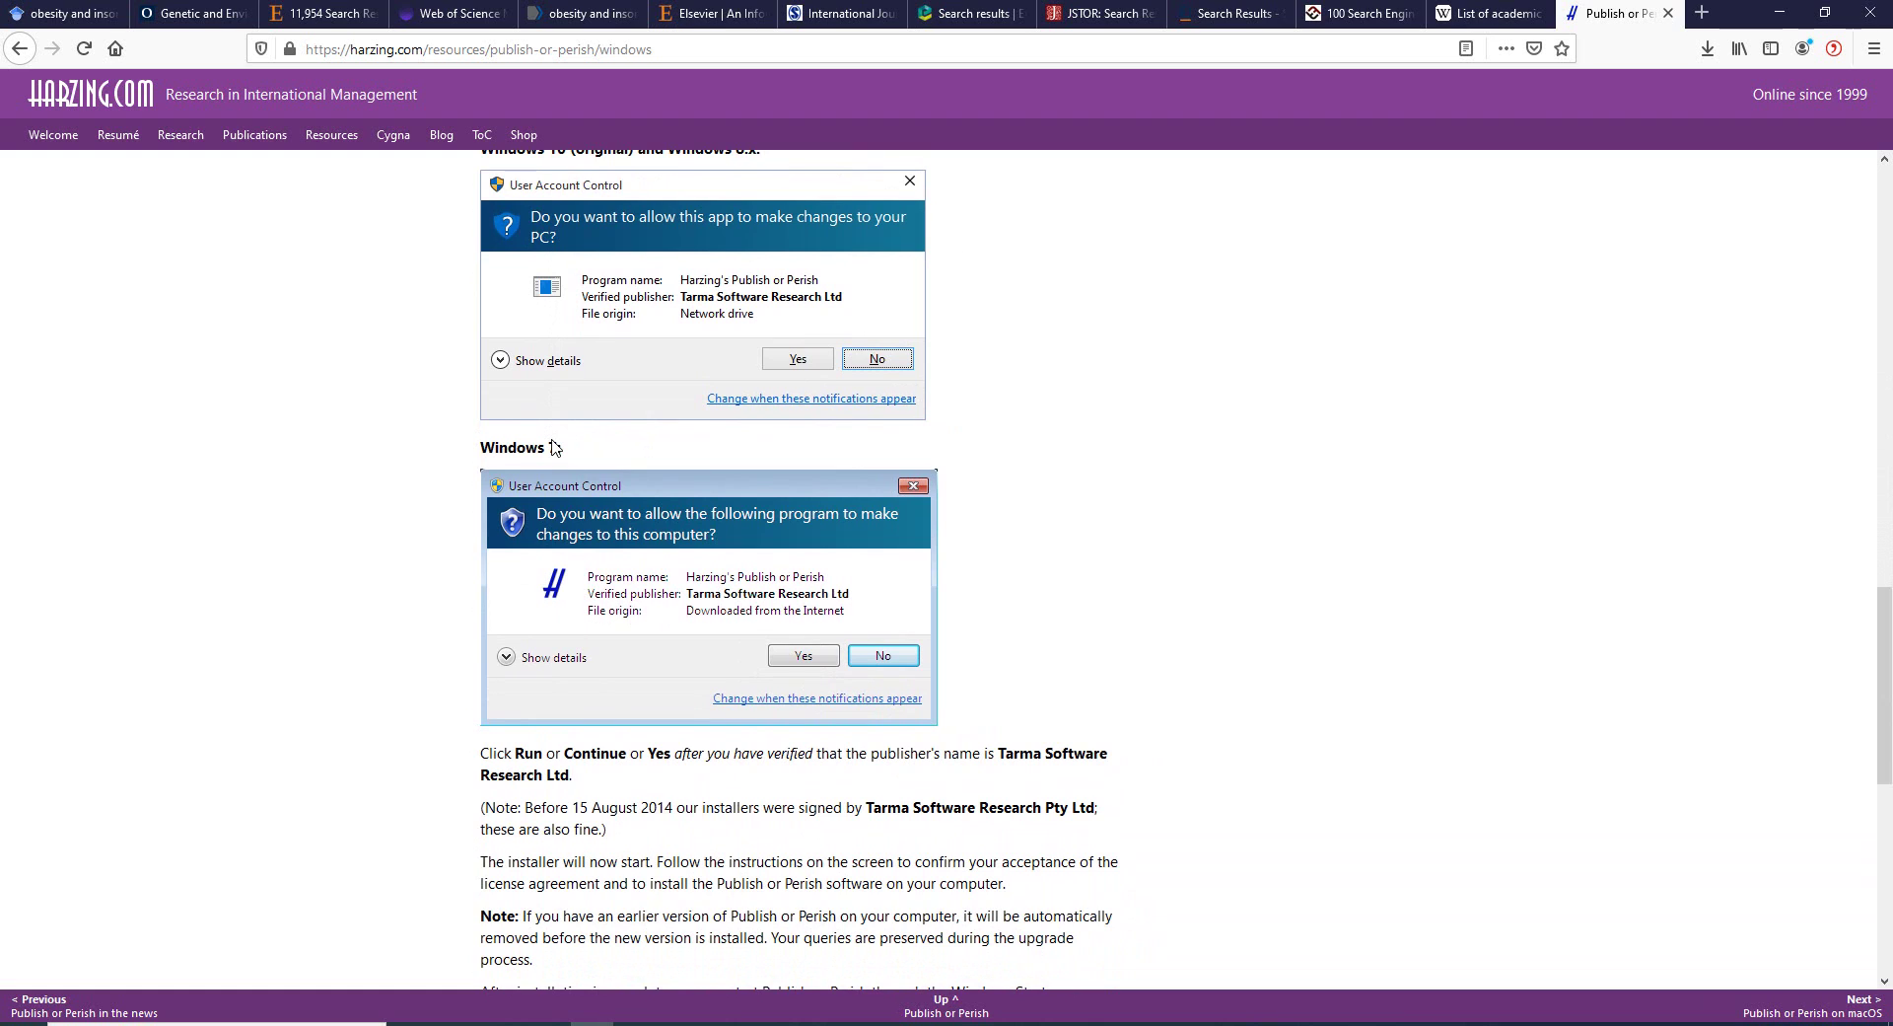
{"action": "scroll", "coordinate": [553, 447], "scroll_direction": "down", "scroll_amount": 1}
{"action": "scroll", "coordinate": [552, 447], "scroll_direction": "down", "scroll_amount": 1}
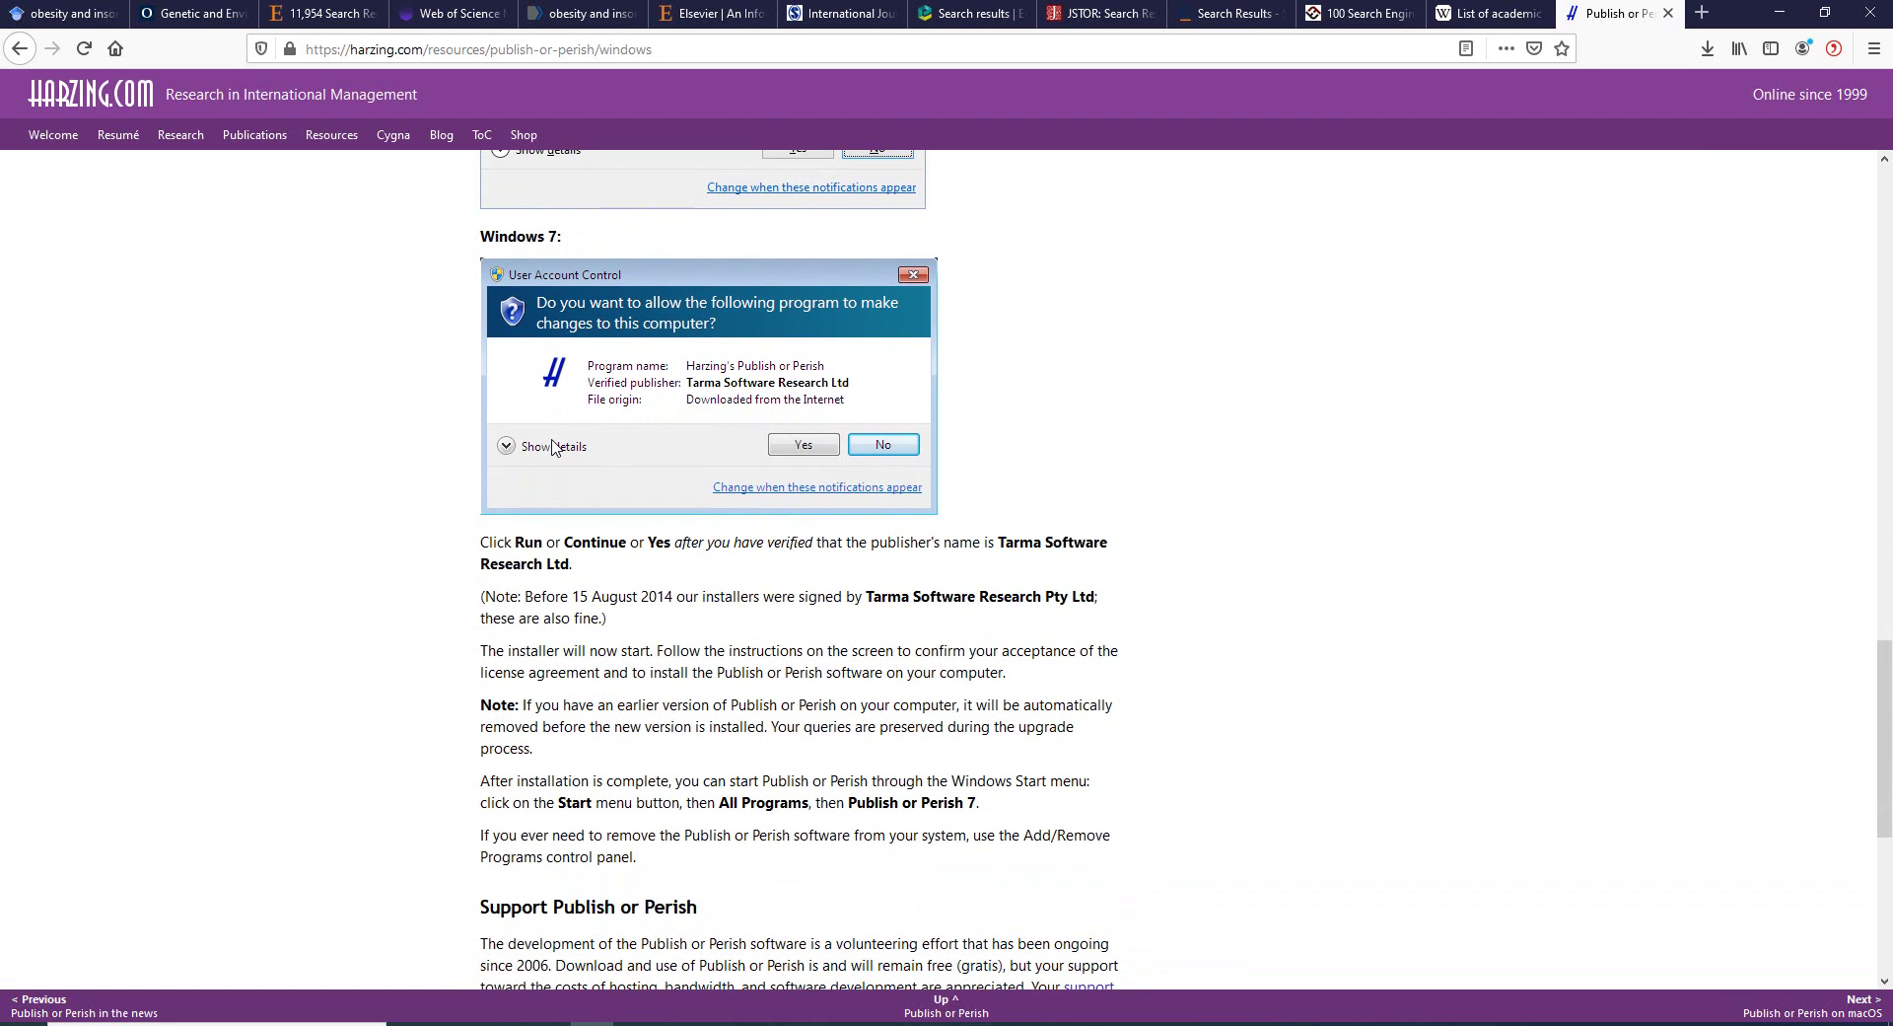
{"action": "scroll", "coordinate": [552, 447], "scroll_direction": "down", "scroll_amount": 1}
{"action": "scroll", "coordinate": [555, 446], "scroll_direction": "down", "scroll_amount": 1}
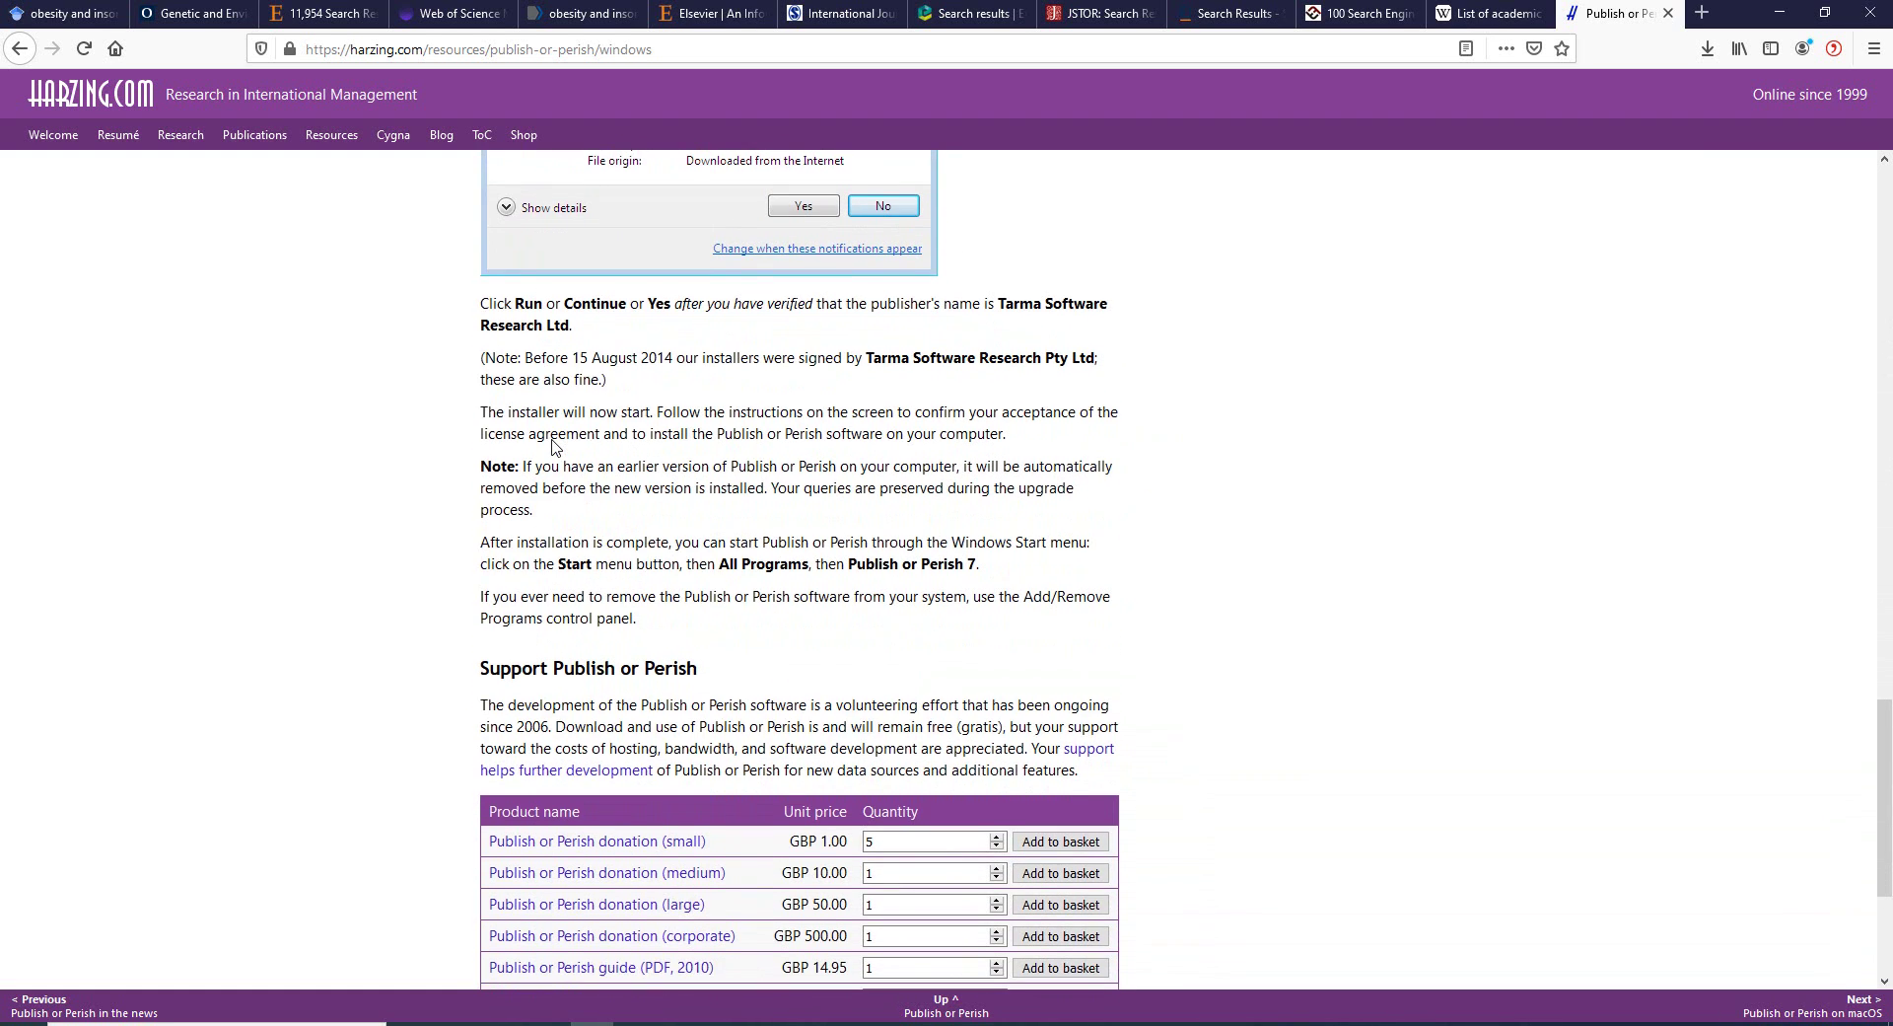
{"action": "scroll", "coordinate": [552, 447], "scroll_direction": "up", "scroll_amount": 4}
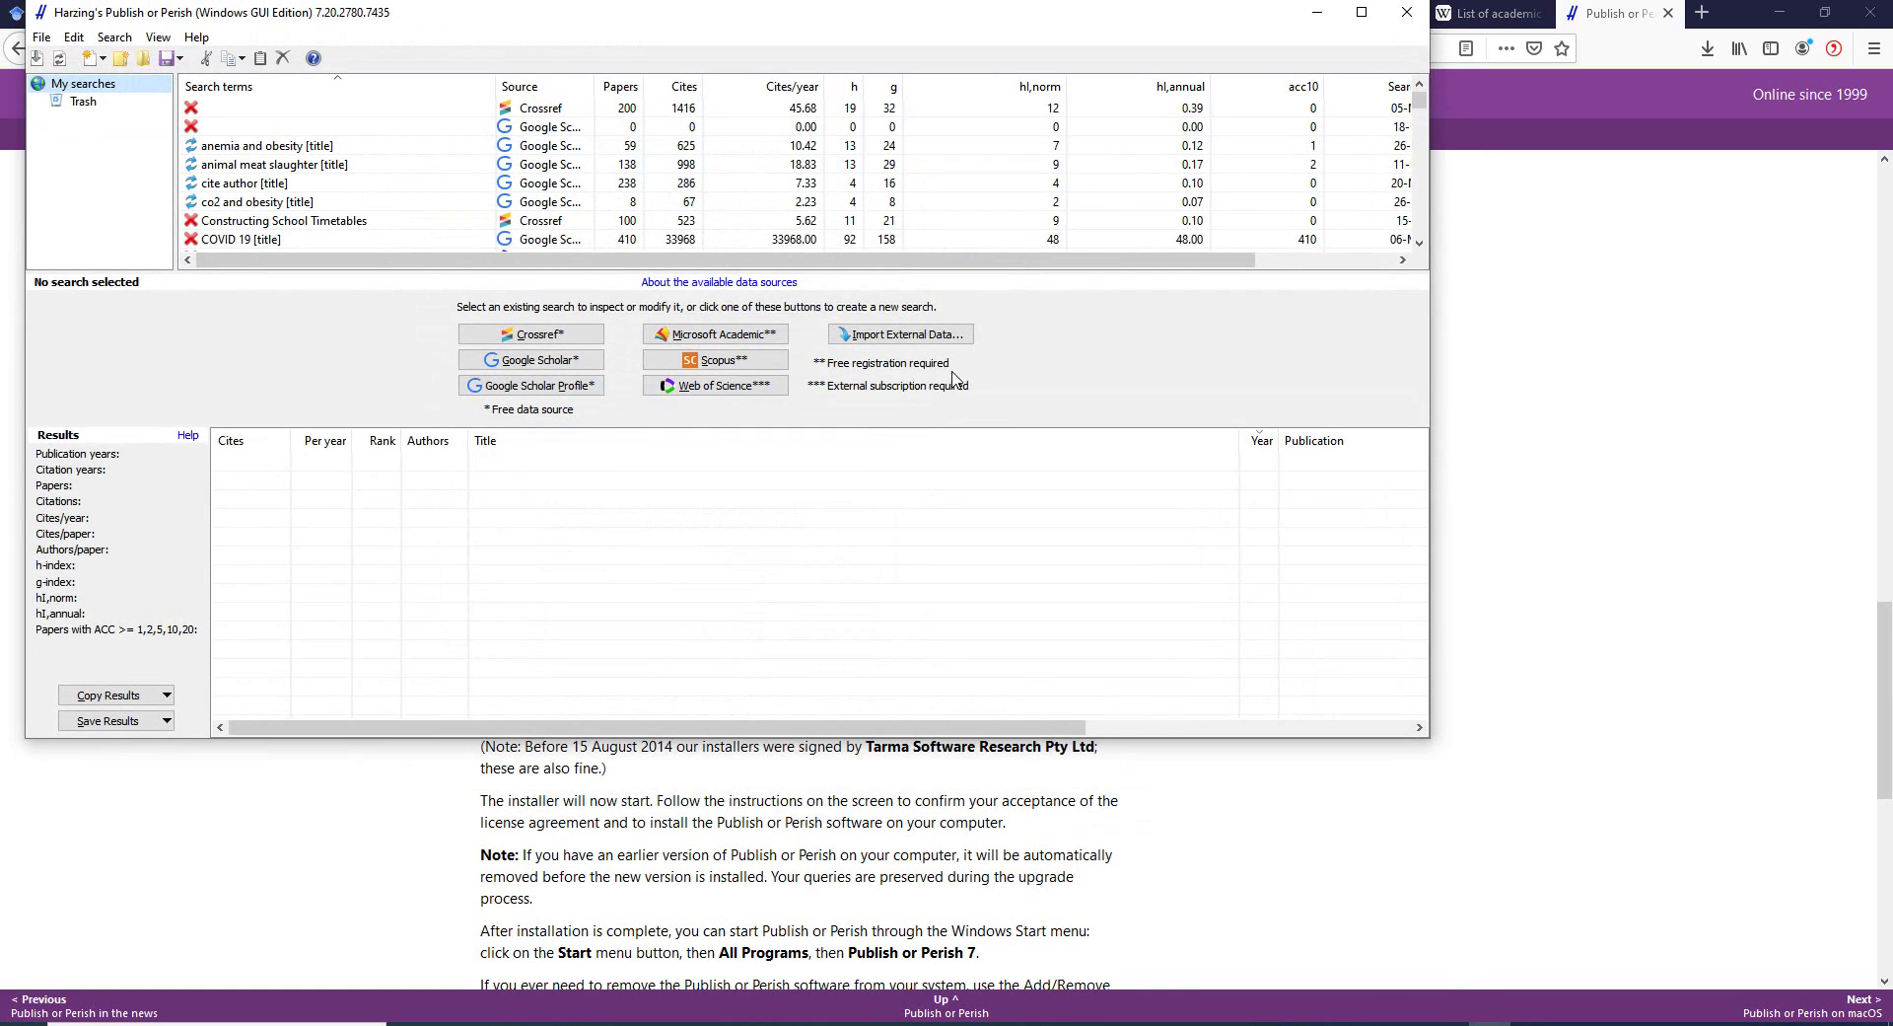
Switch to the Publish or Perish program and create a Google Scholar search with the title words "obesity insomnia".
{"action": "left_click_drag", "start_coordinate": [1073, 16], "coordinate": [1255, 145]}
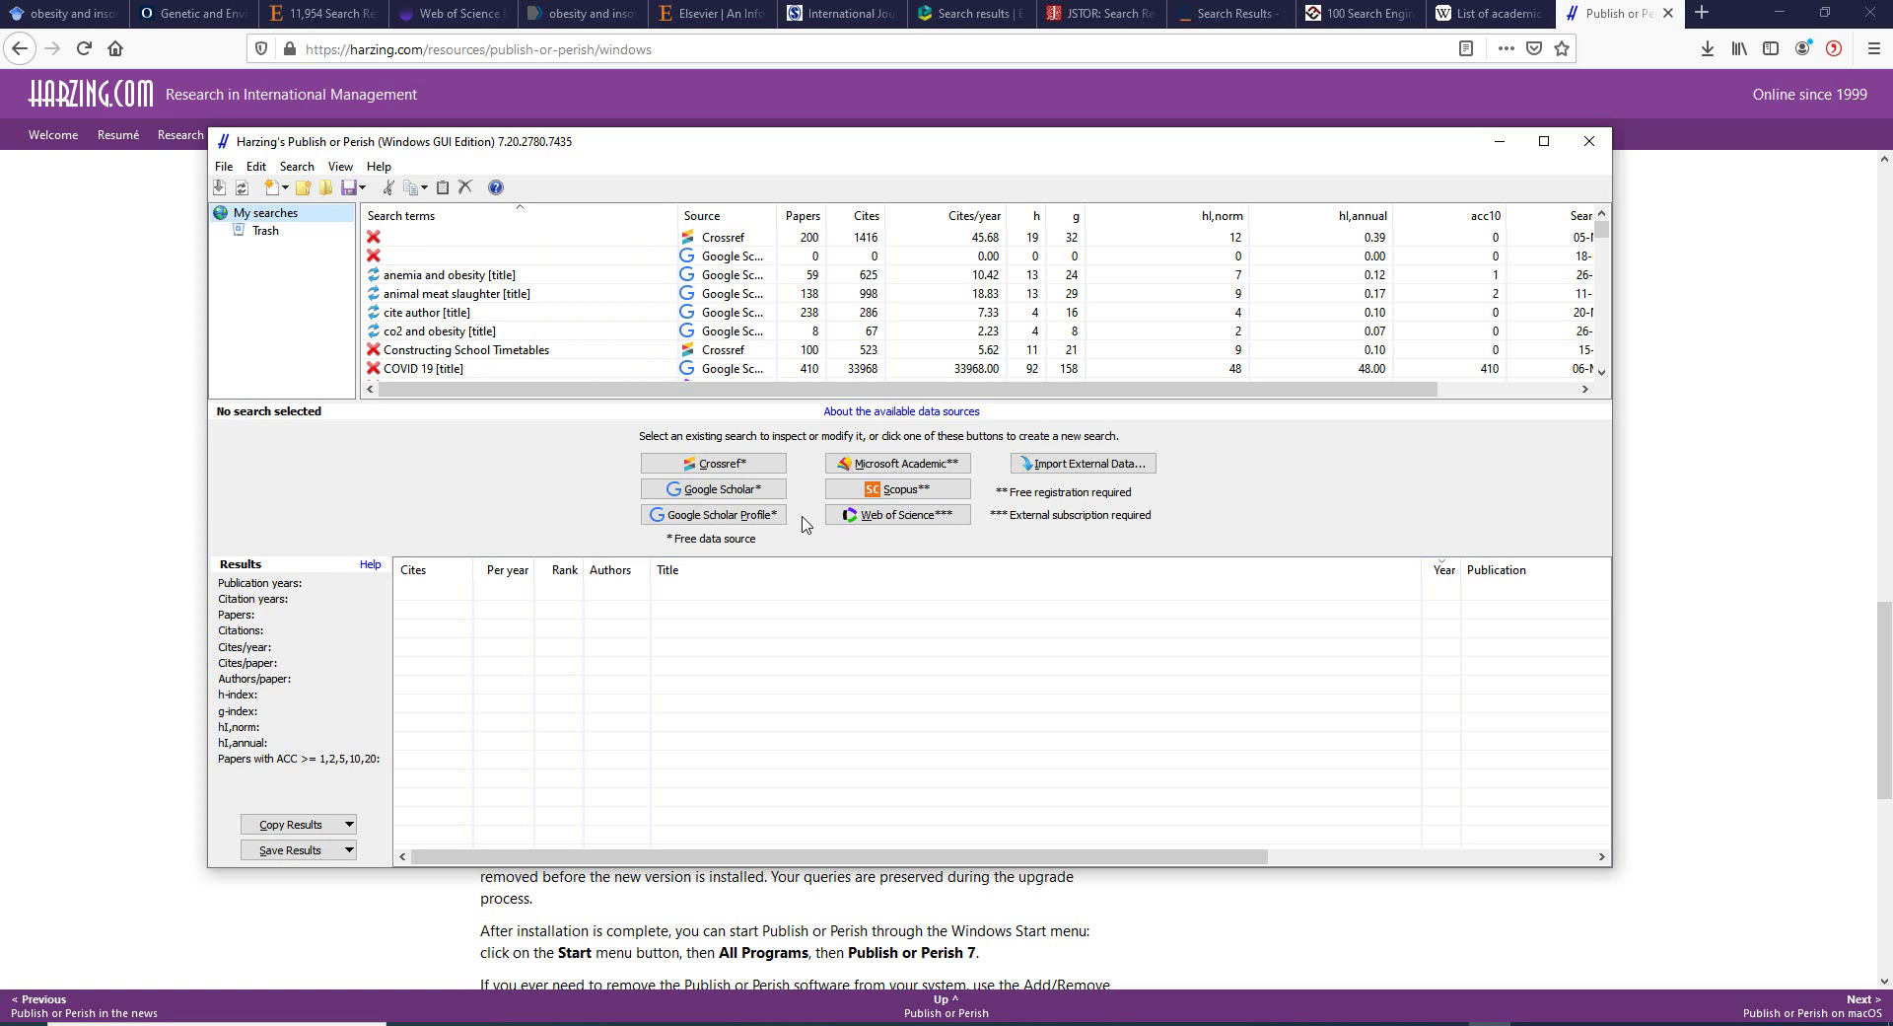
{"action": "left_click", "coordinate": [747, 490]}
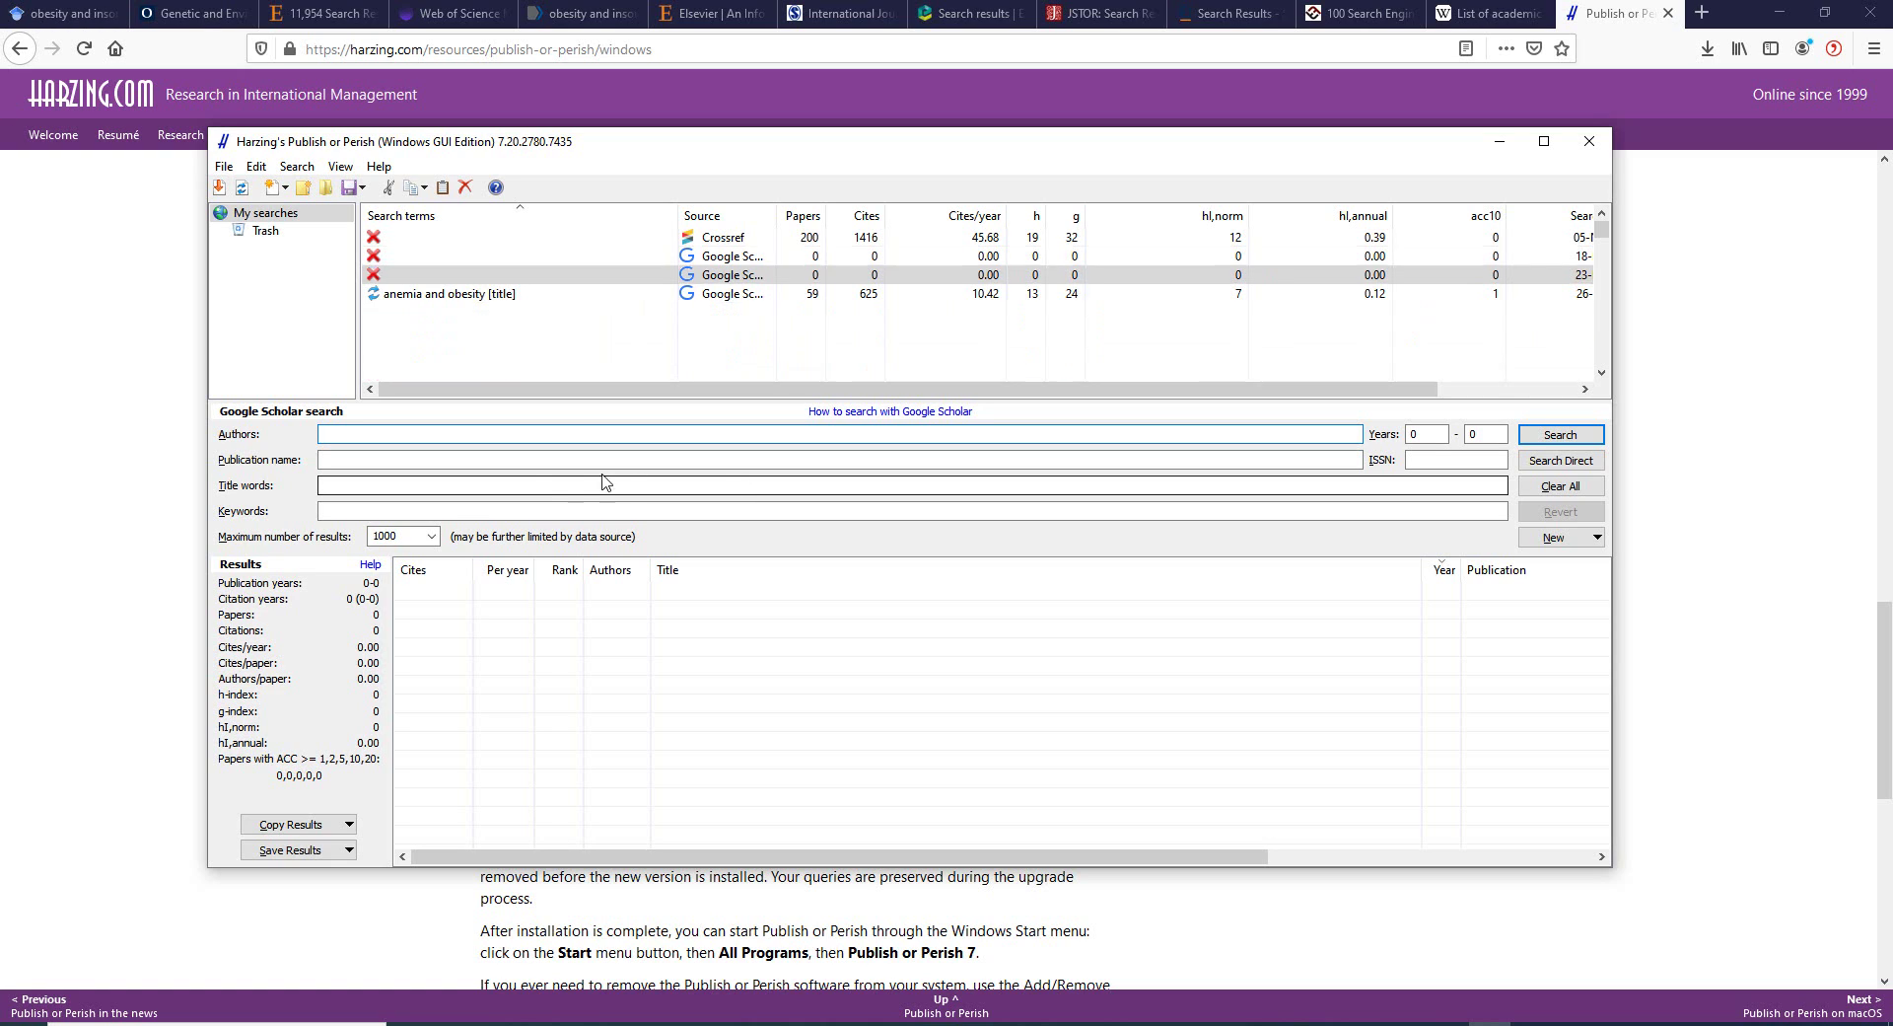
{"action": "left_click", "coordinate": [433, 486]}
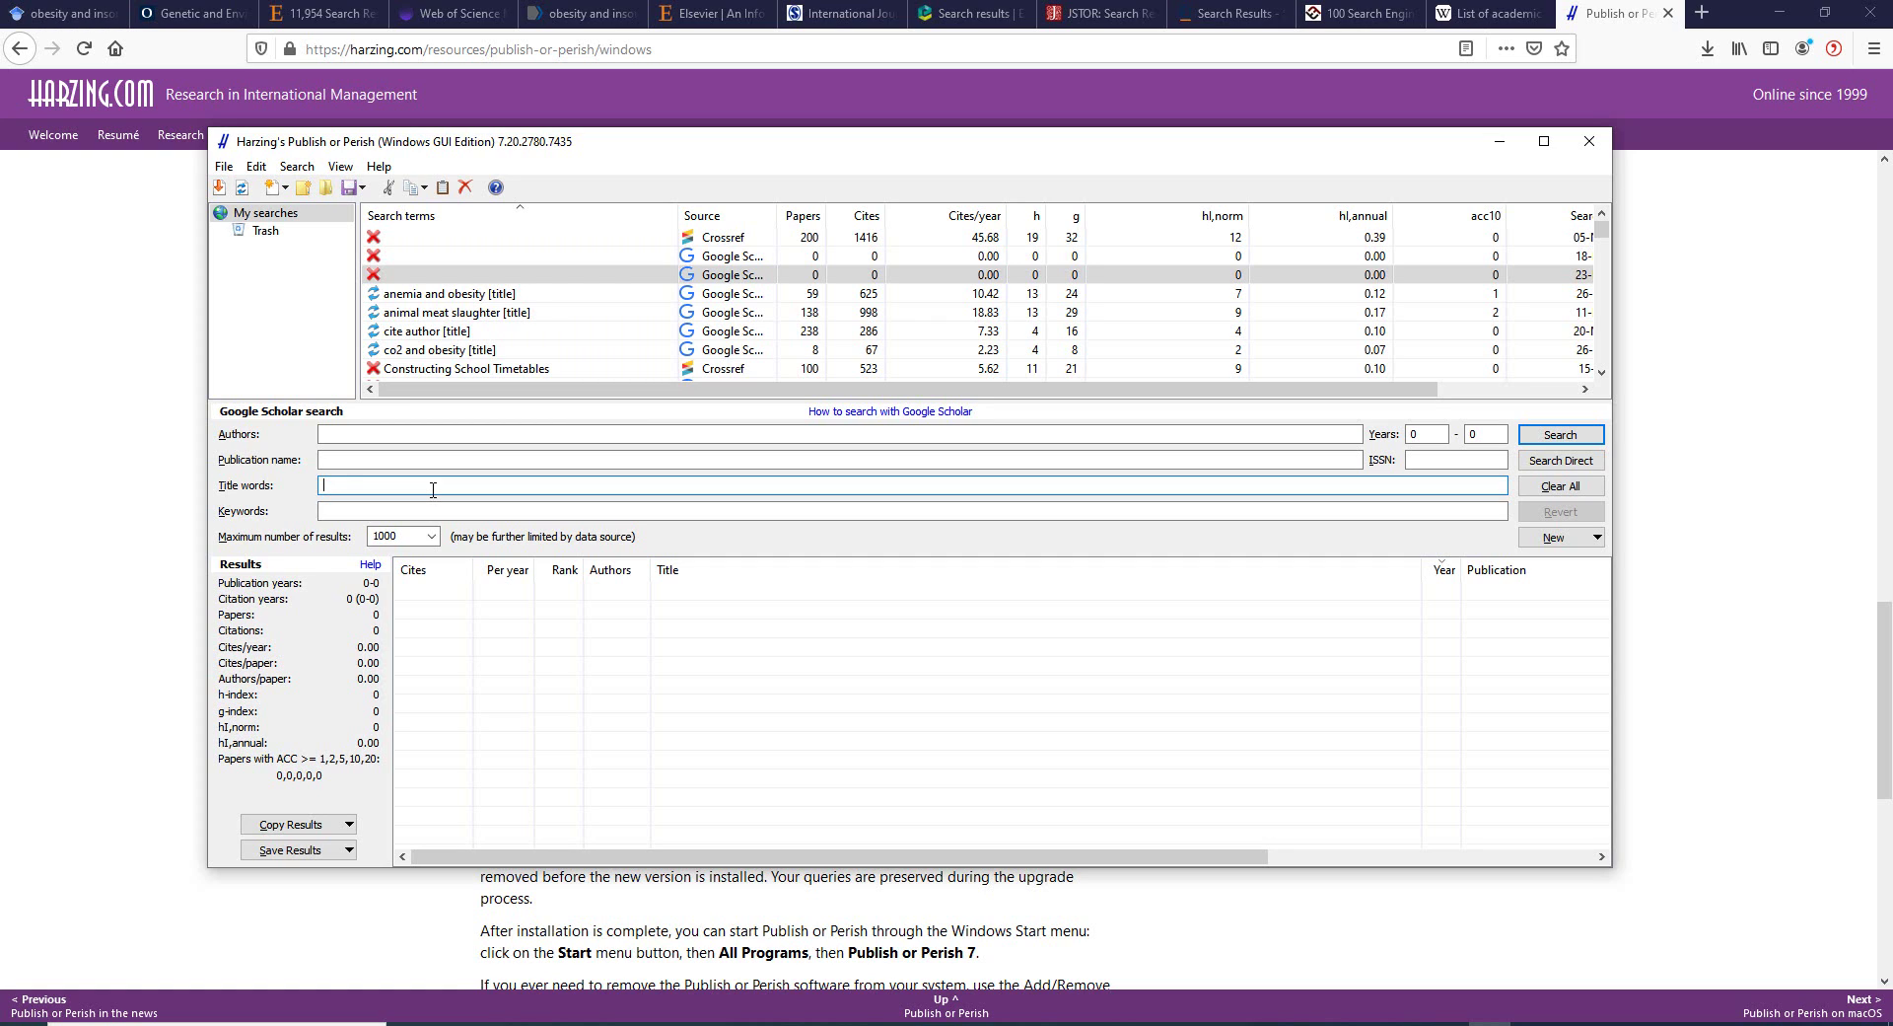
{"action": "type", "text": "obesity and insomnia"}
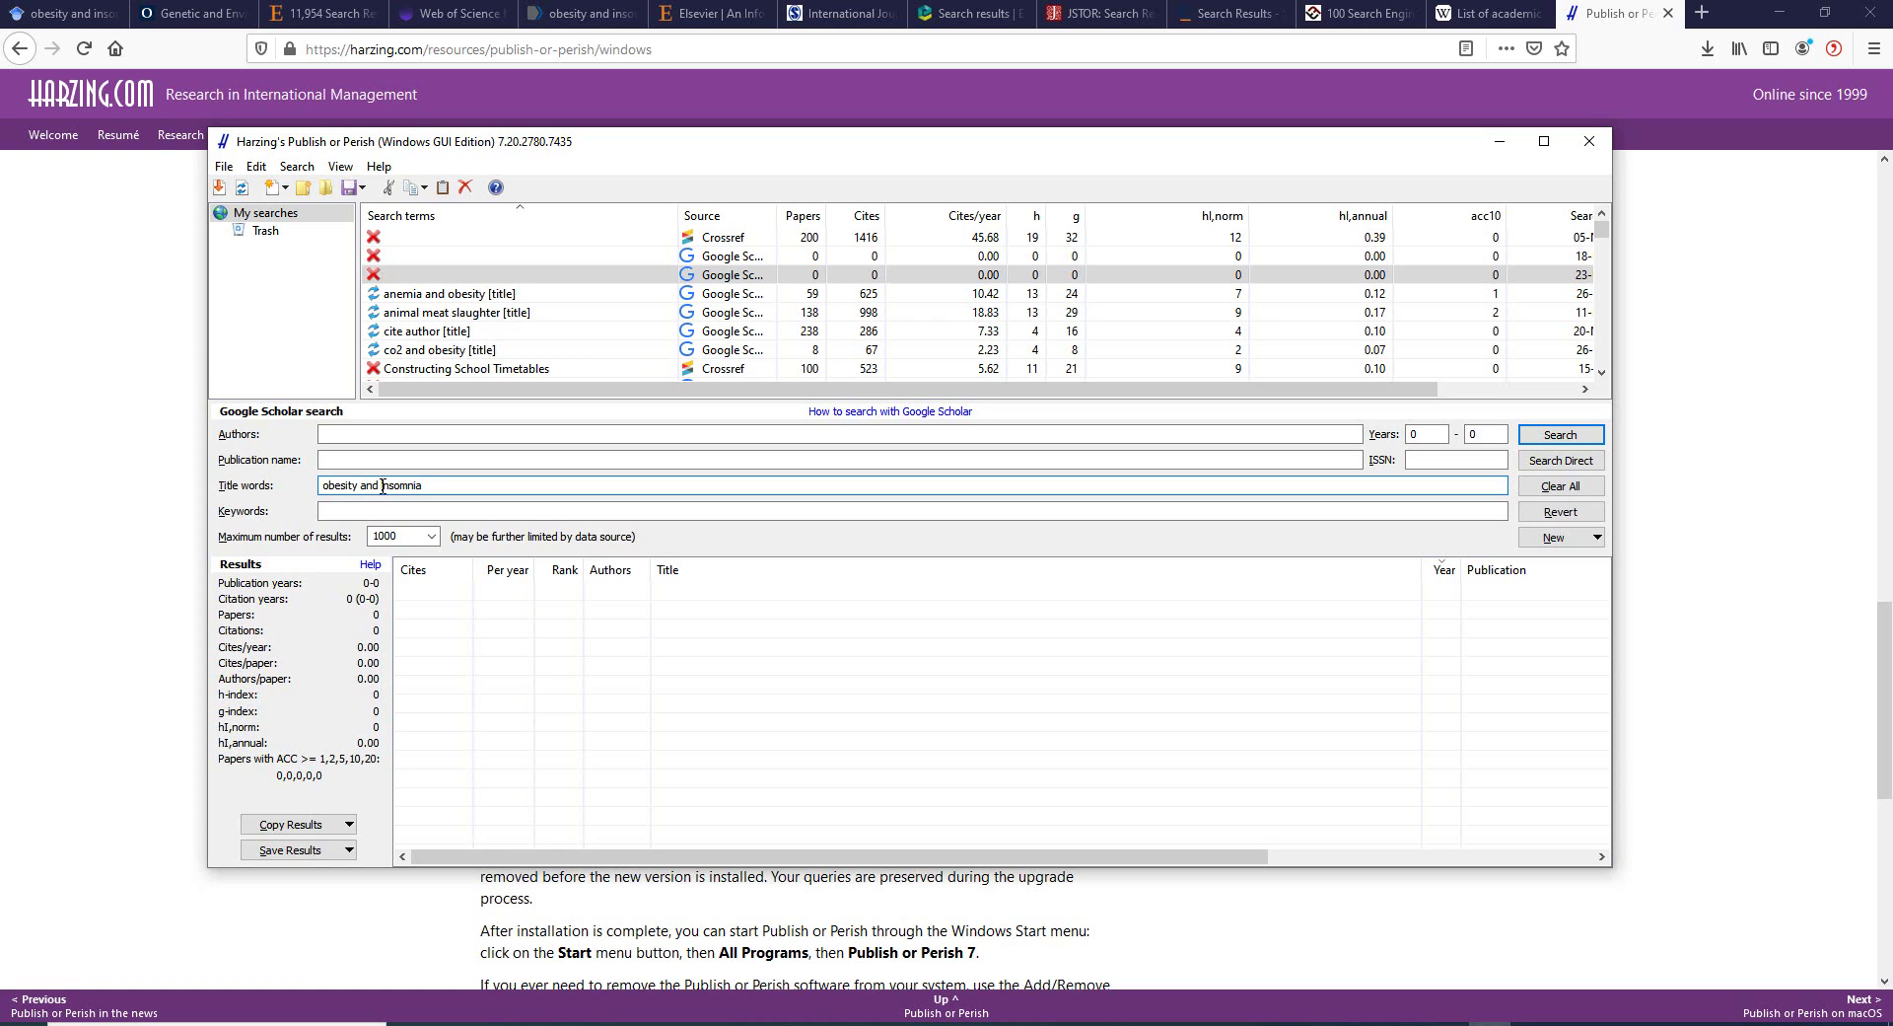
{"action": "key", "text": "BackSpace"}
{"action": "key", "text": "BackSpace"}
{"action": "key", "text": "BackSpace"}
{"action": "key", "text": "BackSpace"}
{"action": "left_click", "coordinate": [399, 490]}
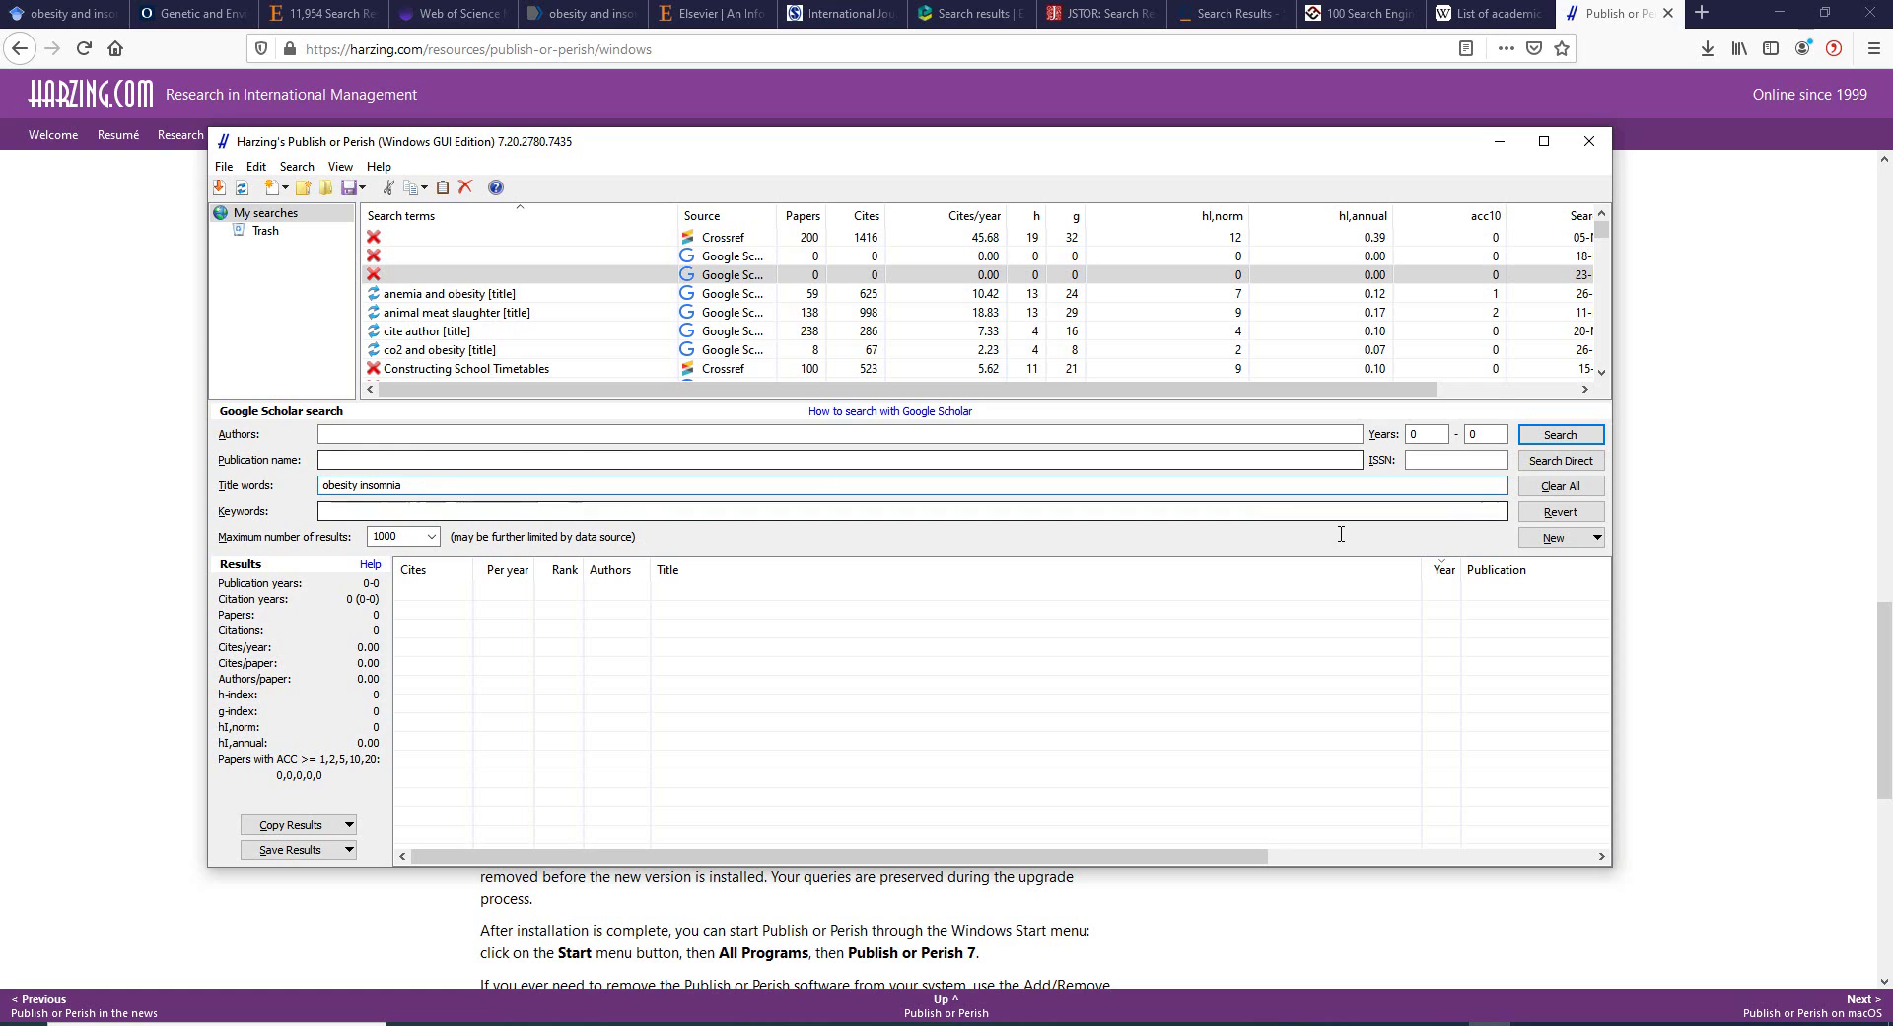
Limit the search to the years 2005 to 2020 and run it.
{"action": "left_click", "coordinate": [1431, 431]}
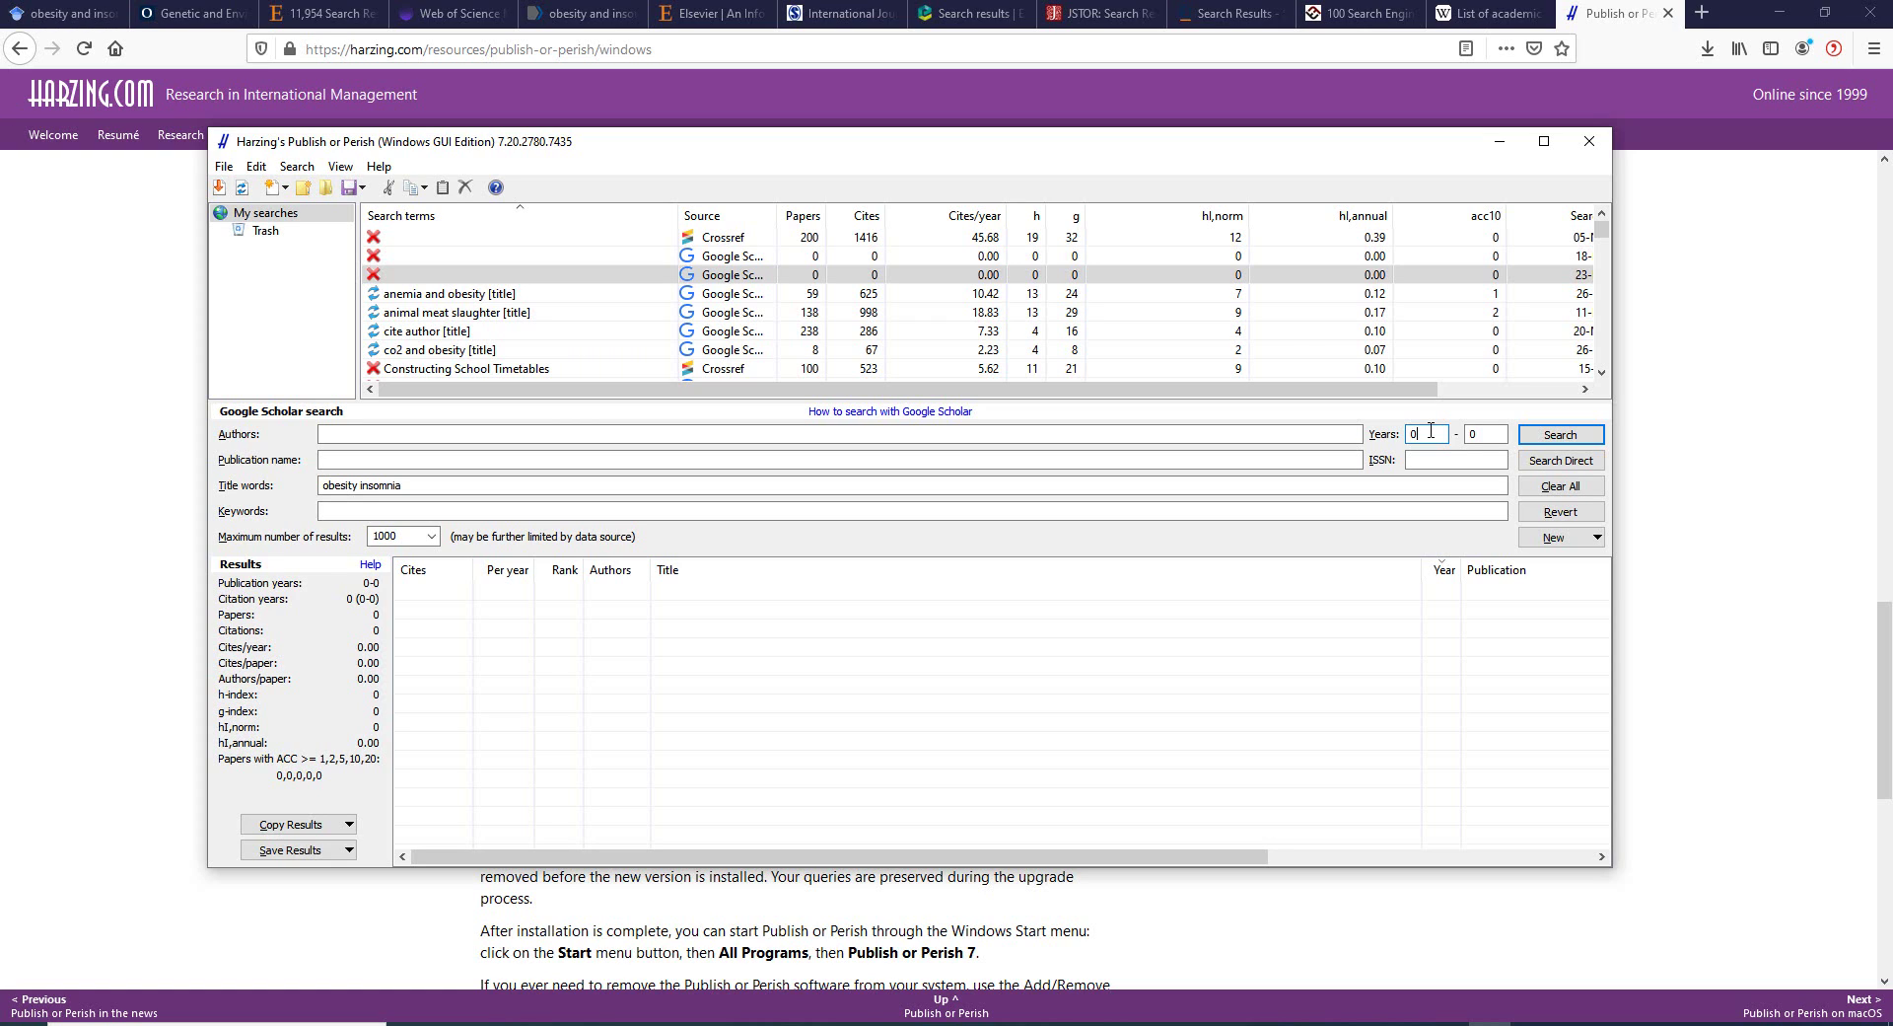
{"action": "left_click_drag", "start_coordinate": [1430, 431], "coordinate": [1401, 428]}
{"action": "type", "text": "200"}
{"action": "key", "text": "BackSpace"}
{"action": "type", "text": "05"}
{"action": "double_click", "coordinate": [1494, 433]}
{"action": "type", "text": "2020"}
{"action": "left_click", "coordinate": [1587, 440]}
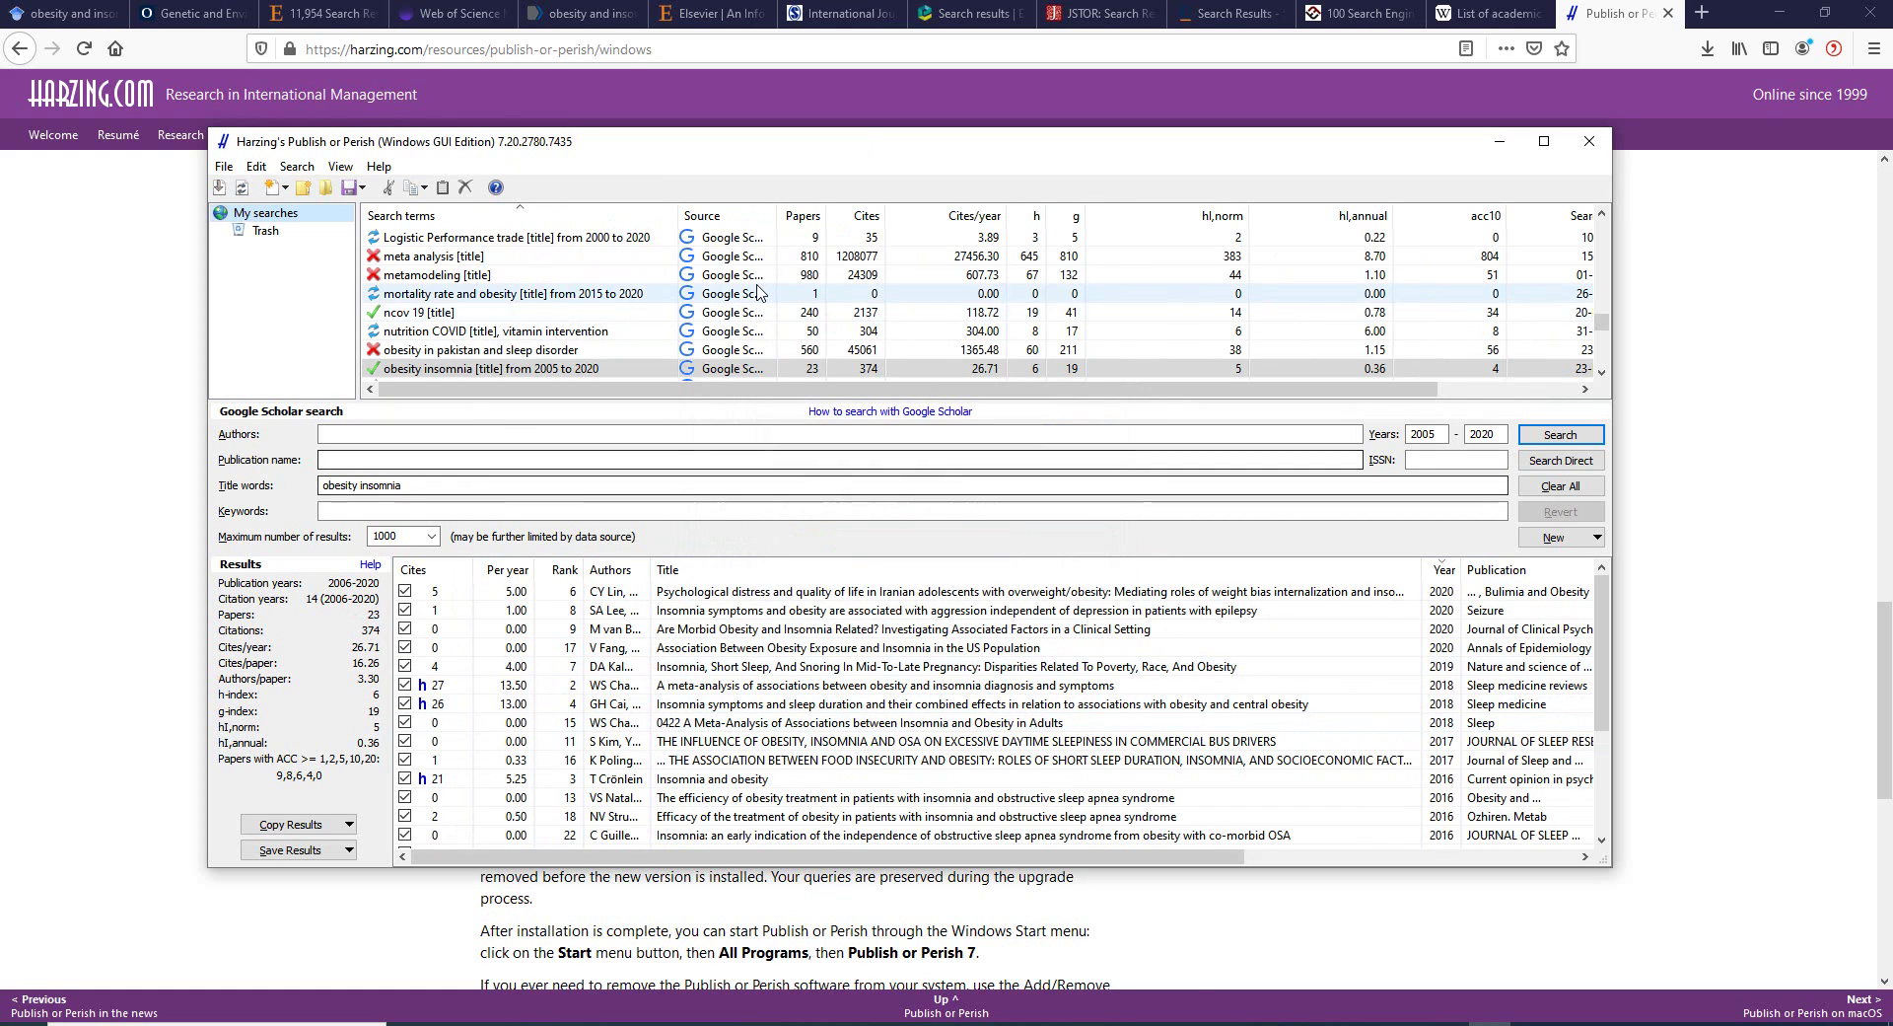
Maximize the program window, look over the found papers and sort them by citations, highest first.
{"action": "left_click", "coordinate": [1544, 144]}
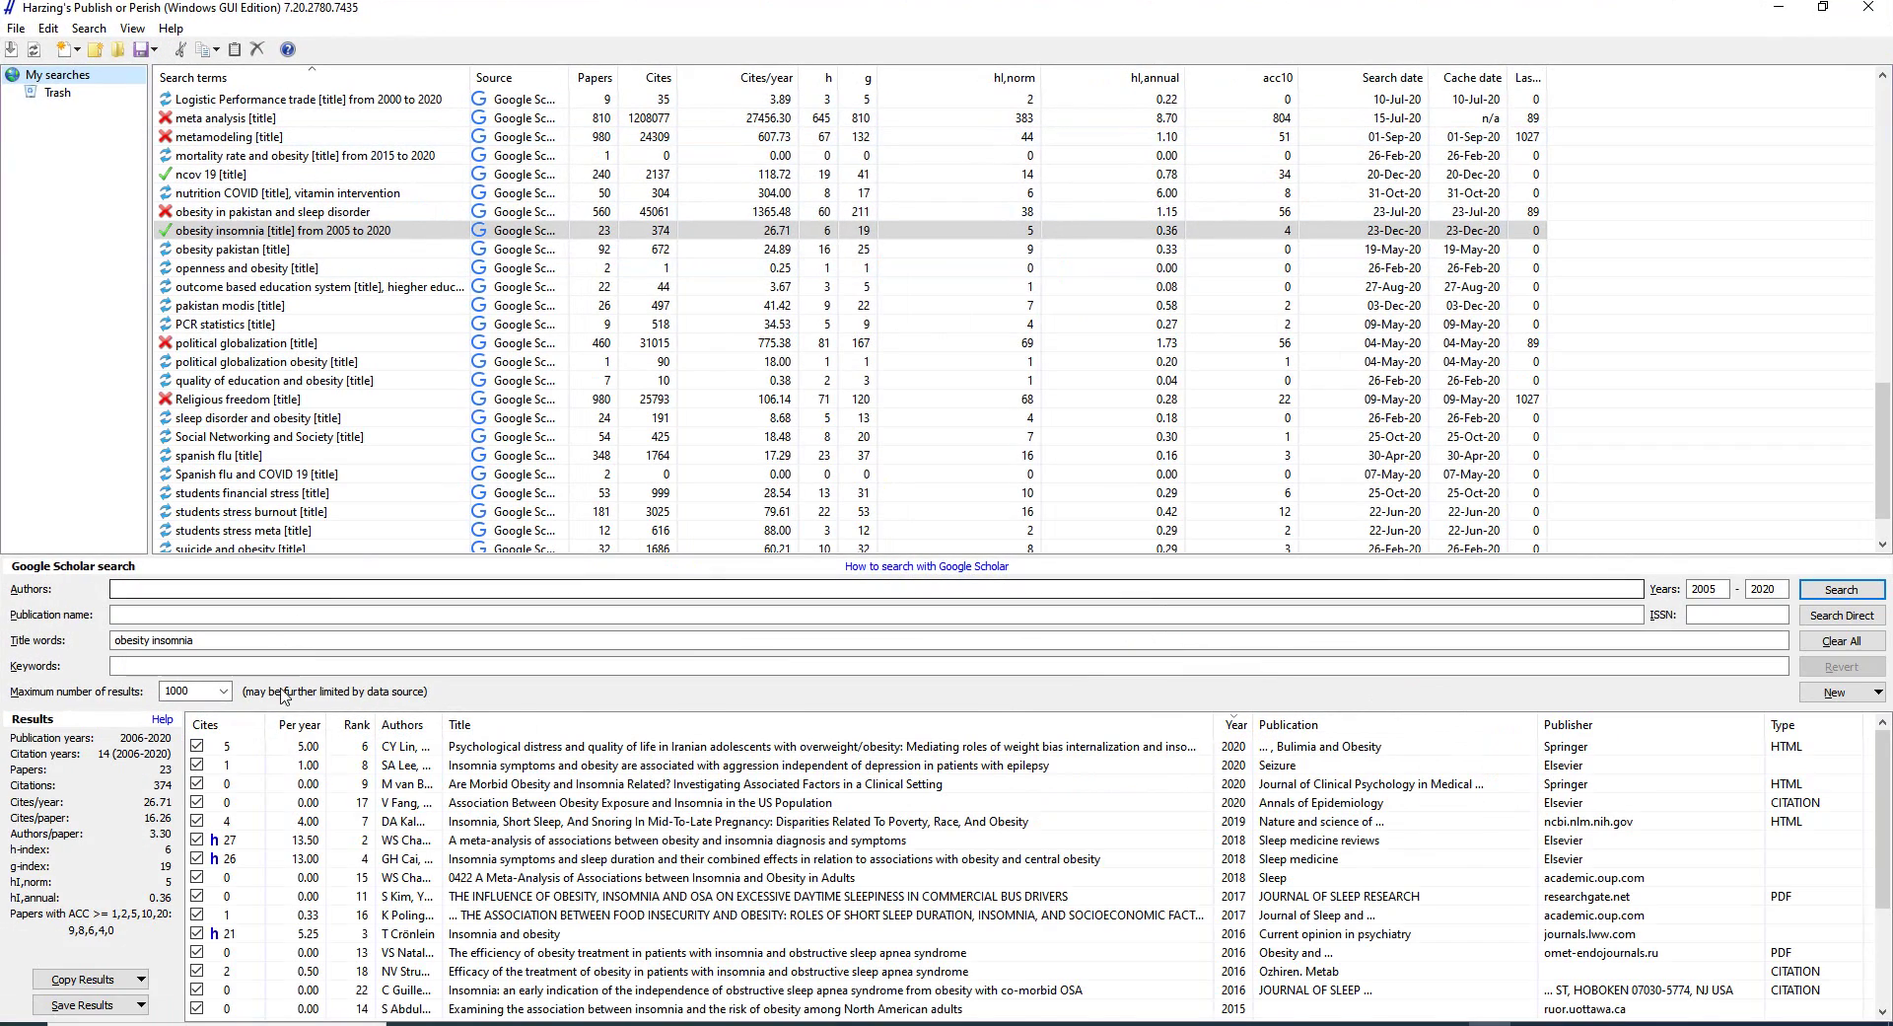
{"action": "scroll", "coordinate": [273, 769], "scroll_direction": "down", "scroll_amount": 1}
{"action": "scroll", "coordinate": [273, 769], "scroll_direction": "up", "scroll_amount": 1}
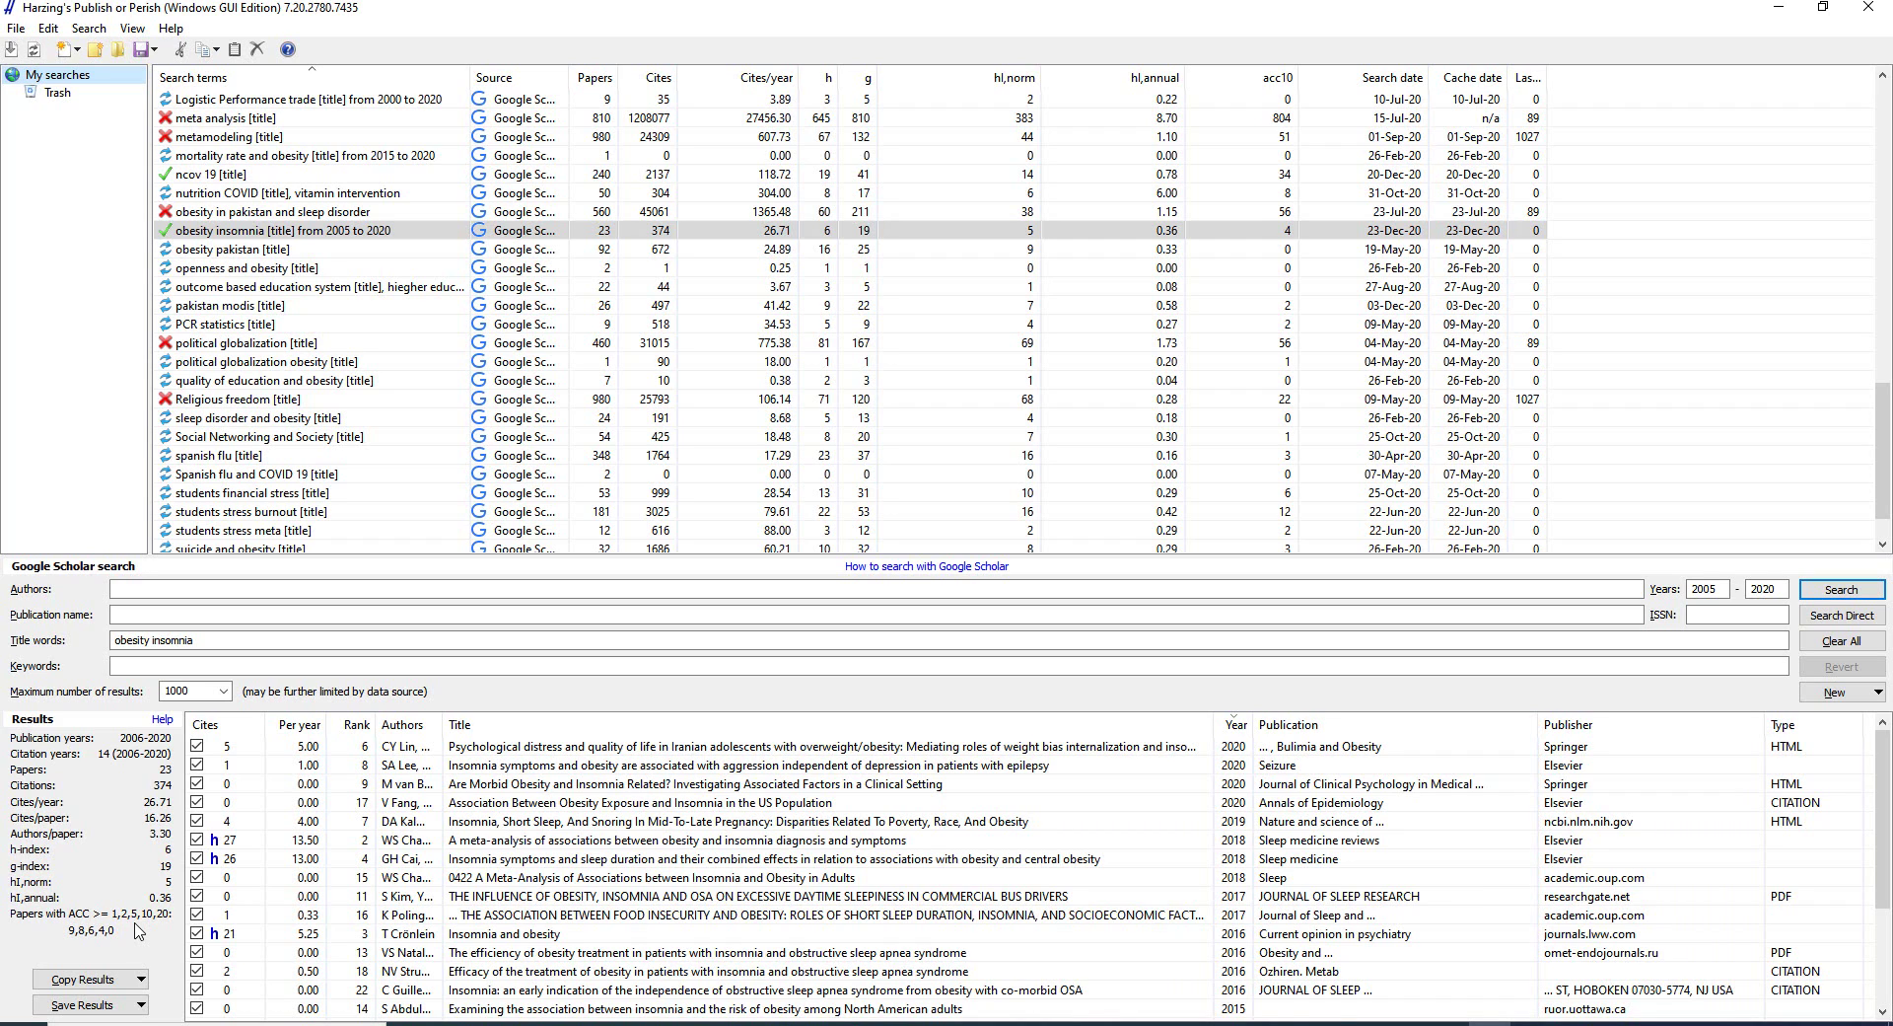
{"action": "left_click", "coordinate": [564, 751]}
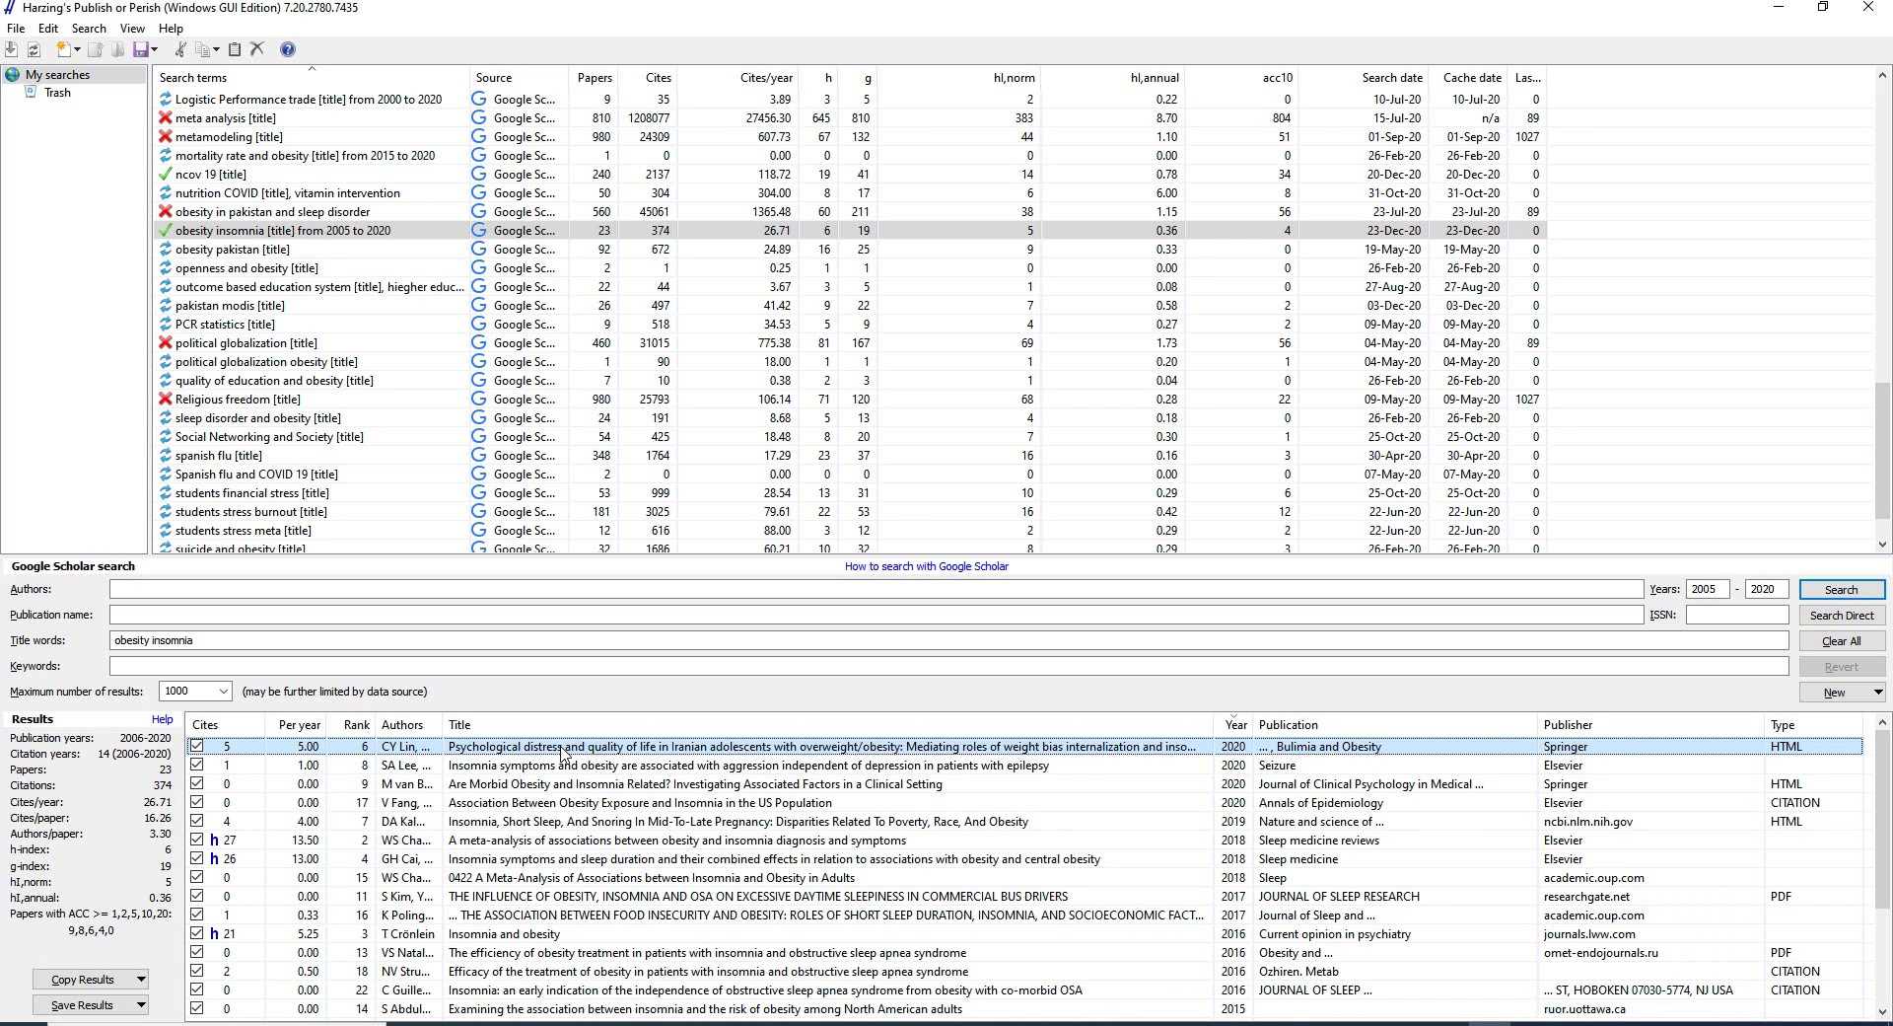
{"action": "left_click", "coordinate": [244, 727]}
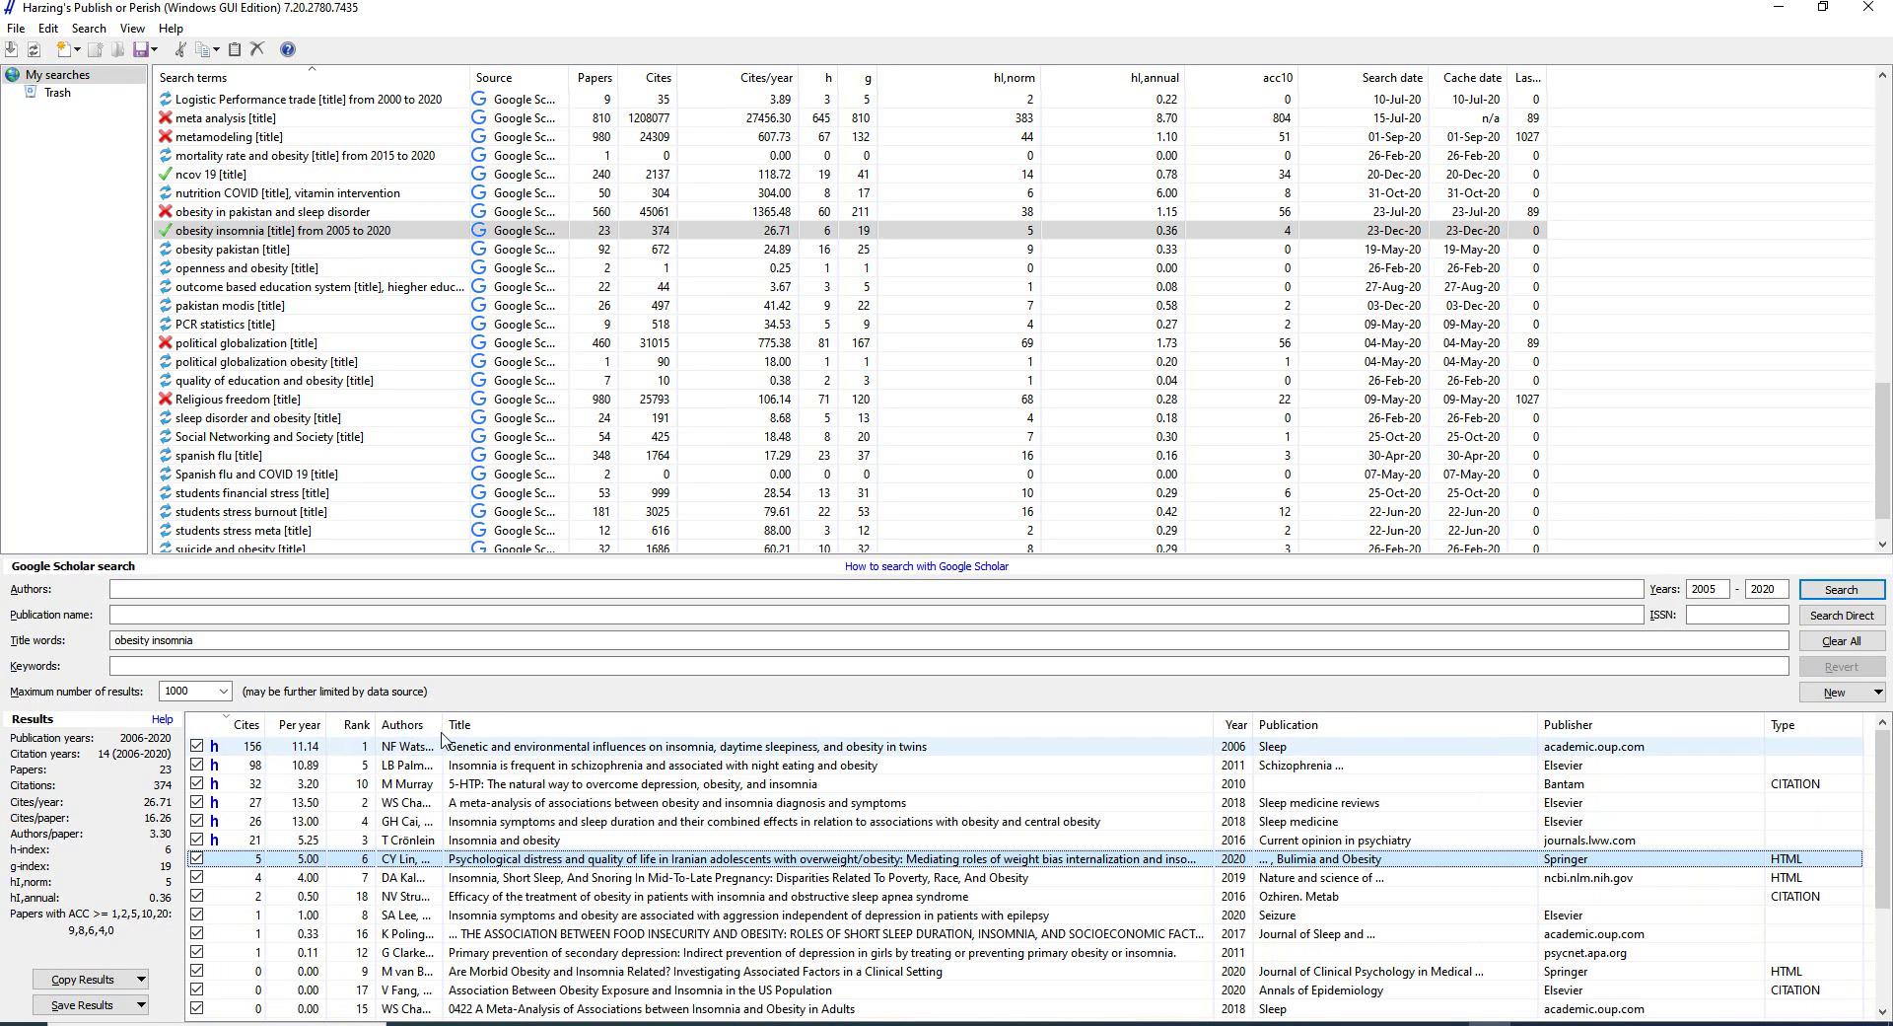
Open the most cited paper, on genetic and environmental influences in twins, in the browser and look through its abstract.
{"action": "left_click", "coordinate": [517, 749]}
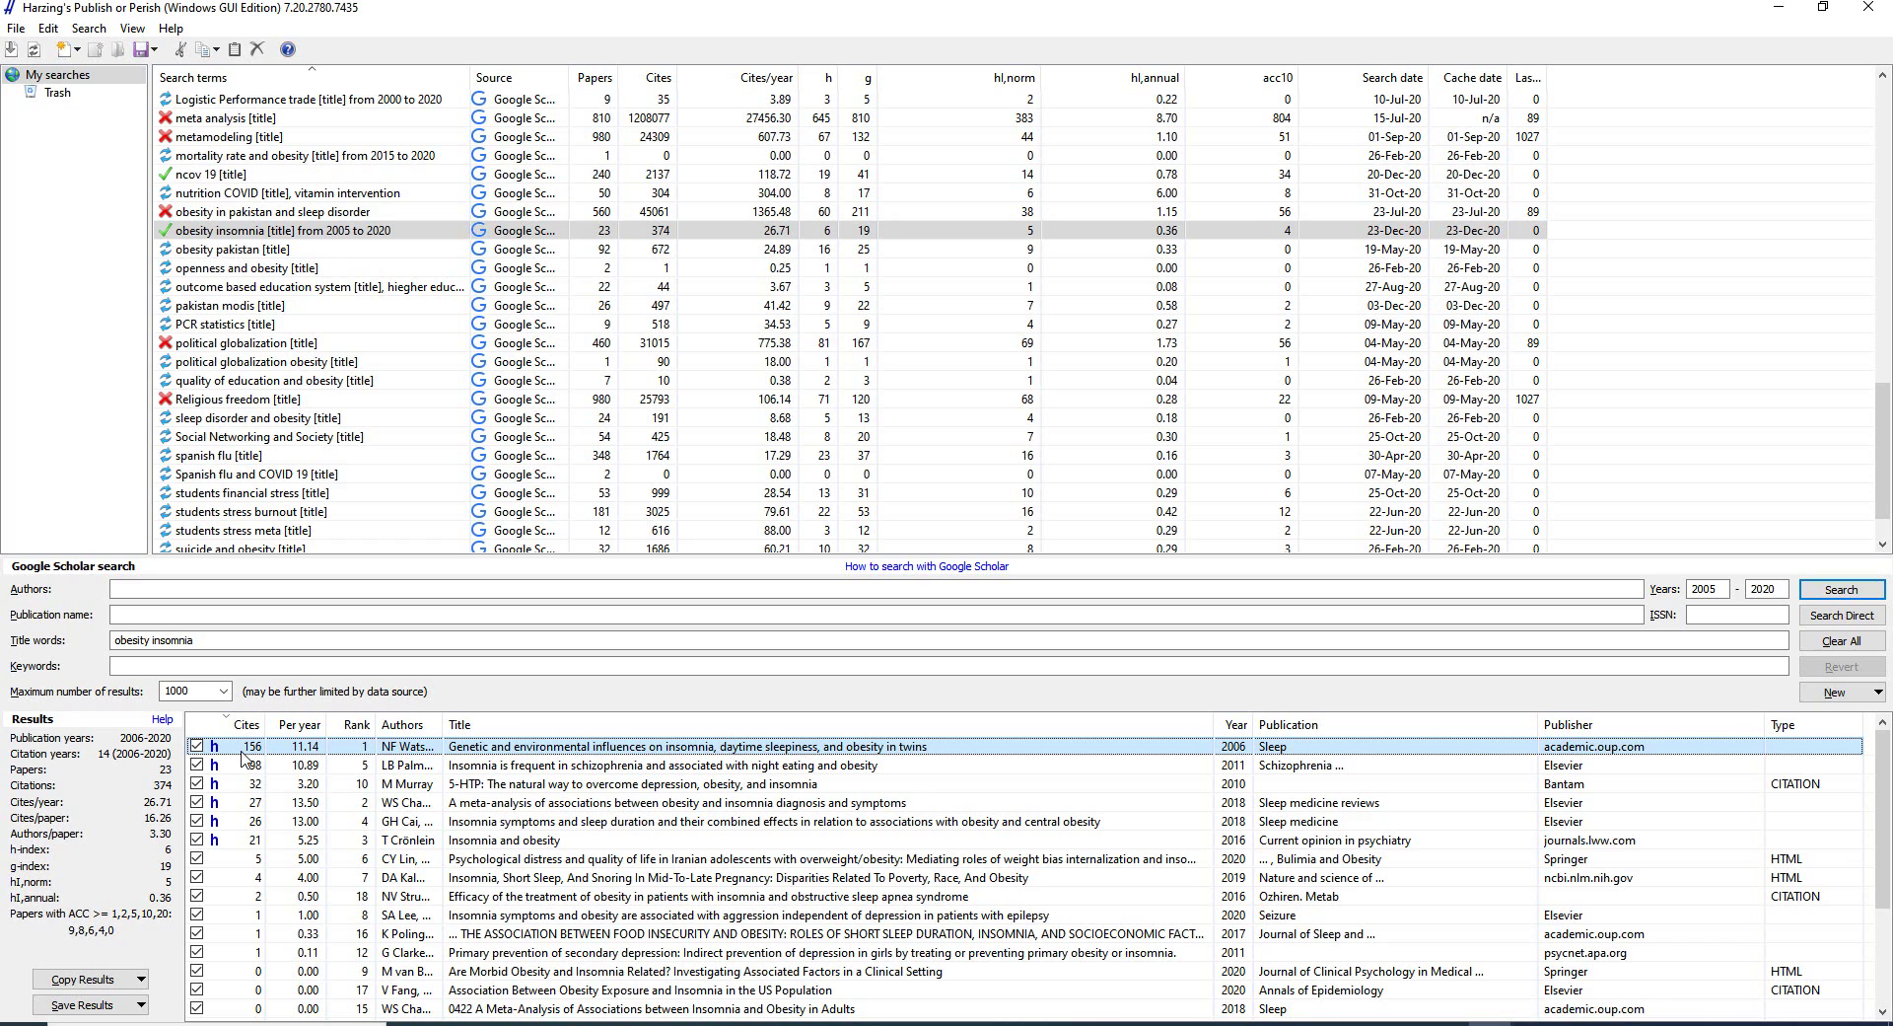
{"action": "double_click", "coordinate": [605, 750]}
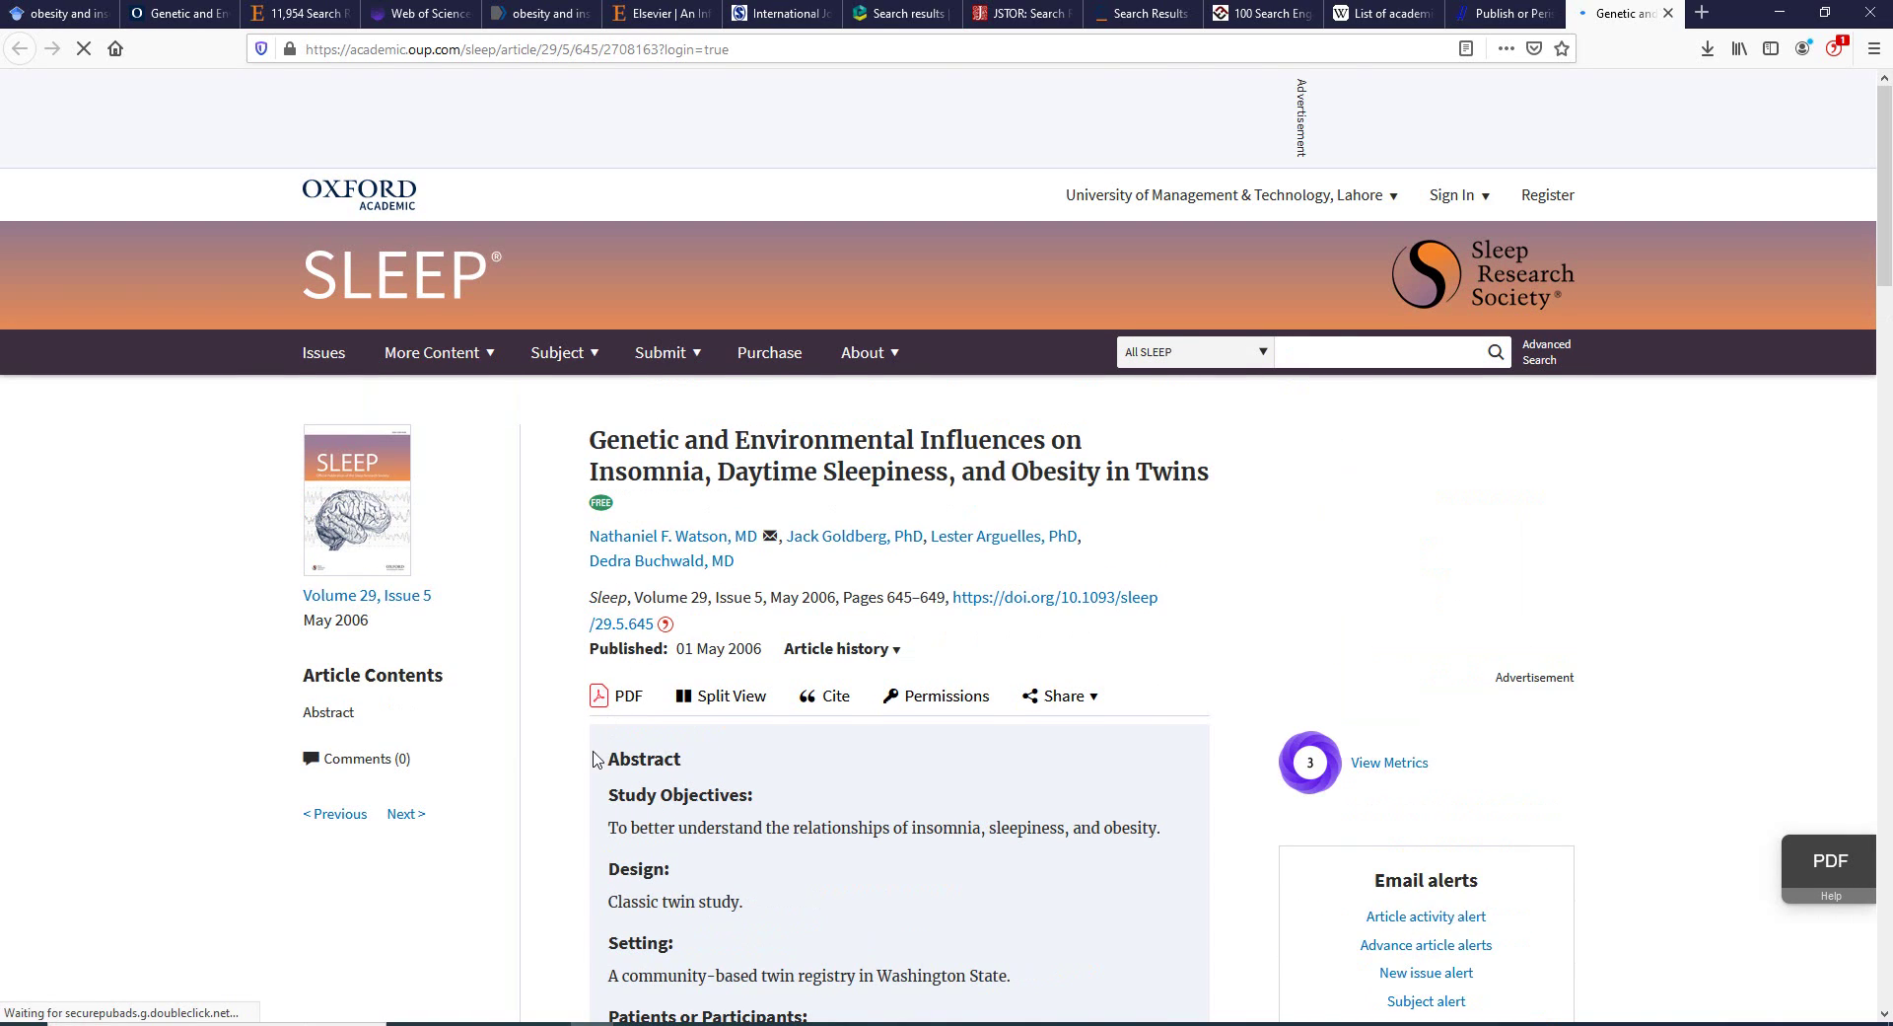
{"action": "scroll", "coordinate": [577, 776], "scroll_direction": "down", "scroll_amount": 6}
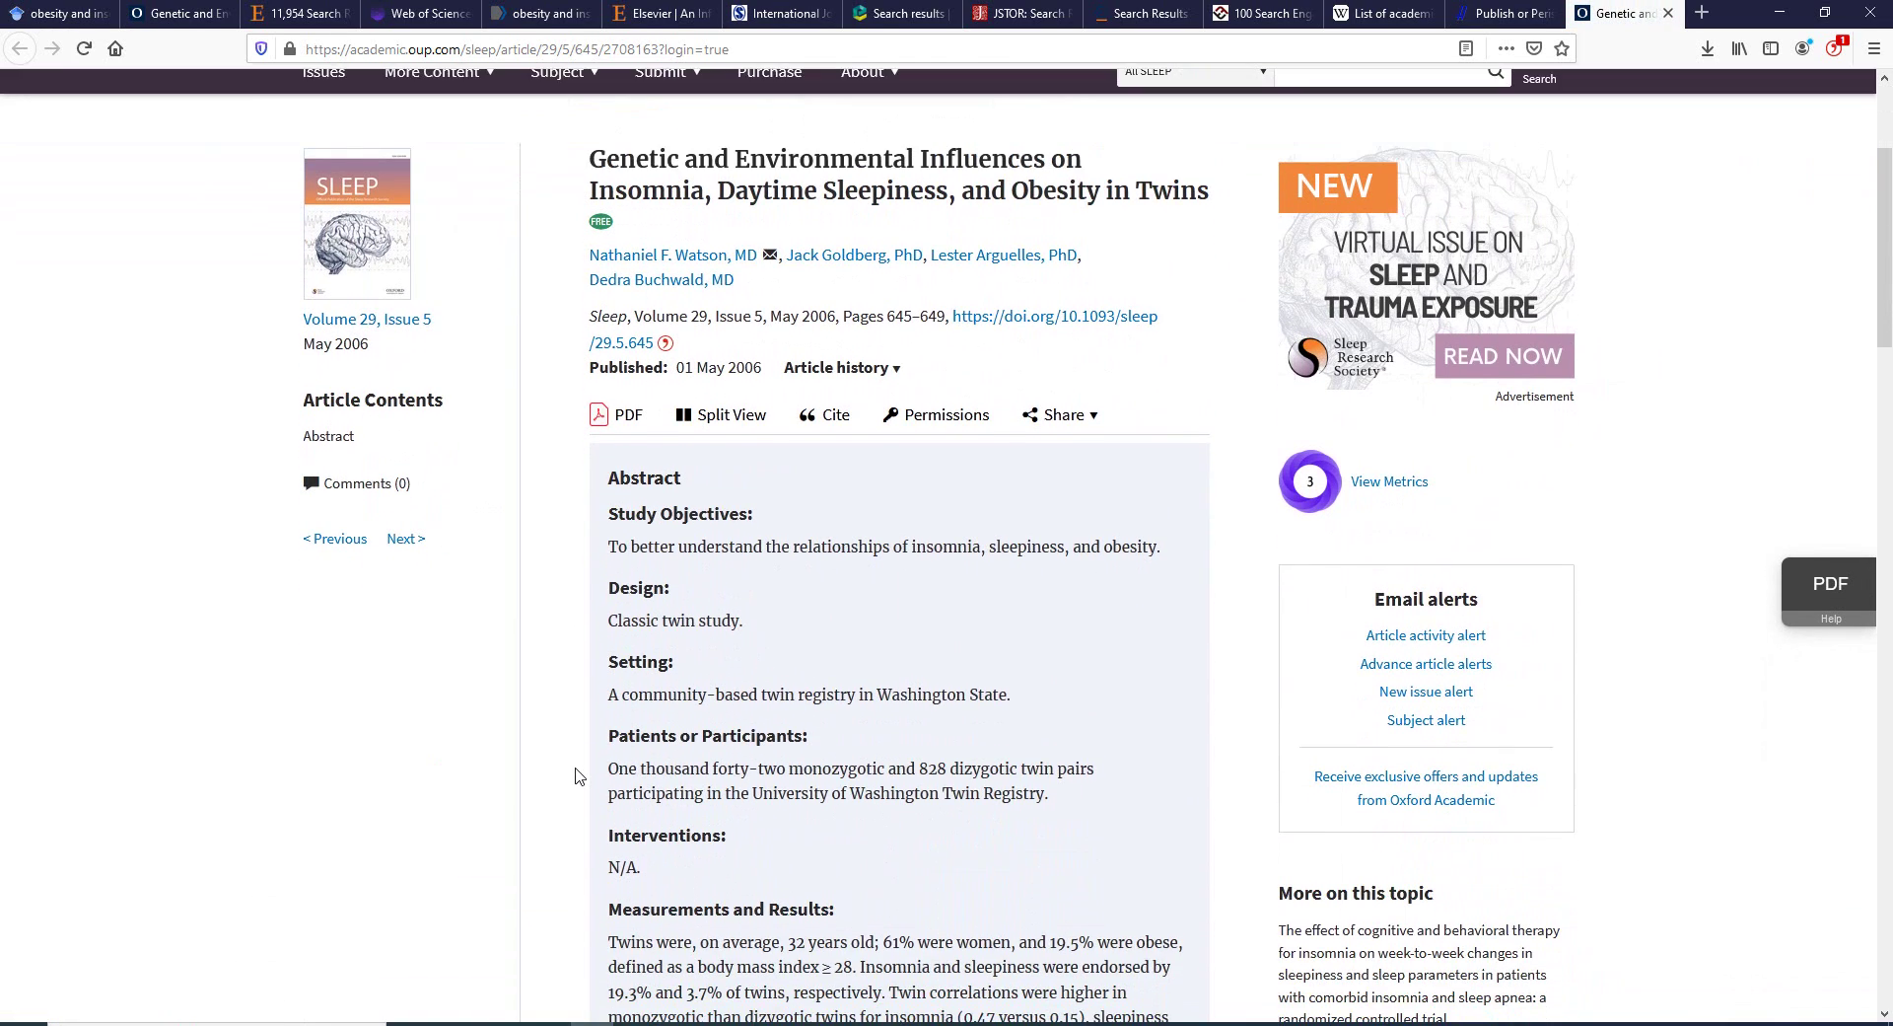
{"action": "scroll", "coordinate": [576, 776], "scroll_direction": "up", "scroll_amount": 5}
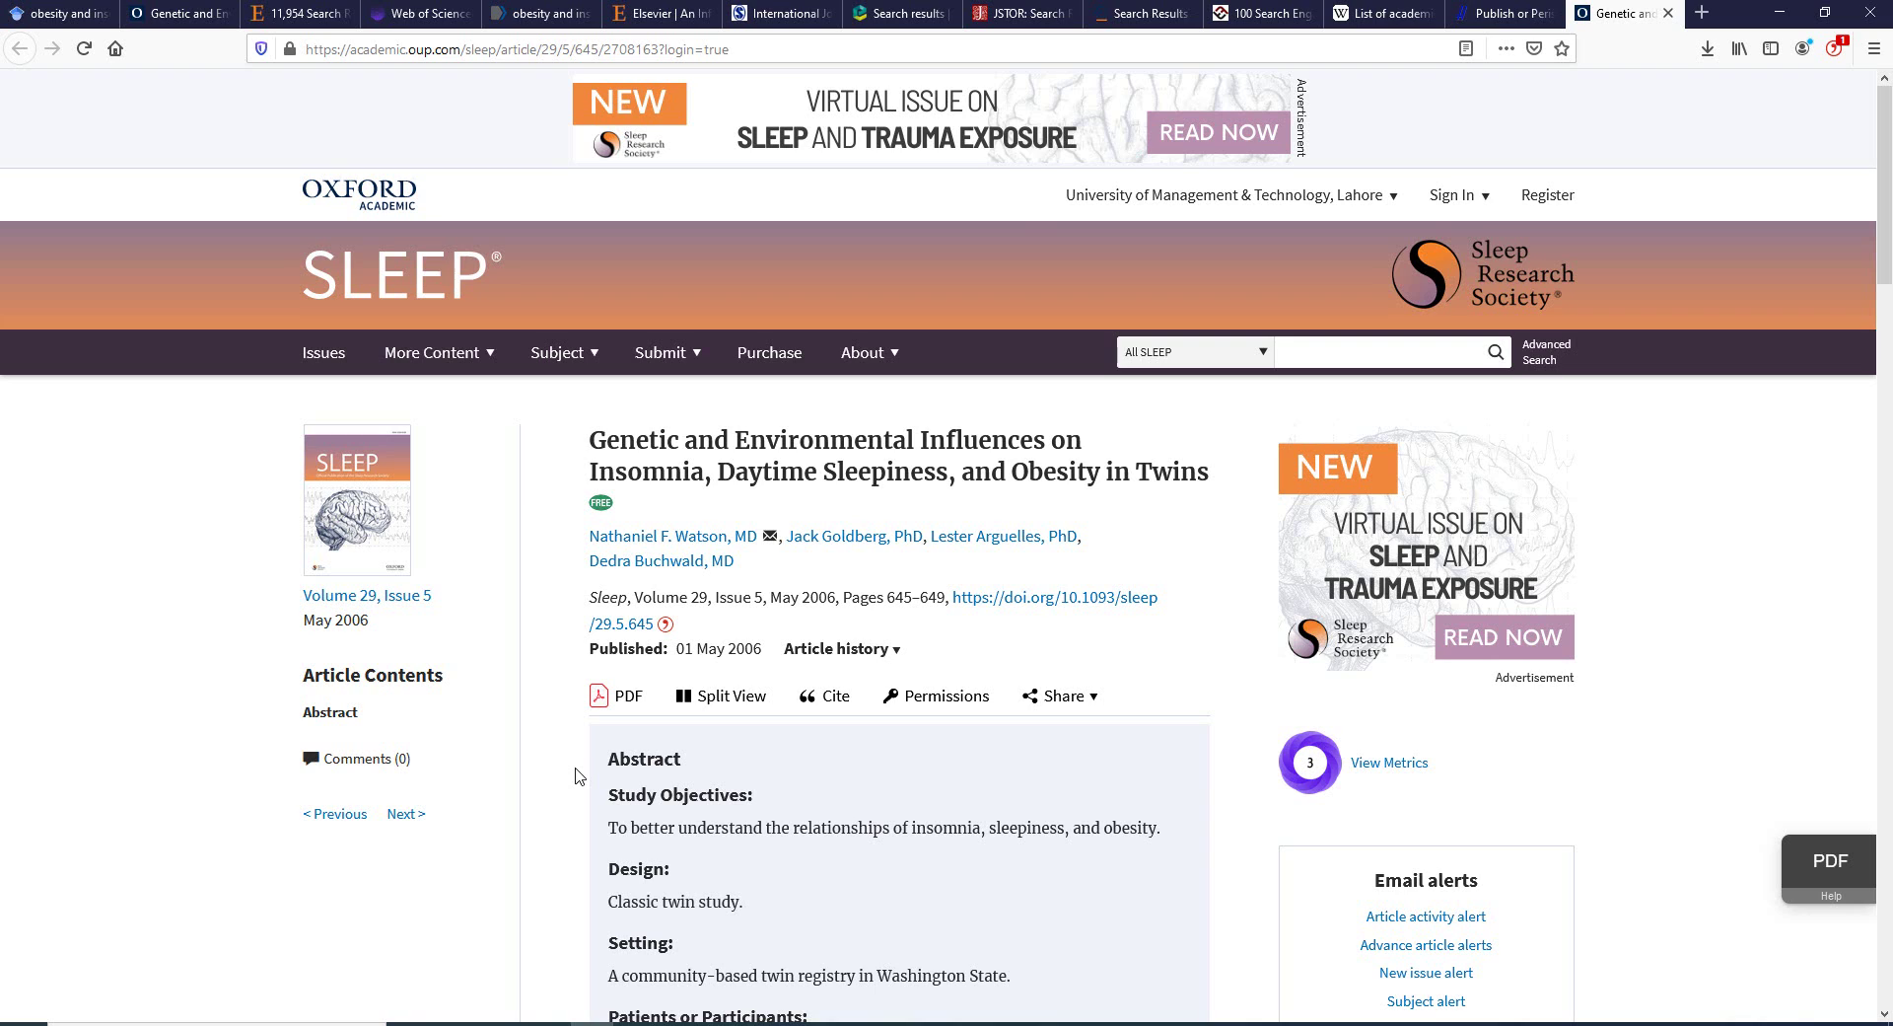
Return to Publish or Perish and open the paper on insomnia in schizophrenia, night eating and obesity.
{"action": "left_click", "coordinate": [1780, 13]}
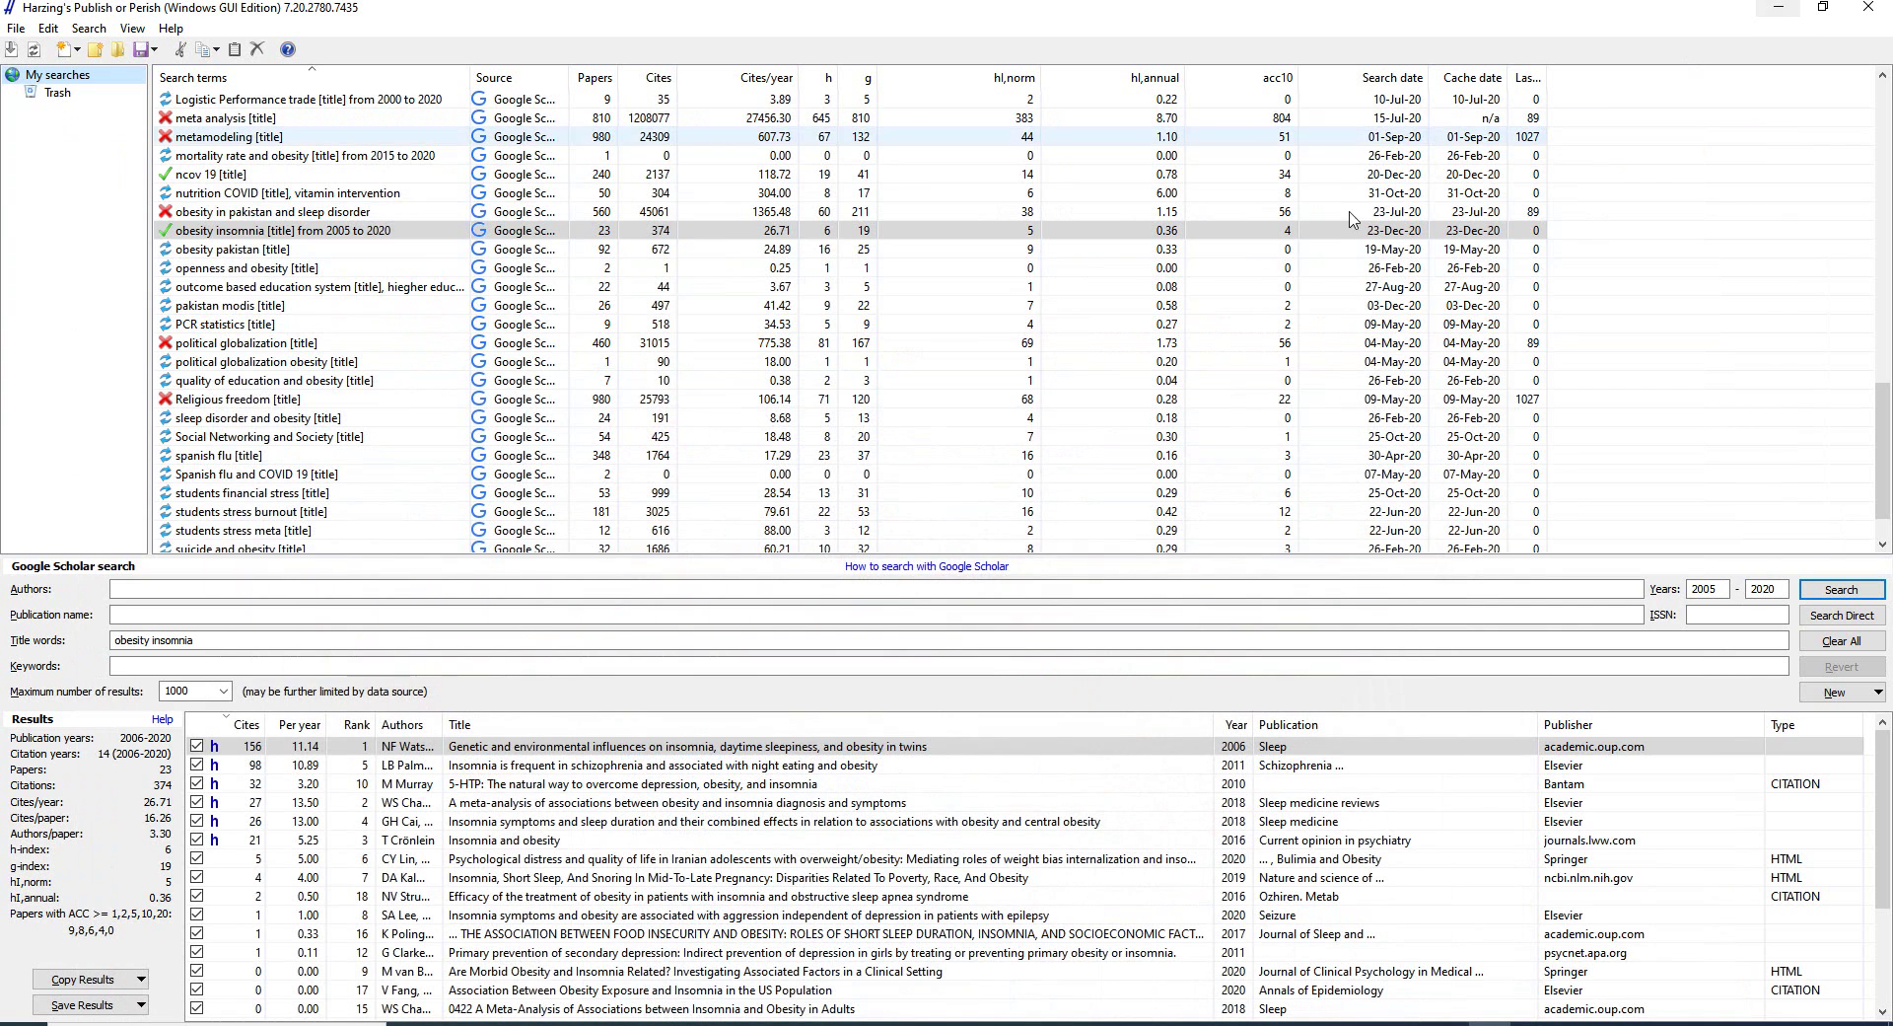
{"action": "left_click", "coordinate": [721, 765]}
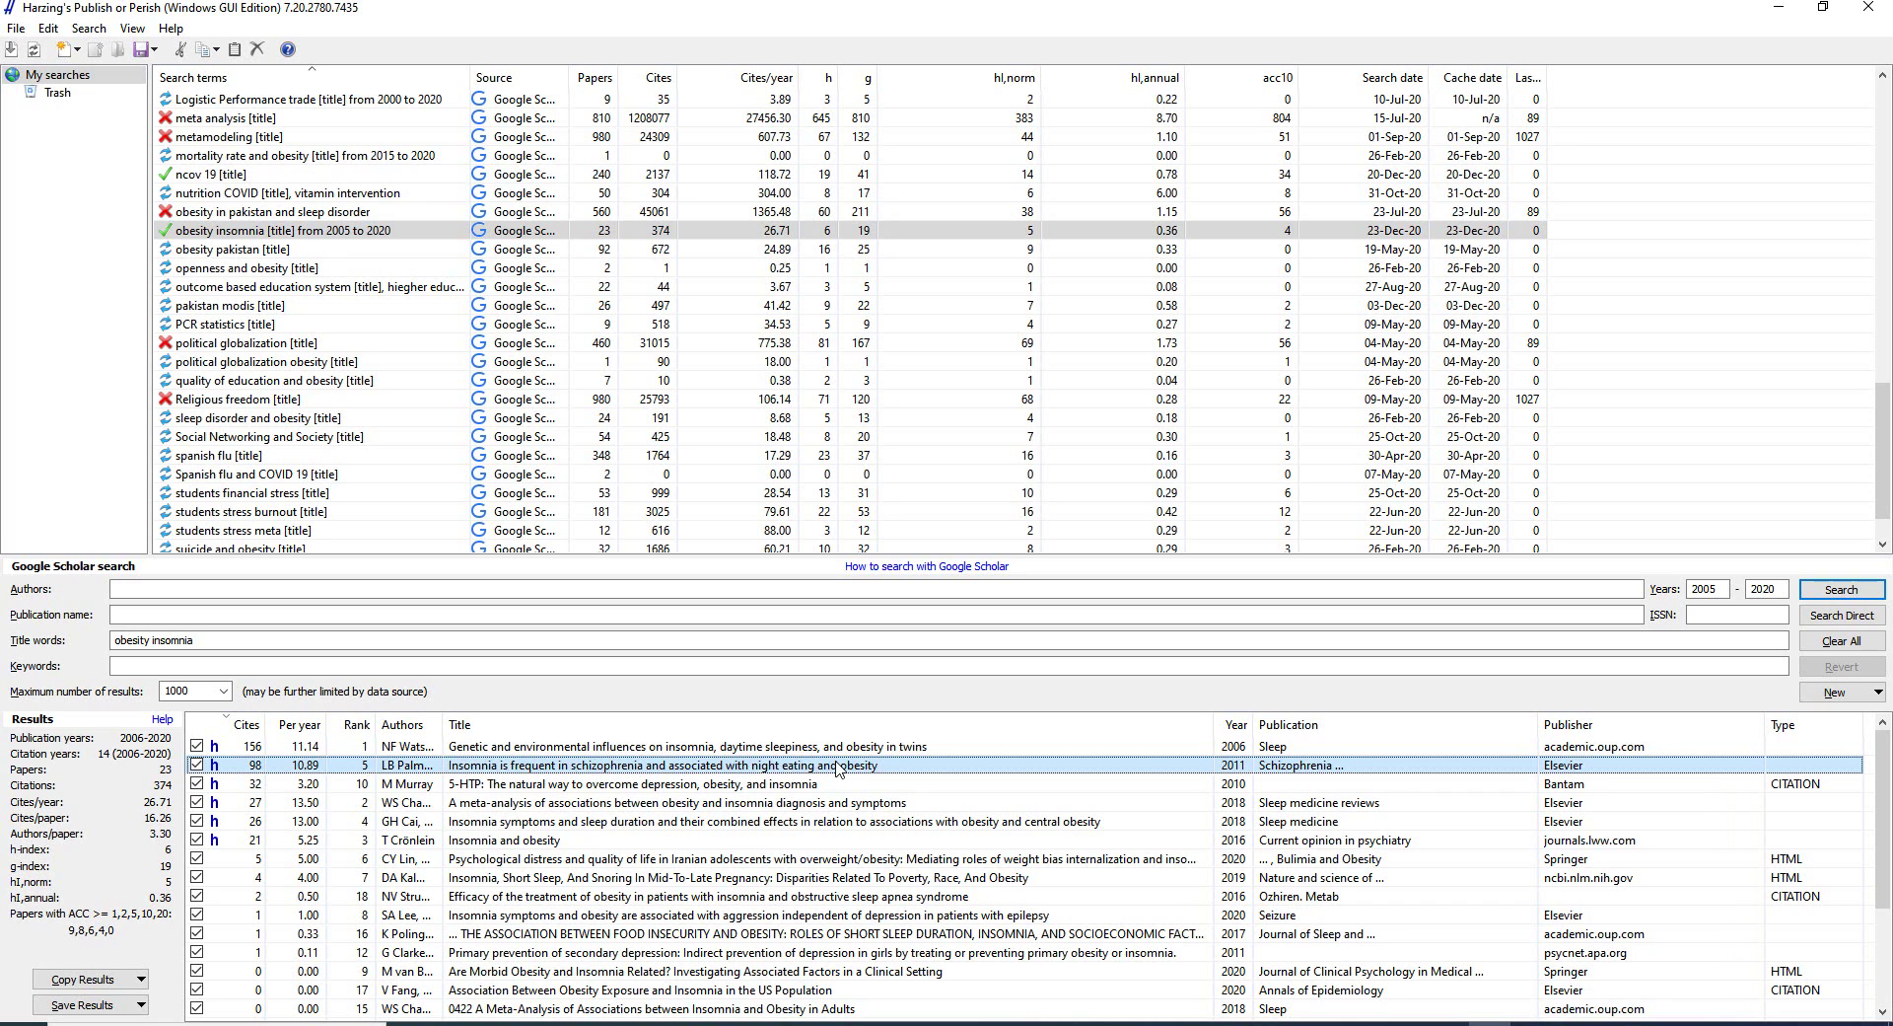
{"action": "double_click", "coordinate": [890, 768]}
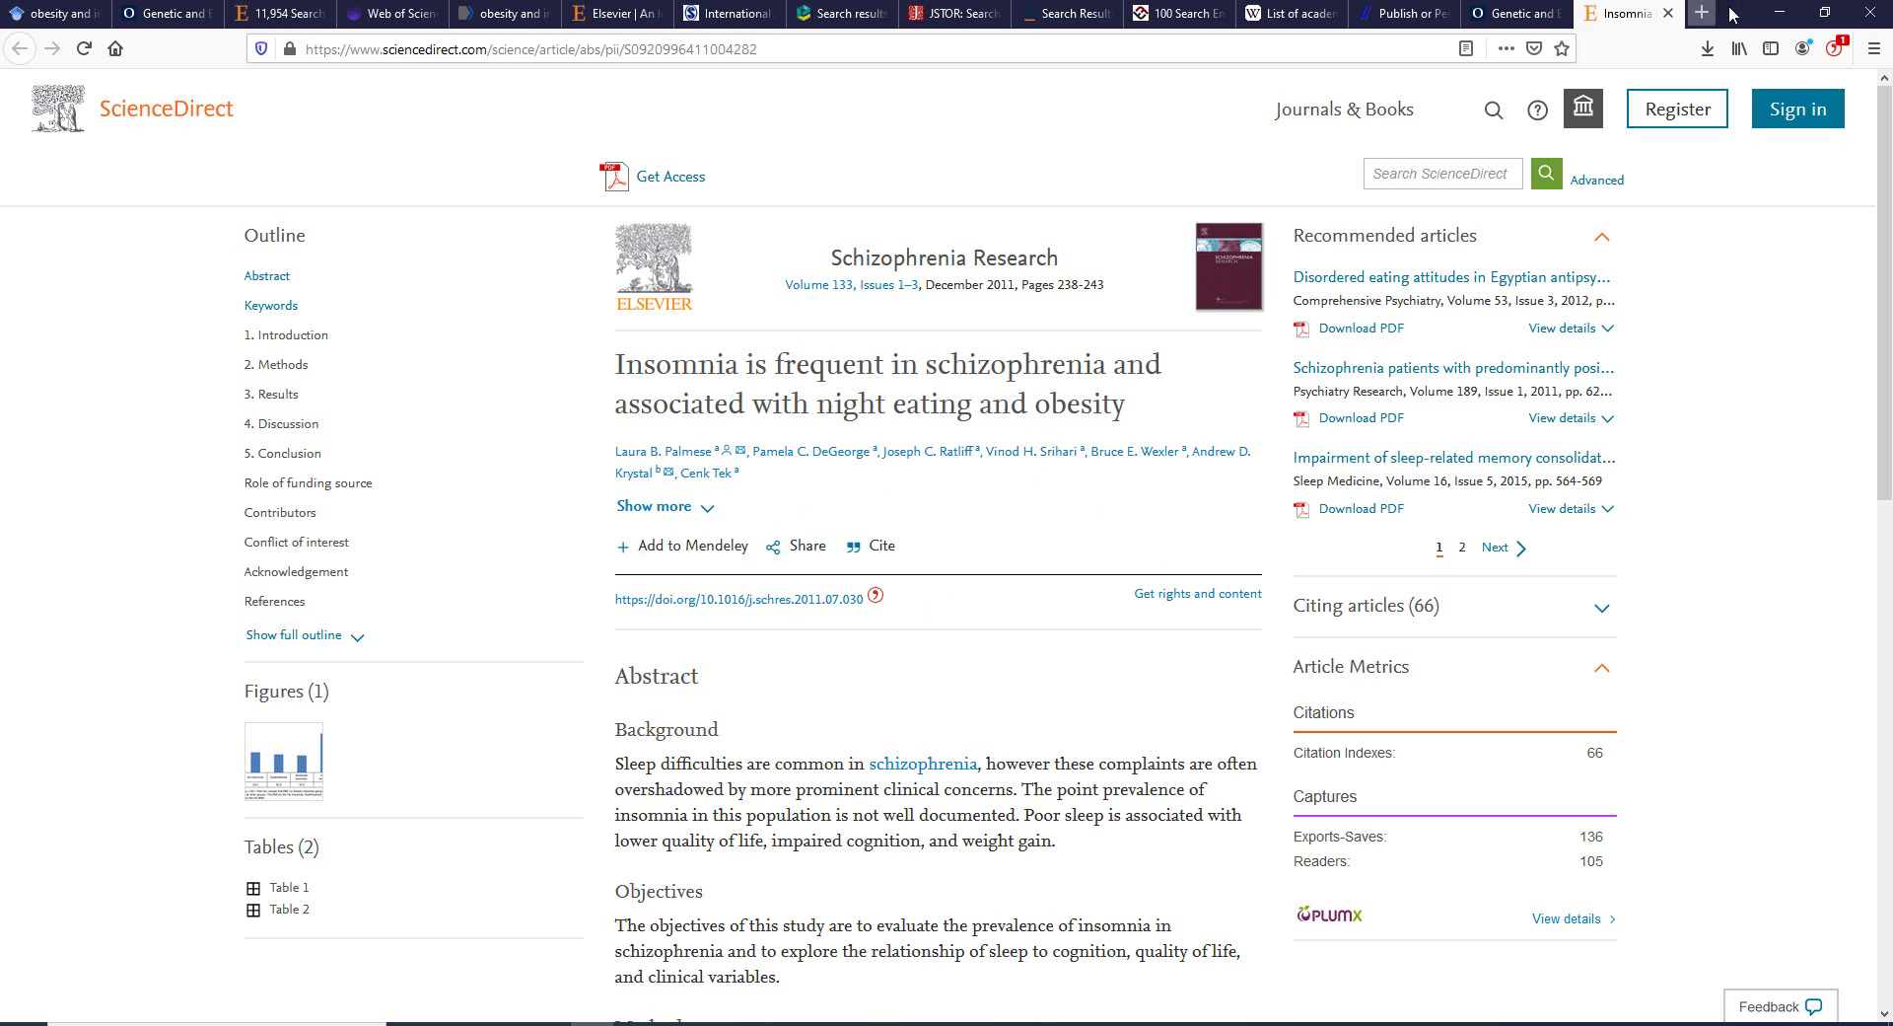
Return to Publish or Perish and open the entry "5-HTP: The natural way to overcome depression, obesity, and insomnia".
{"action": "left_click", "coordinate": [1779, 12]}
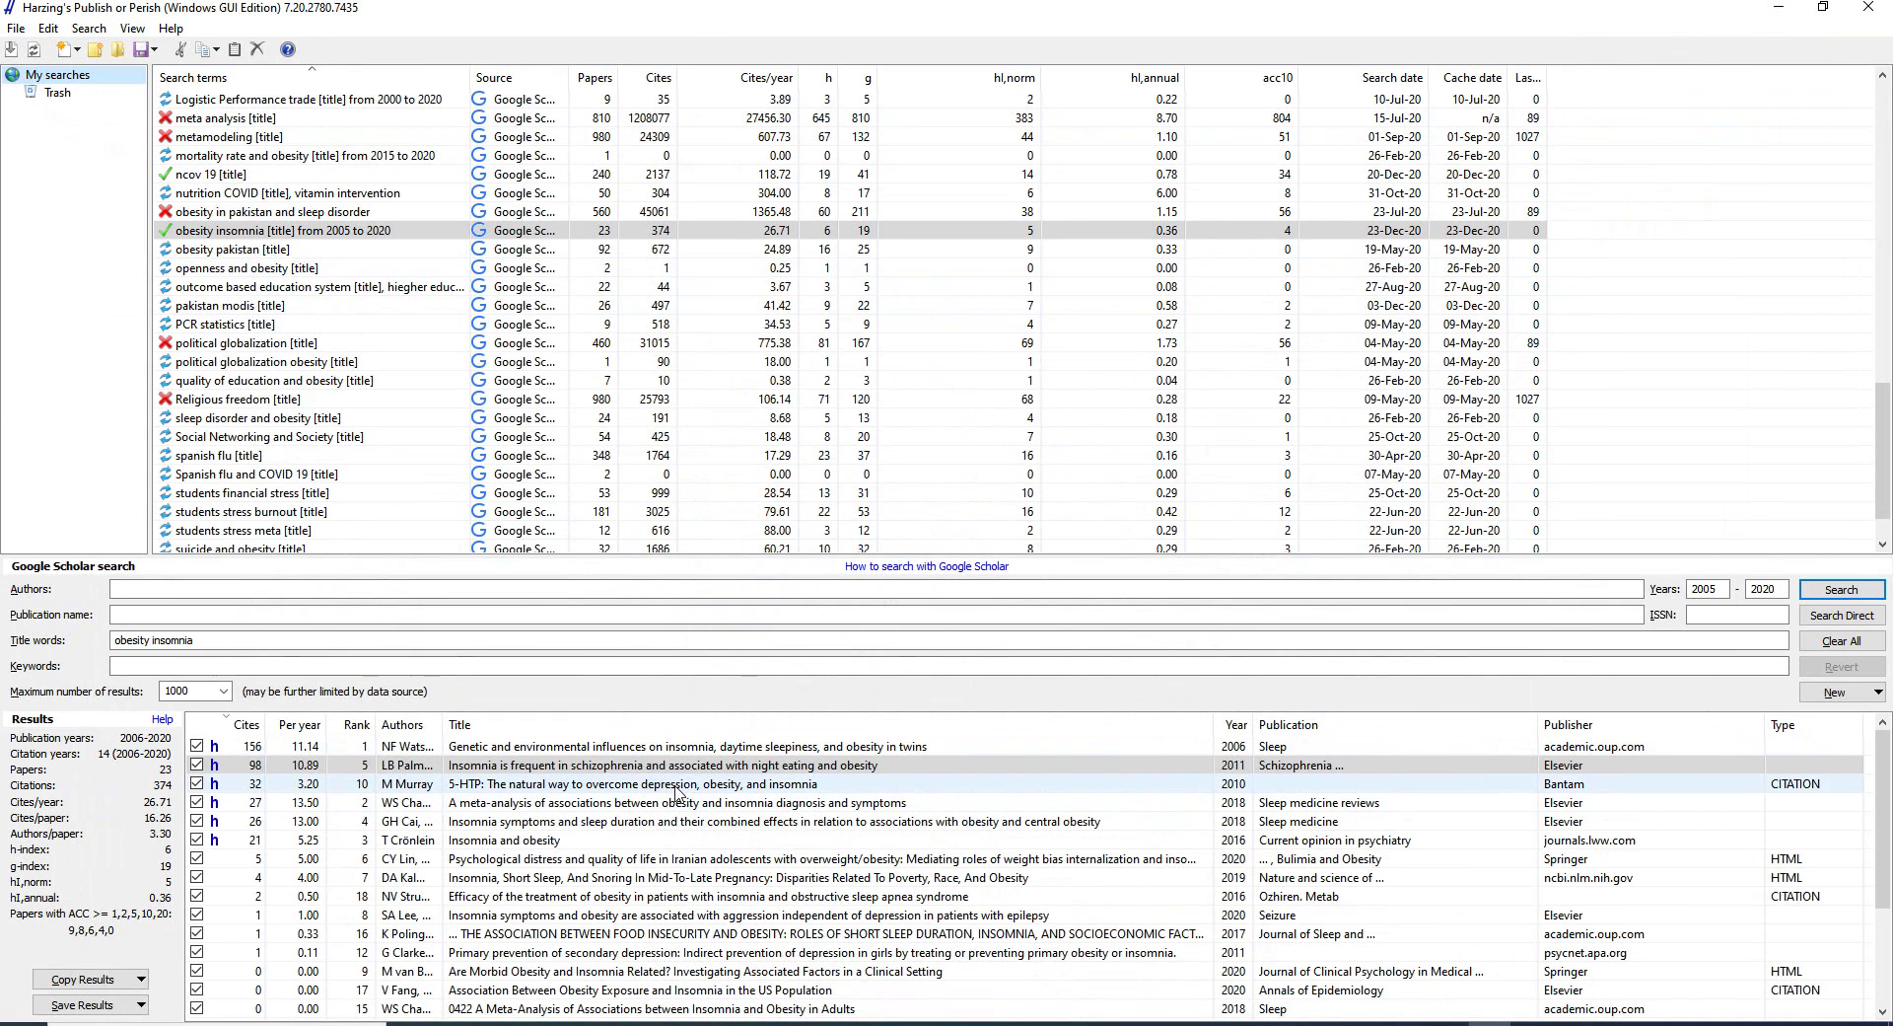
{"action": "left_click", "coordinate": [678, 785]}
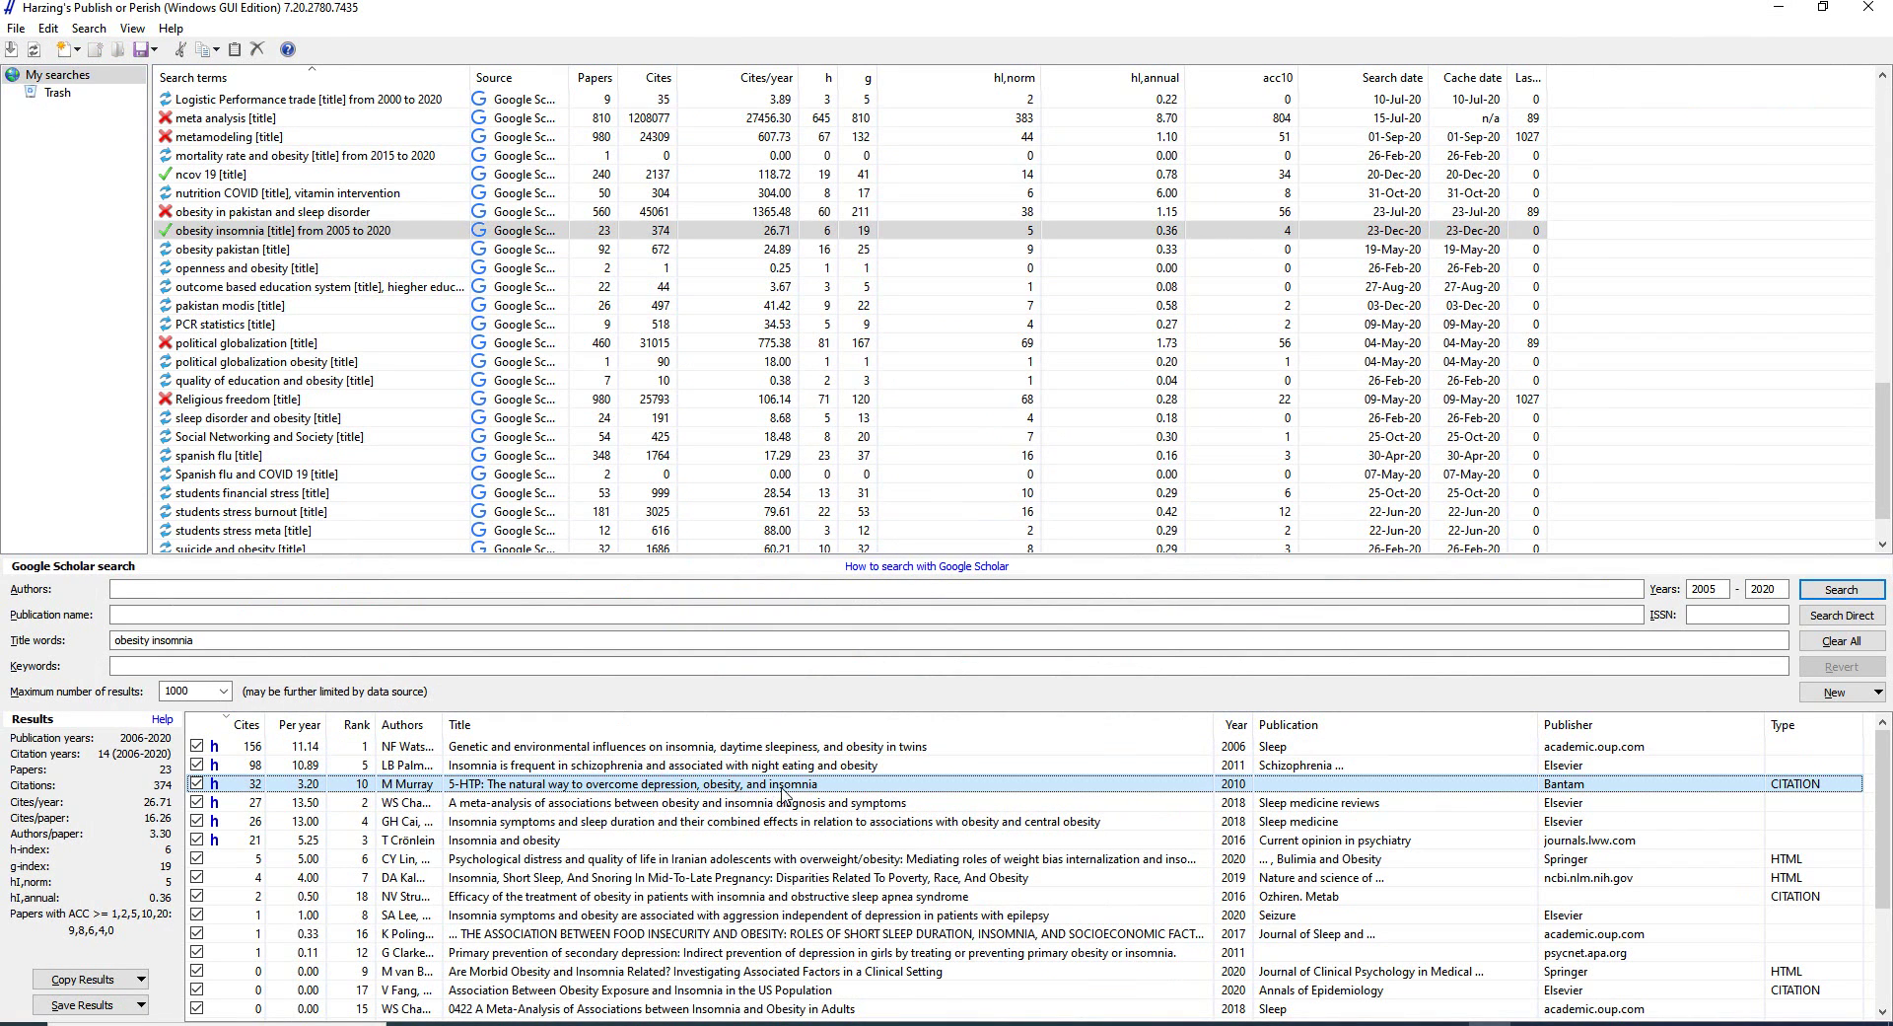
{"action": "double_click", "coordinate": [872, 785]}
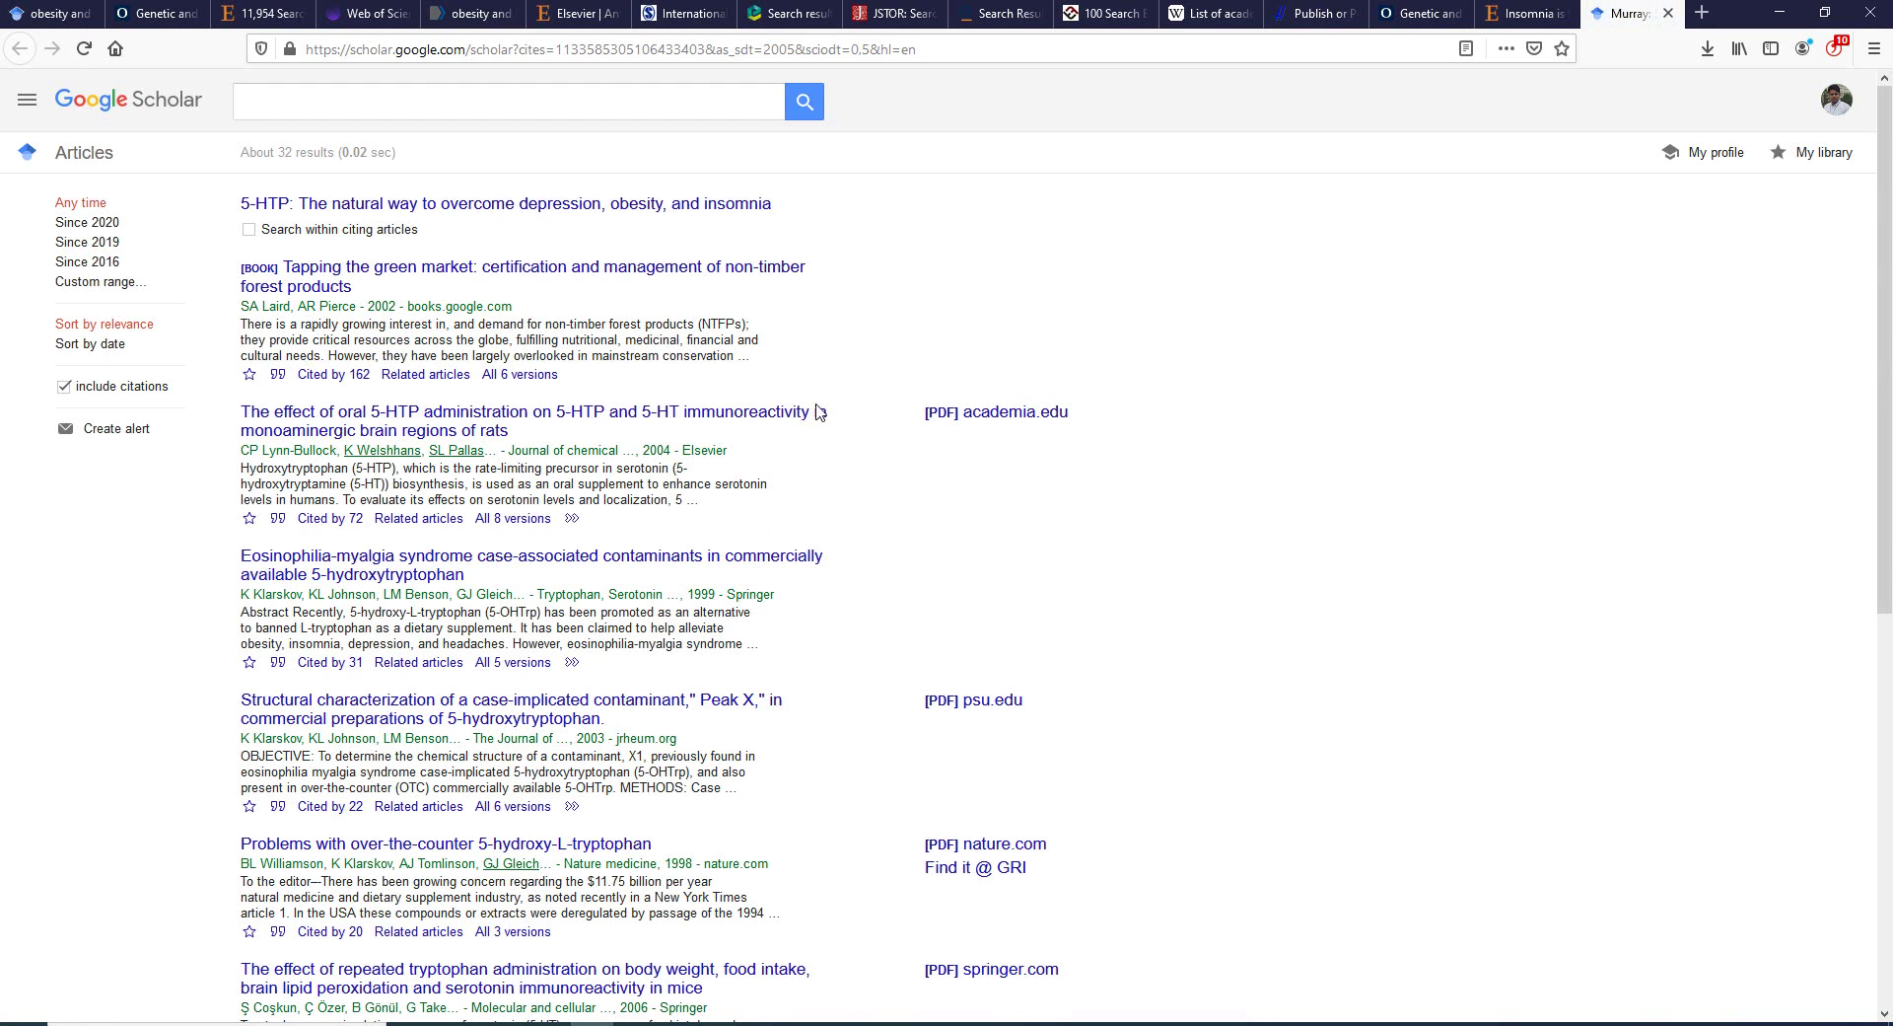
Return to Publish or Perish and open the paper "A meta-analysis of associations between obesity and insomnia diagnosis and symptoms".
{"action": "left_click", "coordinate": [1780, 12]}
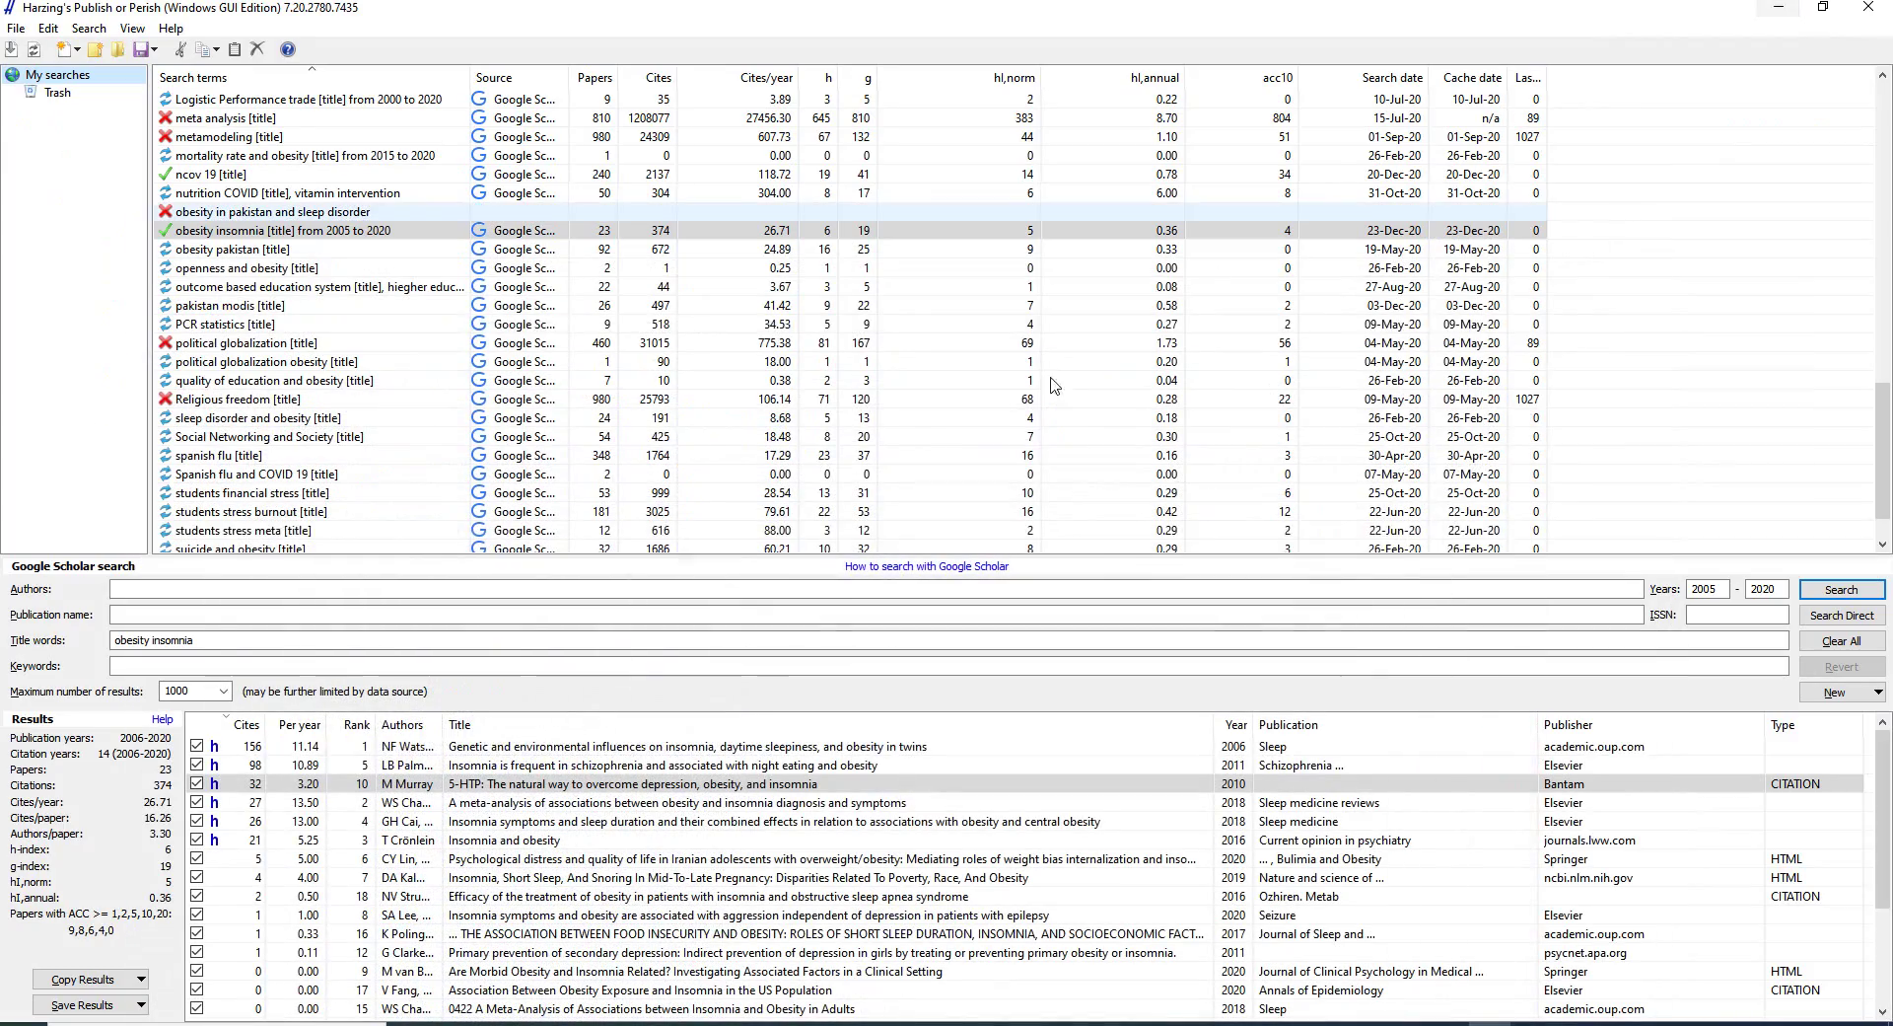
{"action": "left_click", "coordinate": [707, 806]}
{"action": "double_click", "coordinate": [707, 806]}
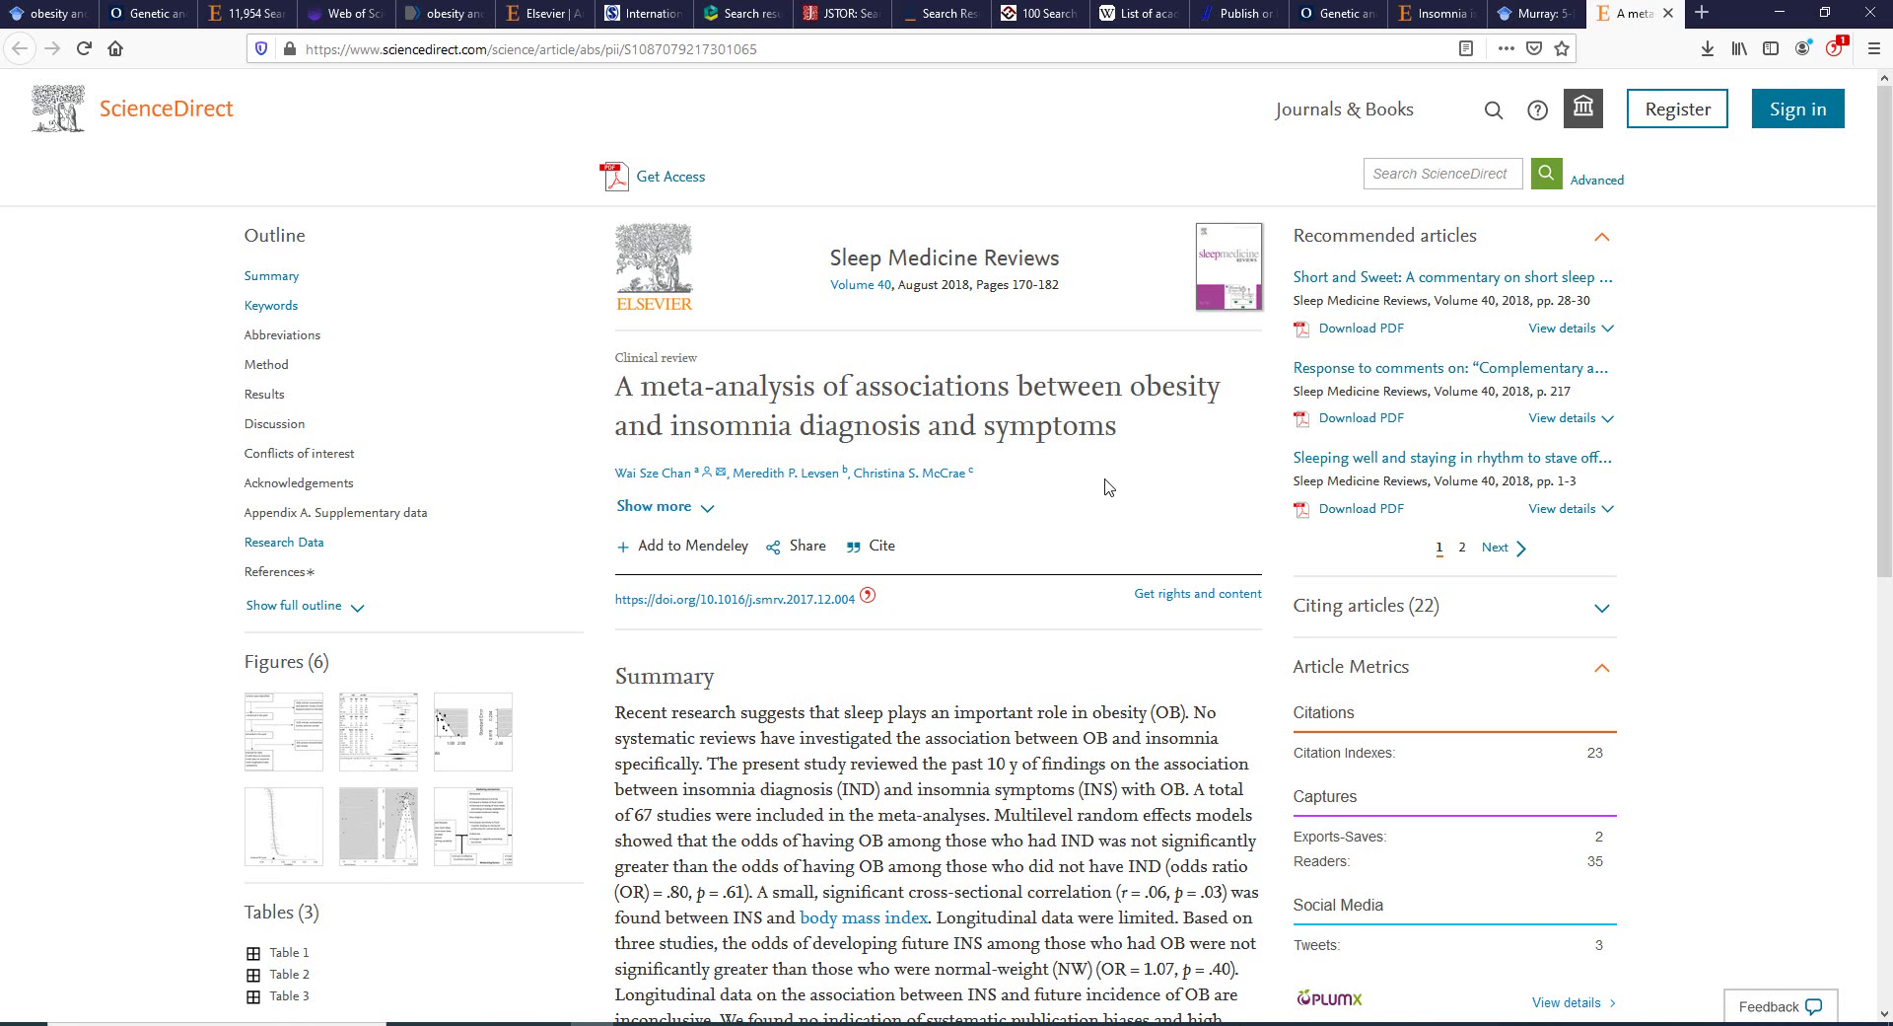
Return to Publish or Perish, open the paper "Insomnia and obesity" in the browser and look through its abstract.
{"action": "left_click", "coordinate": [1780, 11]}
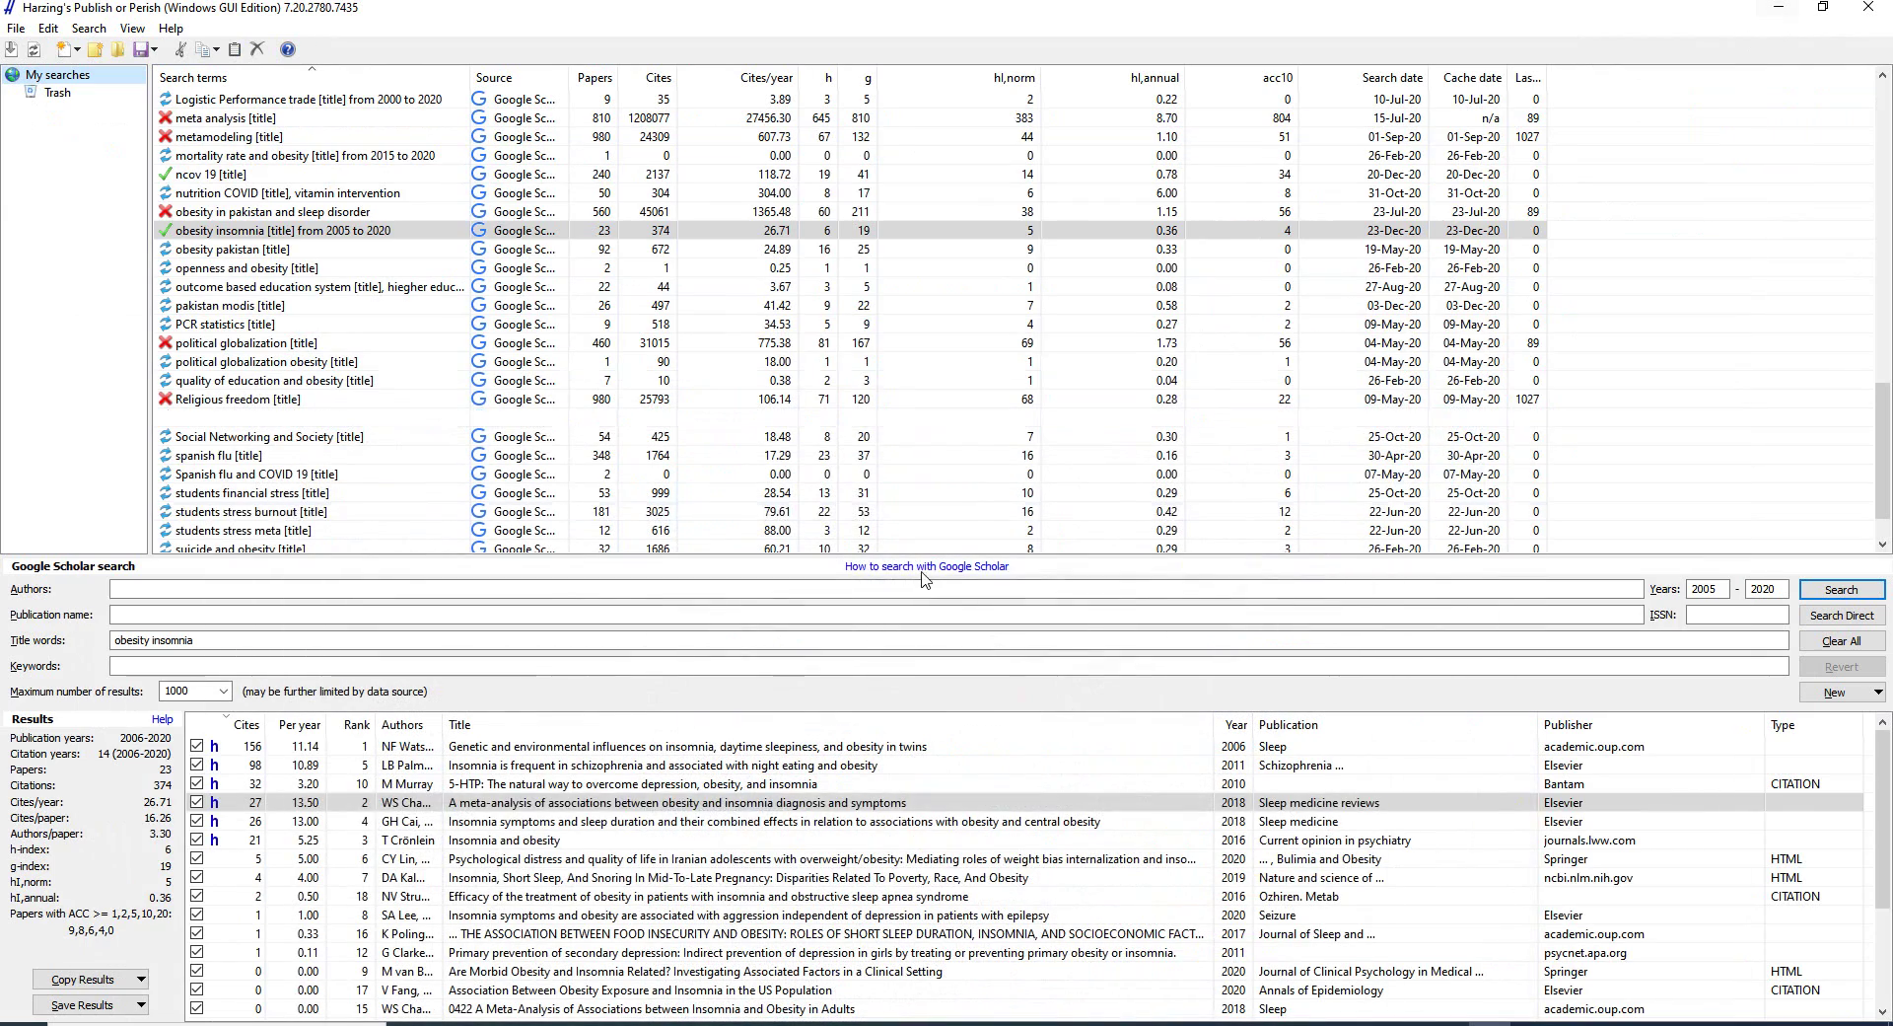
{"action": "left_click", "coordinate": [799, 841]}
{"action": "double_click", "coordinate": [799, 841]}
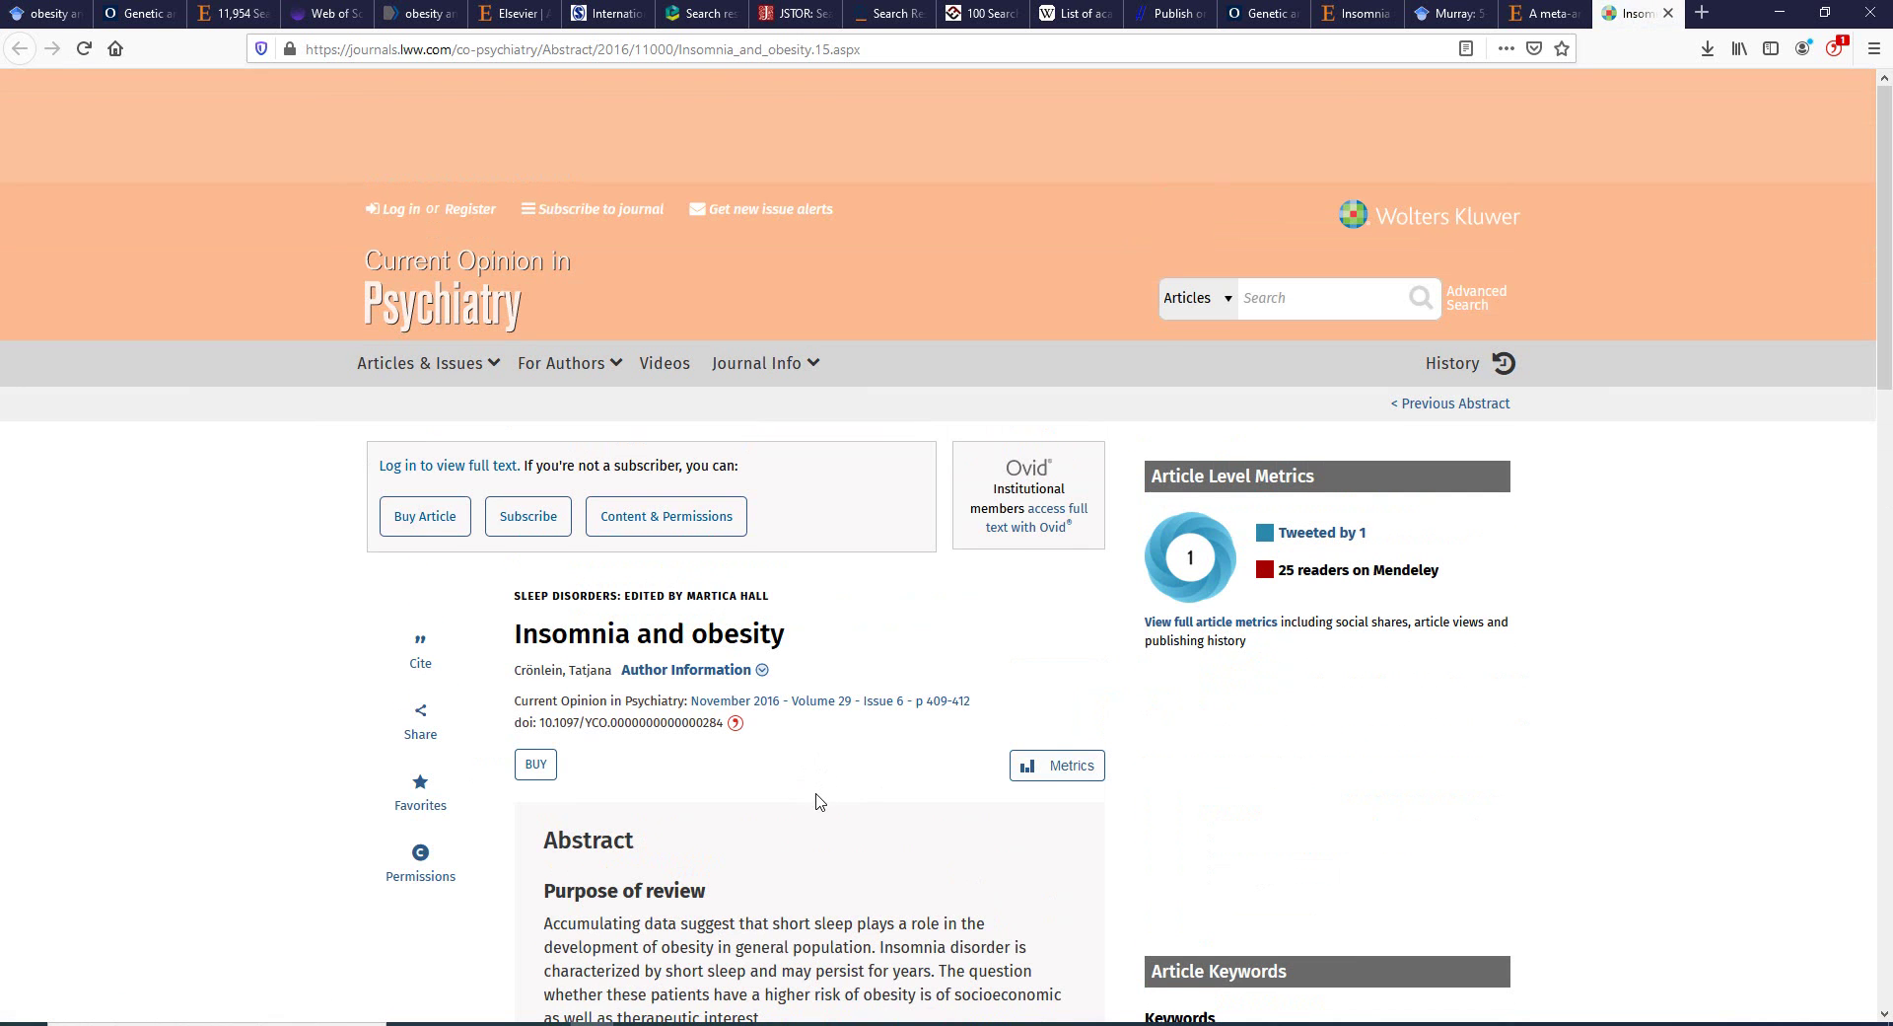
{"action": "scroll", "coordinate": [817, 797], "scroll_direction": "down", "scroll_amount": 3}
{"action": "scroll", "coordinate": [818, 797], "scroll_direction": "down", "scroll_amount": 8}
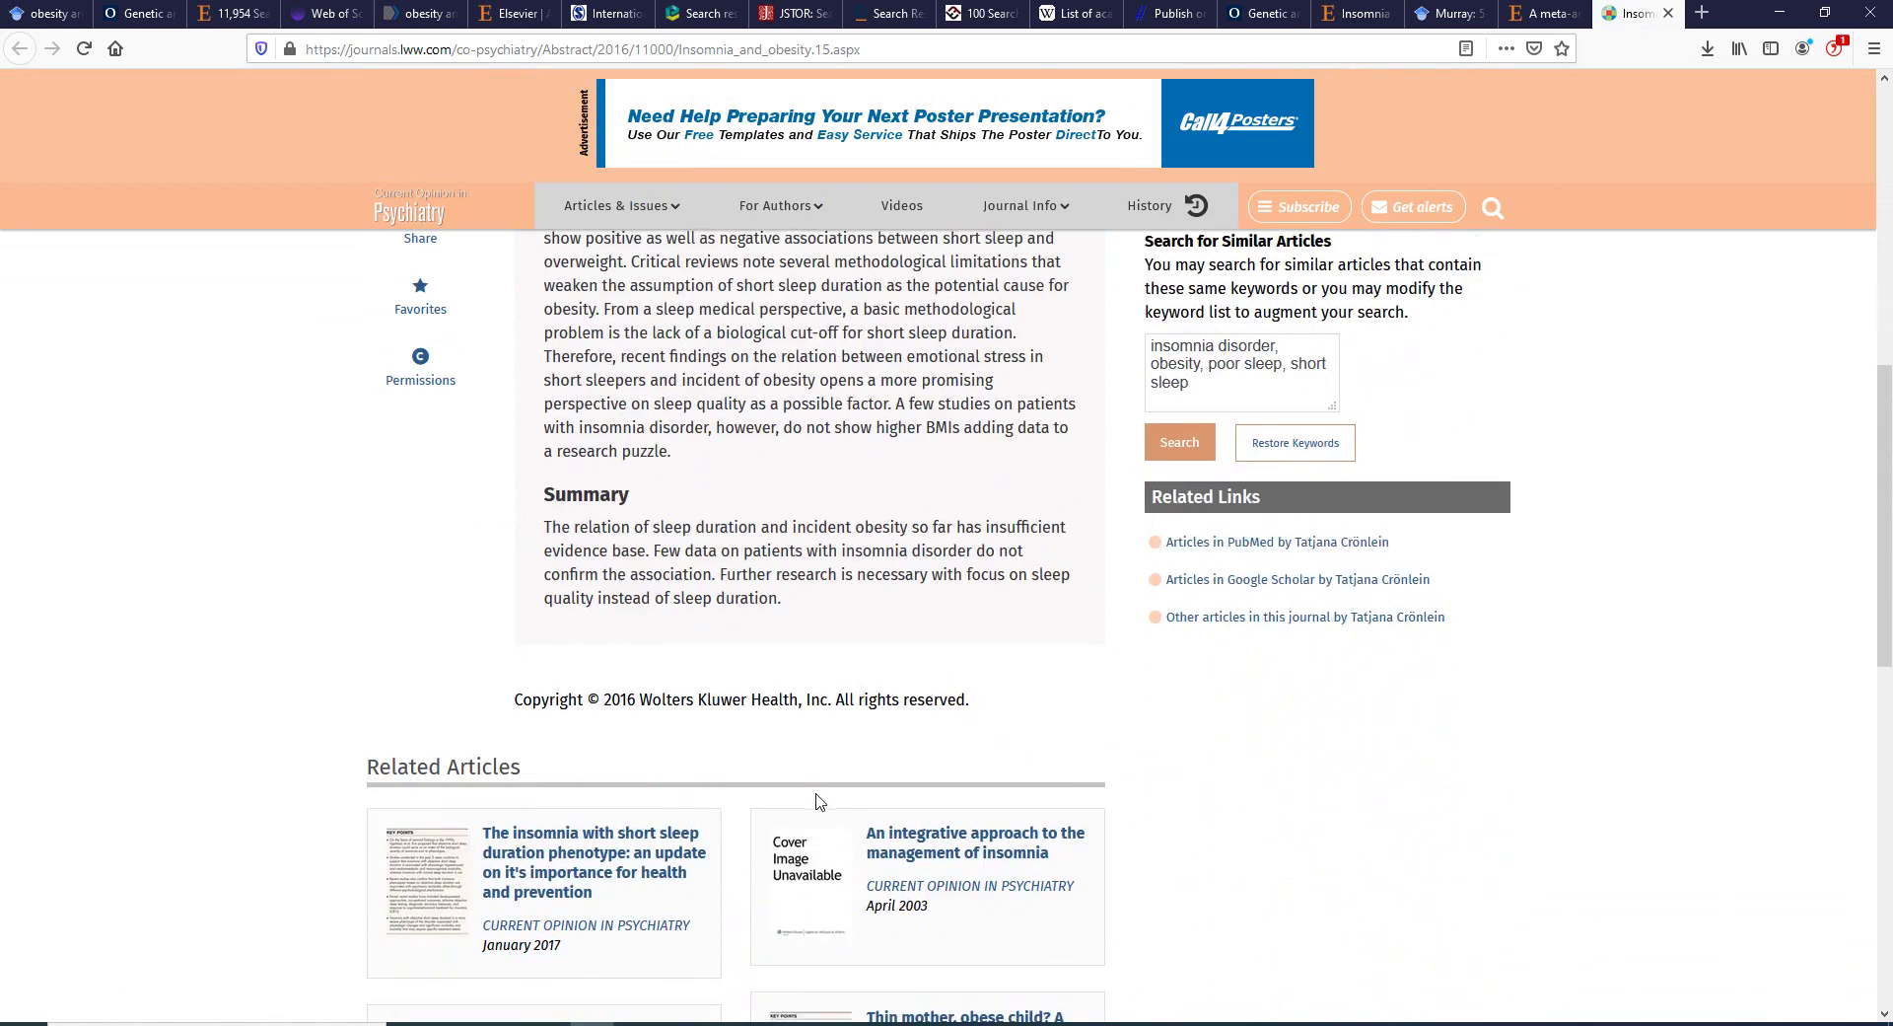
{"action": "scroll", "coordinate": [818, 800], "scroll_direction": "up", "scroll_amount": 10}
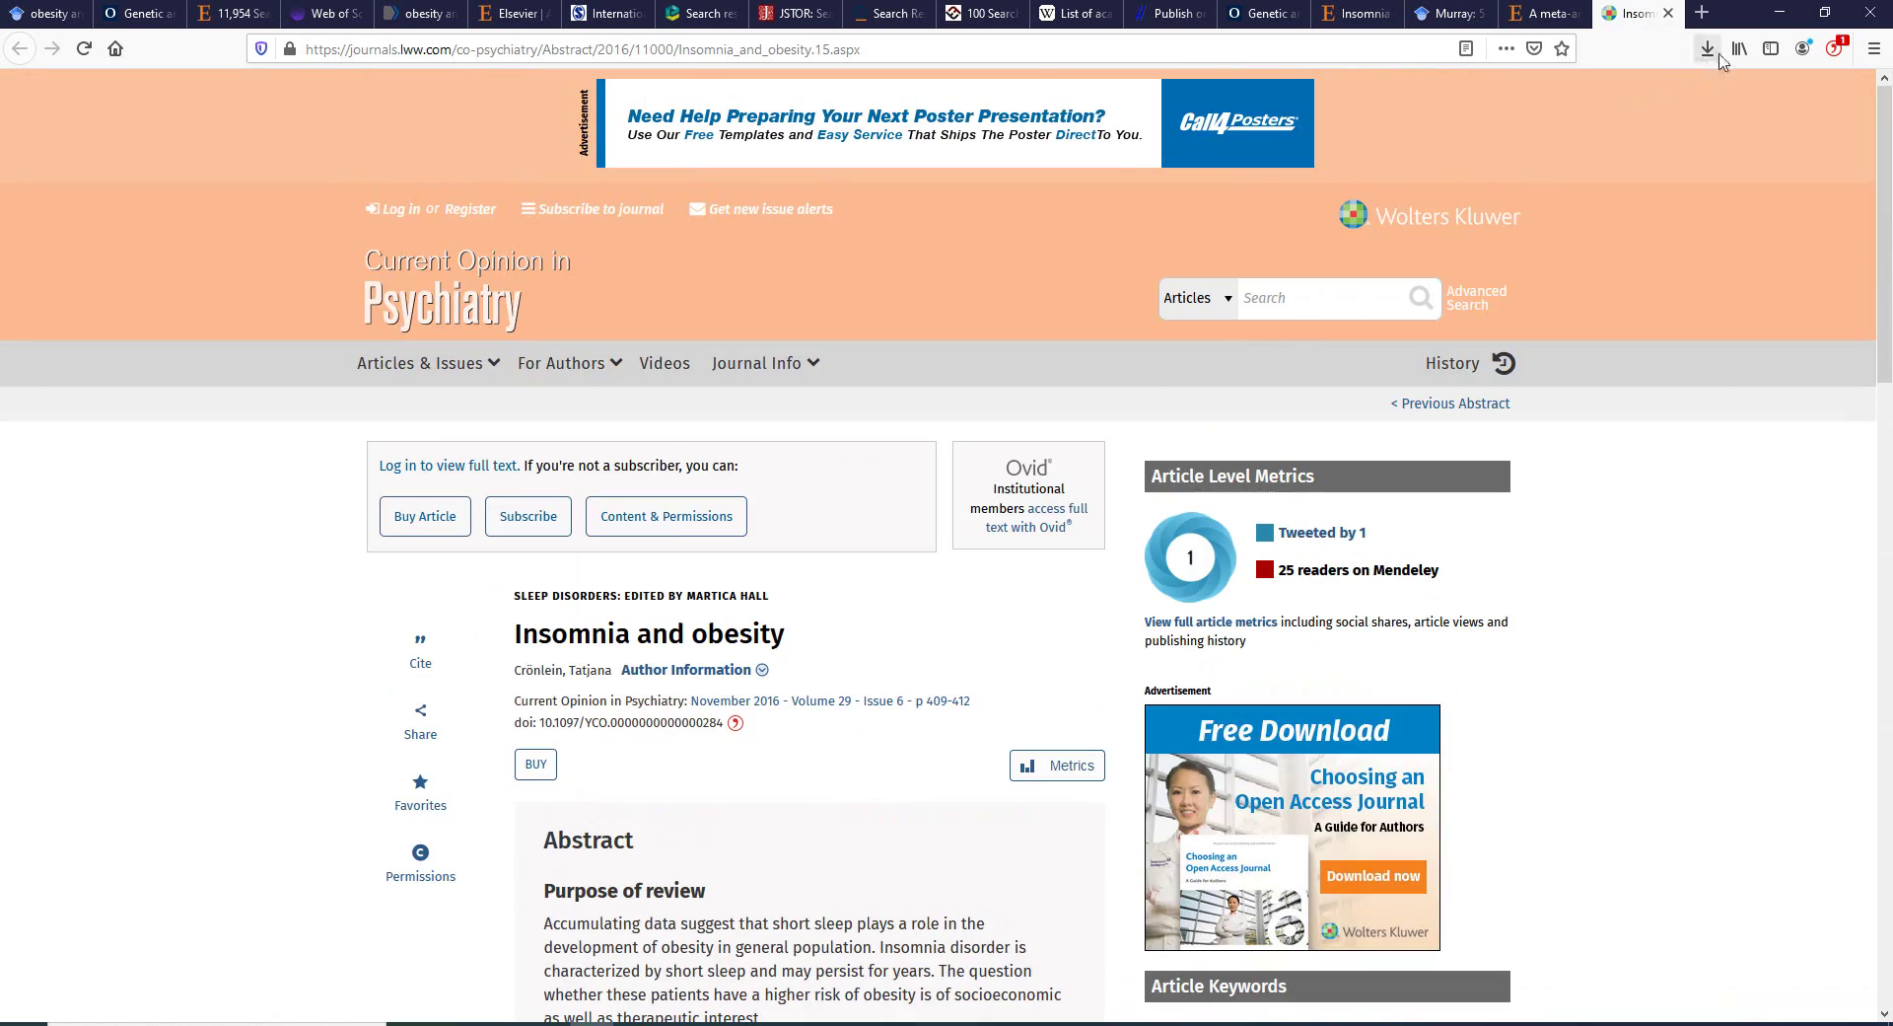
Return to Publish or Perish and sort the obesity insomnia results by publication year, newest first.
{"action": "left_click", "coordinate": [1781, 12]}
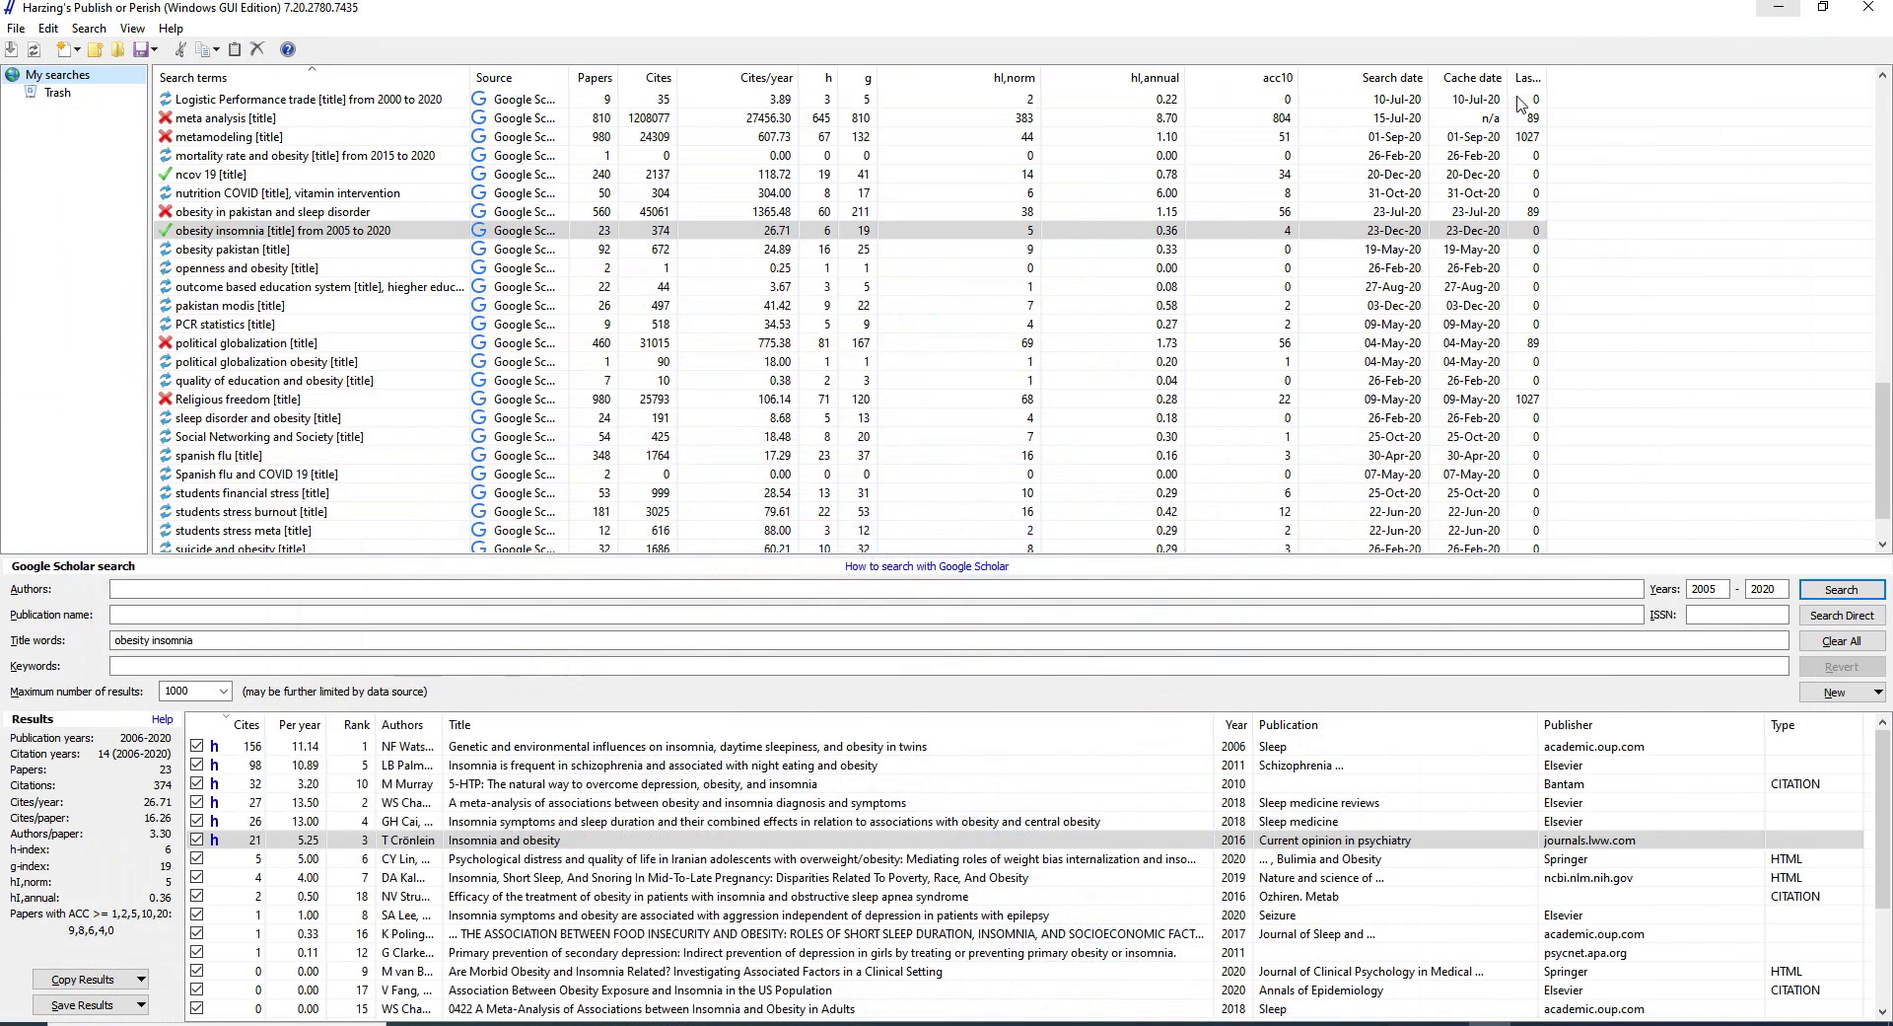
{"action": "scroll", "coordinate": [817, 878], "scroll_direction": "down", "scroll_amount": 2}
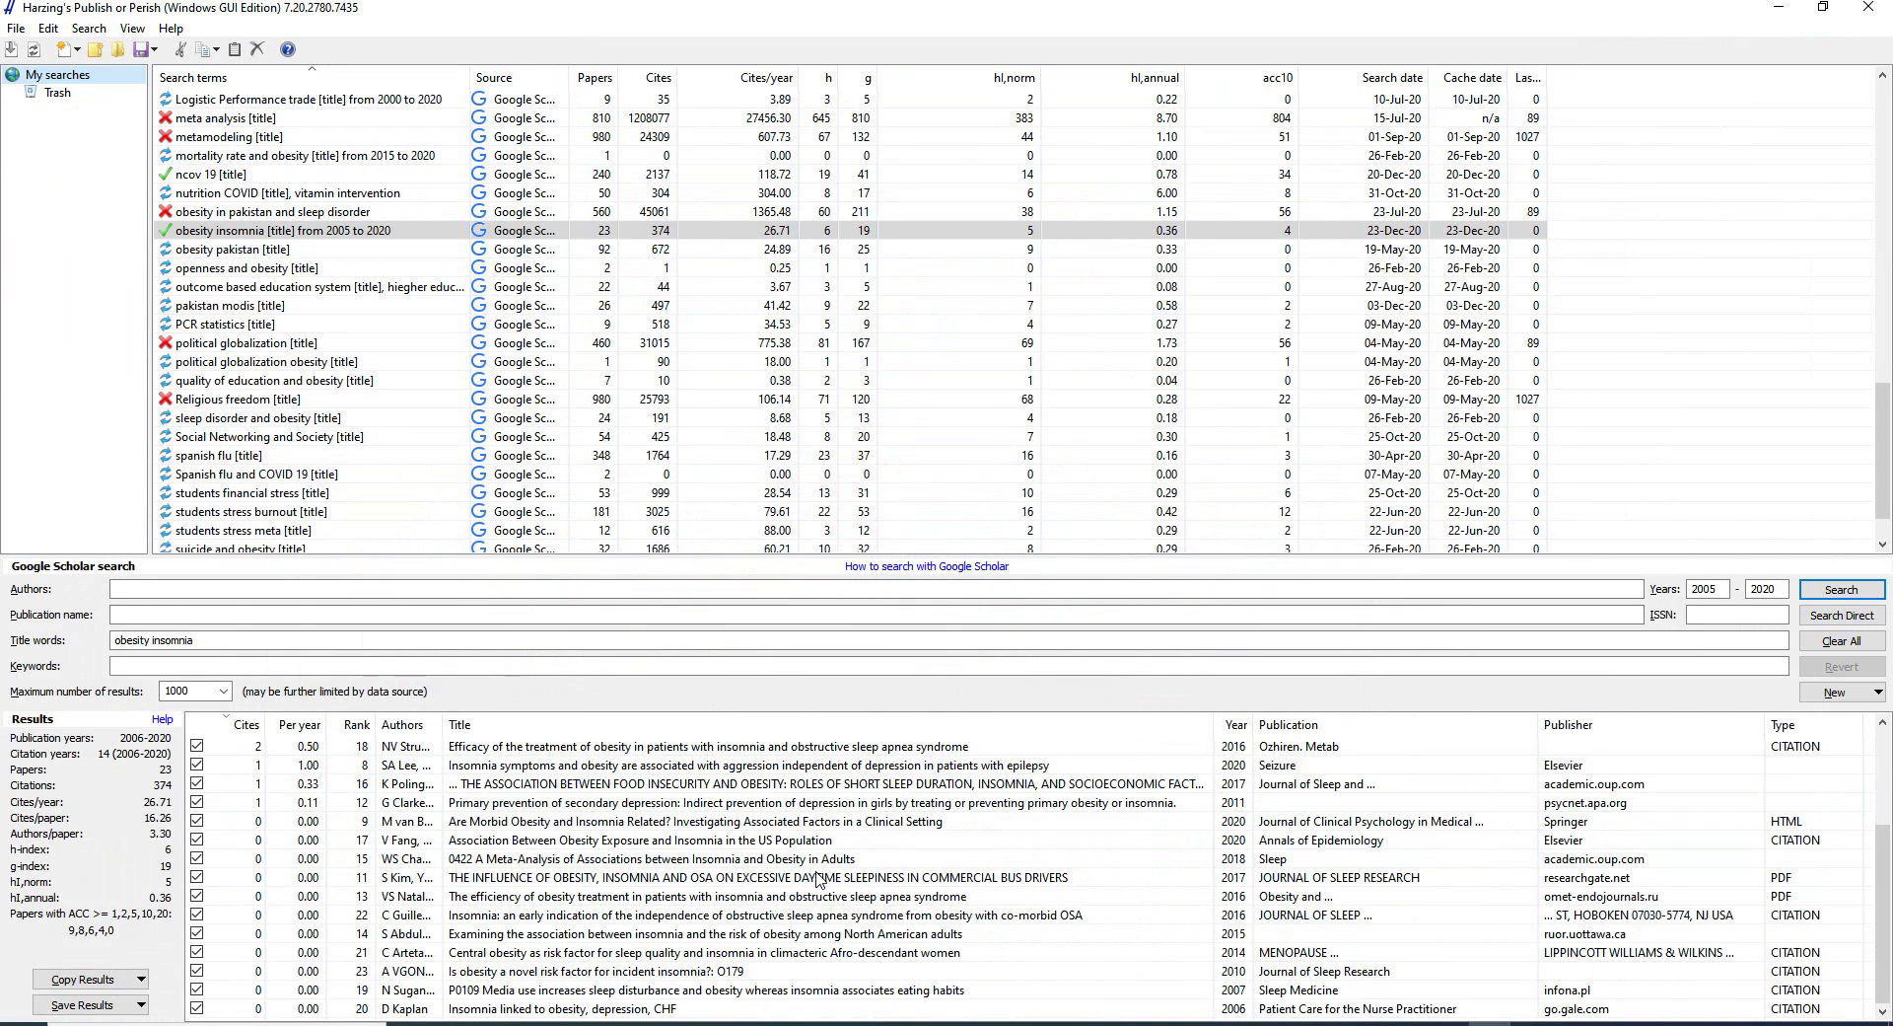
{"action": "scroll", "coordinate": [818, 877], "scroll_direction": "up", "scroll_amount": 3}
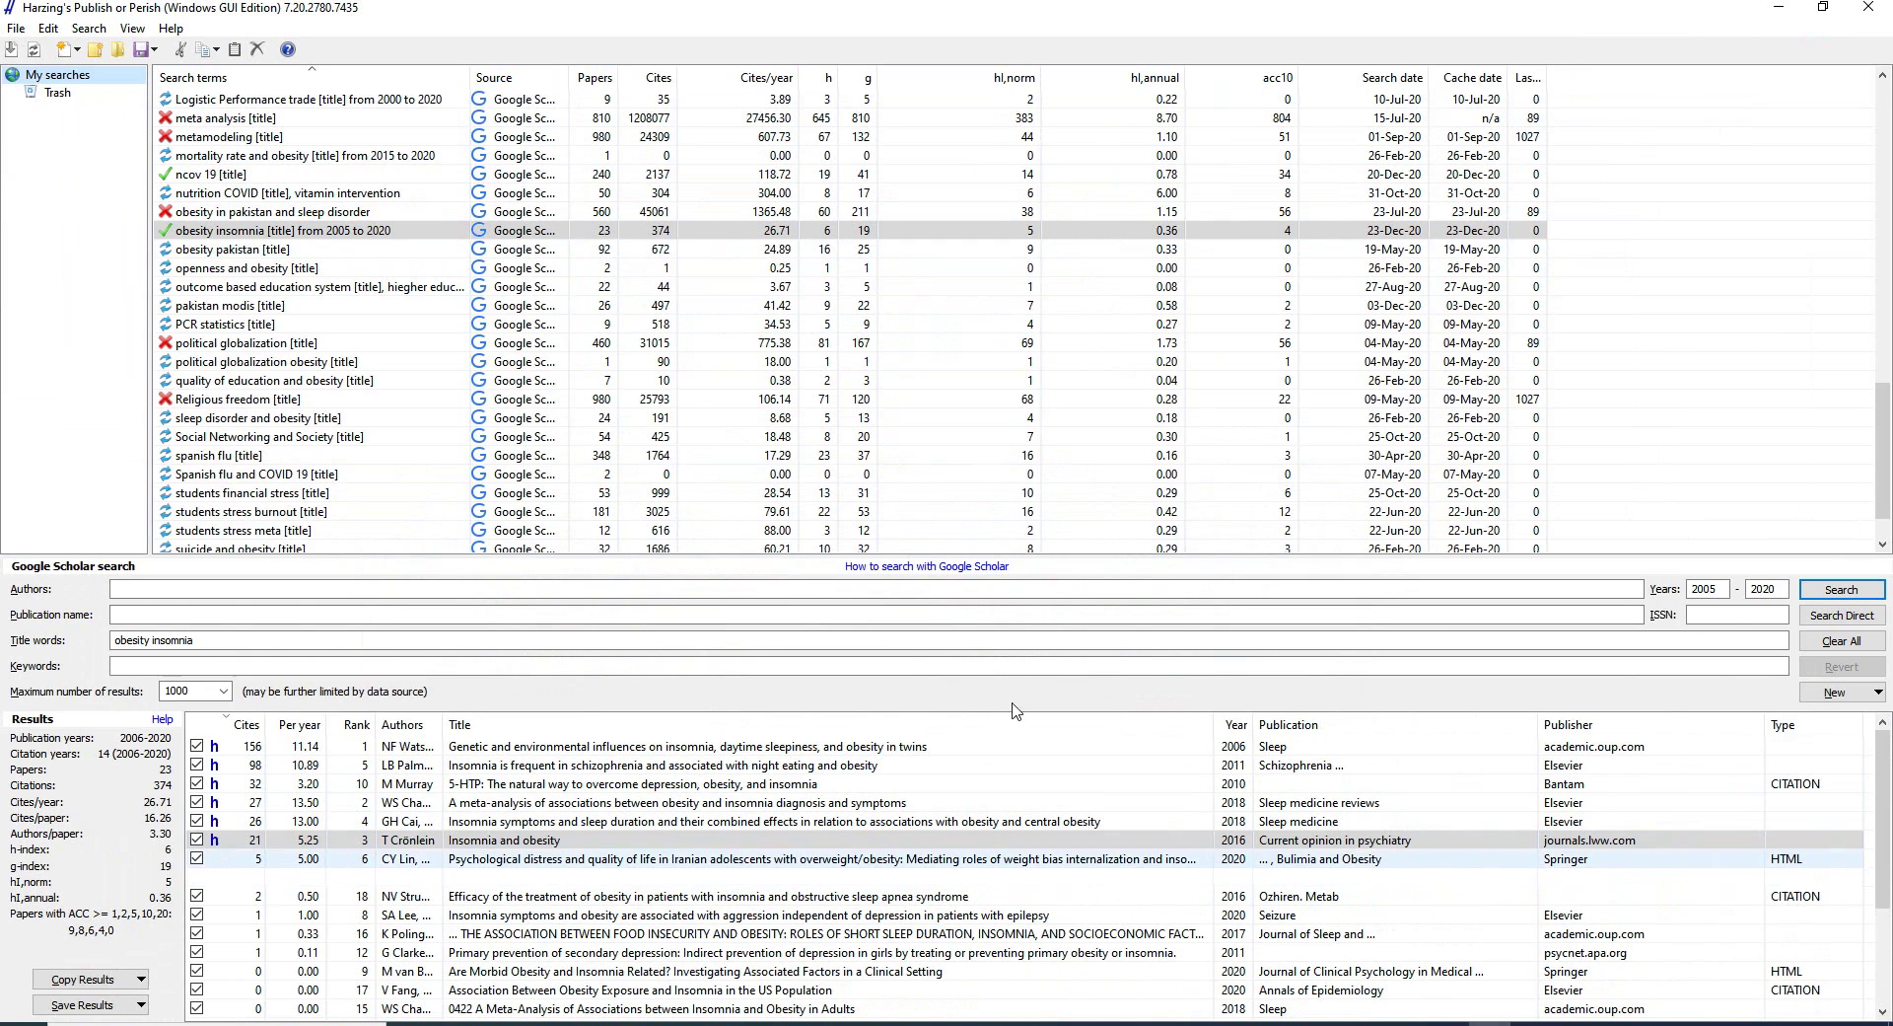
{"action": "left_click", "coordinate": [1238, 726]}
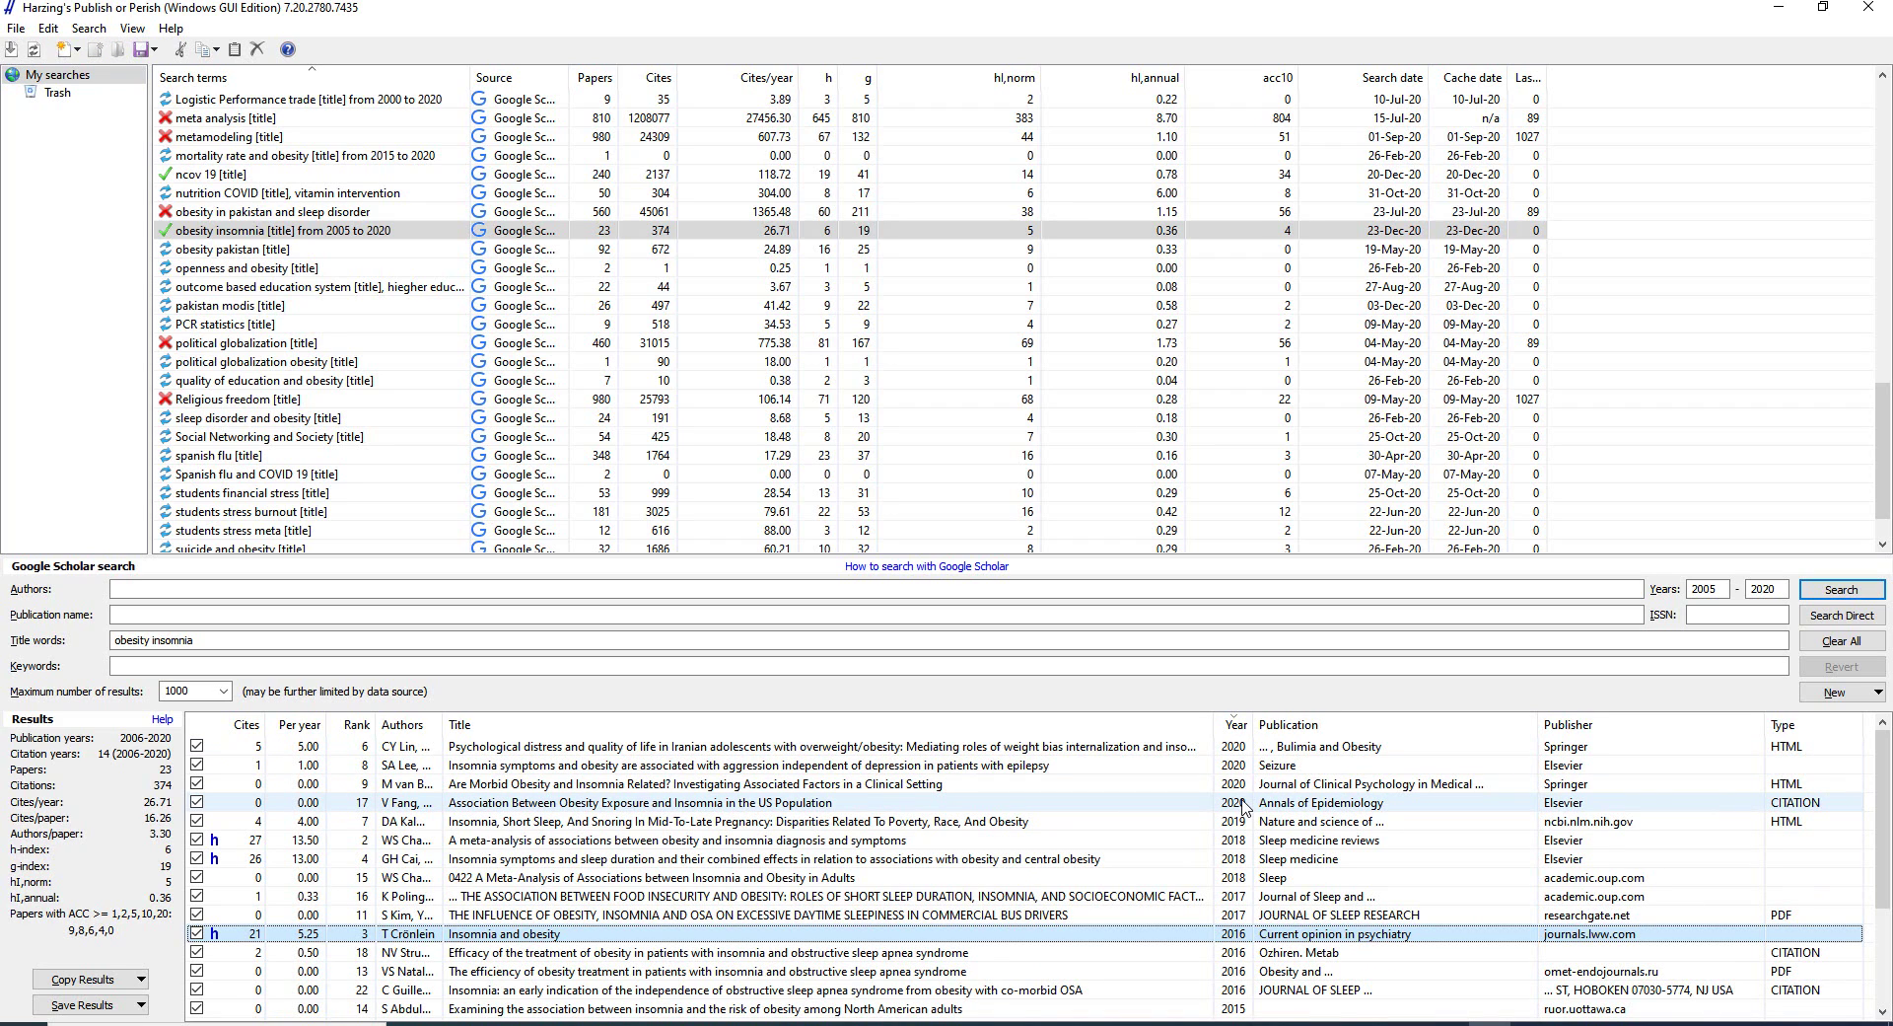
{"action": "left_click", "coordinate": [1405, 805]}
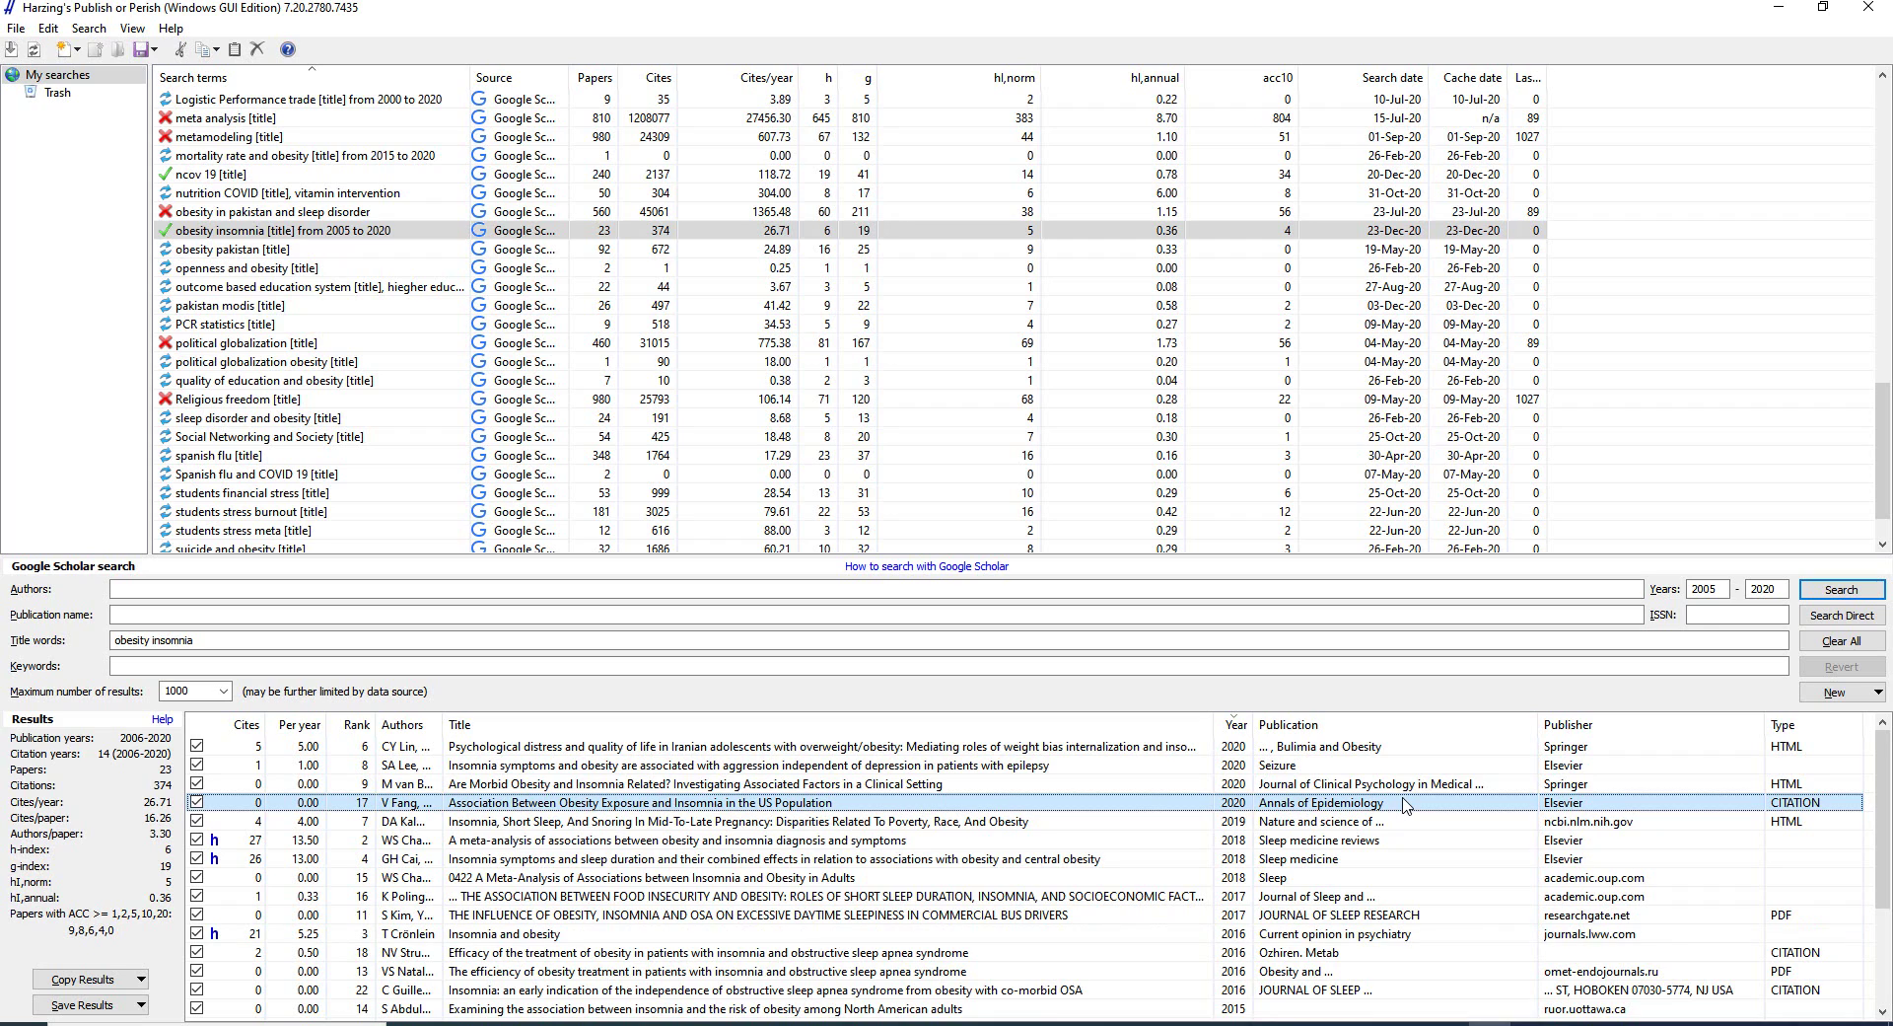
{"action": "left_click", "coordinate": [1720, 589]}
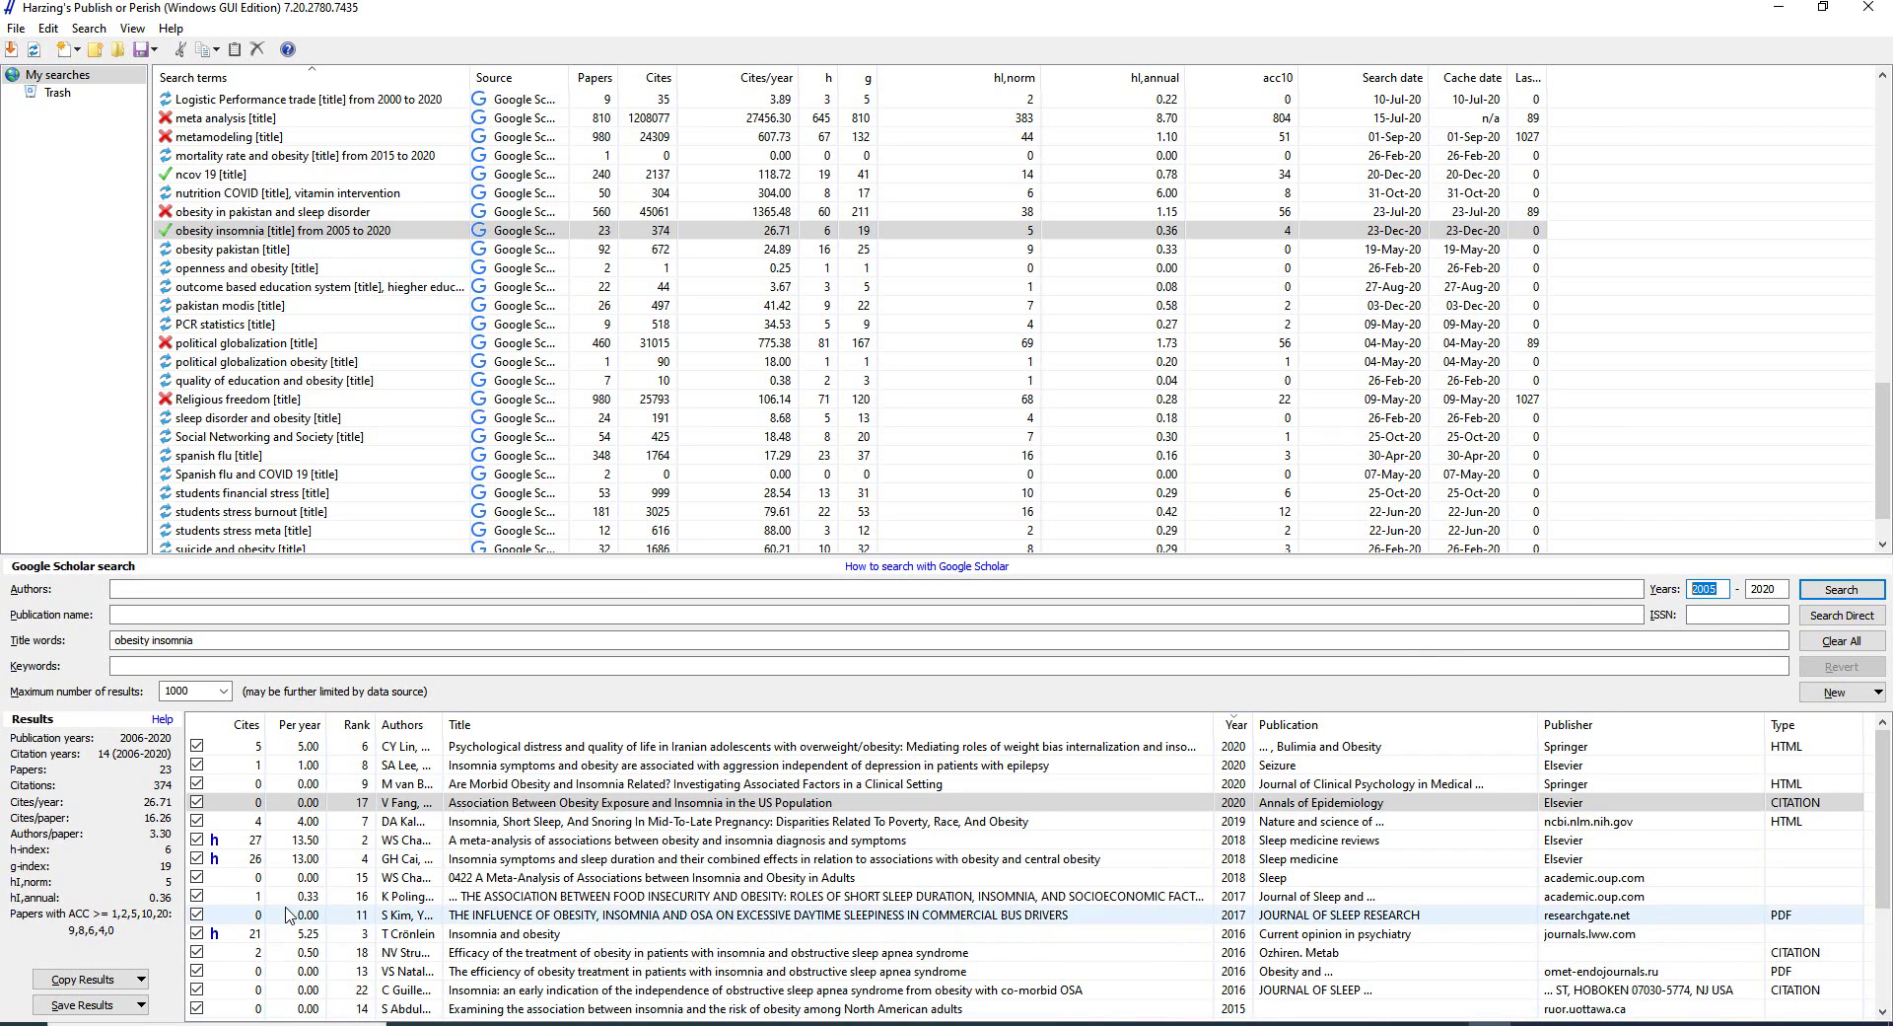
{"action": "scroll", "coordinate": [289, 915], "scroll_direction": "down", "scroll_amount": 3}
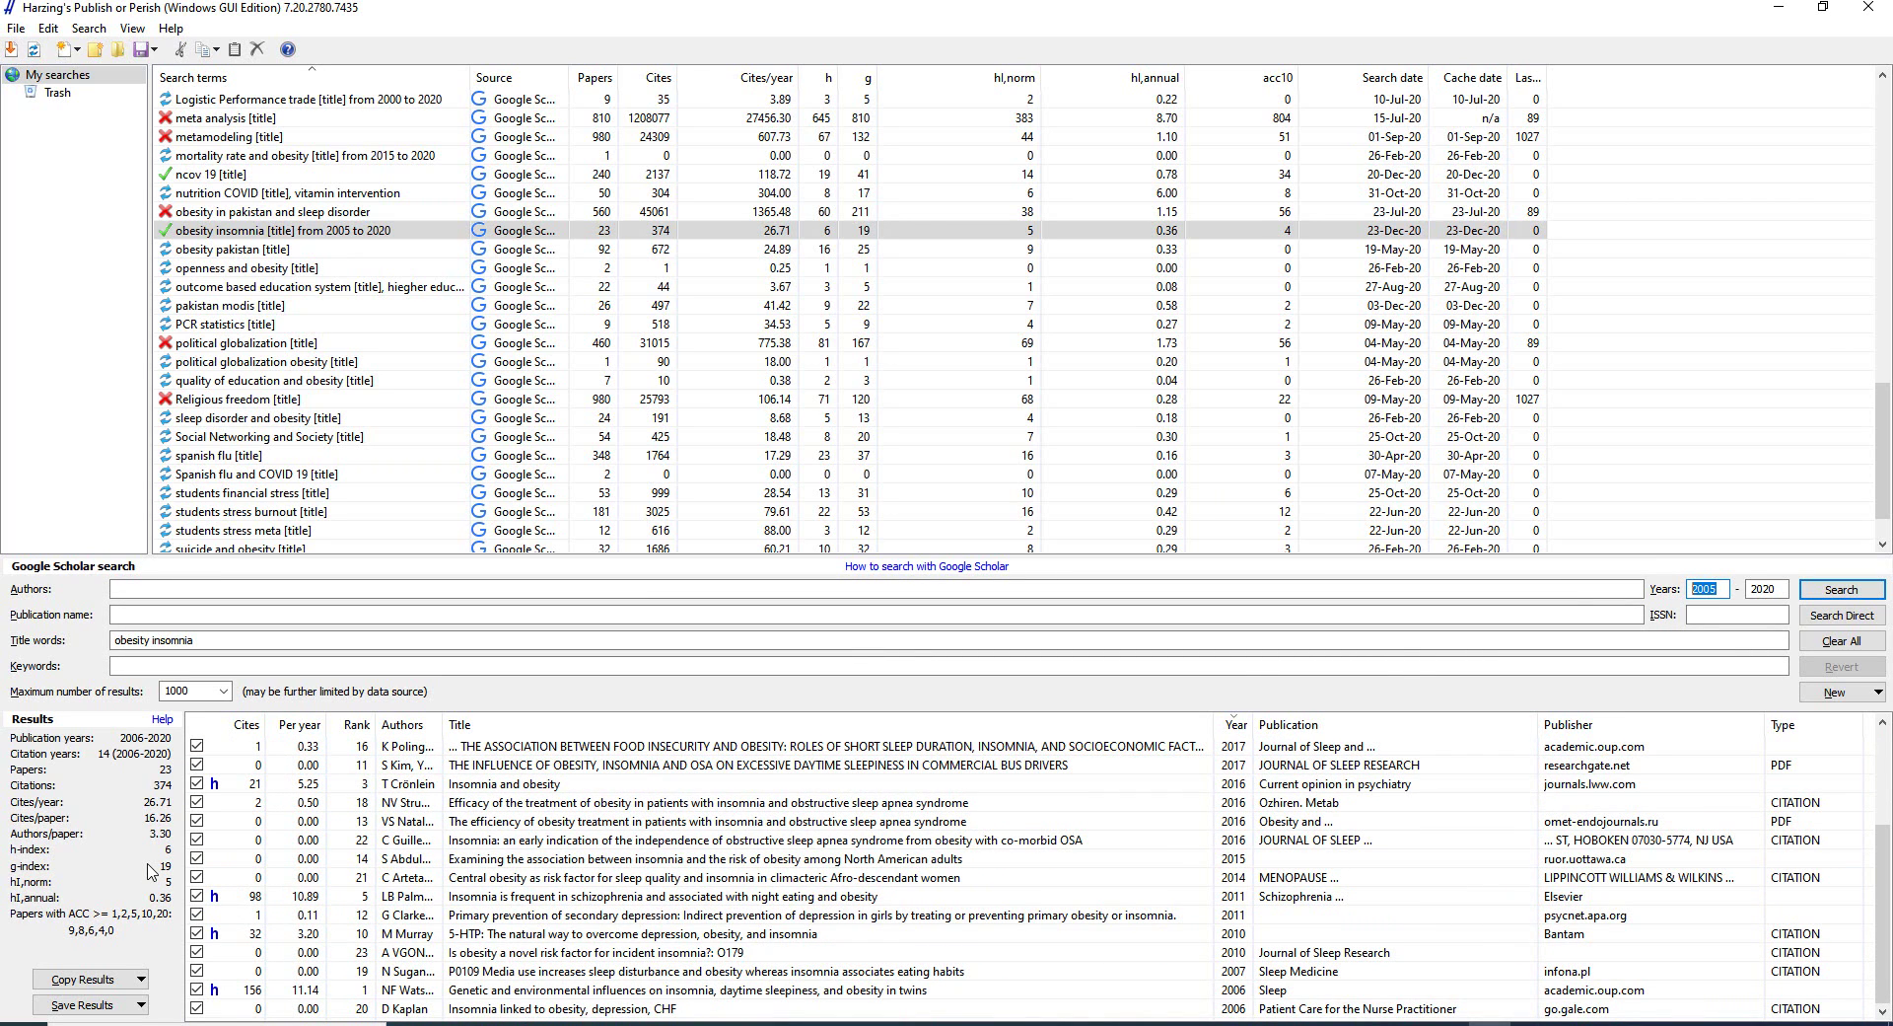
Export the search results as a CSV file named "obesity and insomnia" to the Desktop.
{"action": "left_click", "coordinate": [89, 1004]}
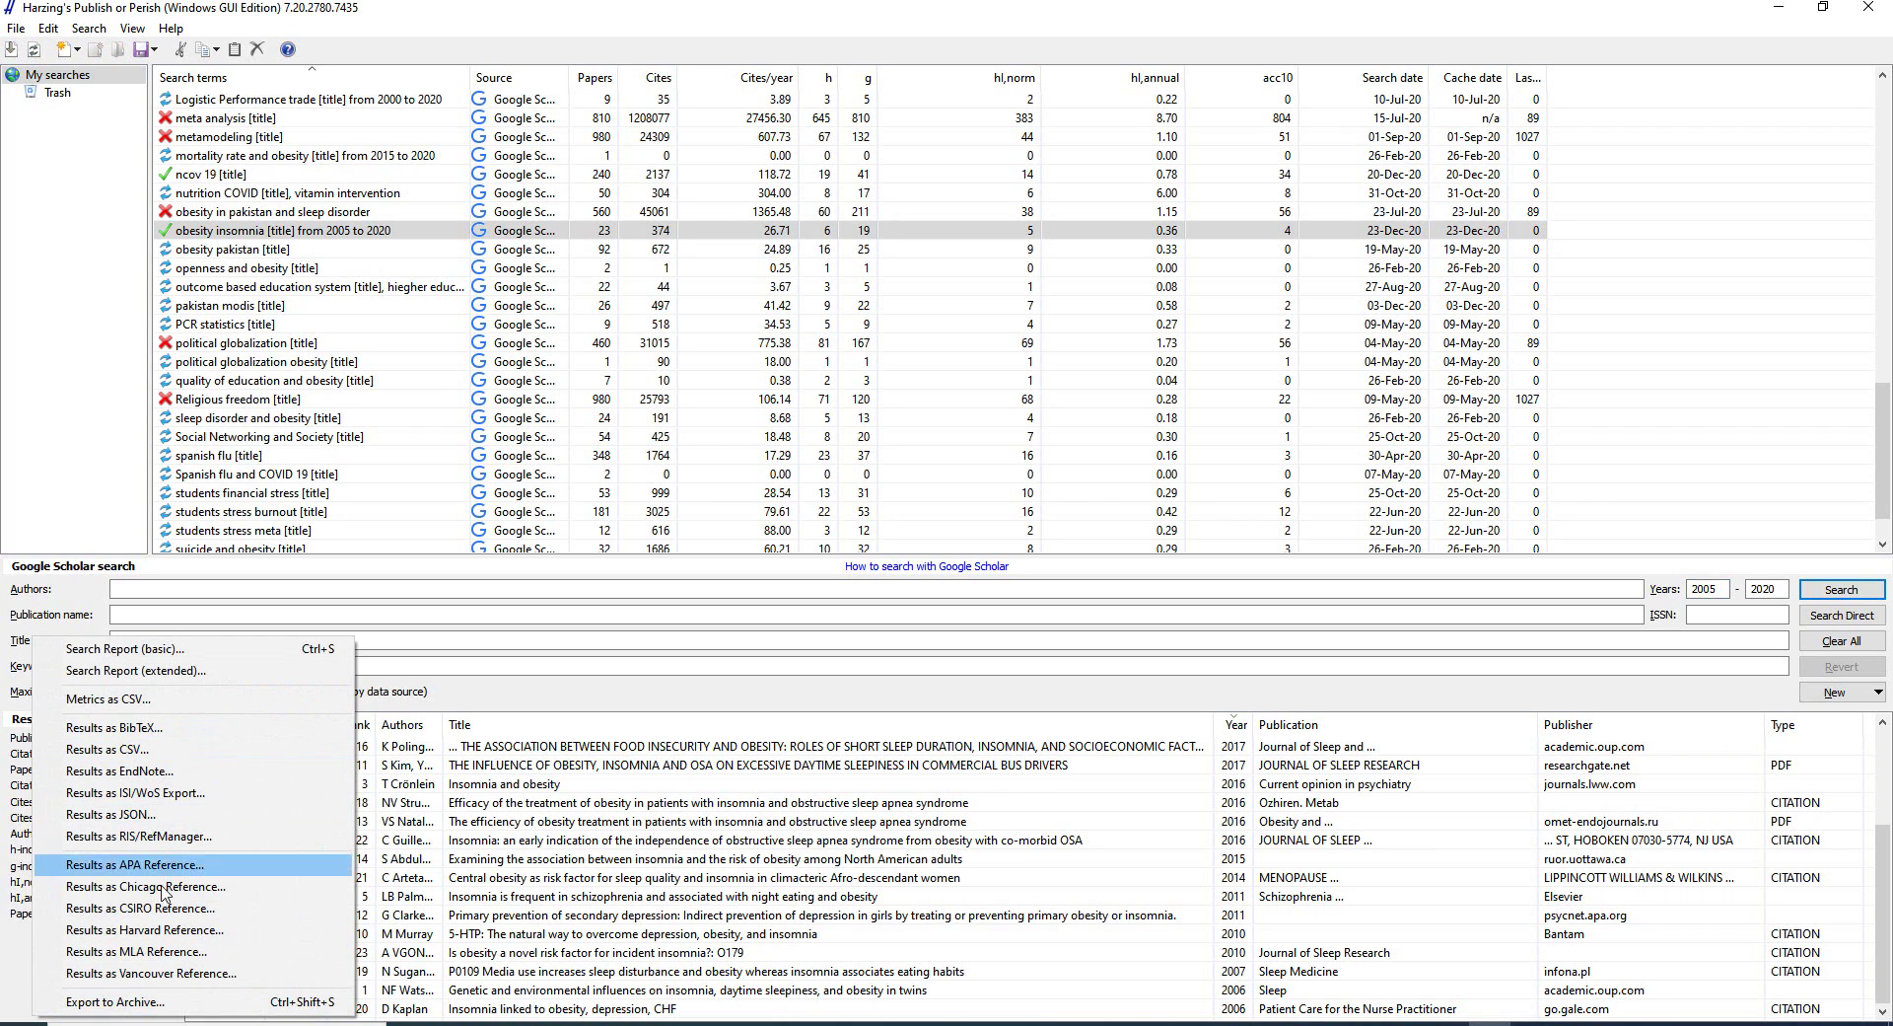
{"action": "left_click", "coordinate": [28, 981]}
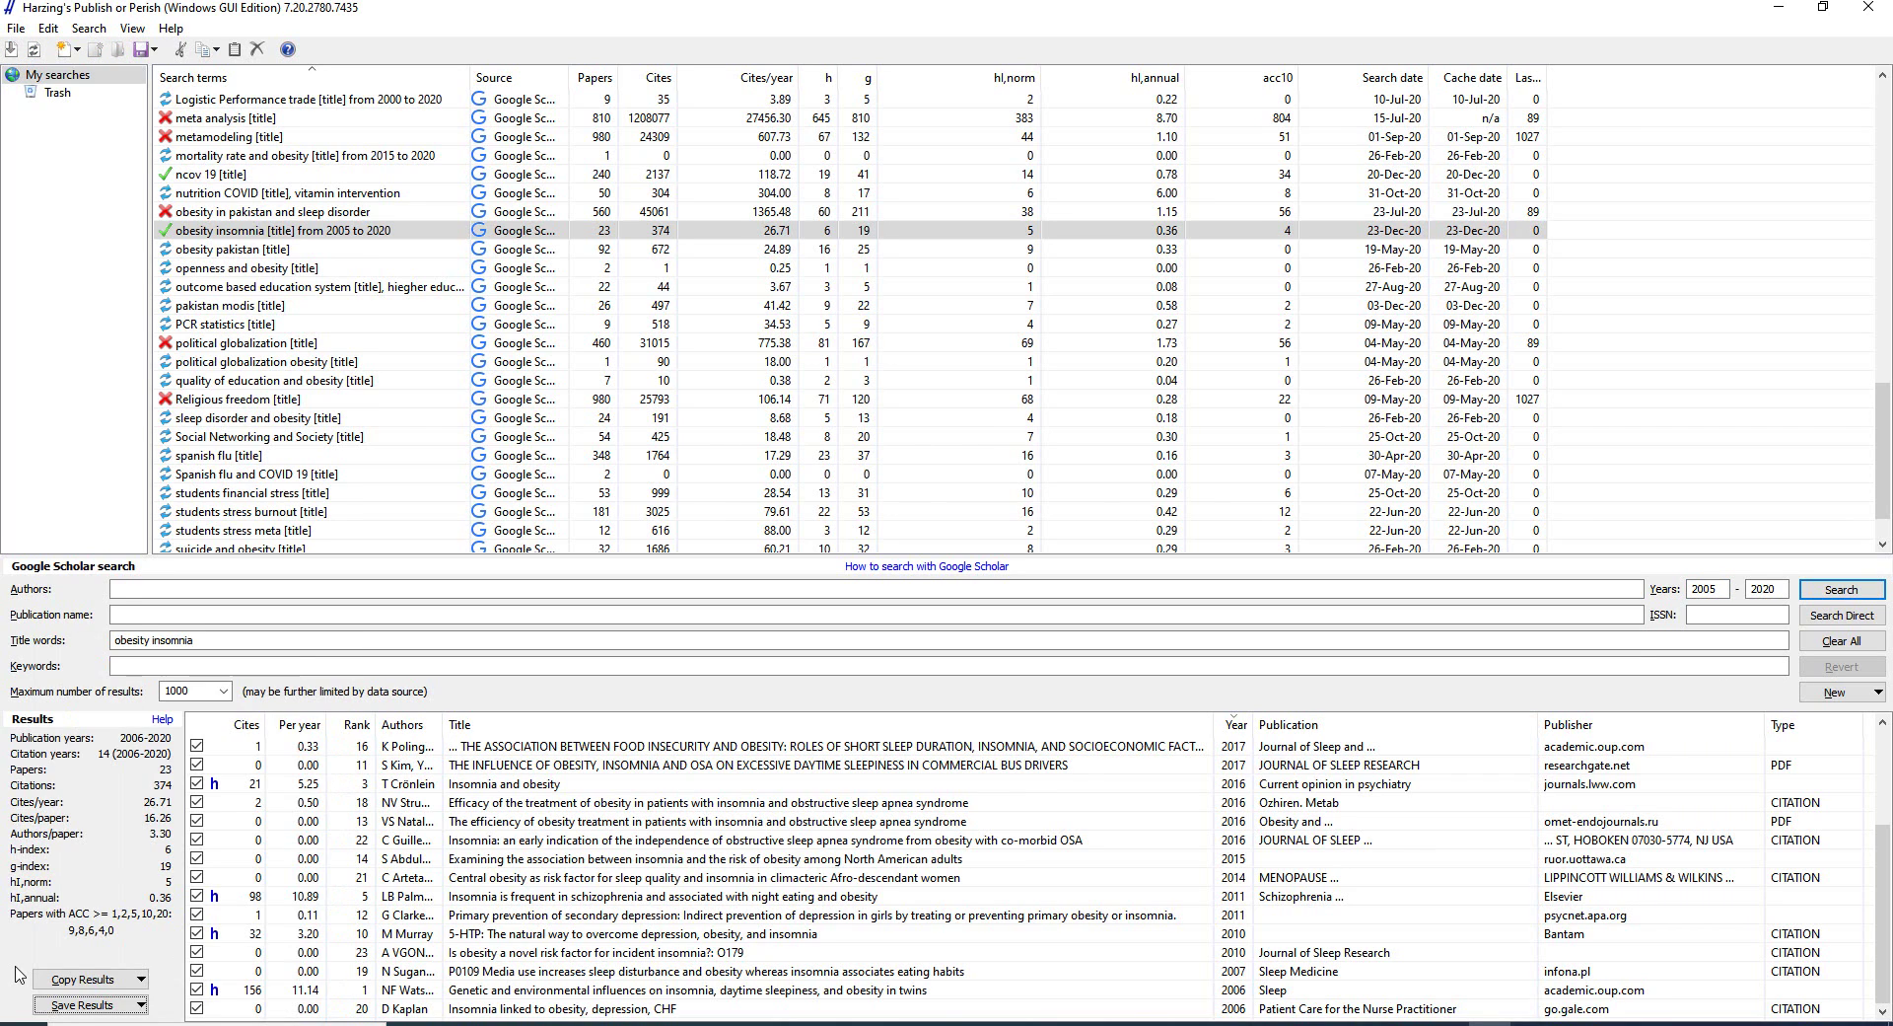
{"action": "left_click", "coordinate": [124, 1007]}
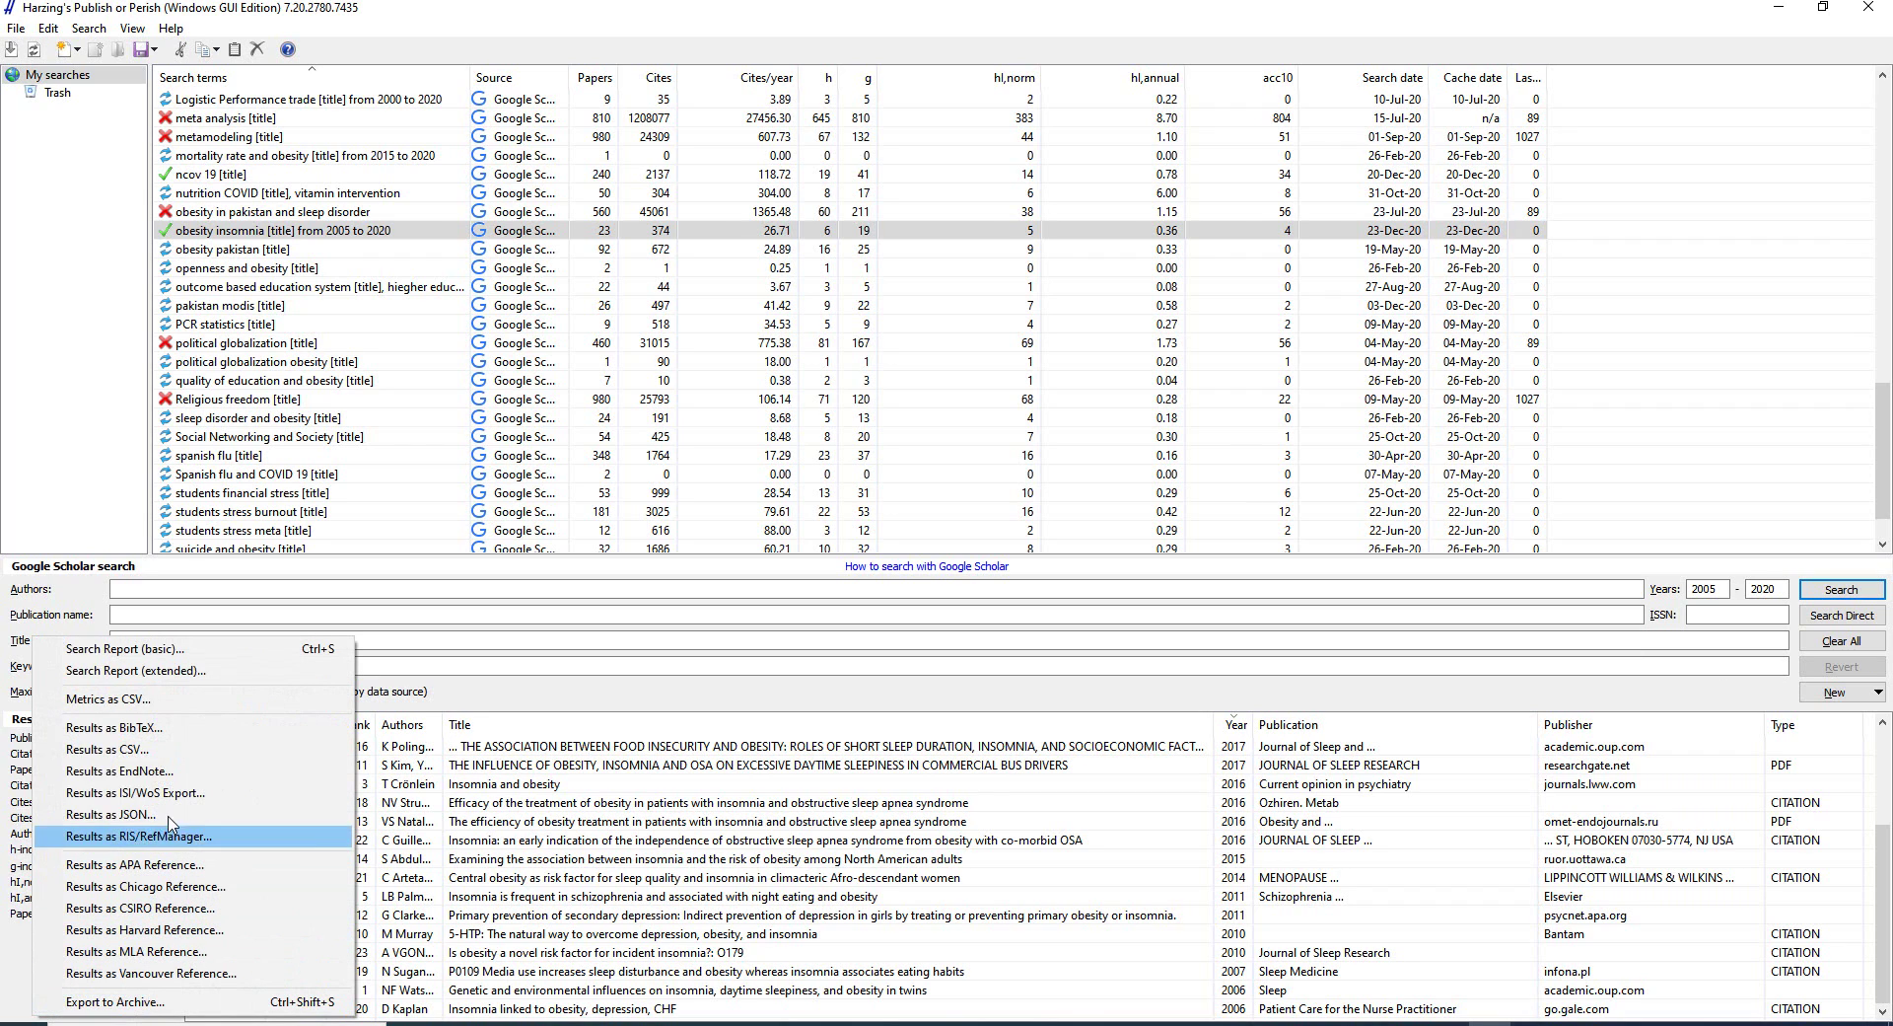
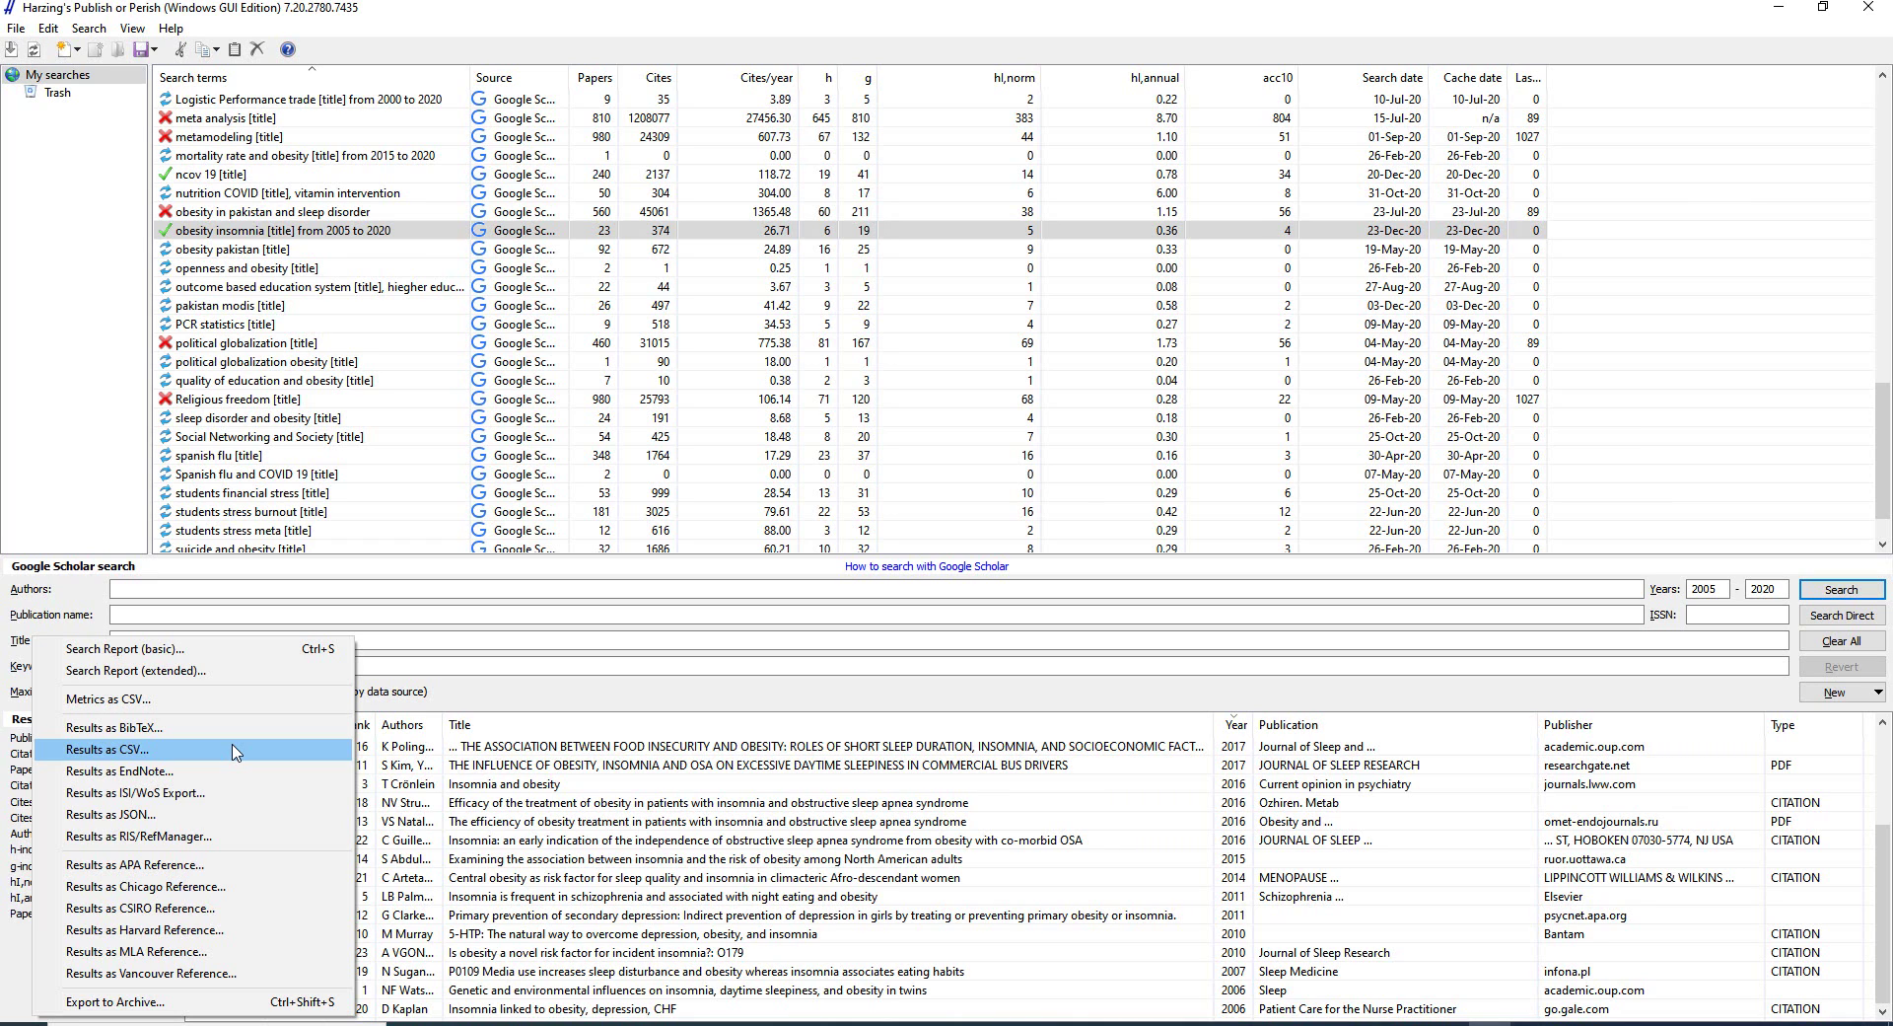
{"action": "left_click", "coordinate": [237, 753]}
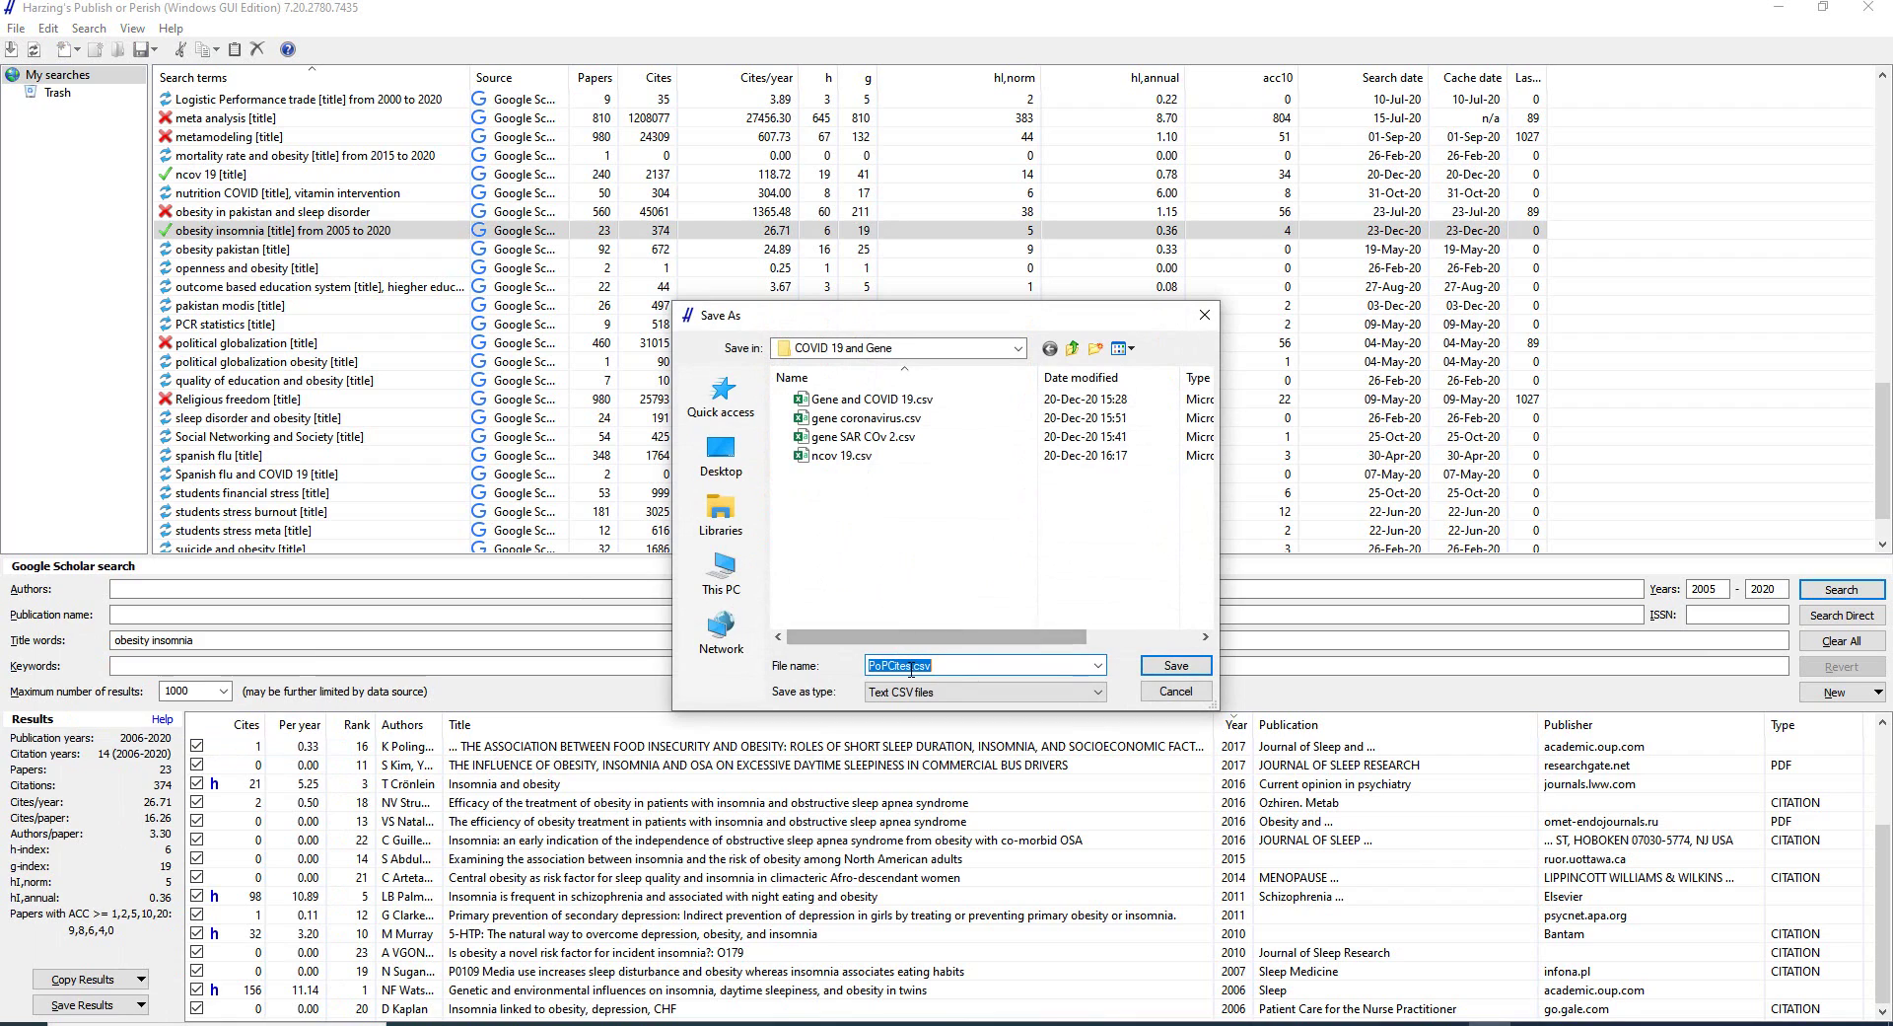
{"action": "type", "text": "obesity and insomnia"}
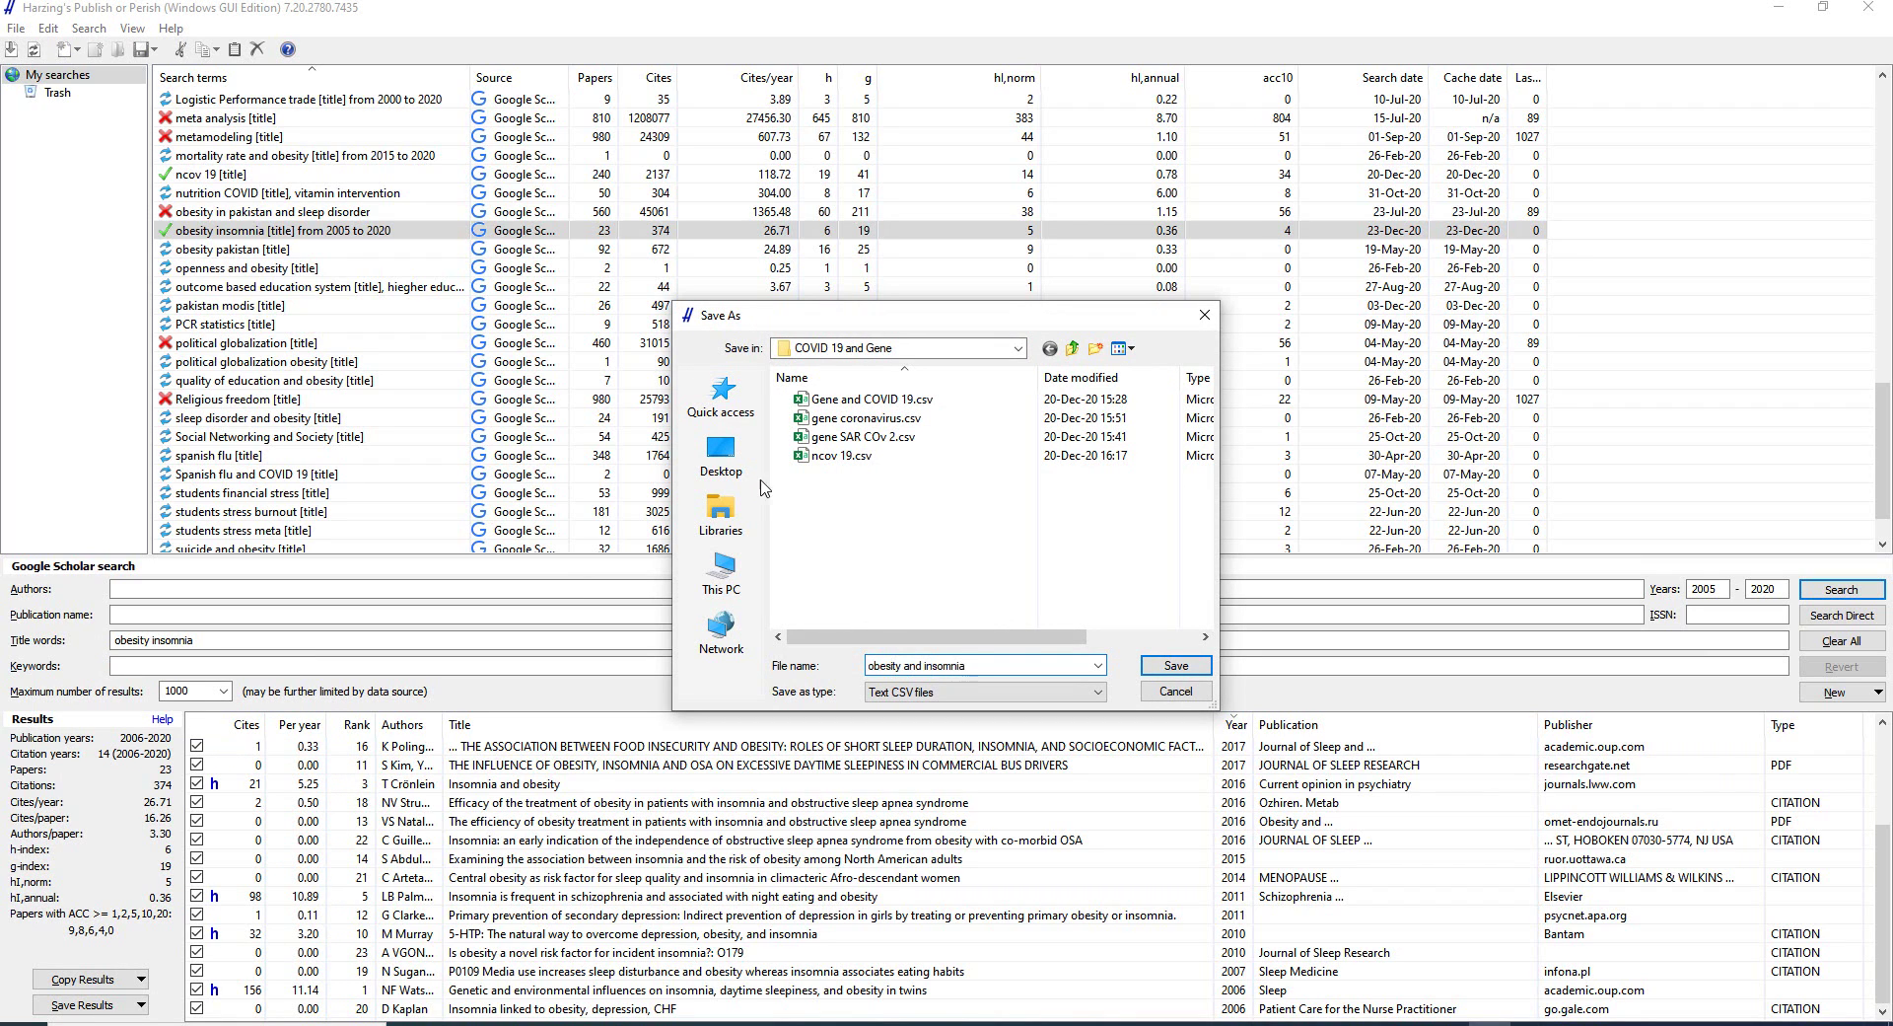
{"action": "left_click", "coordinate": [721, 454]}
{"action": "left_click", "coordinate": [1176, 666]}
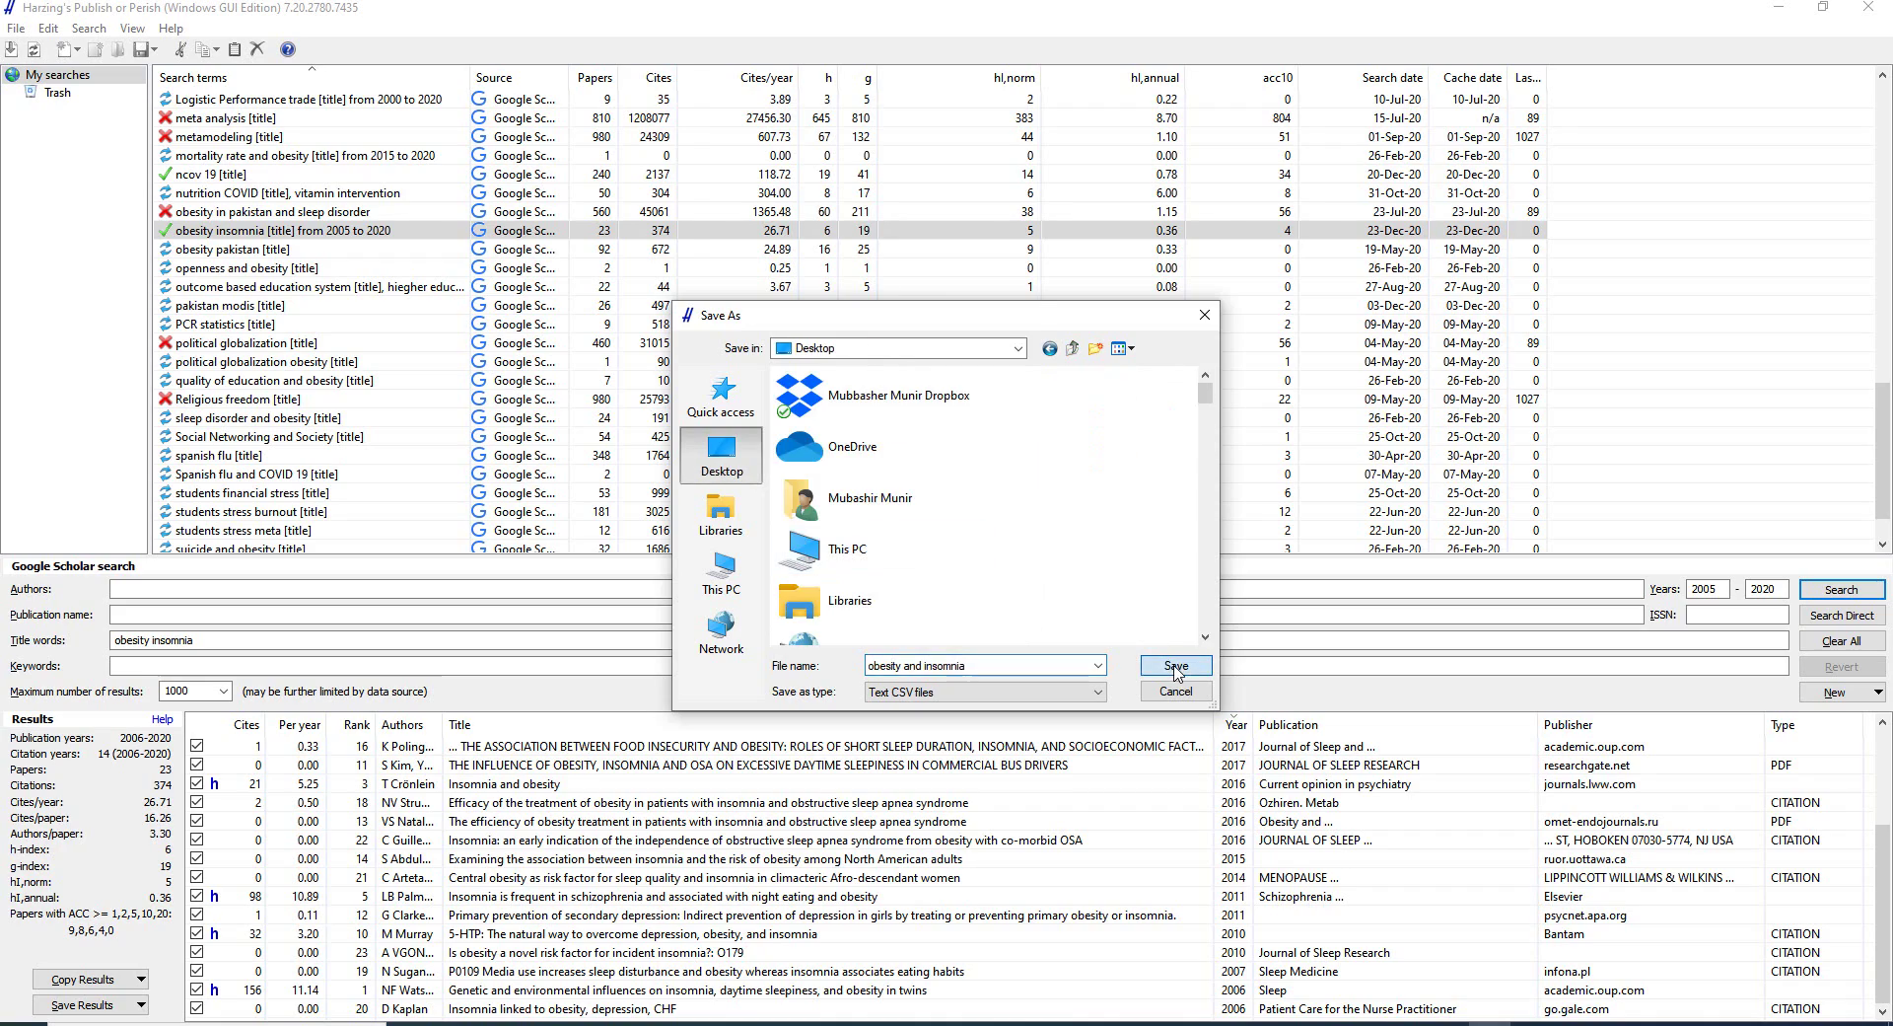
Open the exported "obesity and insomnia.csv" from the desktop in Excel and widen the Authors, Title, Source, Publisher and QueryDate columns.
{"action": "left_click", "coordinate": [1779, 6]}
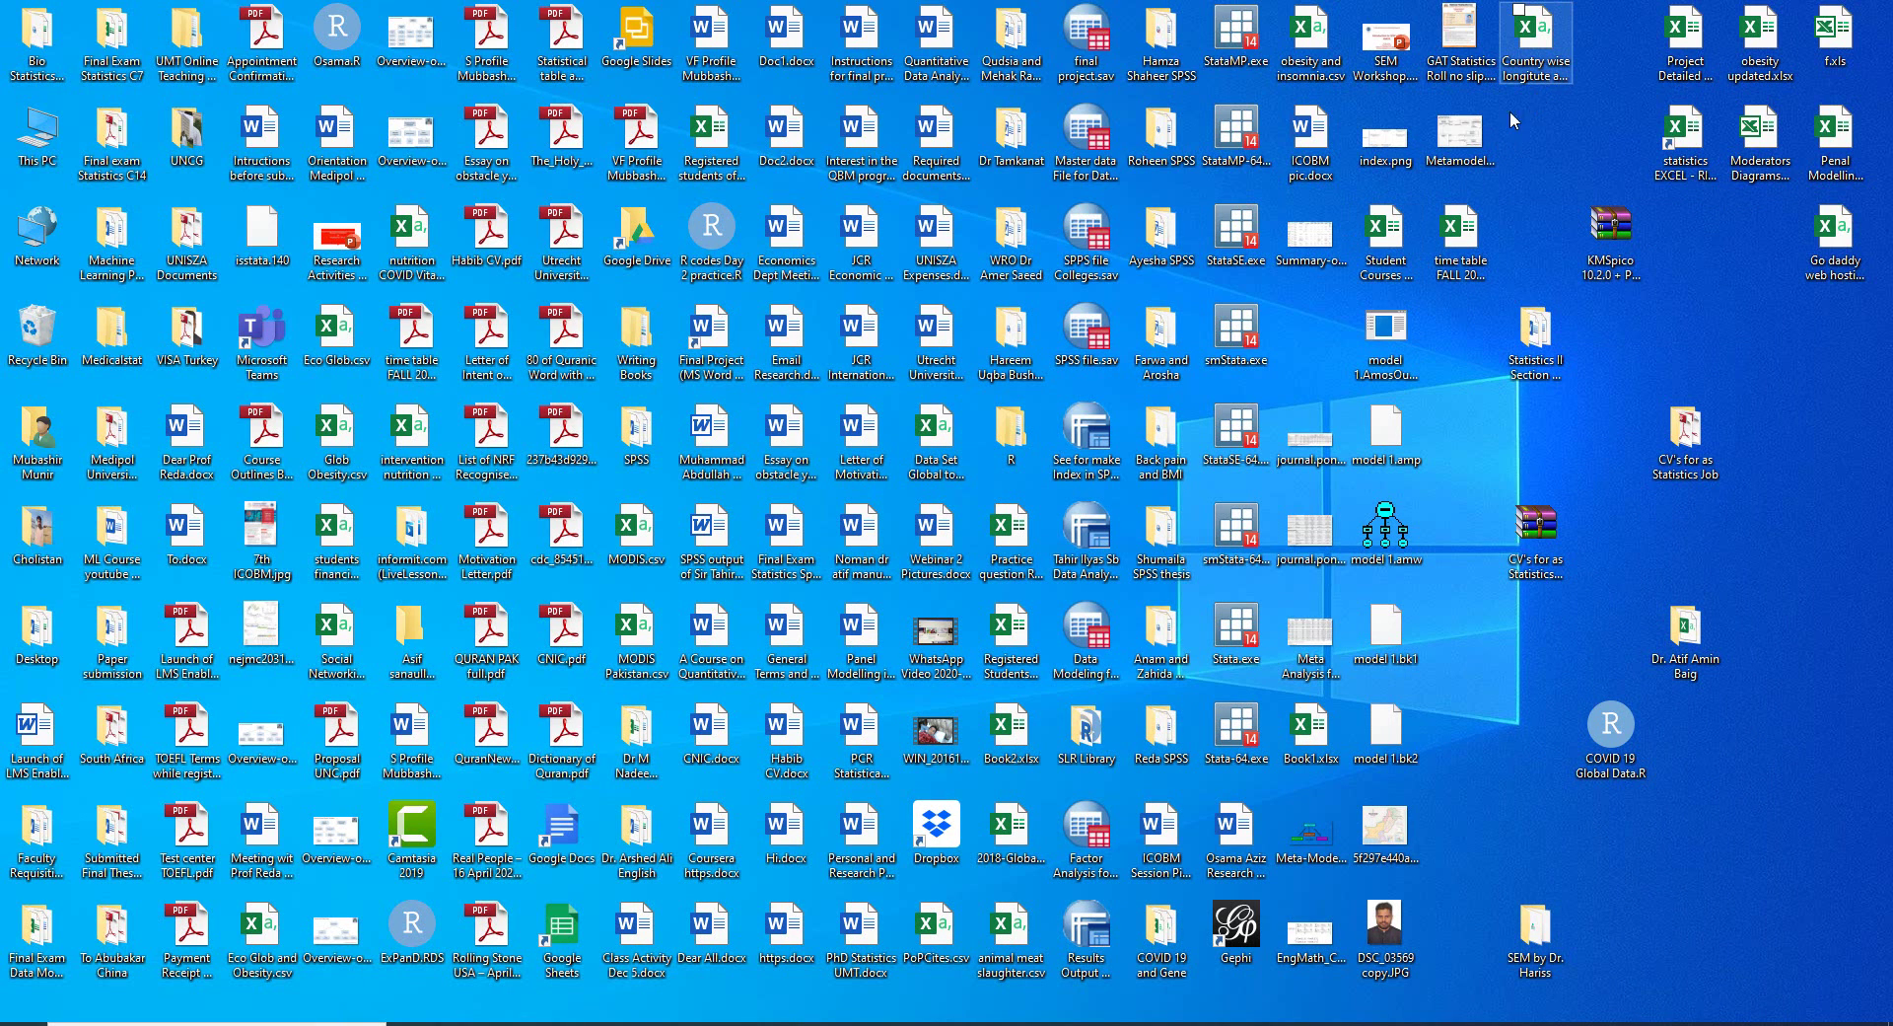
{"action": "double_click", "coordinate": [1312, 44]}
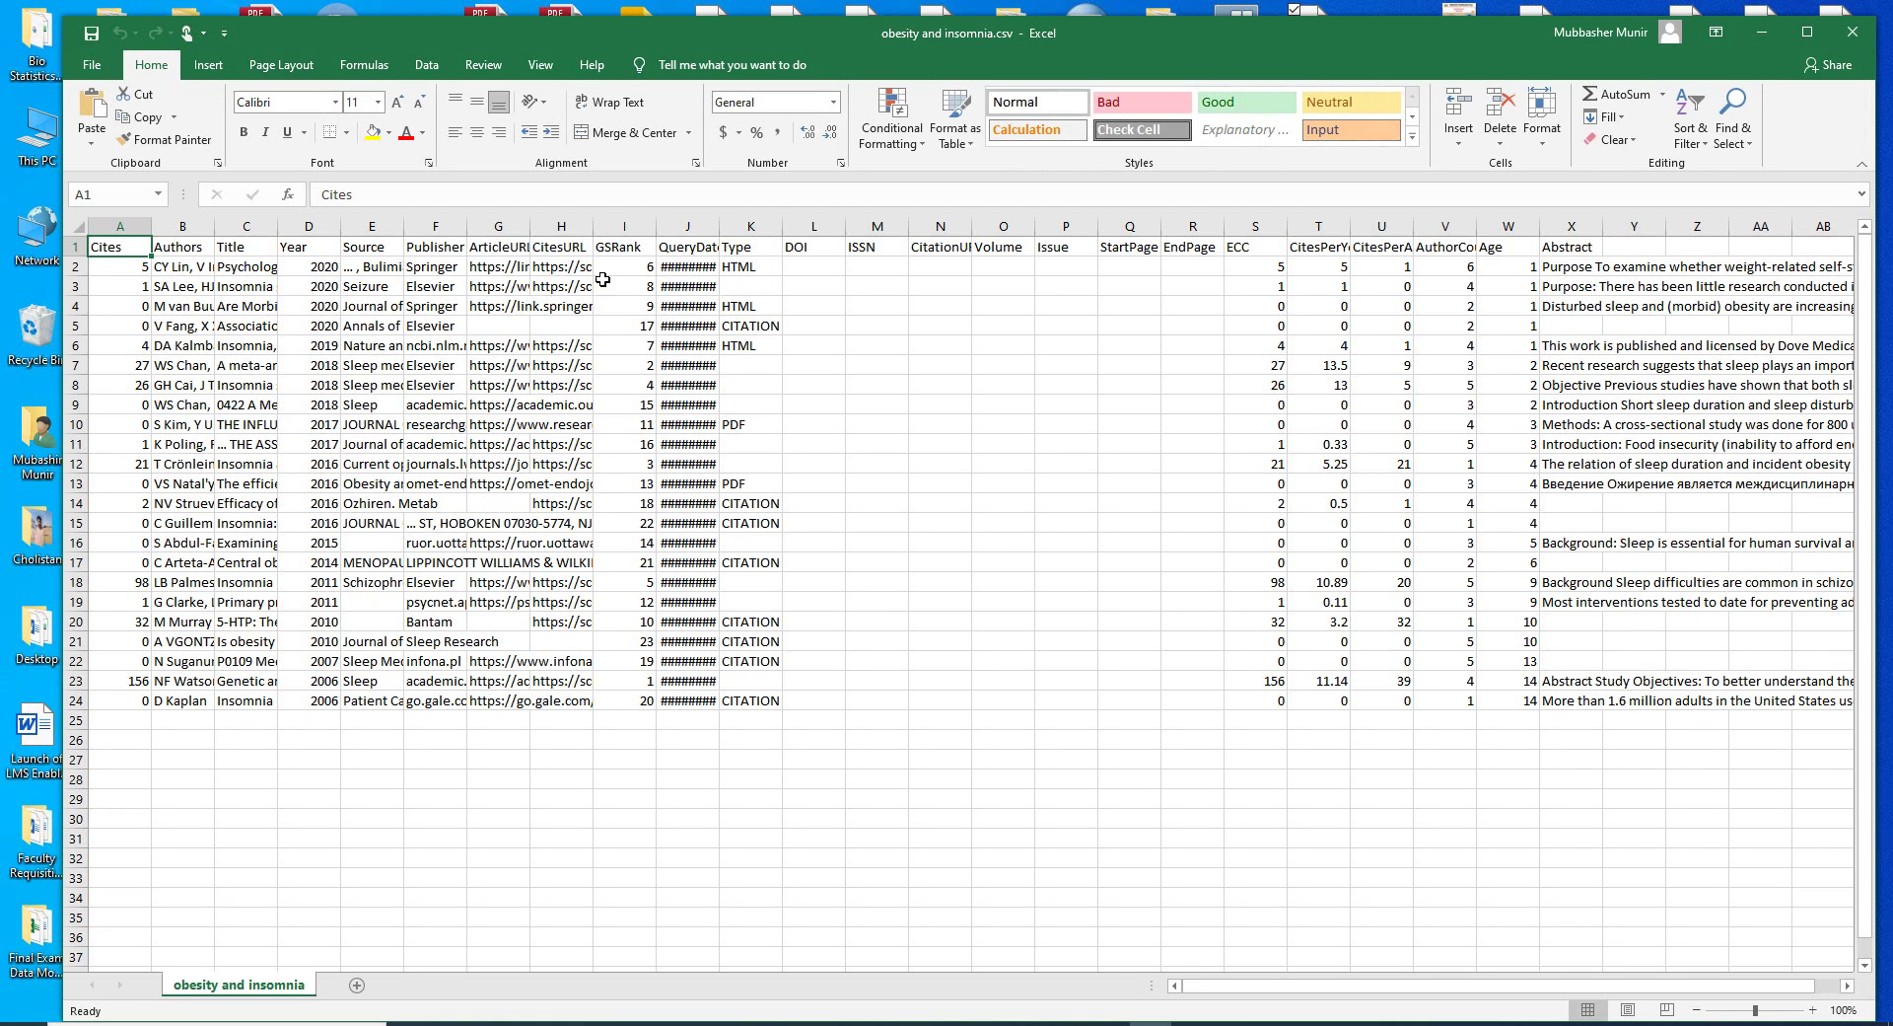
{"action": "double_click", "coordinate": [720, 226]}
{"action": "left_click_drag", "start_coordinate": [217, 232], "coordinate": [703, 219]}
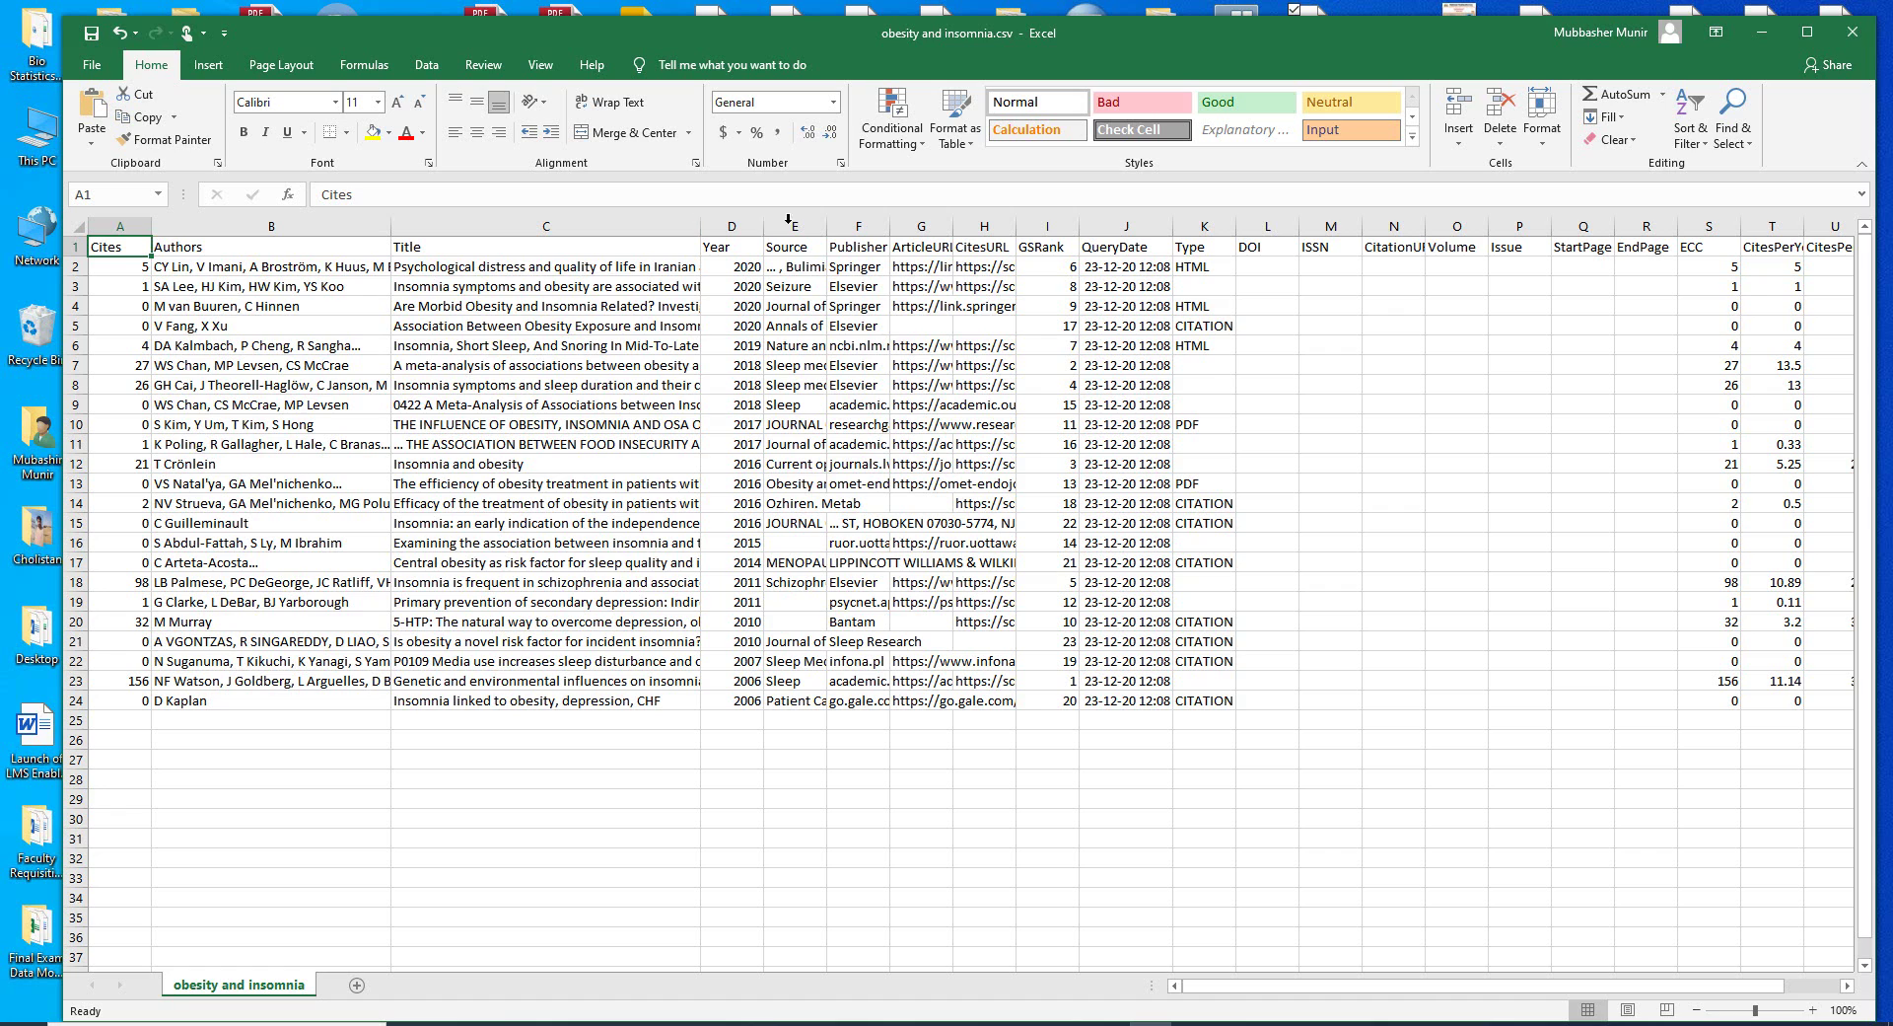
{"action": "left_click_drag", "start_coordinate": [826, 225], "coordinate": [1215, 232]}
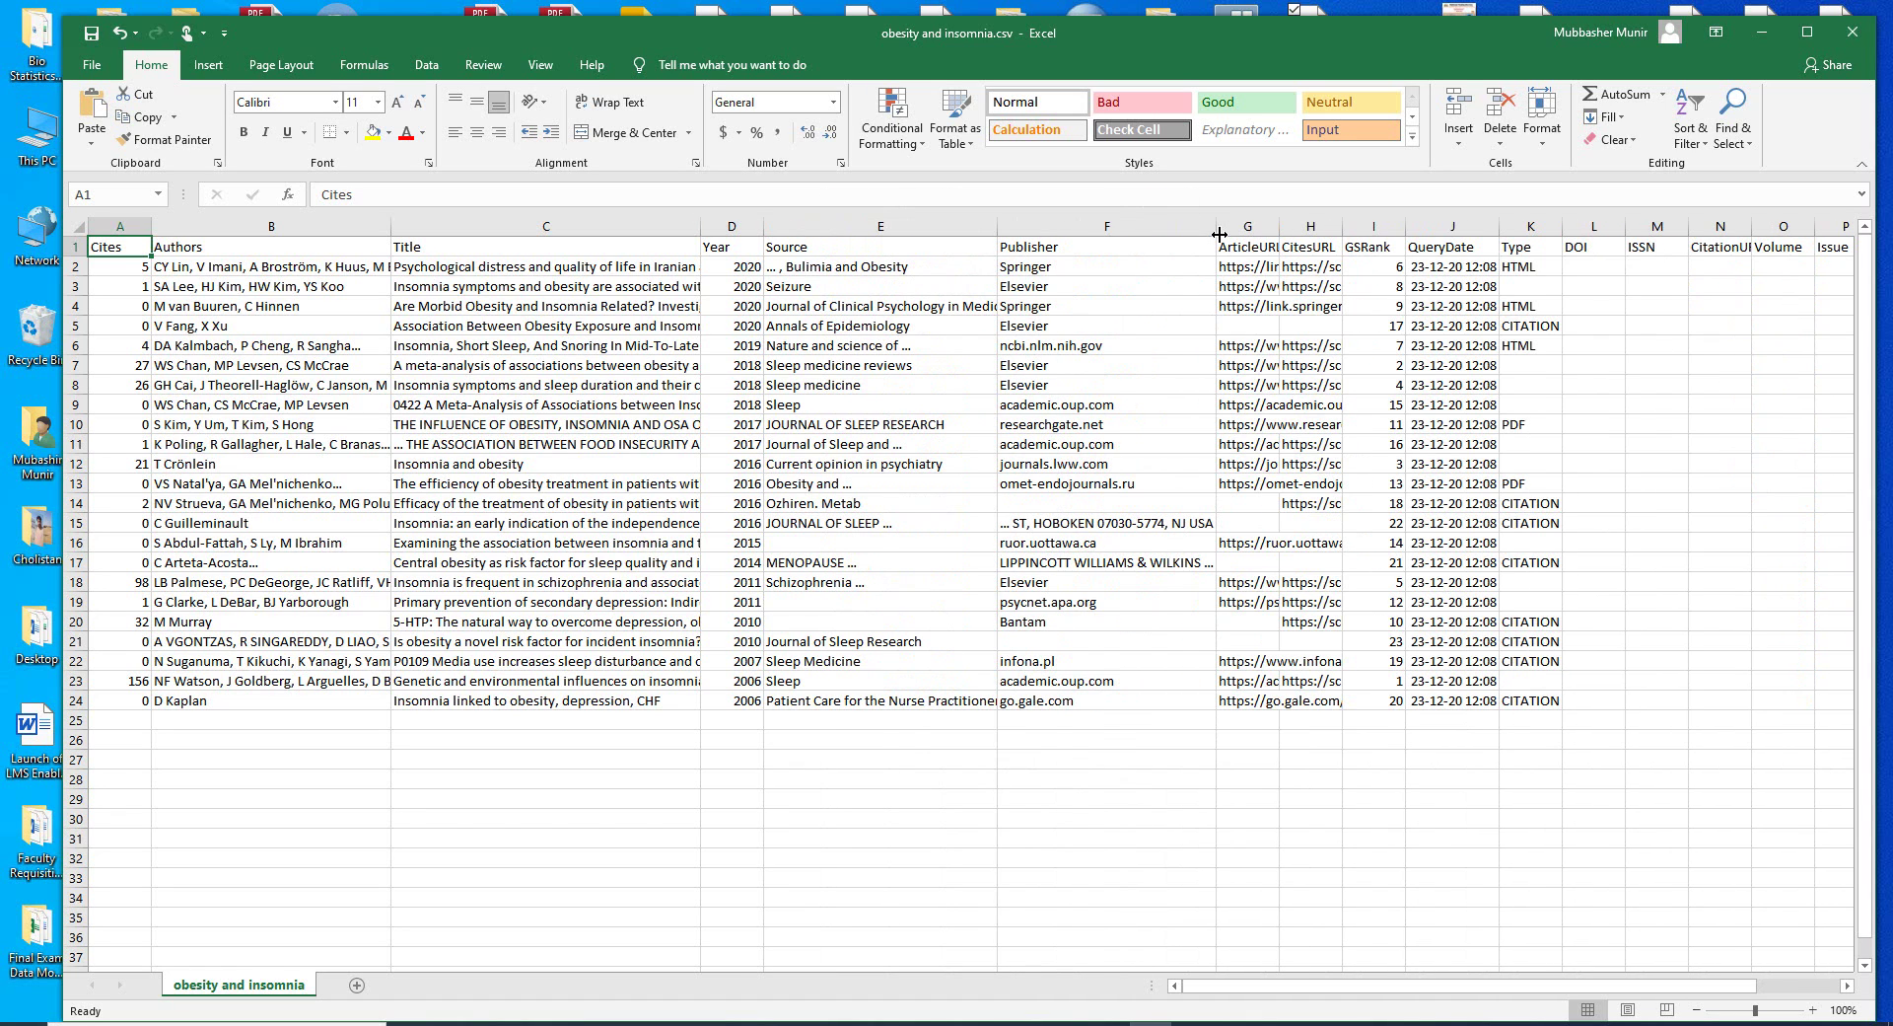
{"action": "left_click", "coordinate": [1066, 245]}
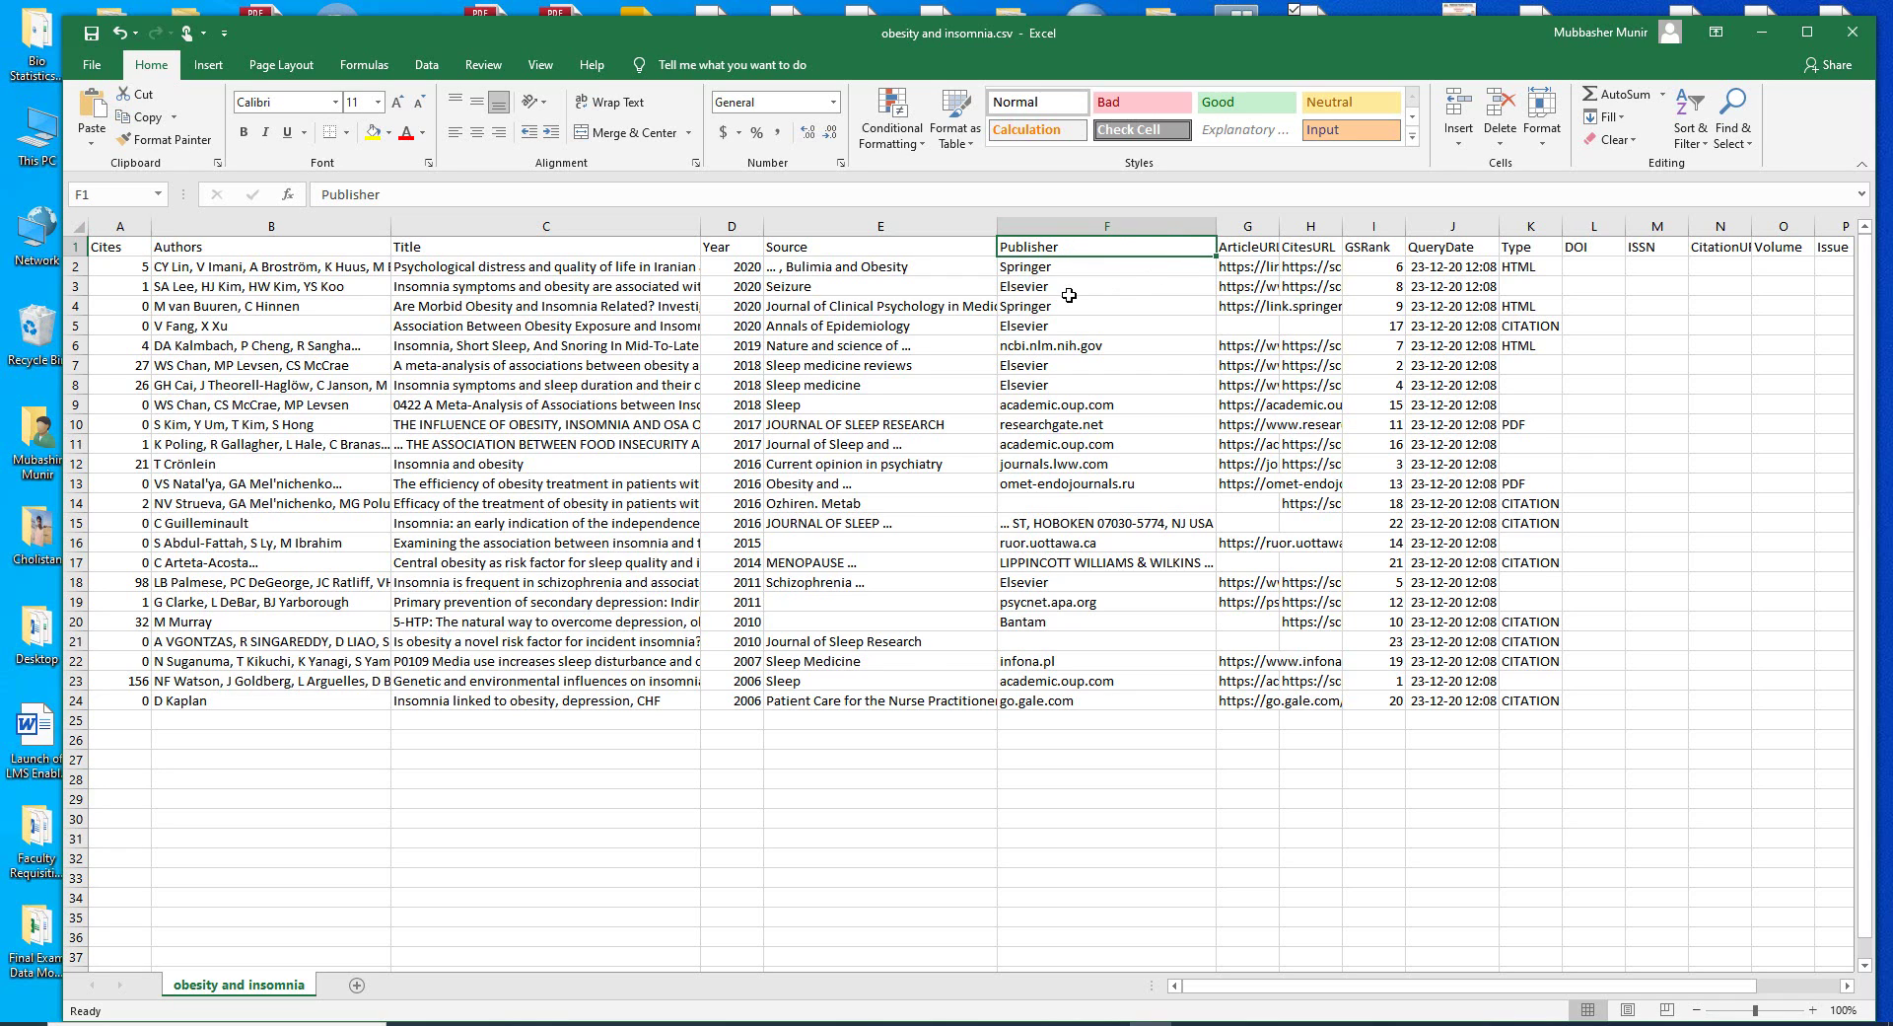
Widen the ArticleURL and CitesURL columns and select the first paper's citation link in H2.
{"action": "left_click_drag", "start_coordinate": [1279, 228], "coordinate": [1447, 231]}
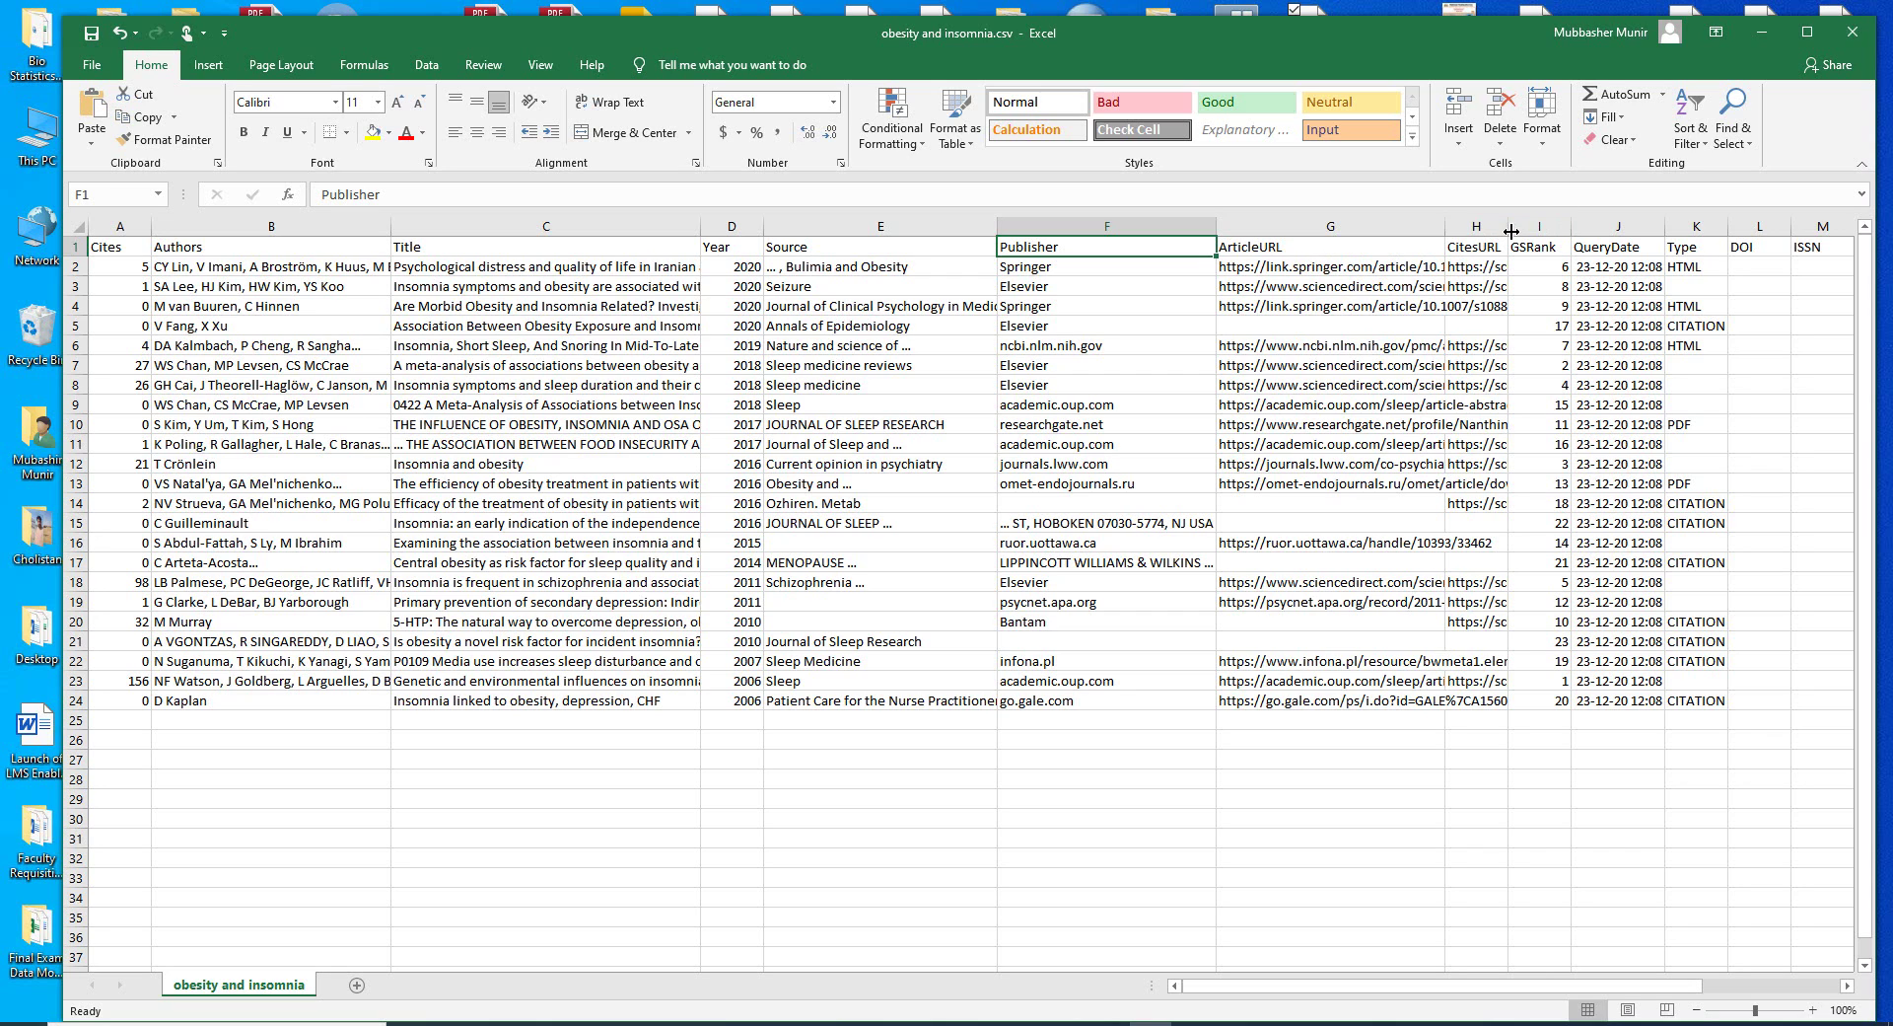
{"action": "left_click_drag", "start_coordinate": [1510, 227], "coordinate": [1753, 230]}
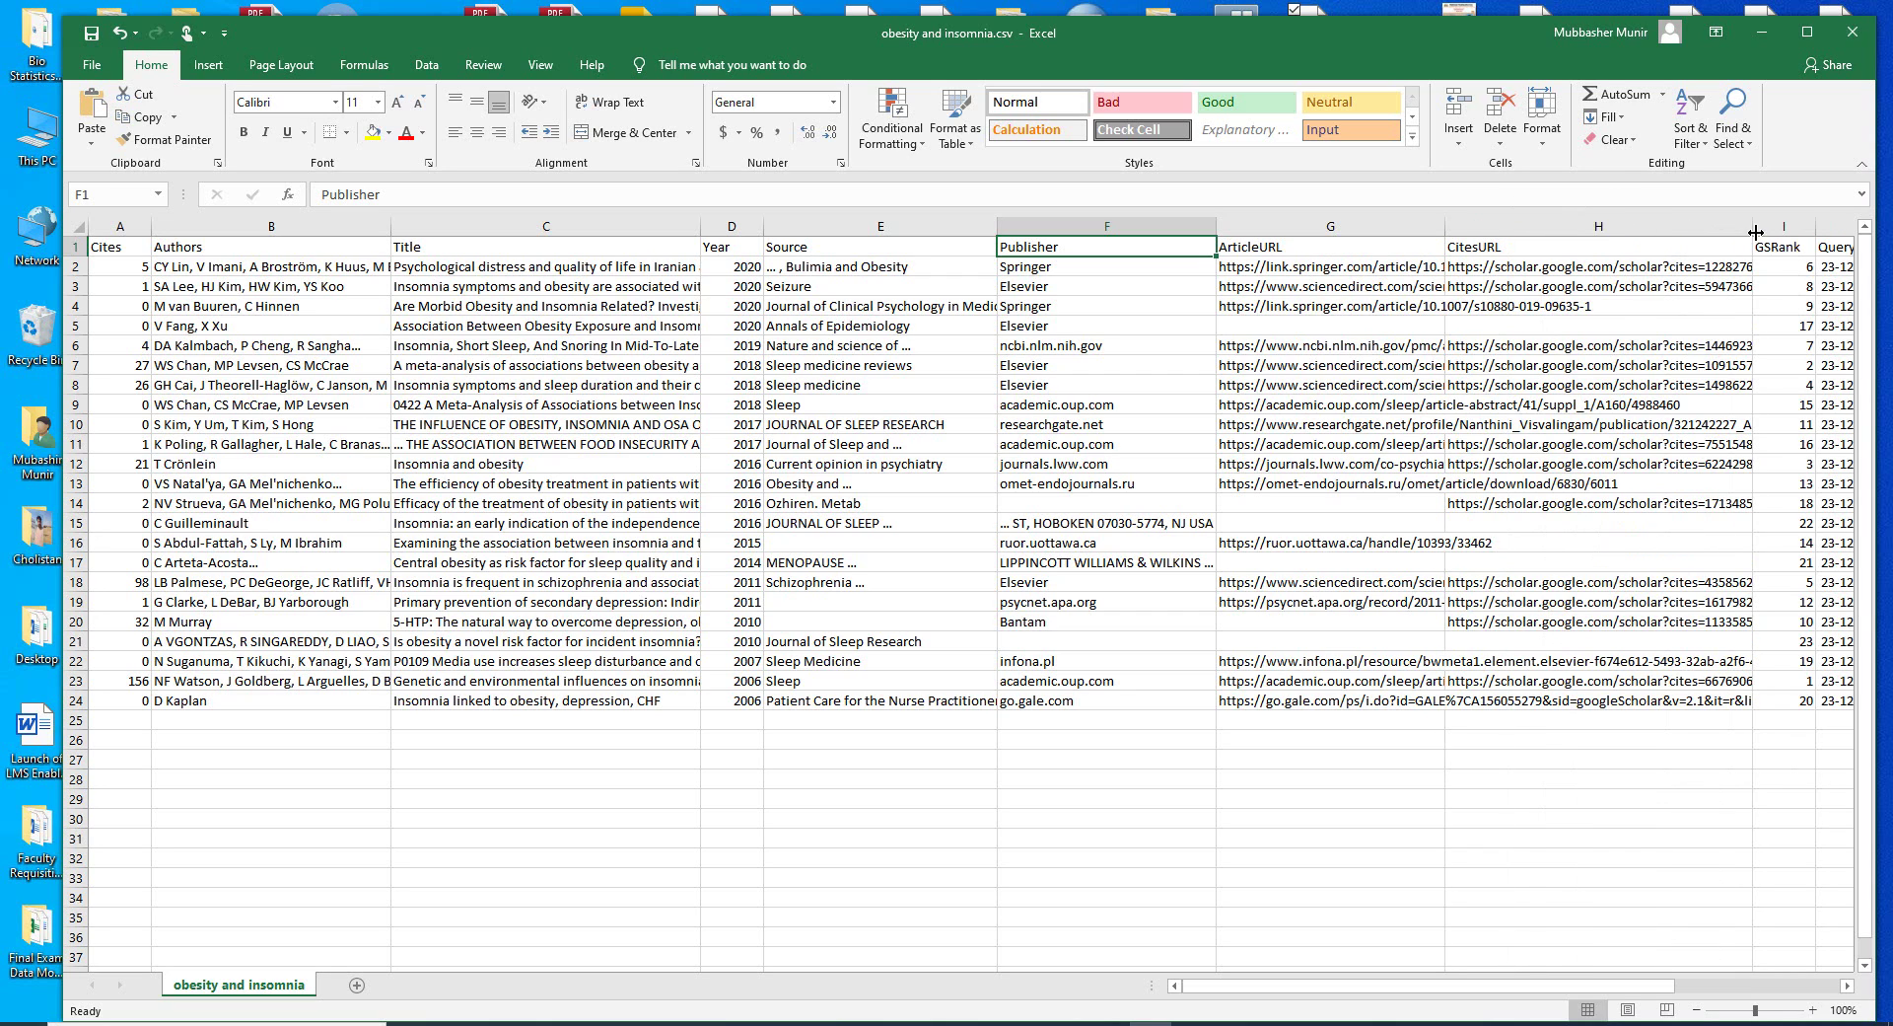
{"action": "left_click", "coordinate": [1501, 274]}
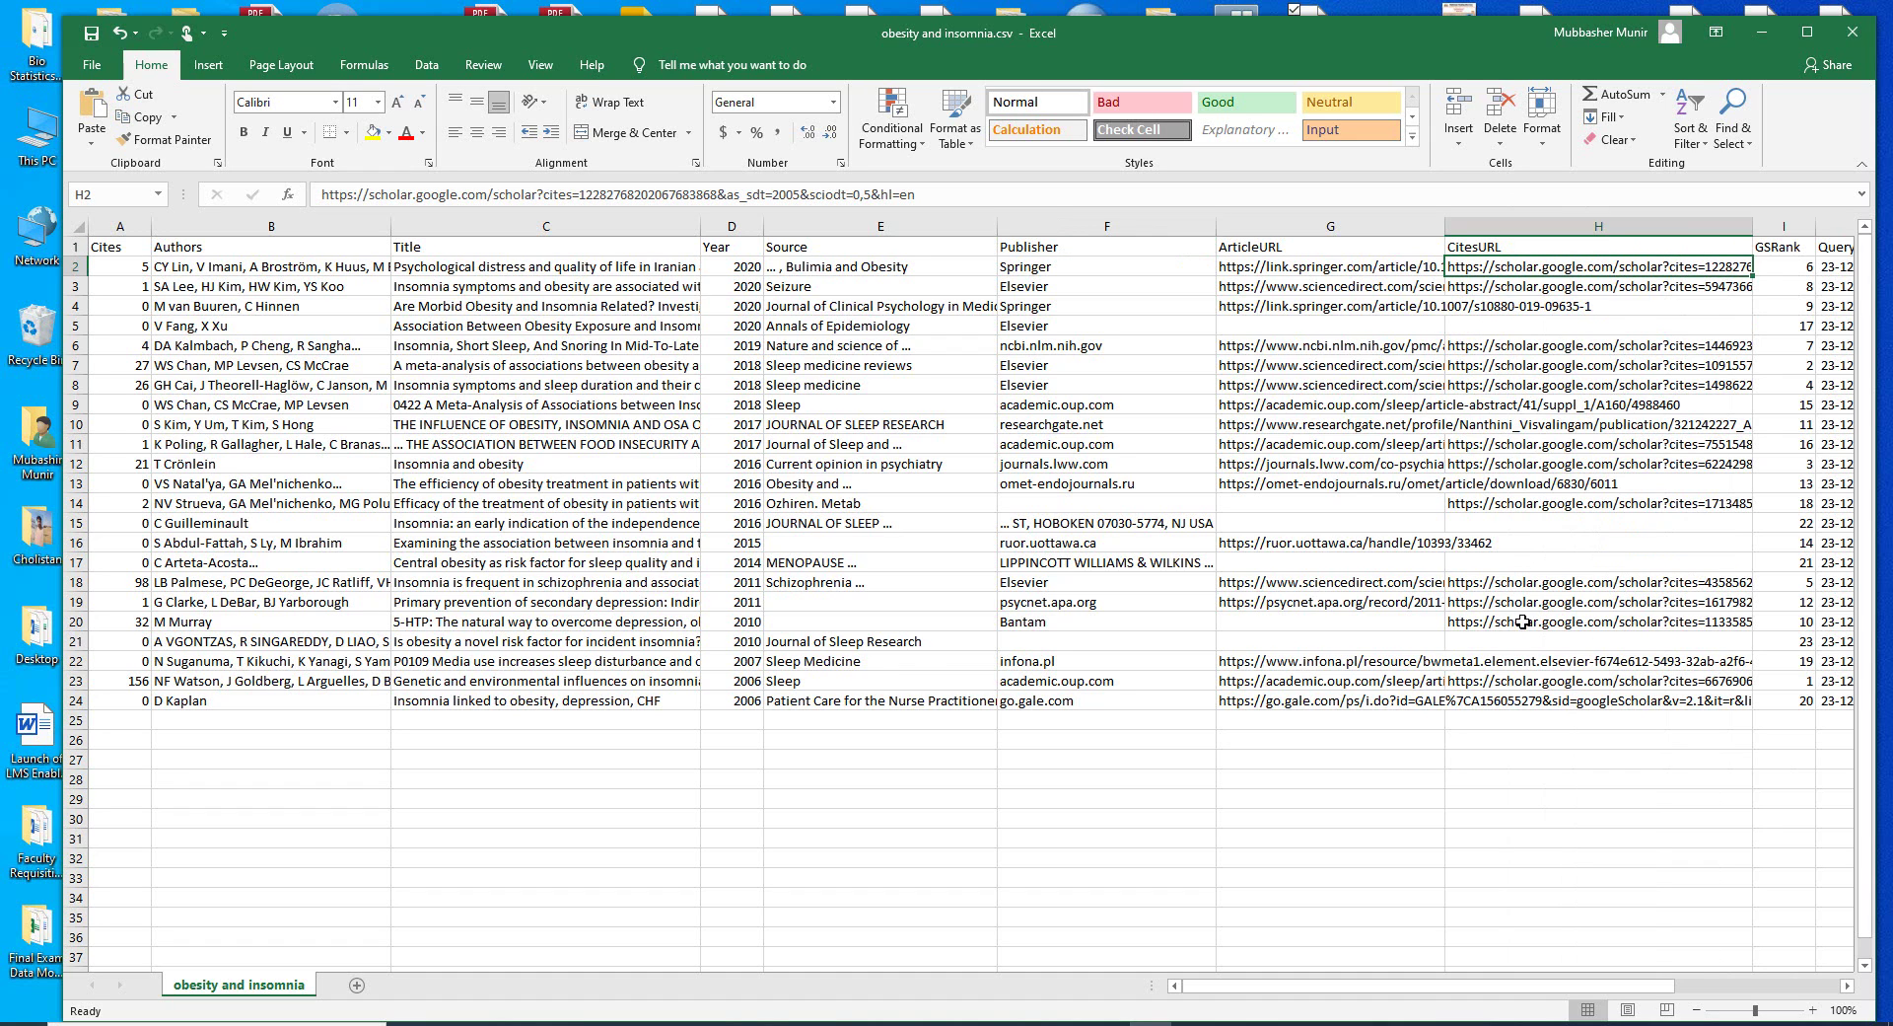
Widen the CitesPerYear column and fit the Abstract column to its contents.
{"action": "scroll", "coordinate": [1573, 527], "scroll_direction": "right", "scroll_amount": 5}
{"action": "scroll", "coordinate": [1573, 527], "scroll_direction": "left", "scroll_amount": 1}
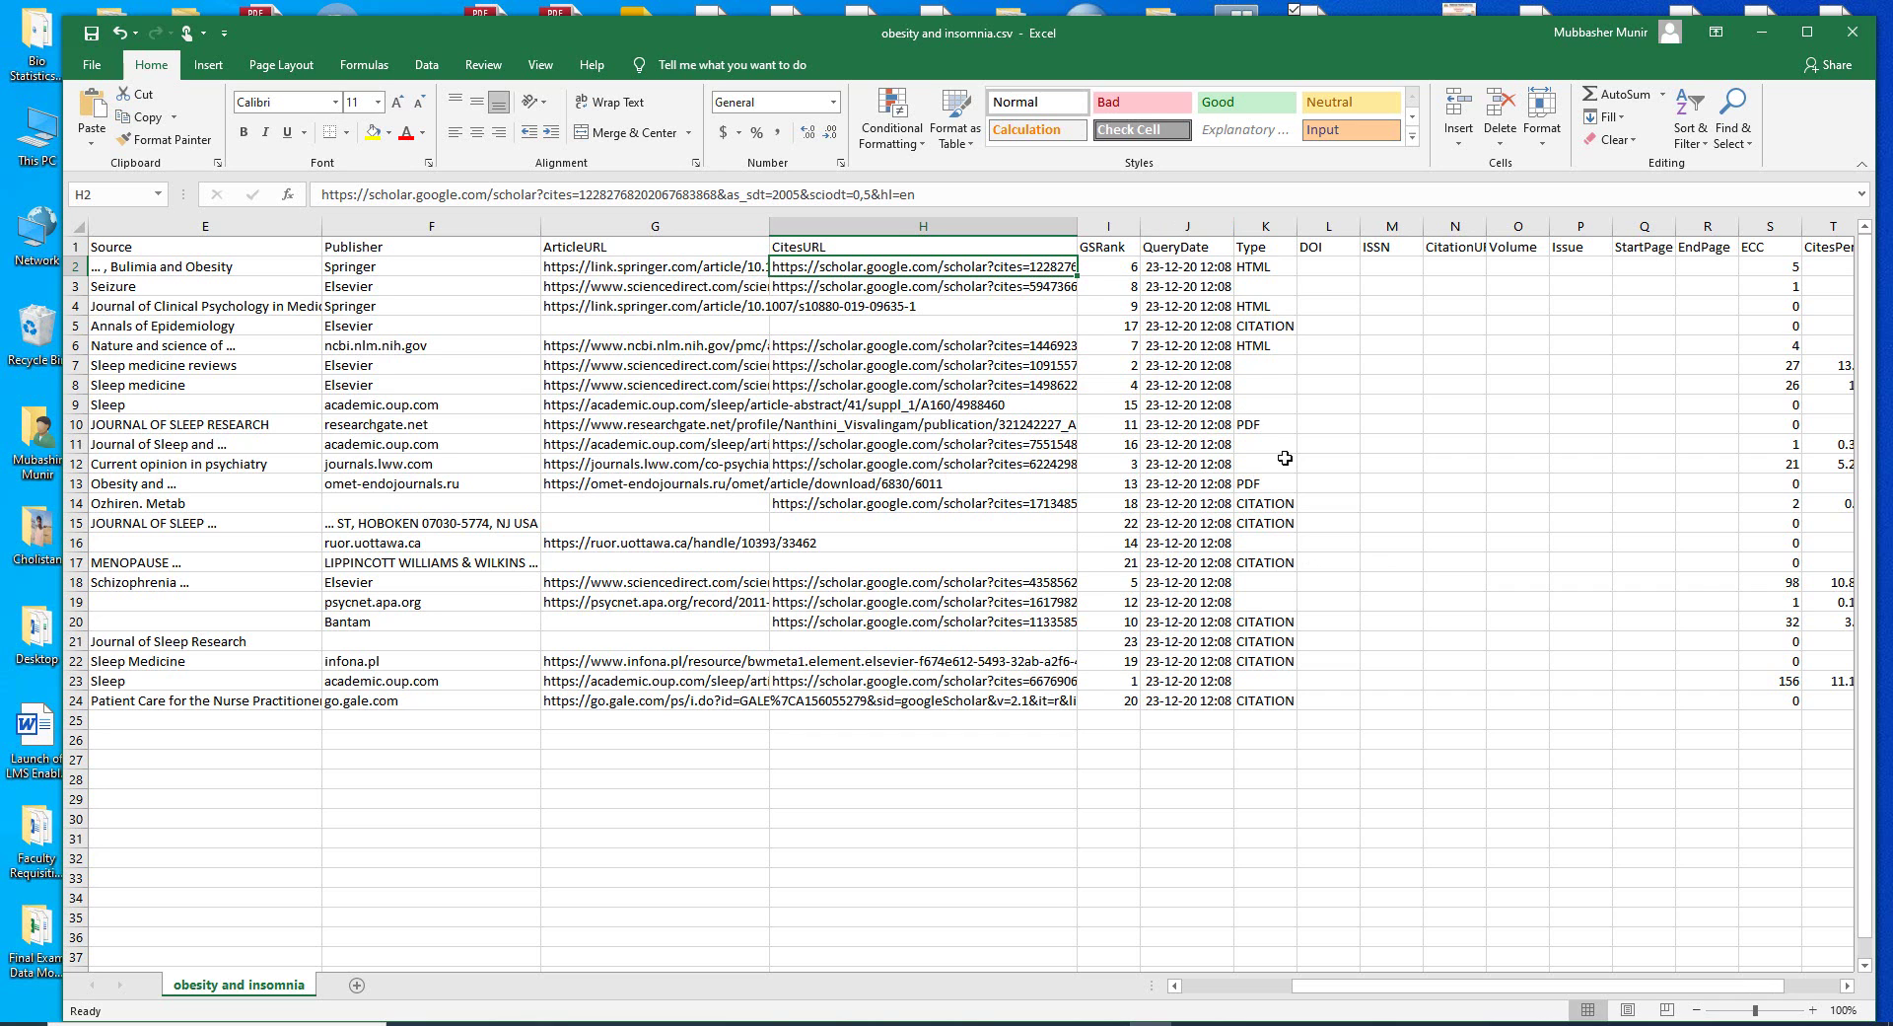
{"action": "scroll", "coordinate": [1285, 458], "scroll_direction": "right", "scroll_amount": 3}
{"action": "scroll", "coordinate": [1285, 458], "scroll_direction": "right", "scroll_amount": 2}
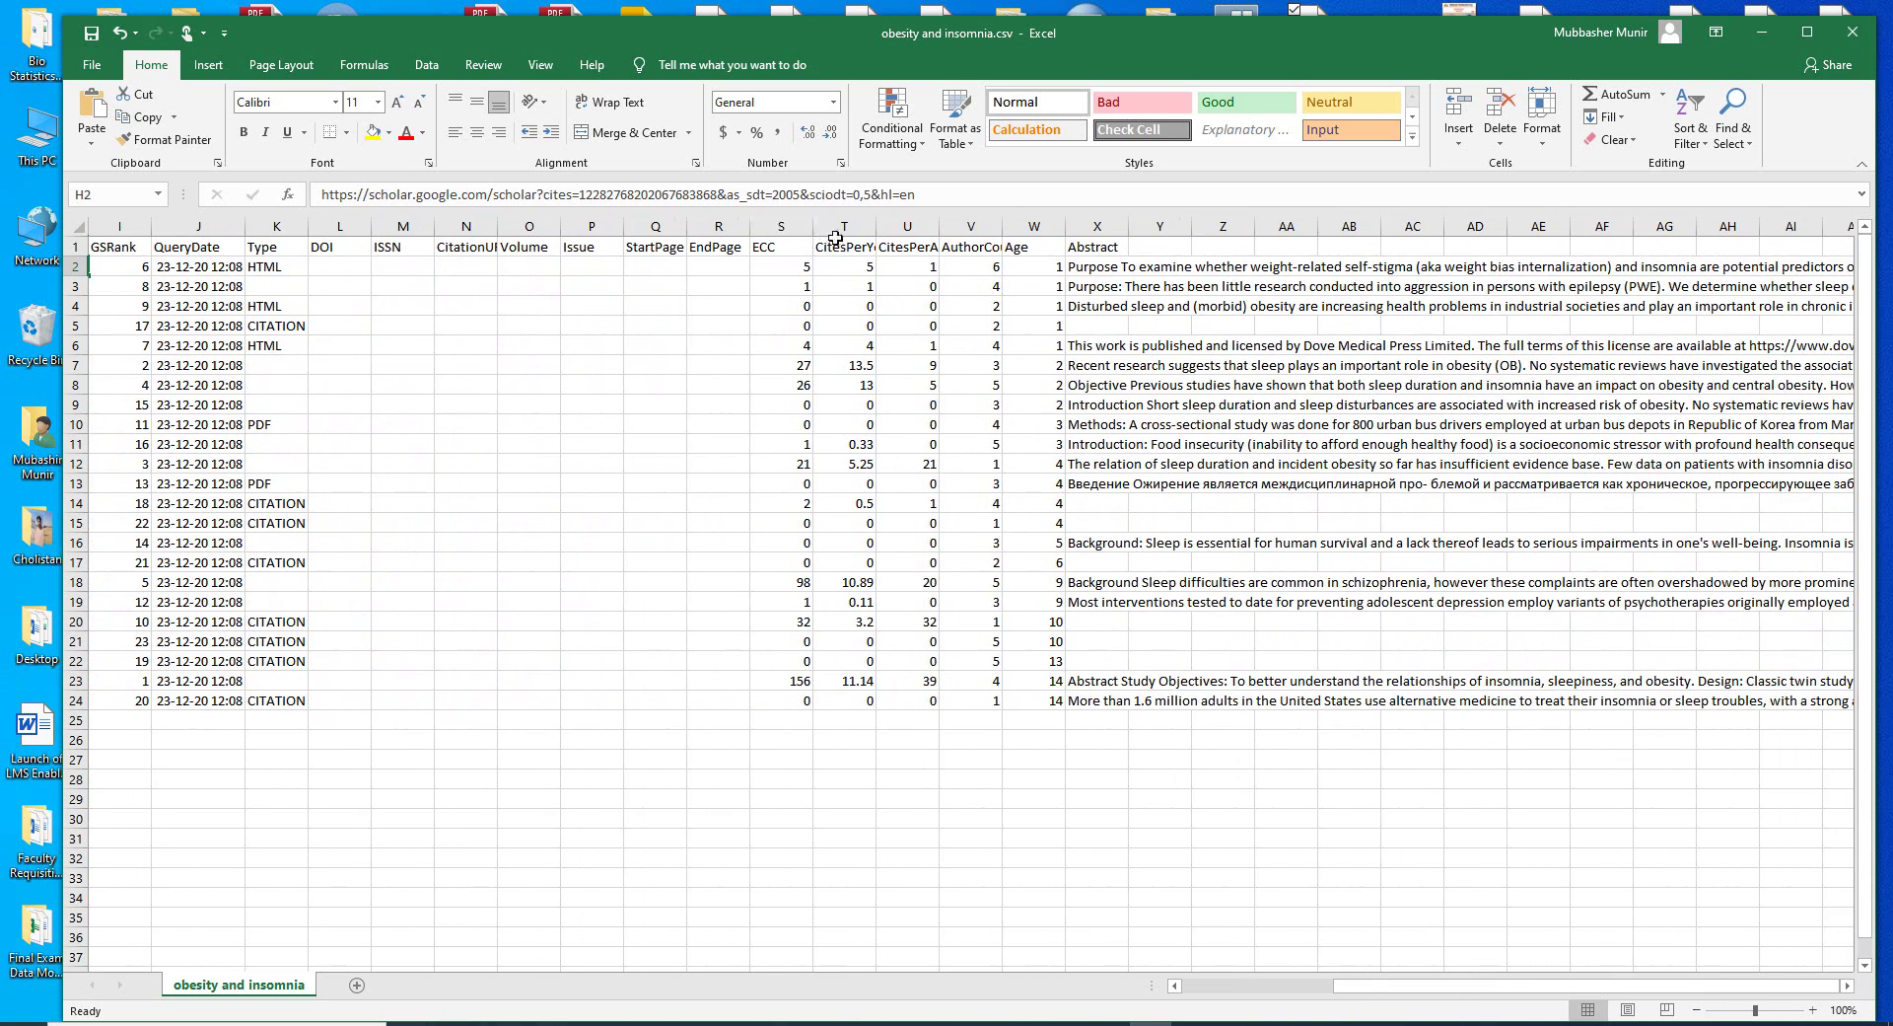
{"action": "left_click_drag", "start_coordinate": [877, 226], "coordinate": [942, 227]}
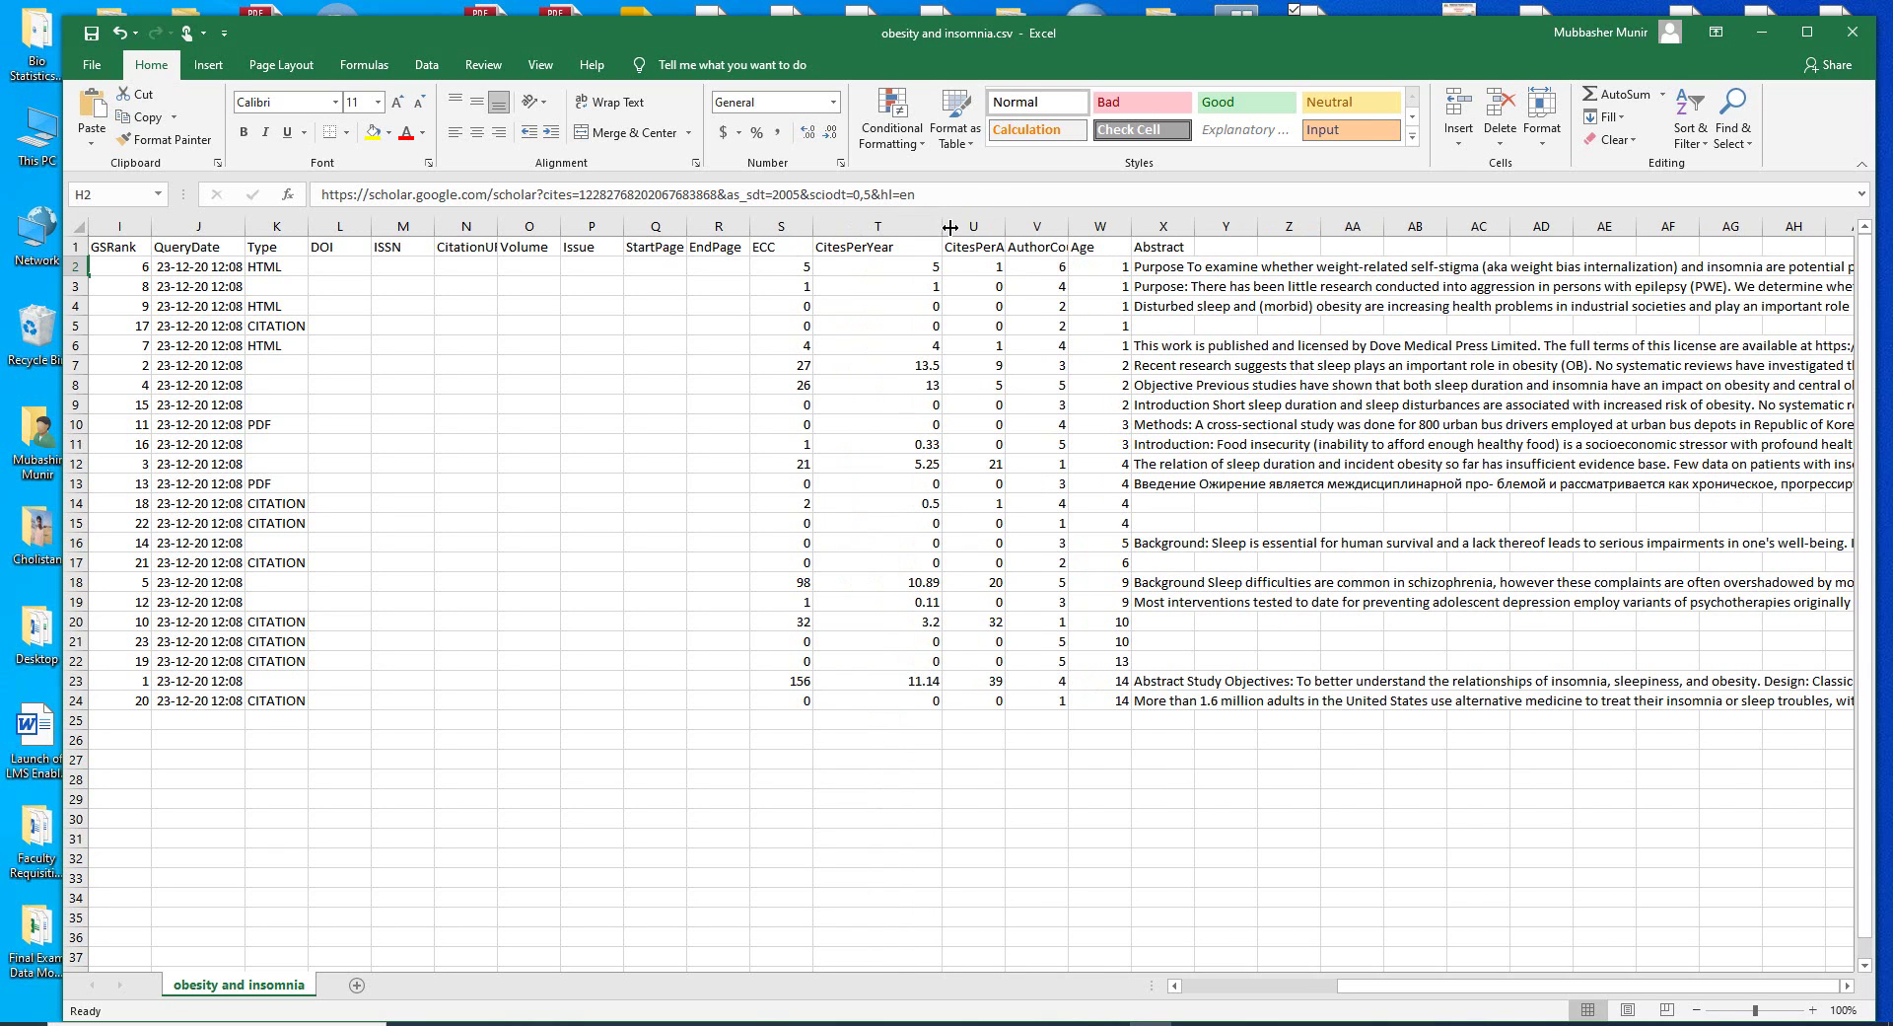
{"action": "double_click", "coordinate": [1193, 226]}
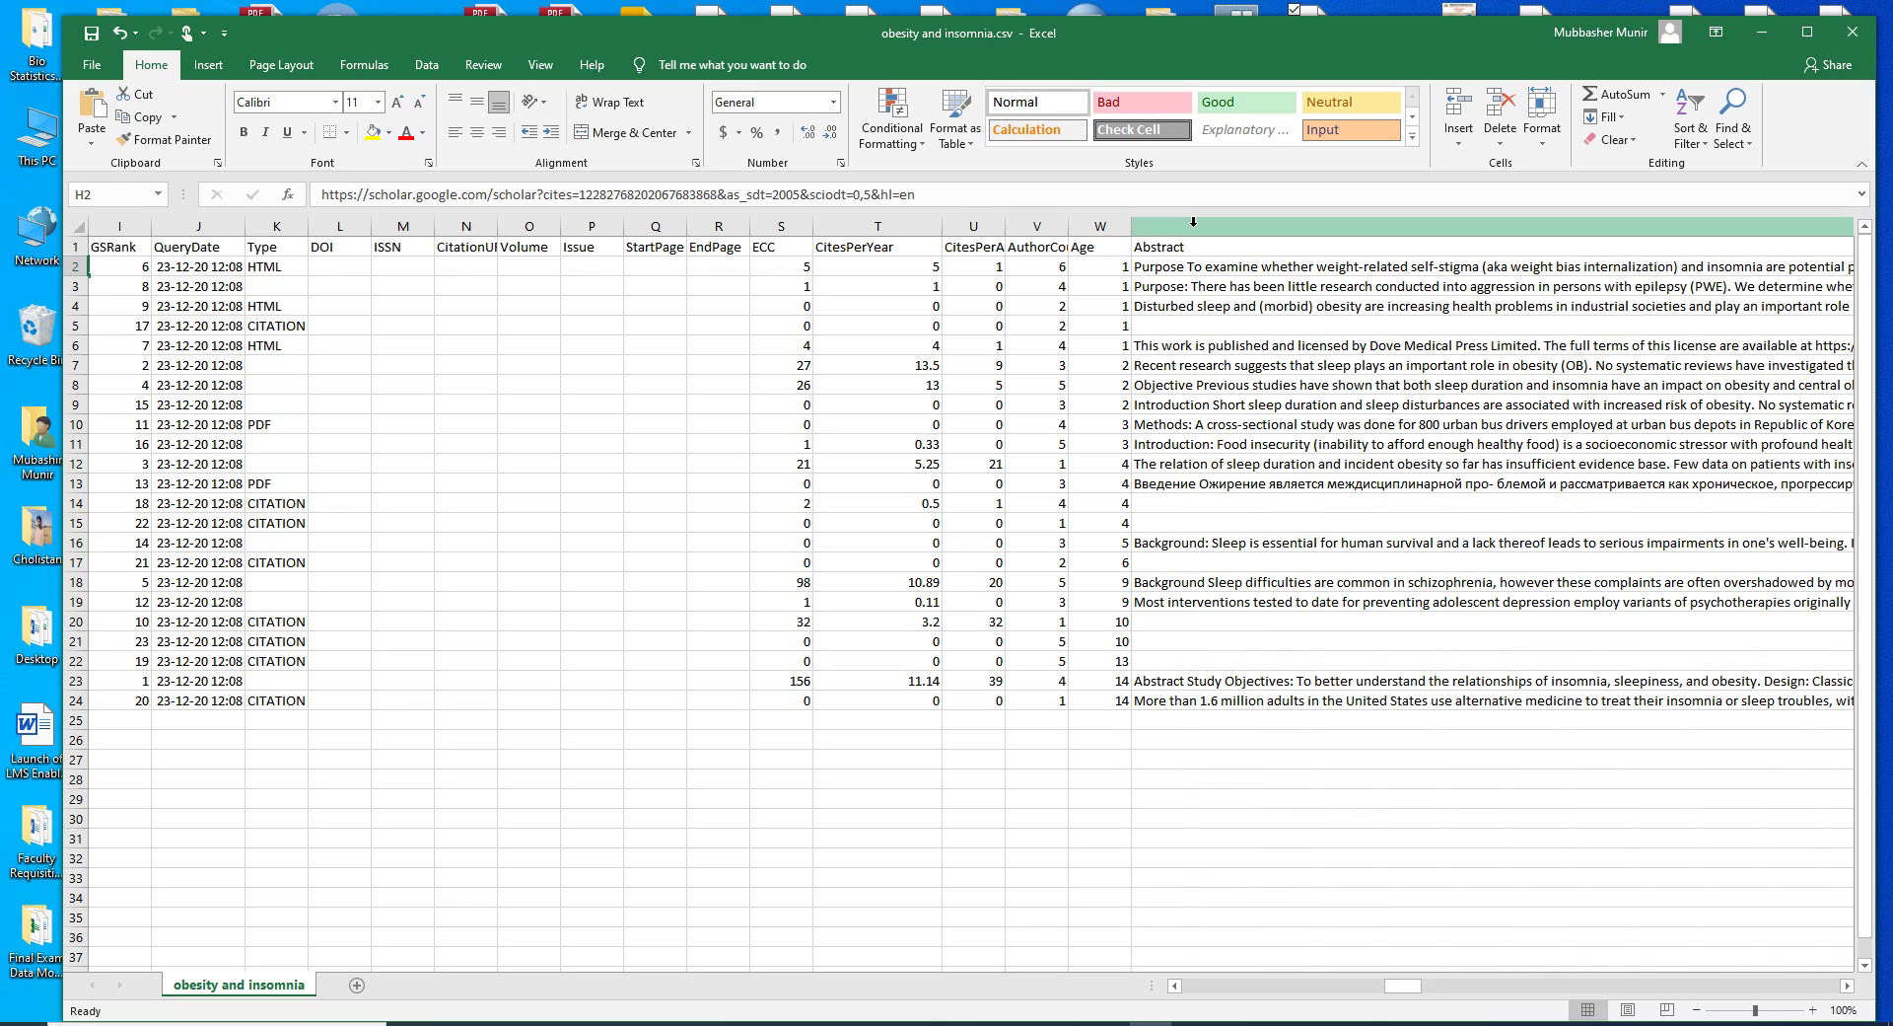
Select the first paper's abstract in X2 to examine it, and return to Publish or Perish.
{"action": "scroll", "coordinate": [1288, 440], "scroll_direction": "right", "scroll_amount": 5}
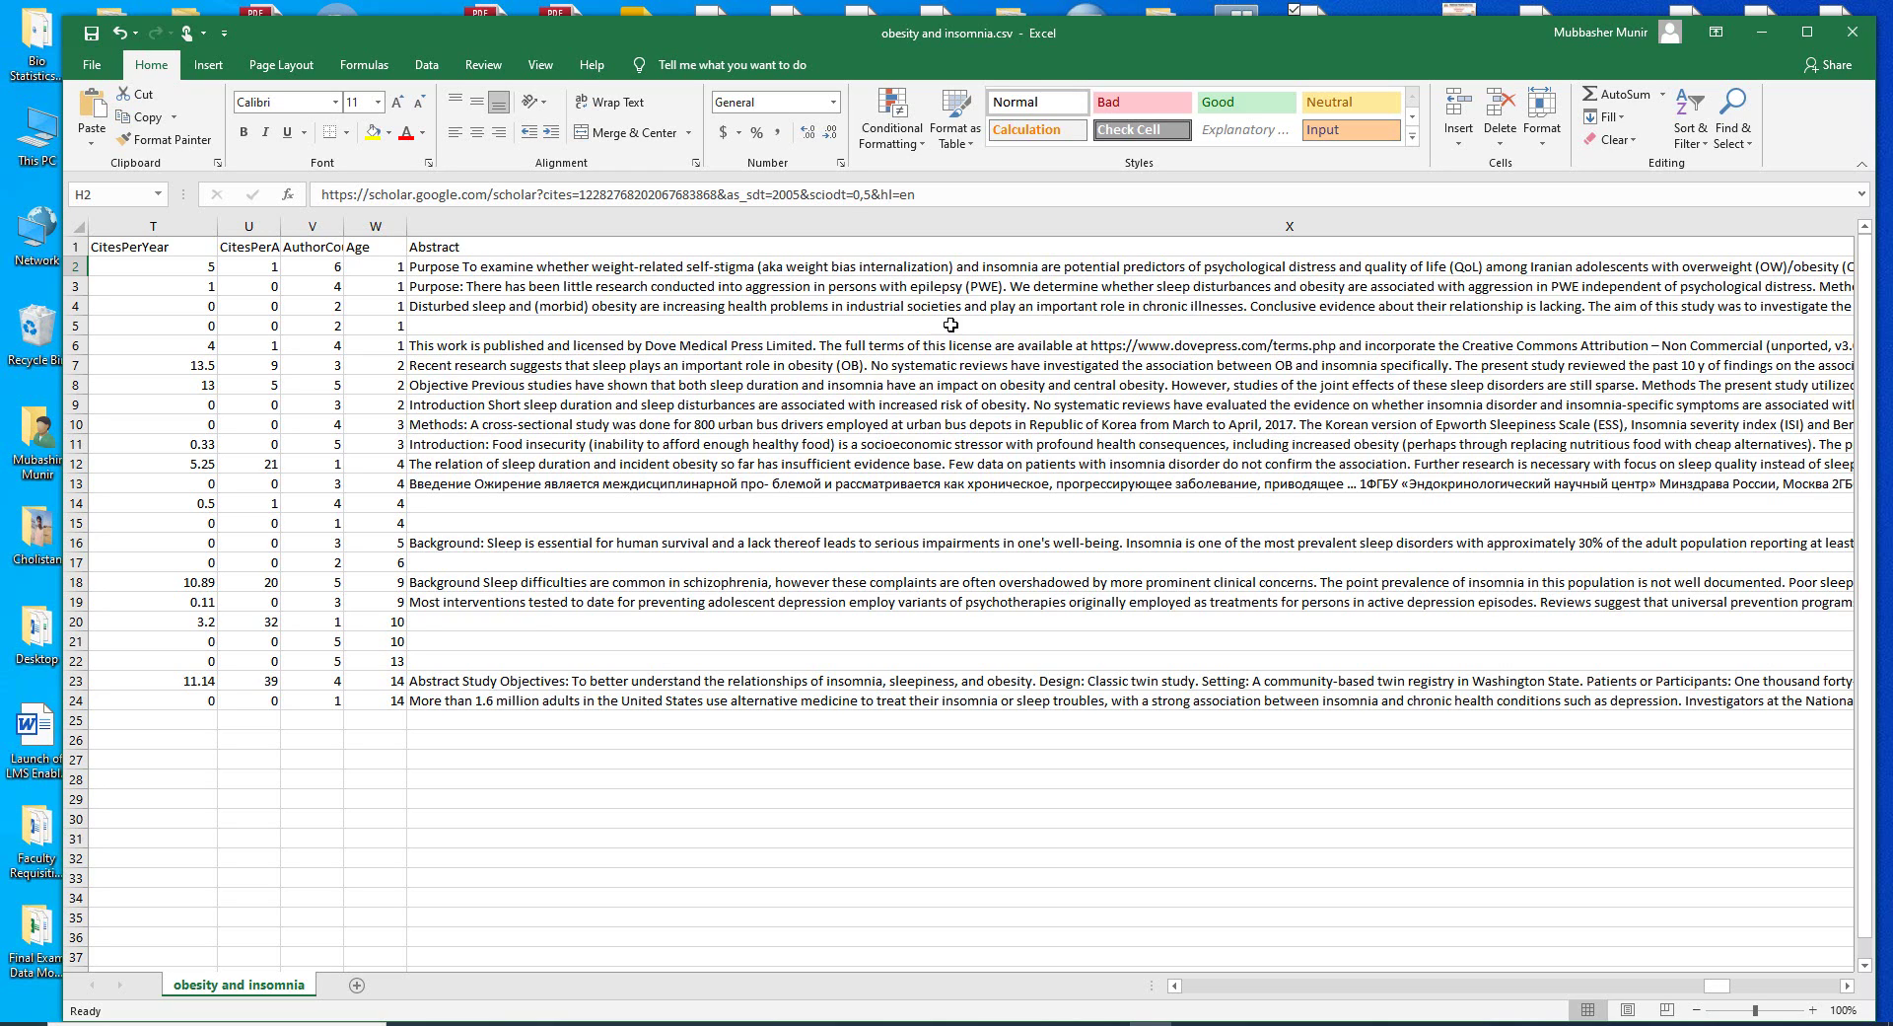
{"action": "left_click", "coordinate": [673, 267]}
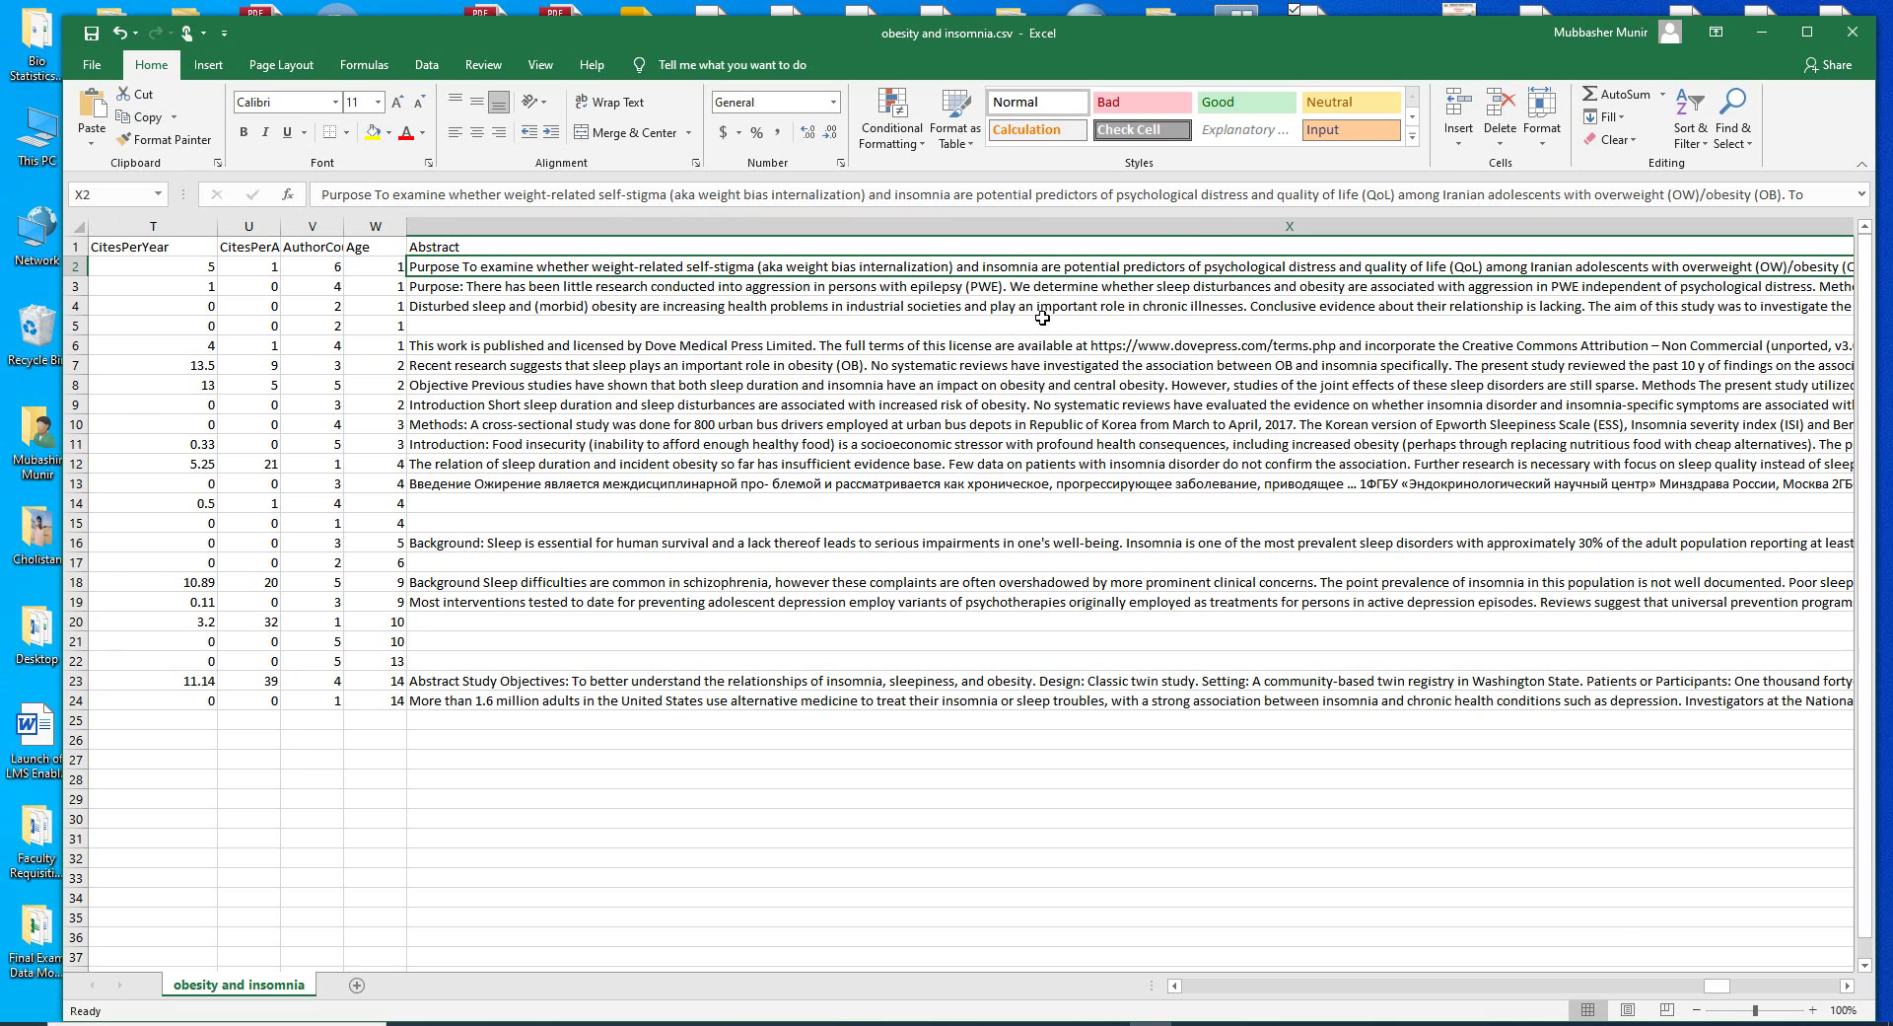
{"action": "scroll", "coordinate": [1042, 317], "scroll_direction": "right", "scroll_amount": 2}
{"action": "scroll", "coordinate": [1042, 318], "scroll_direction": "left", "scroll_amount": 1}
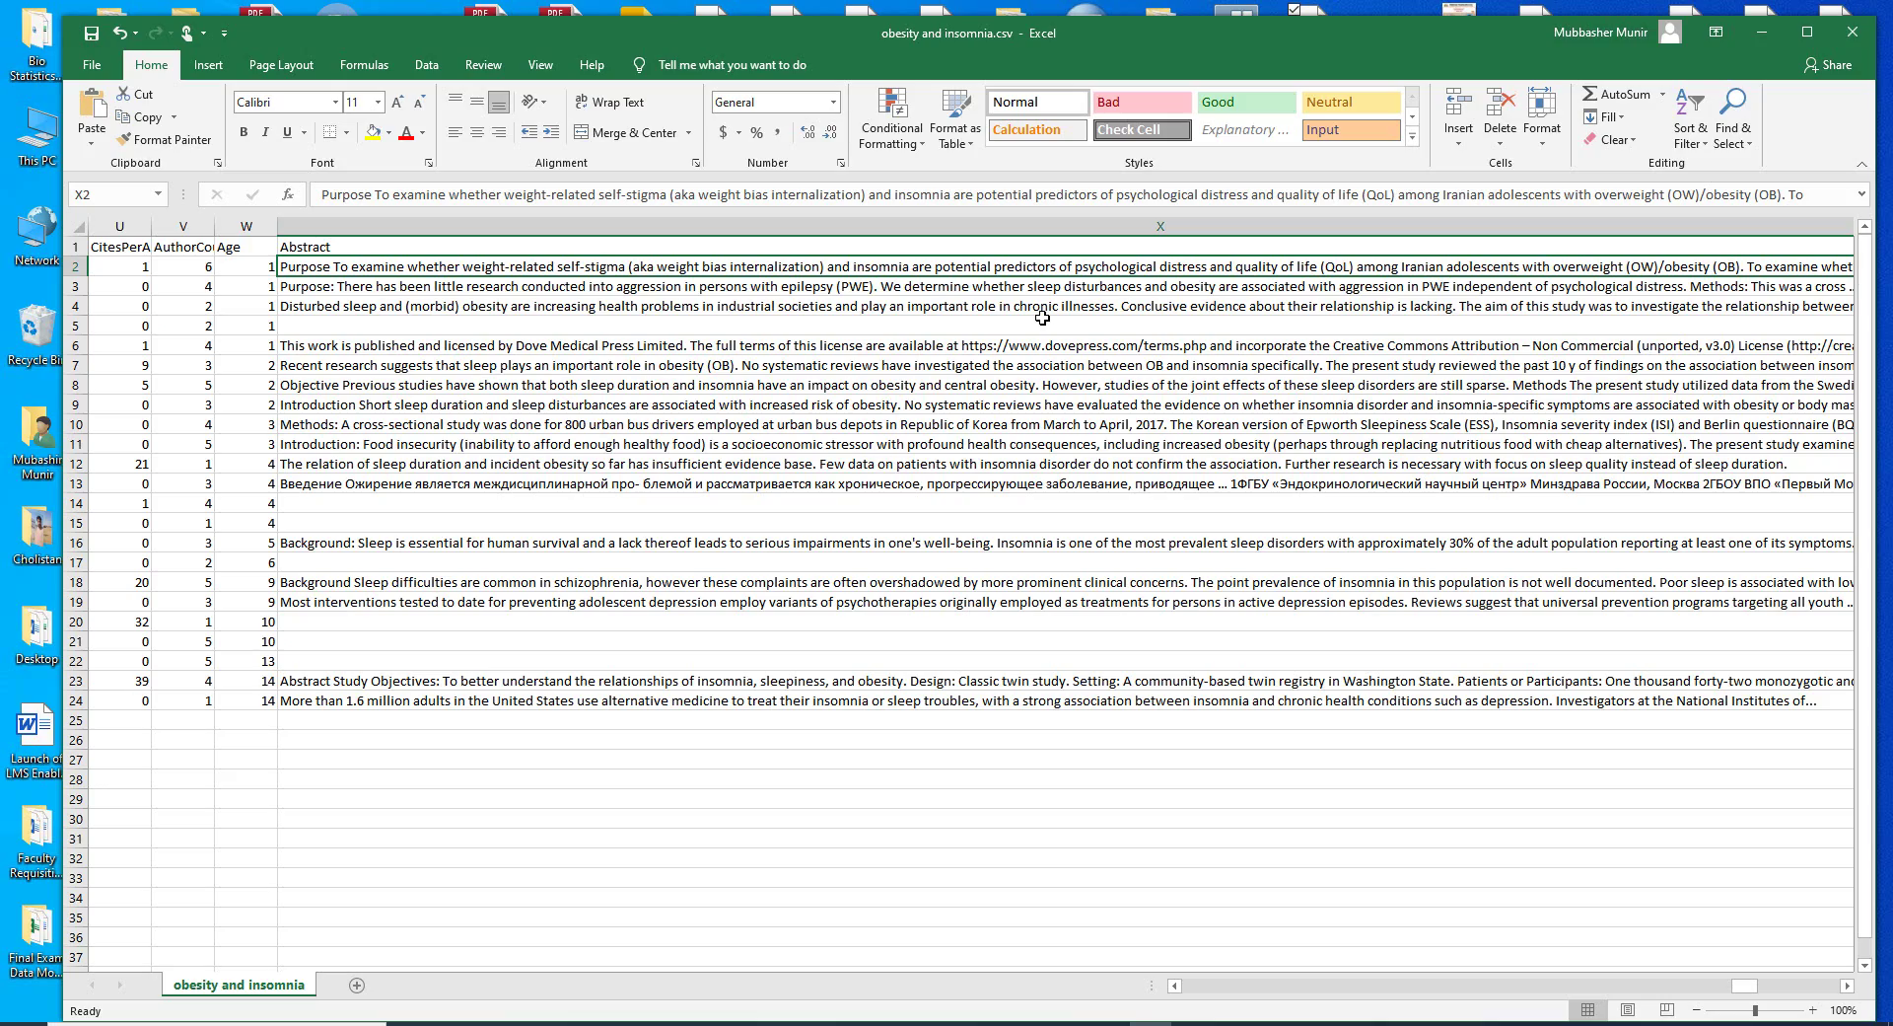
{"action": "scroll", "coordinate": [1043, 318], "scroll_direction": "left", "scroll_amount": 10}
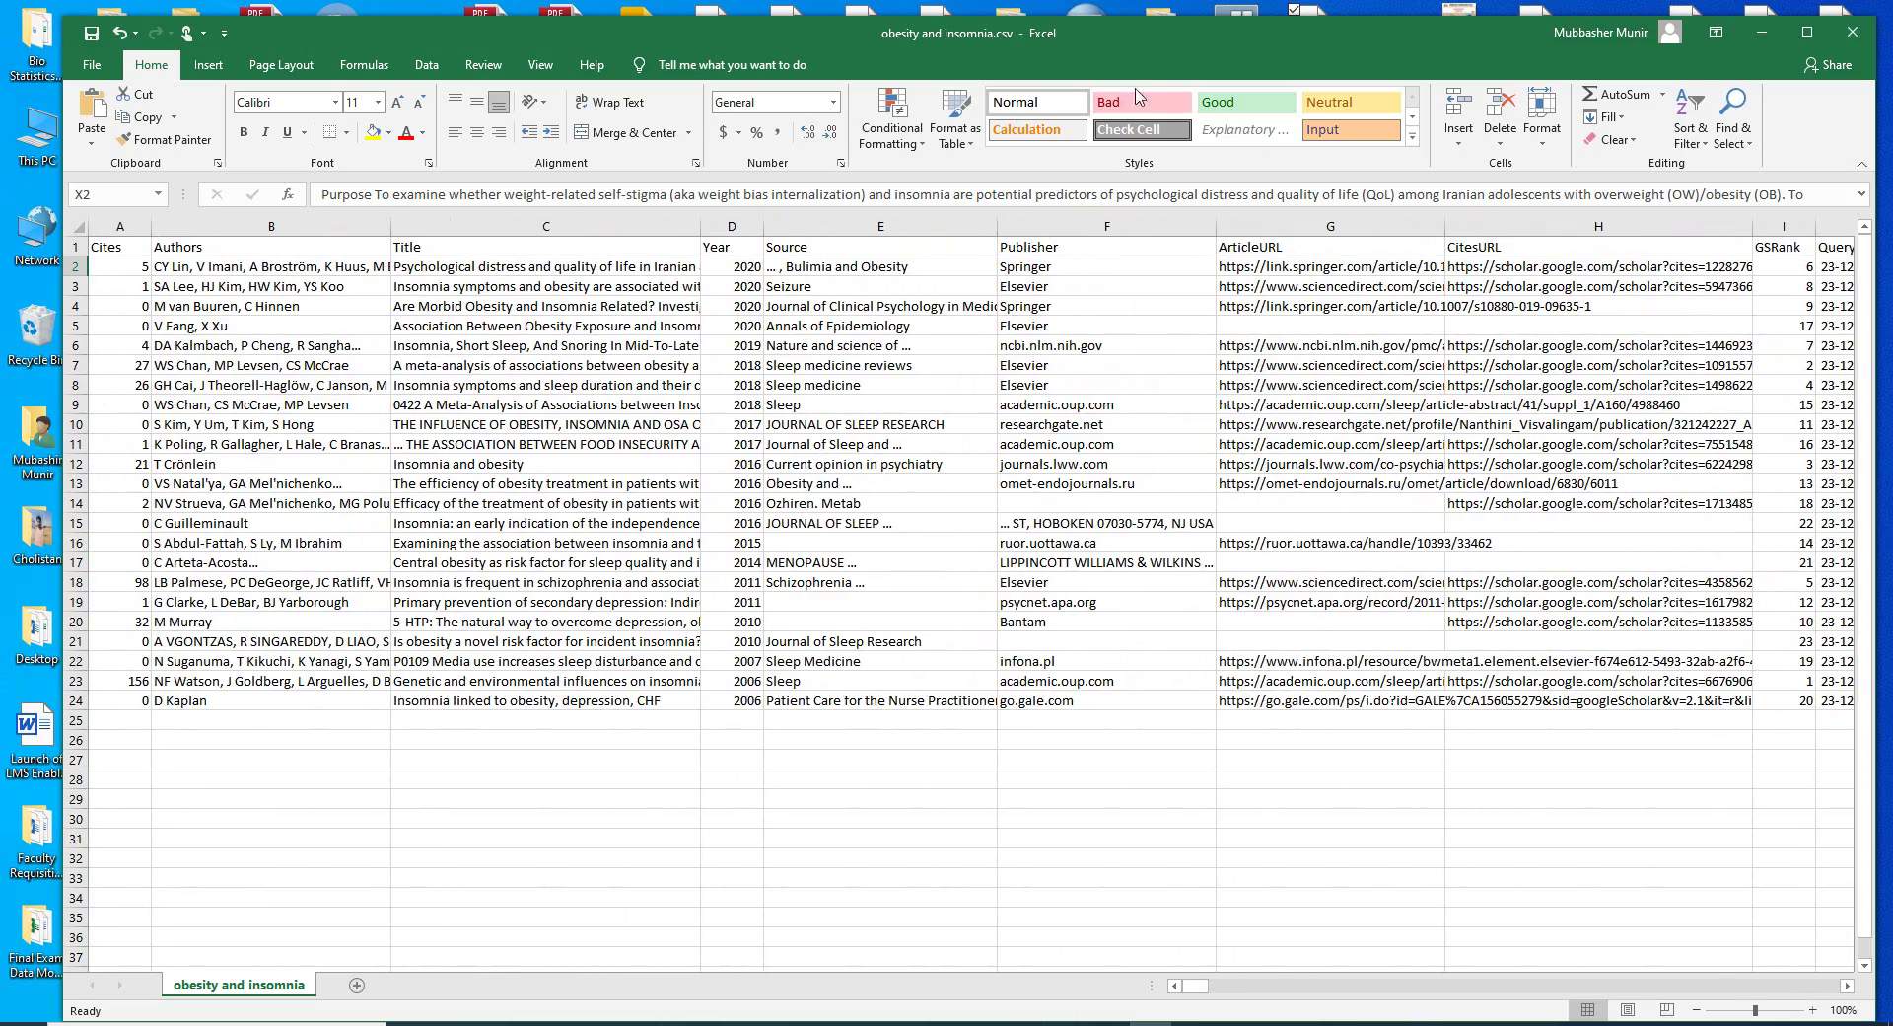
{"action": "left_click", "coordinate": [1761, 31]}
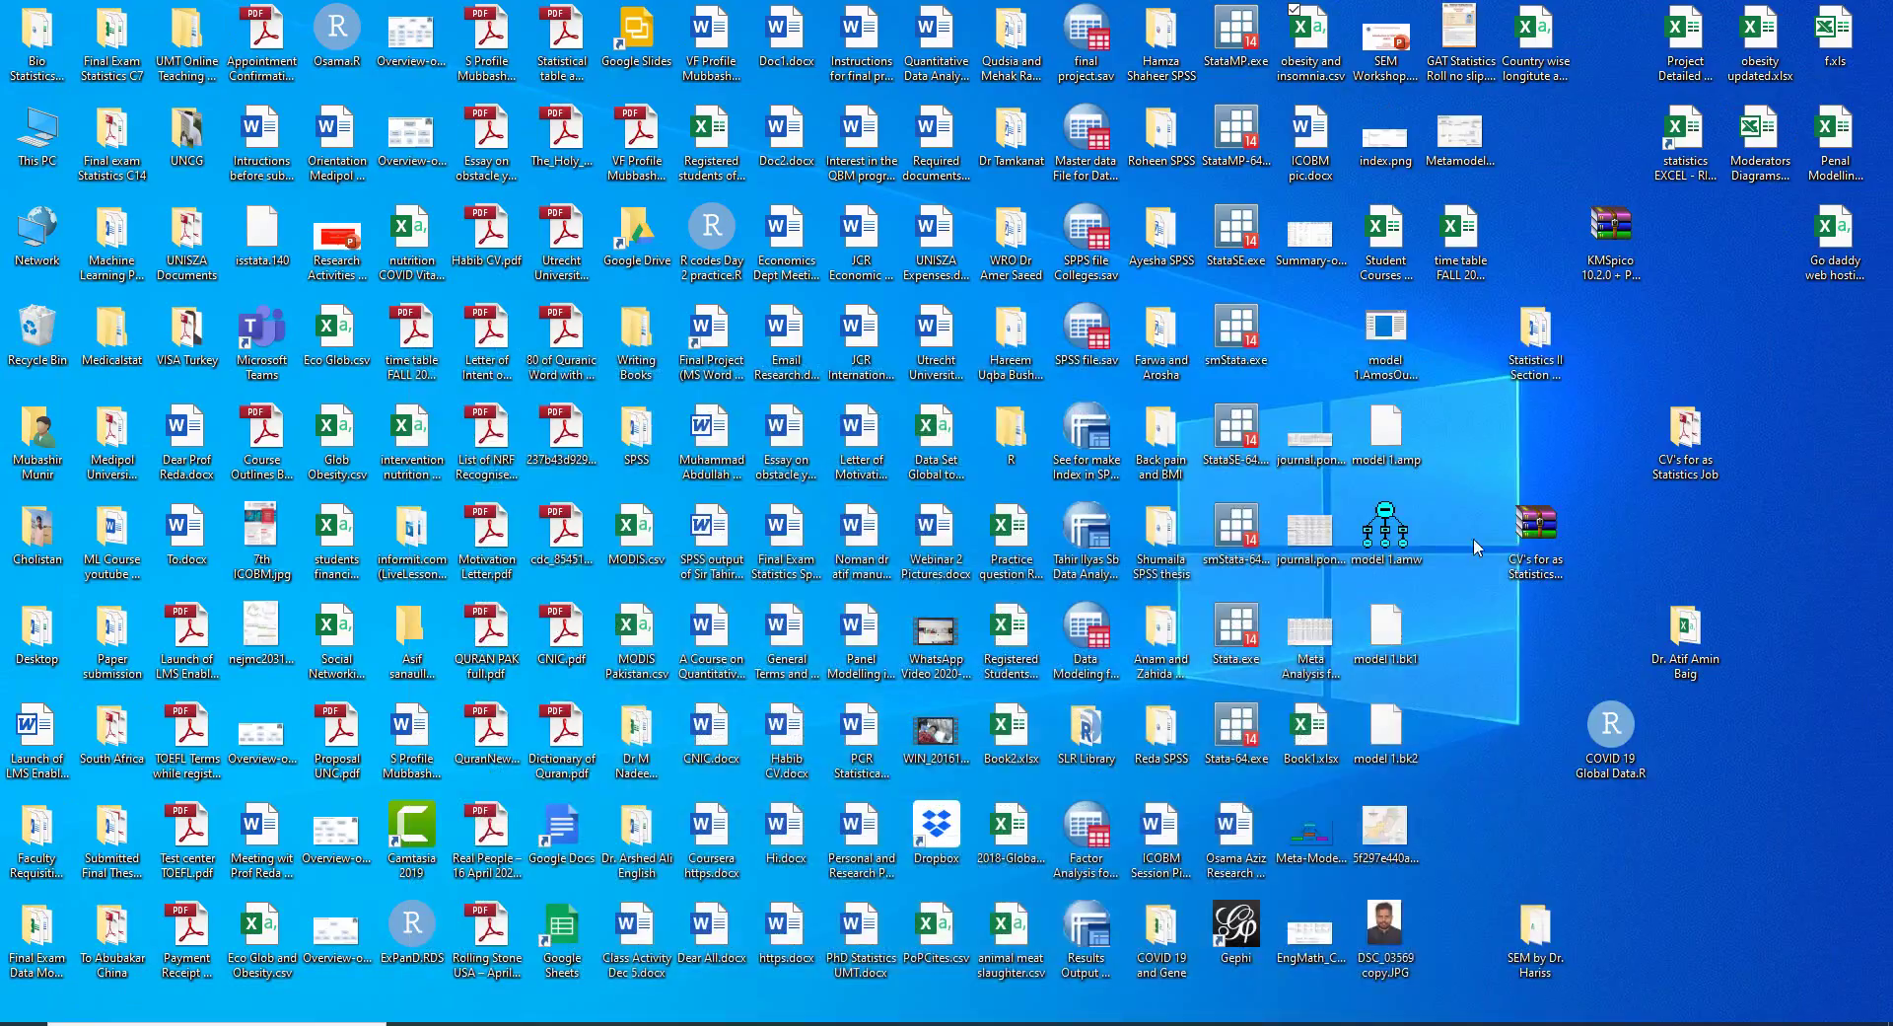
{"action": "left_click", "coordinate": [1489, 1022]}
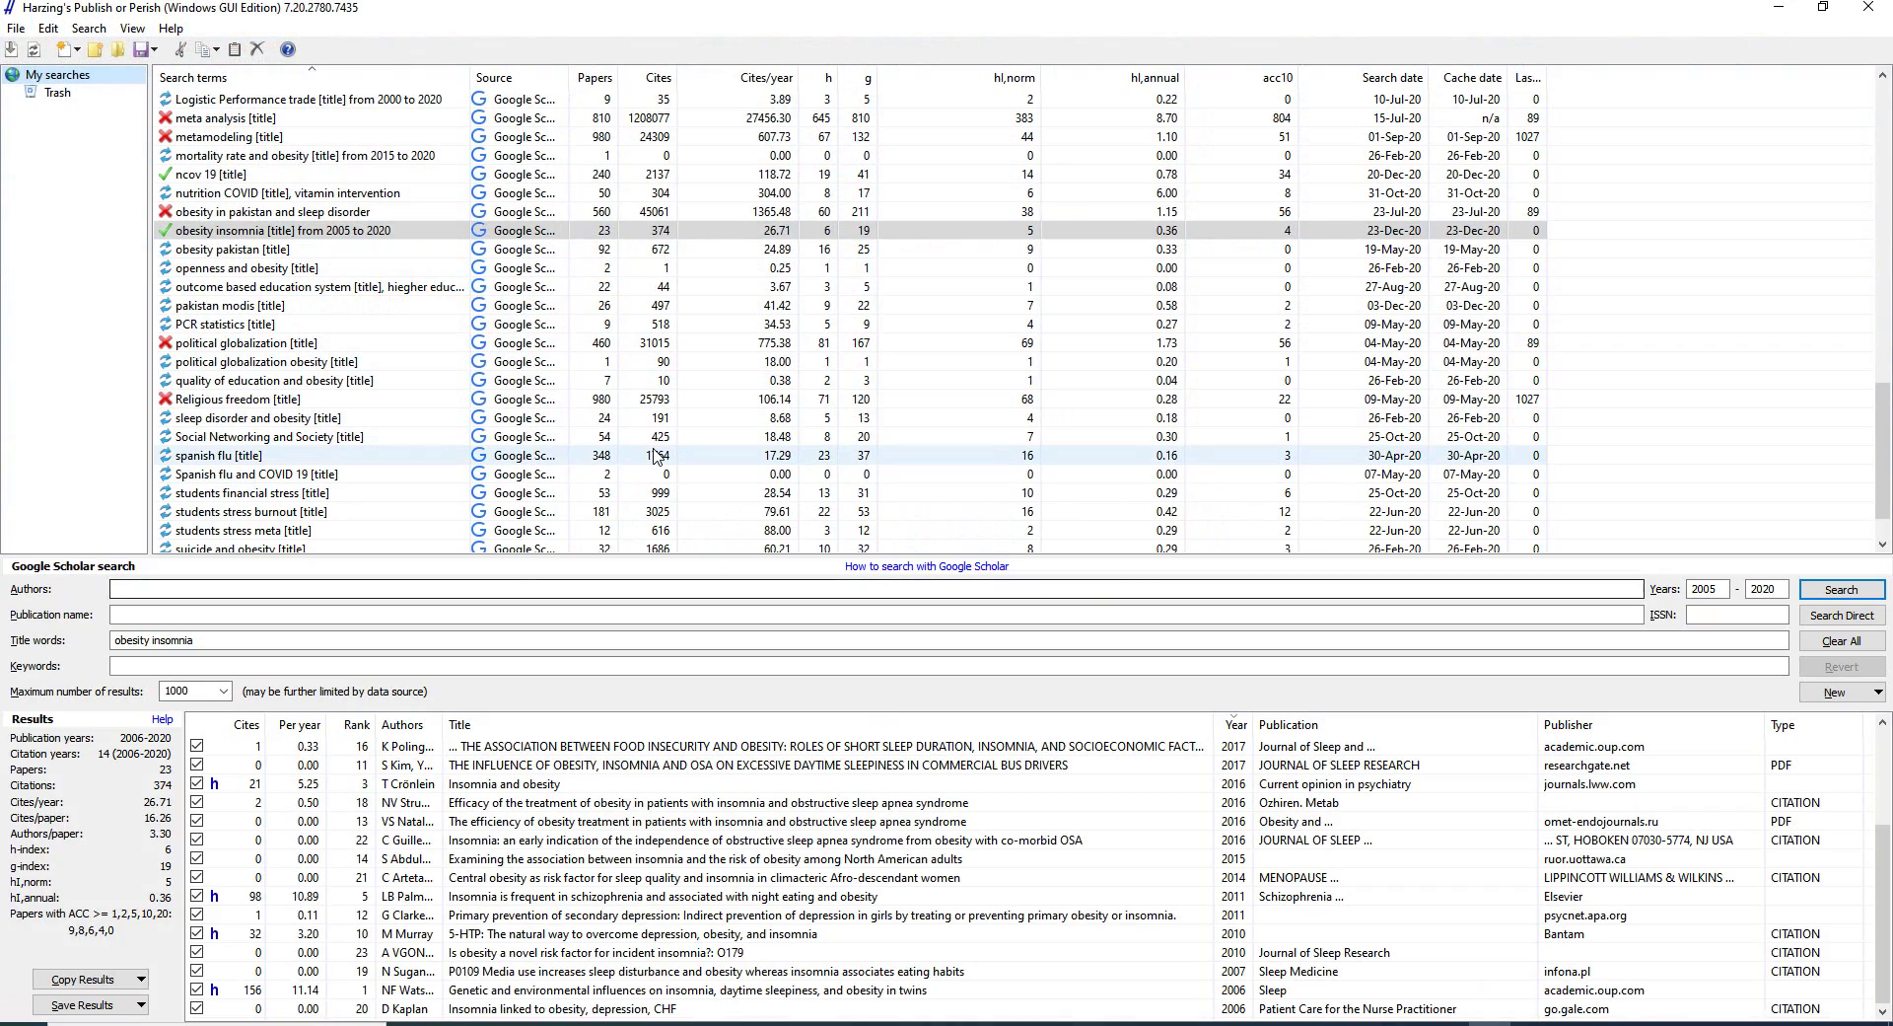